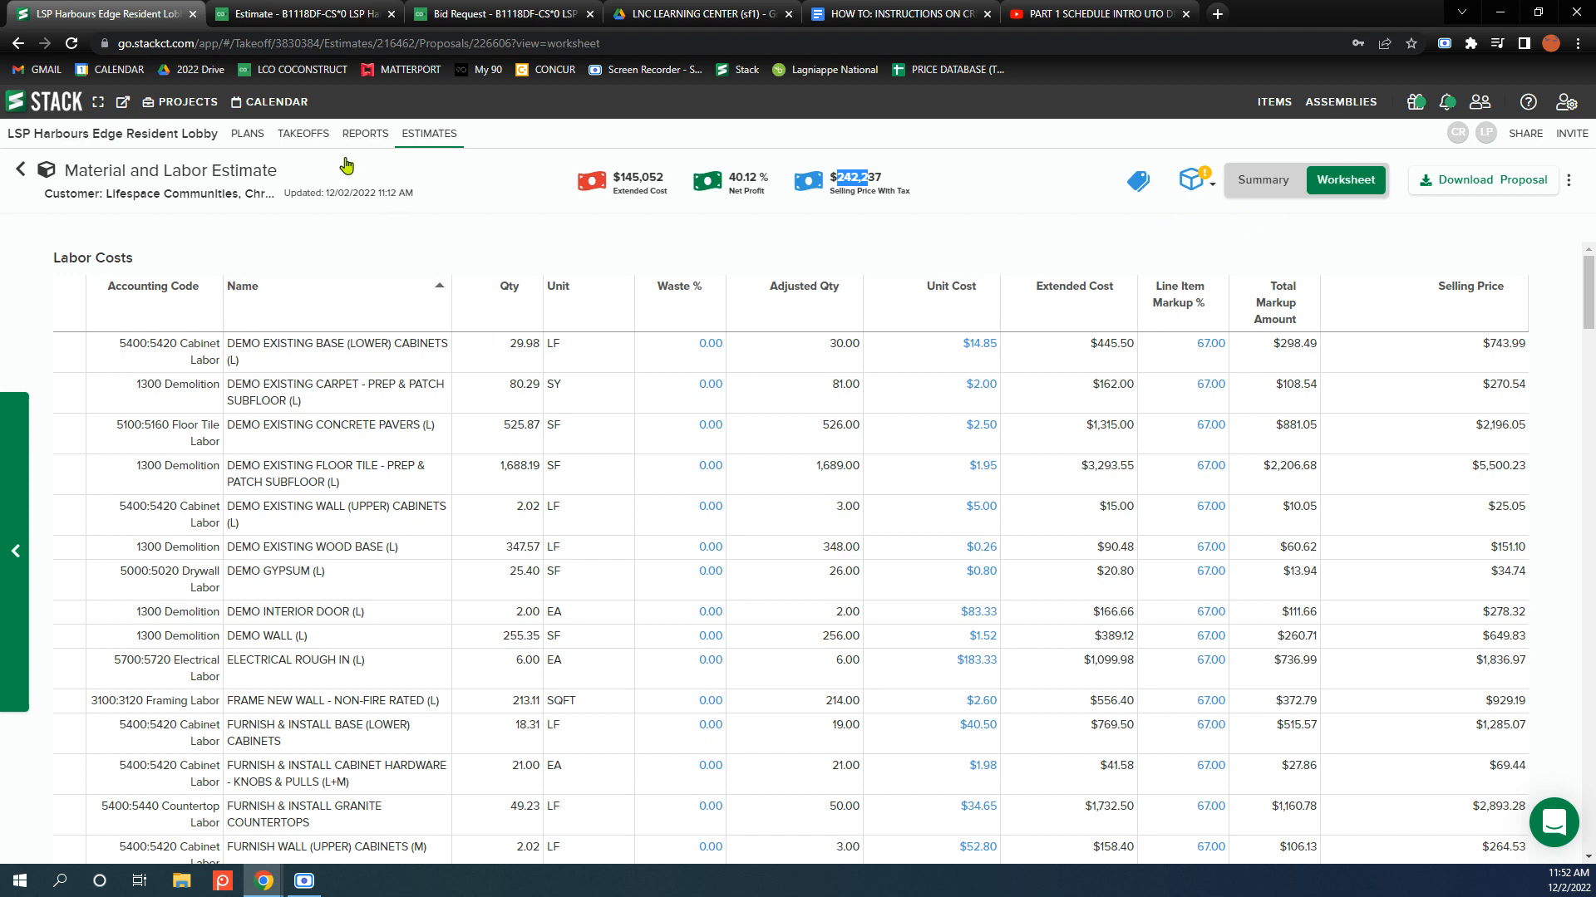
- Go to the project's Reports to view the Takeoff Quantity report for LSP Harbours Edge Resident Lobby
{"action": "left_click", "coordinate": [368, 134]}
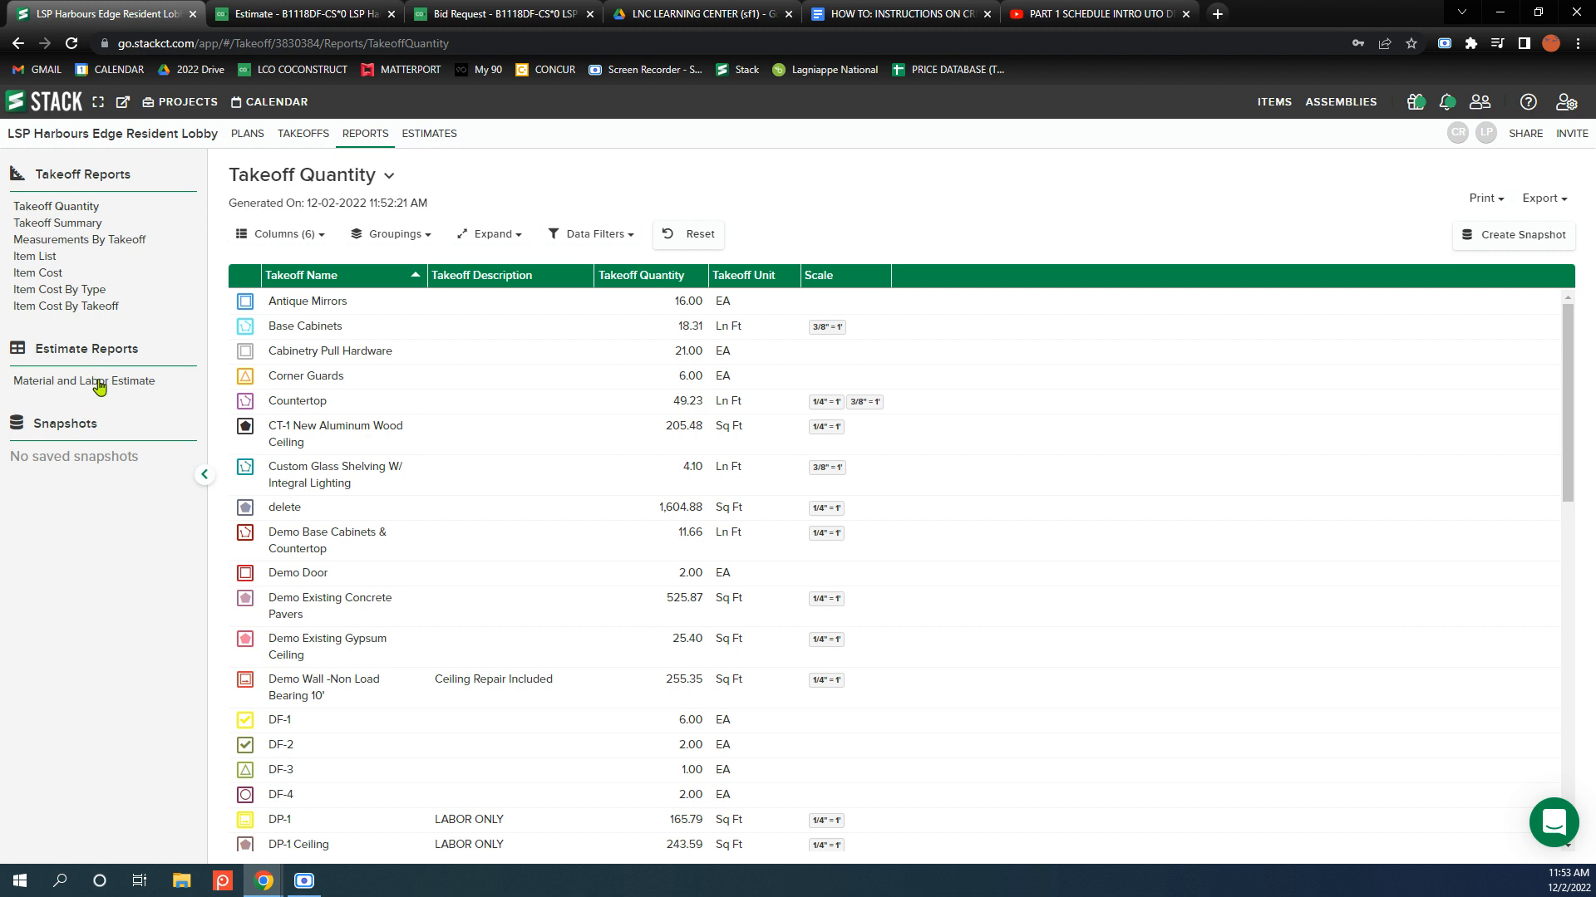
- Open the Material and Labor Estimate report, check its Excel/CSV export formats, then switch to CoConstruct
{"action": "left_click", "coordinate": [108, 382]}
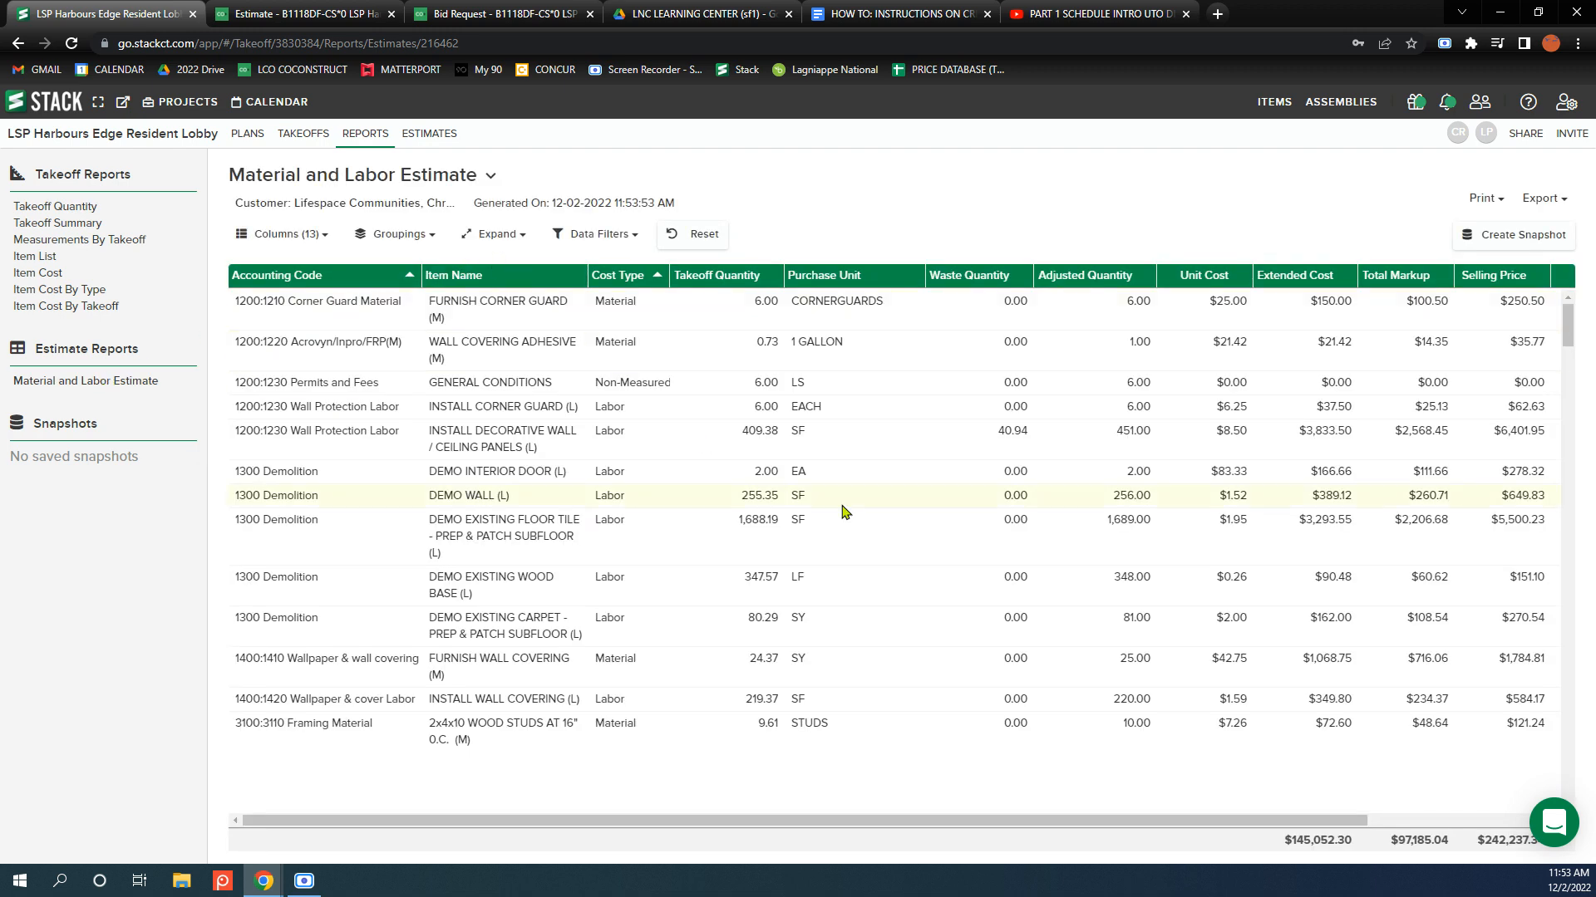
{"action": "left_click", "coordinate": [1559, 199]}
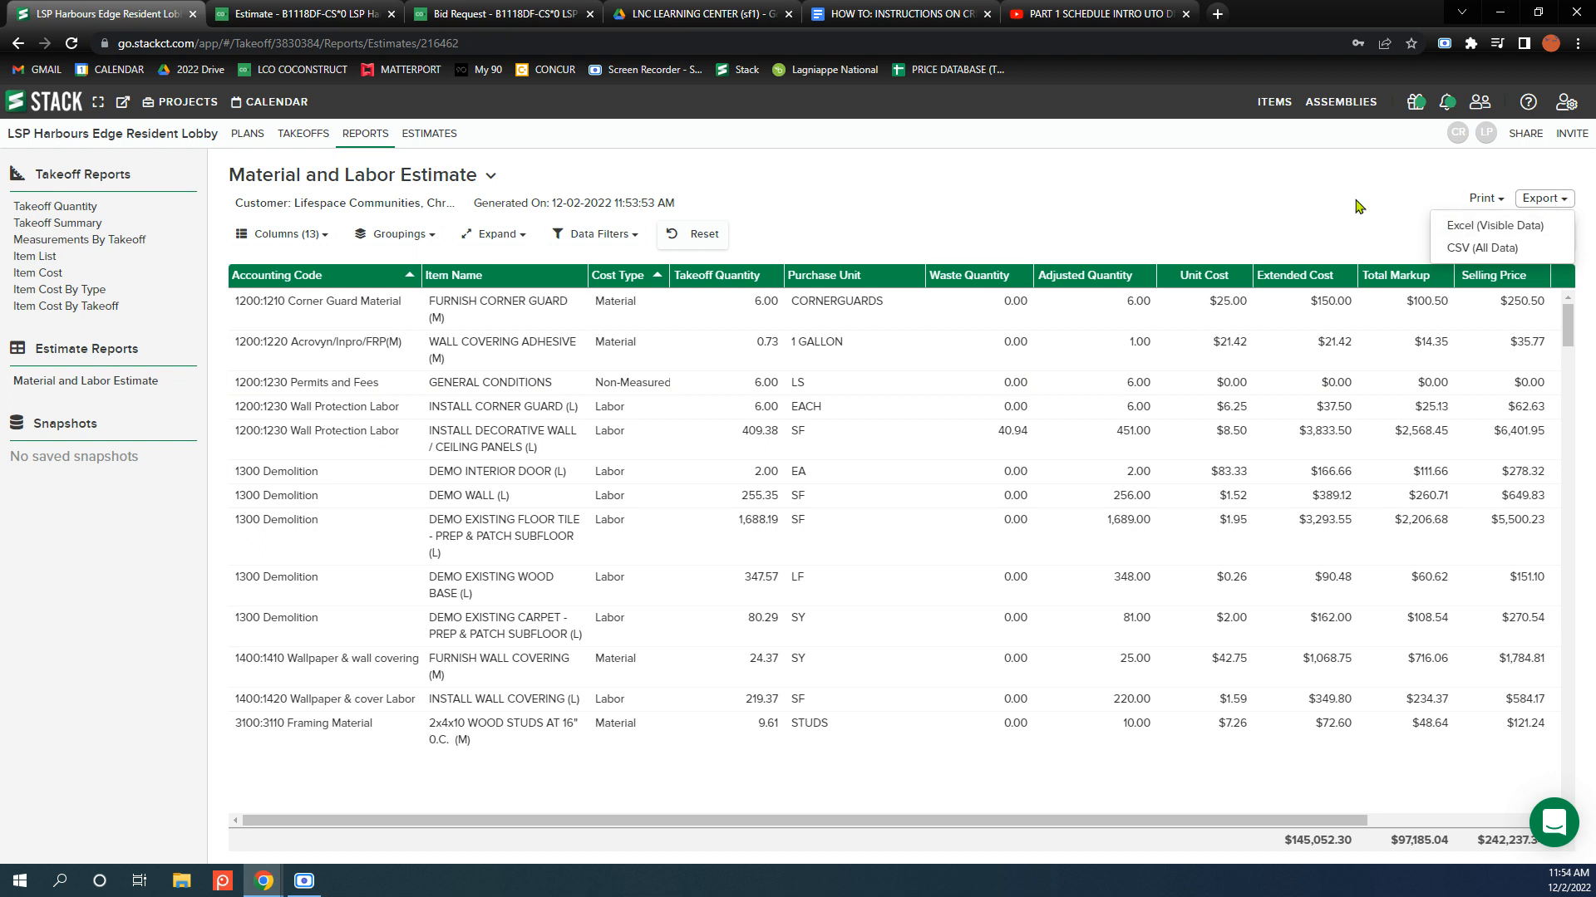
{"action": "left_click", "coordinate": [1560, 202]}
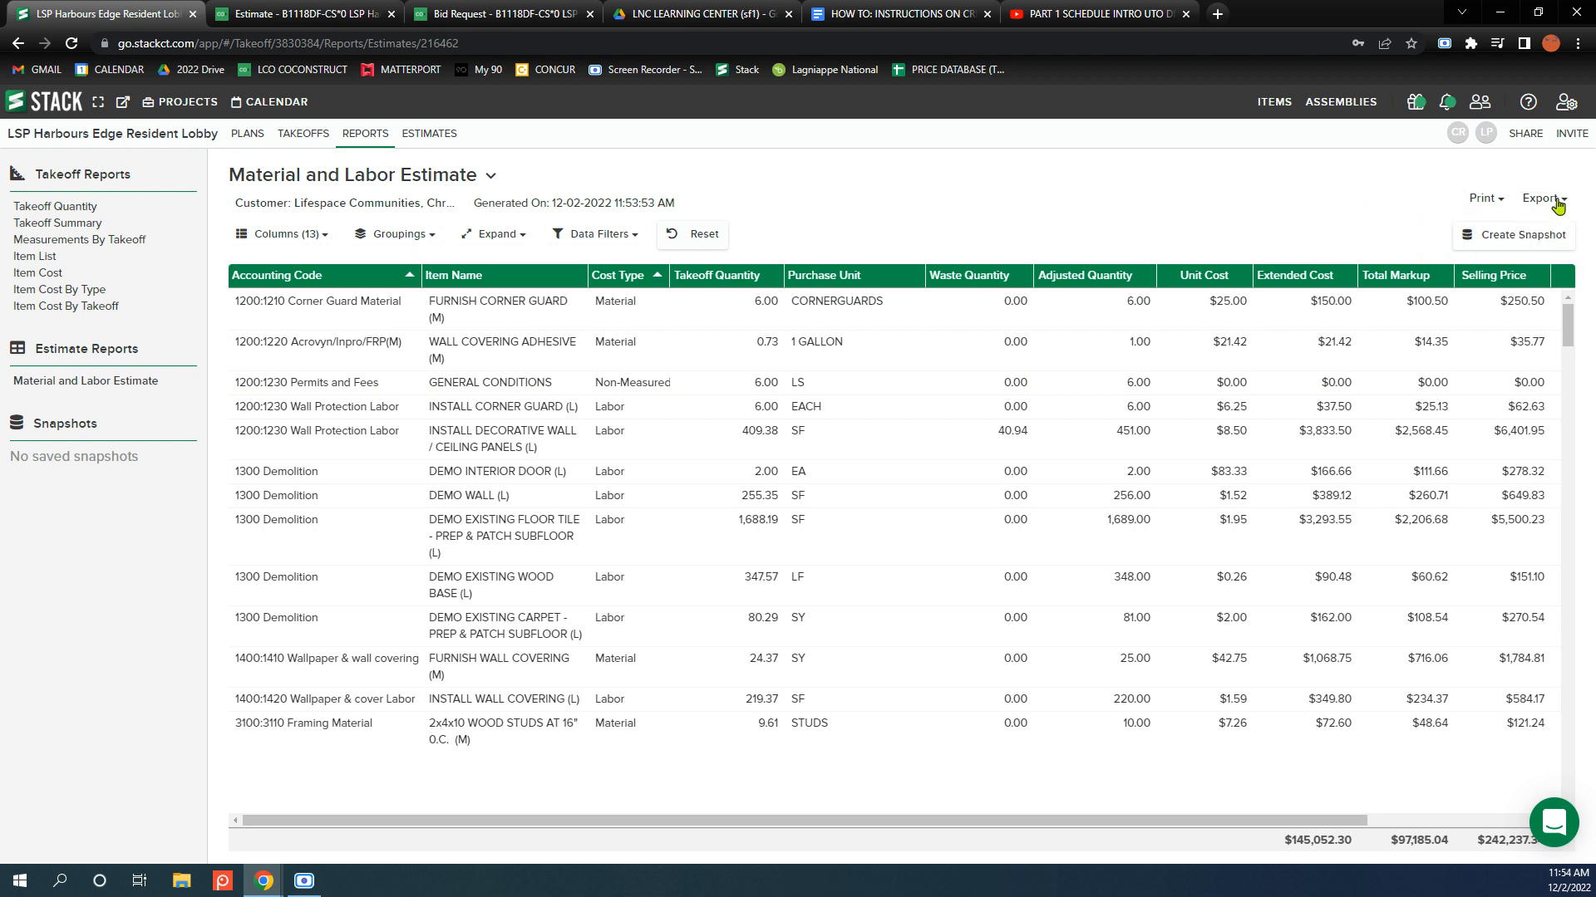
{"action": "left_click", "coordinate": [1558, 204]}
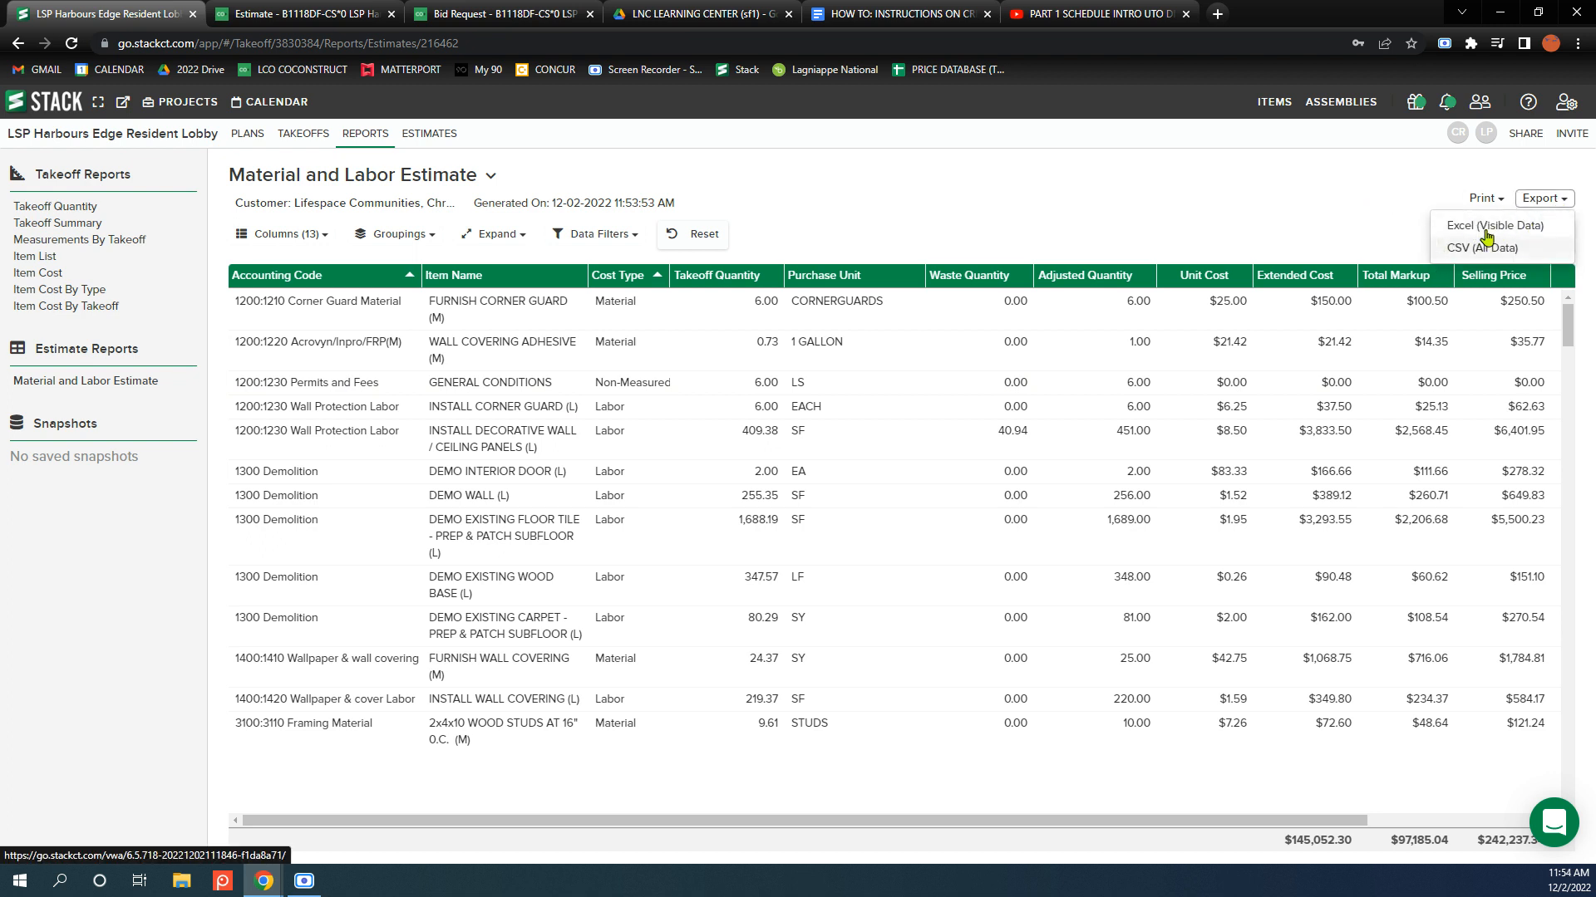
{"action": "left_click", "coordinate": [1562, 204]}
{"action": "left_click", "coordinate": [1565, 205]}
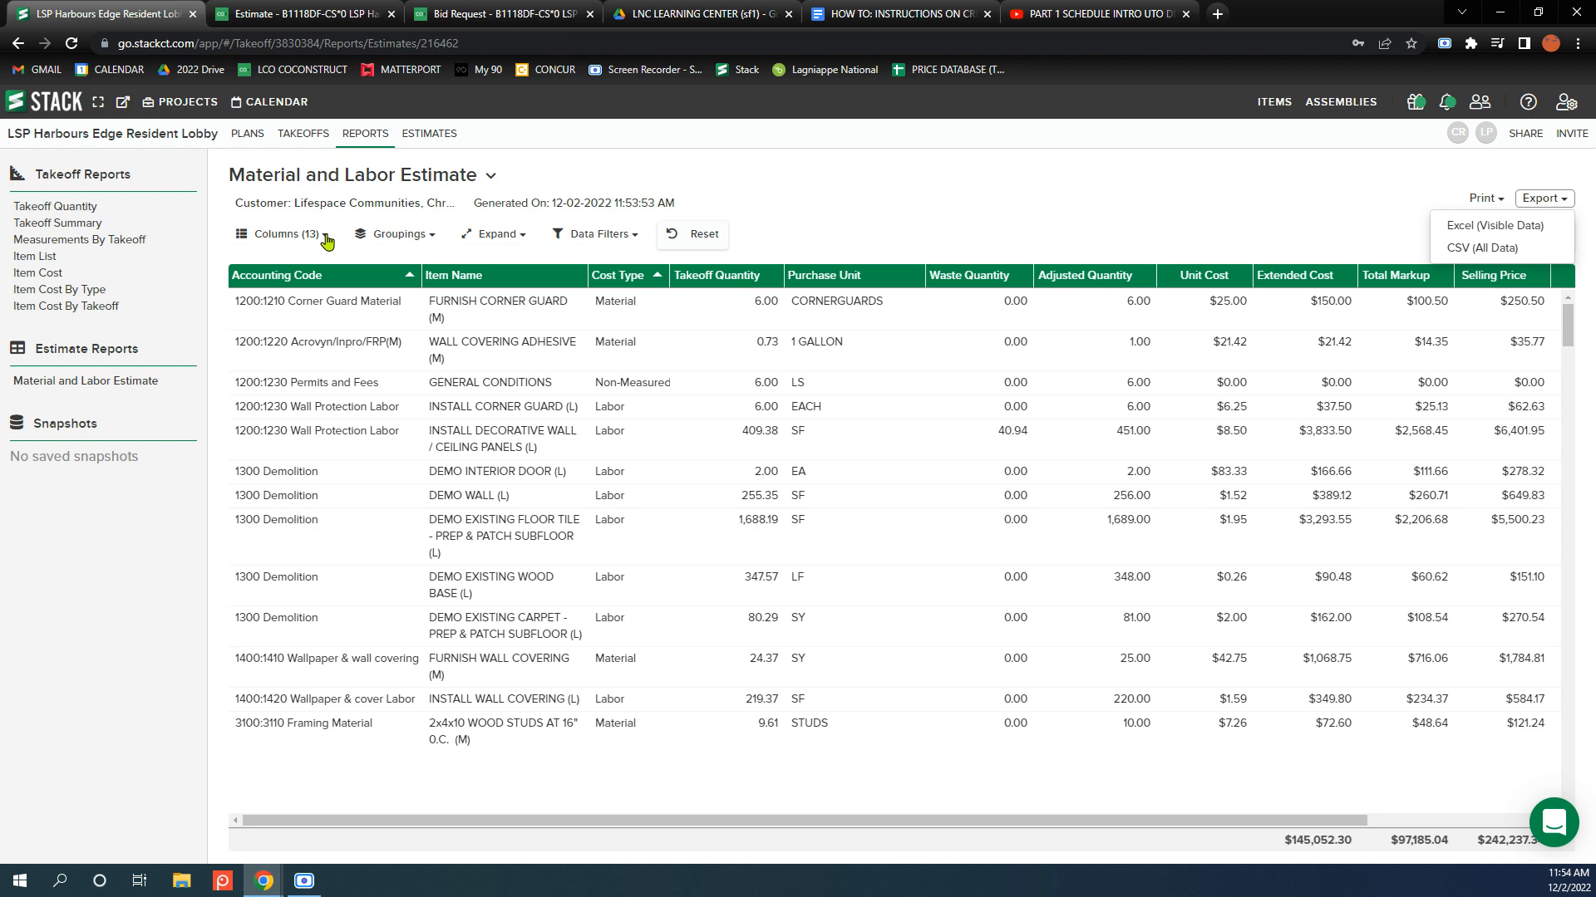
{"action": "left_click", "coordinate": [304, 14]}
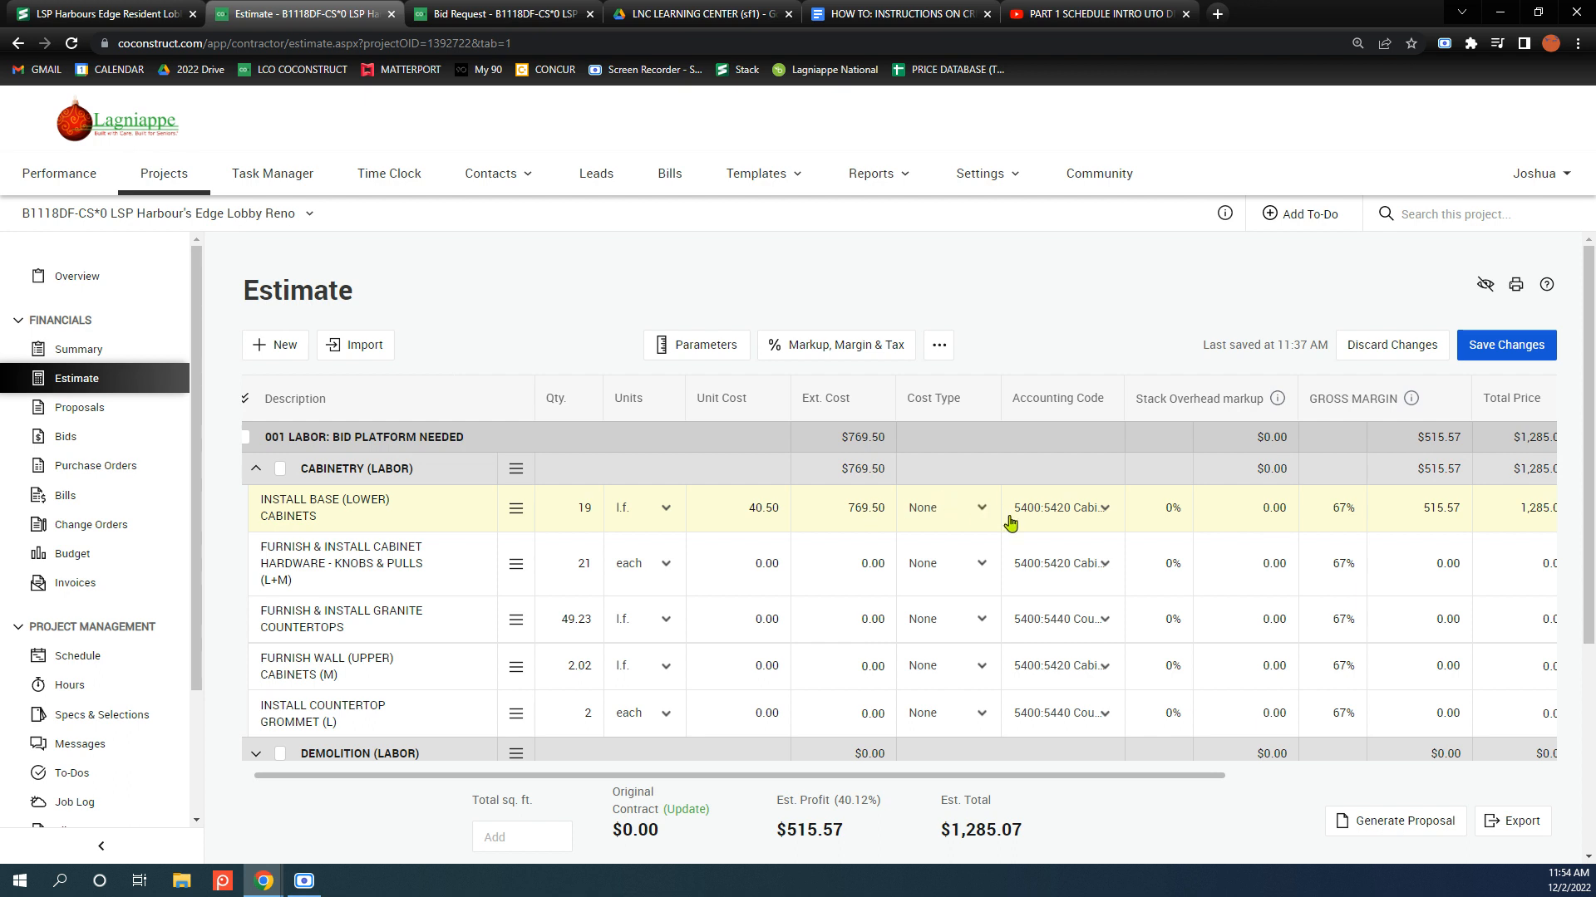
- Review the first line's cost type choices and the Cabinetry (Labor) line items, then return to STACK
{"action": "left_click", "coordinate": [983, 512]}
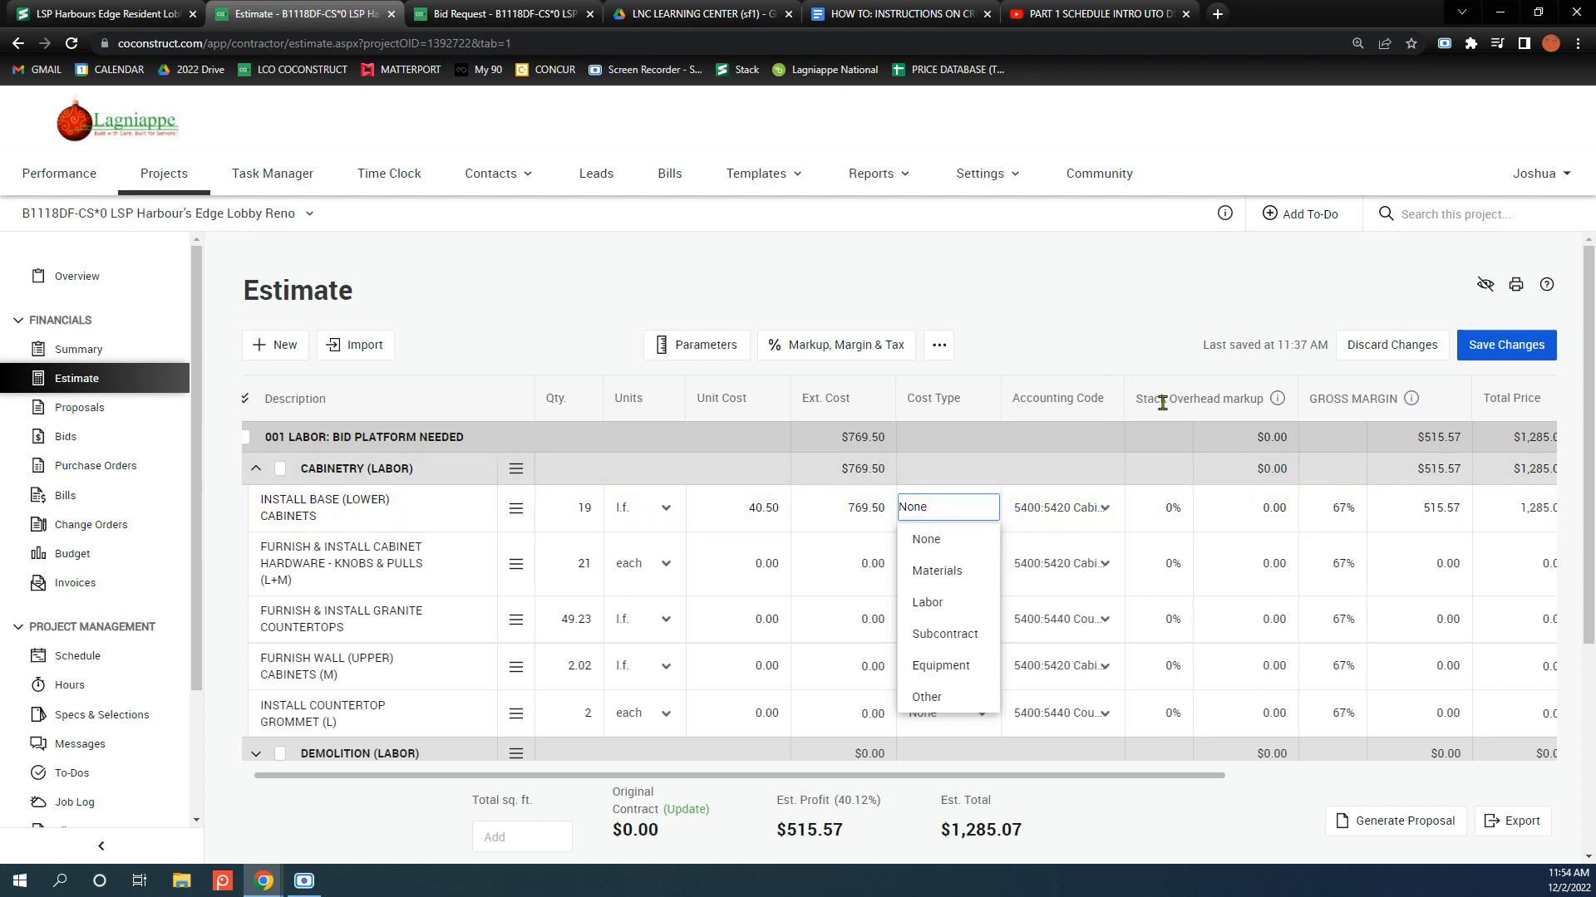
{"action": "left_click", "coordinate": [1228, 391]}
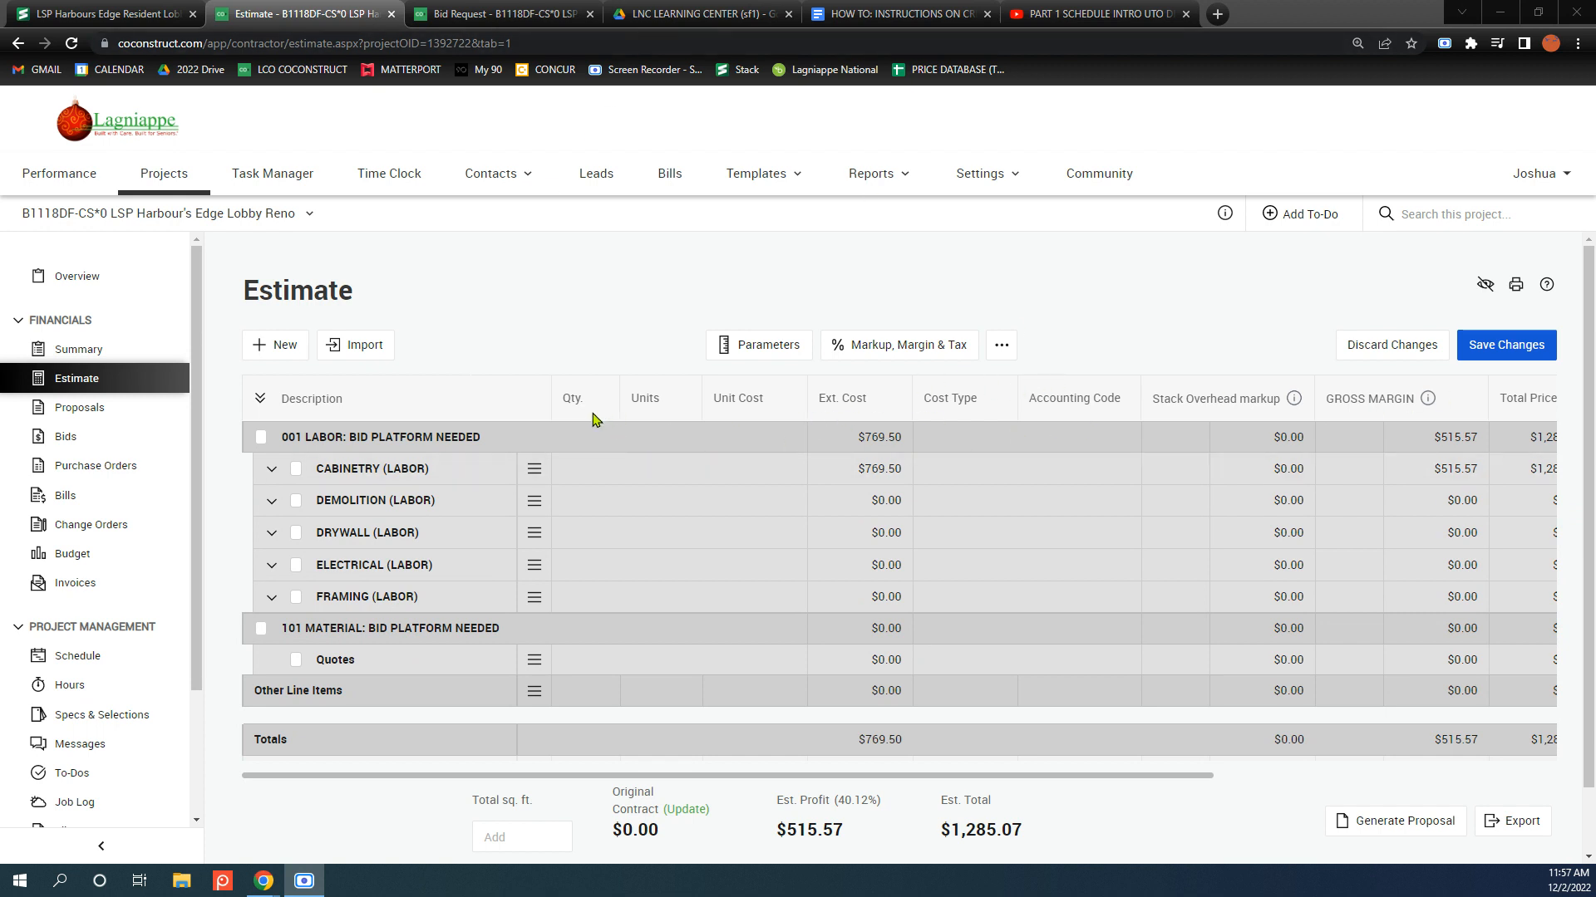
{"action": "left_click", "coordinate": [271, 470]}
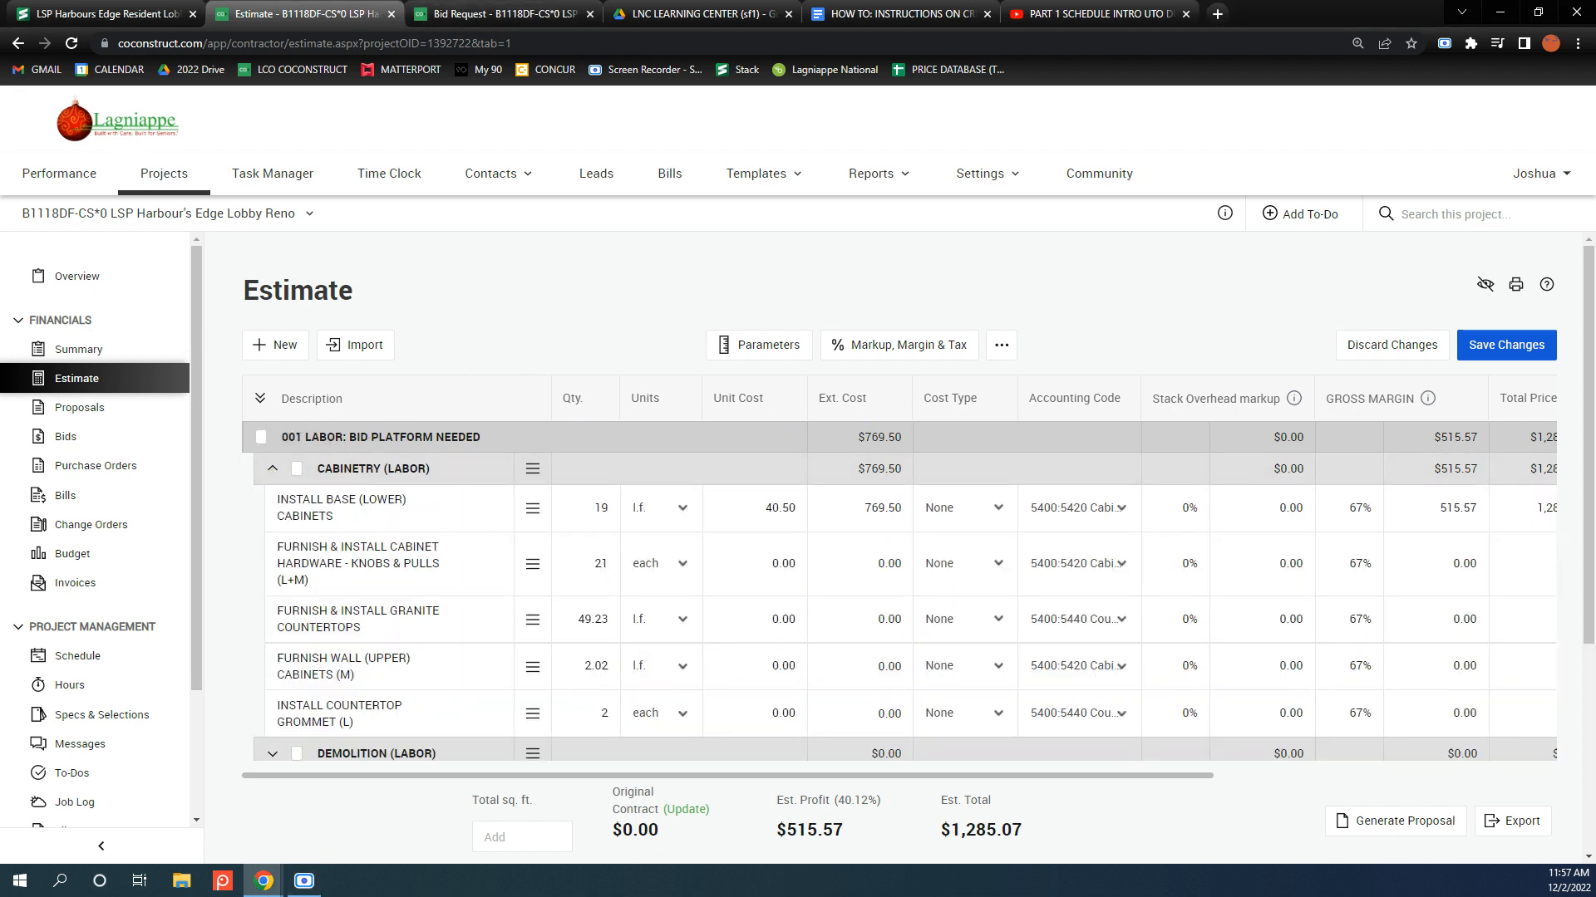
{"action": "left_click", "coordinate": [137, 15]}
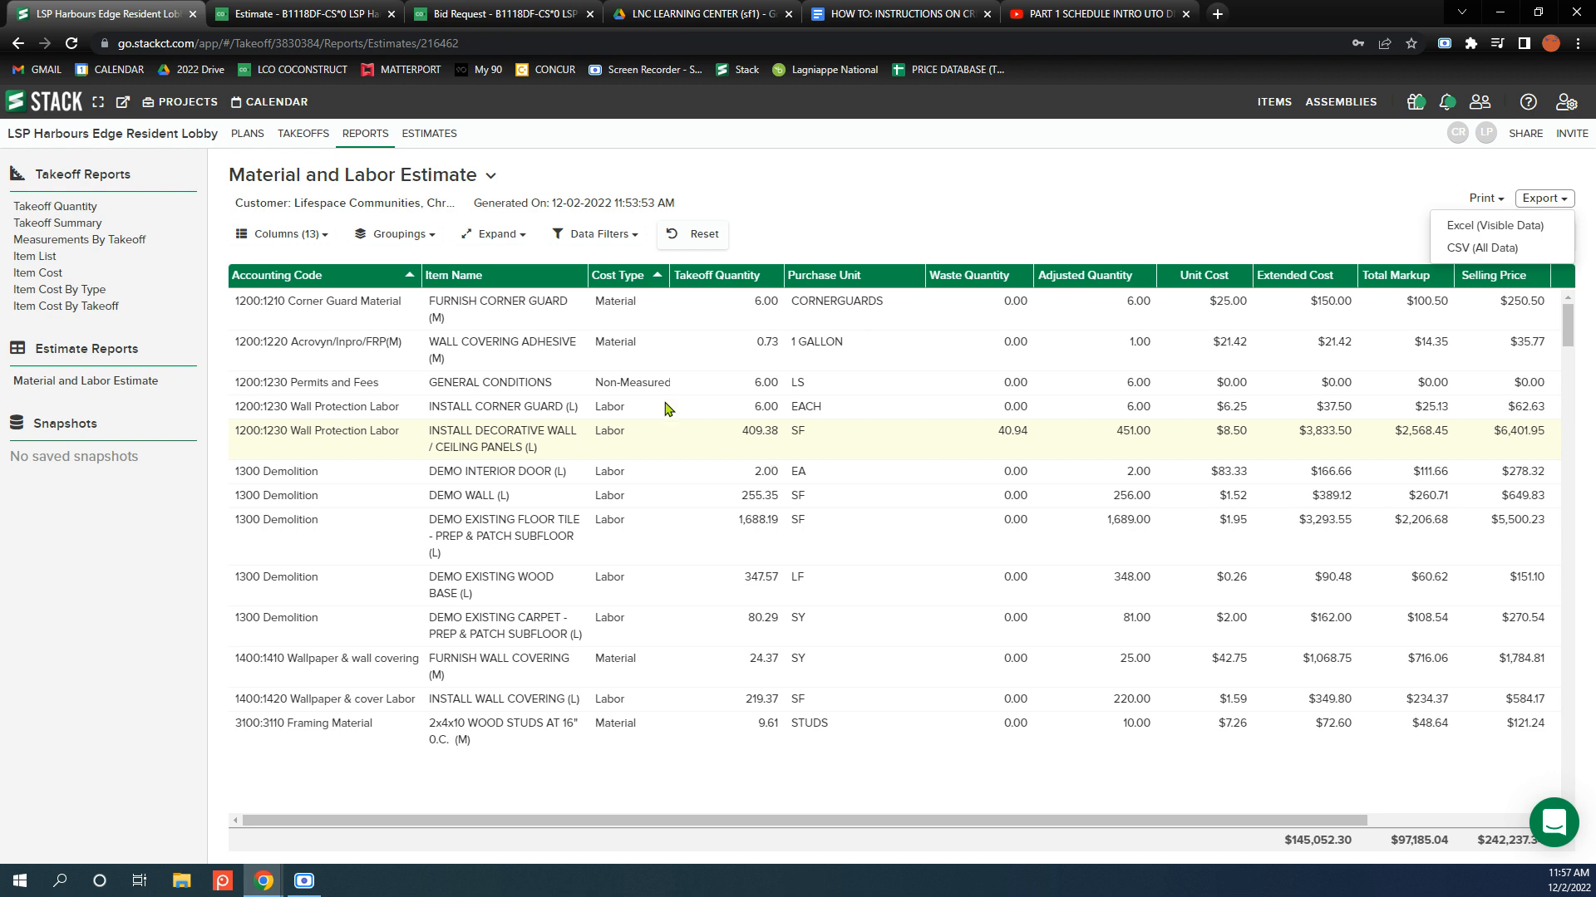
- Open the report's Columns (13) list, then go to the LNC LEARNING CENTER Drive folder's search box
{"action": "left_click", "coordinate": [324, 239]}
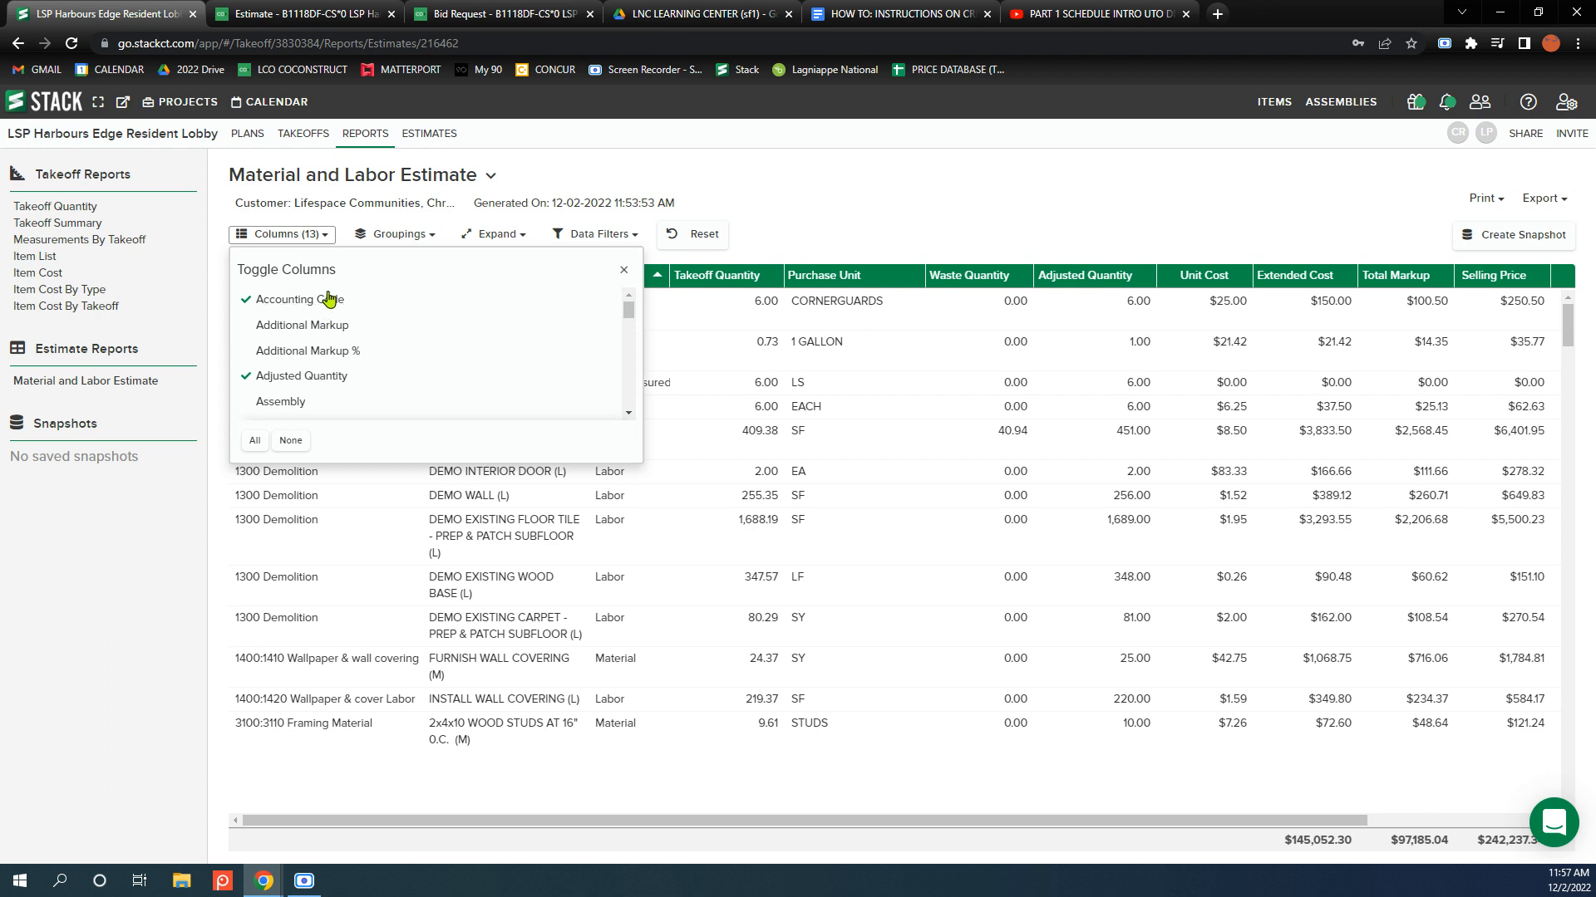
{"action": "left_click_drag", "start_coordinate": [626, 311], "coordinate": [632, 329]}
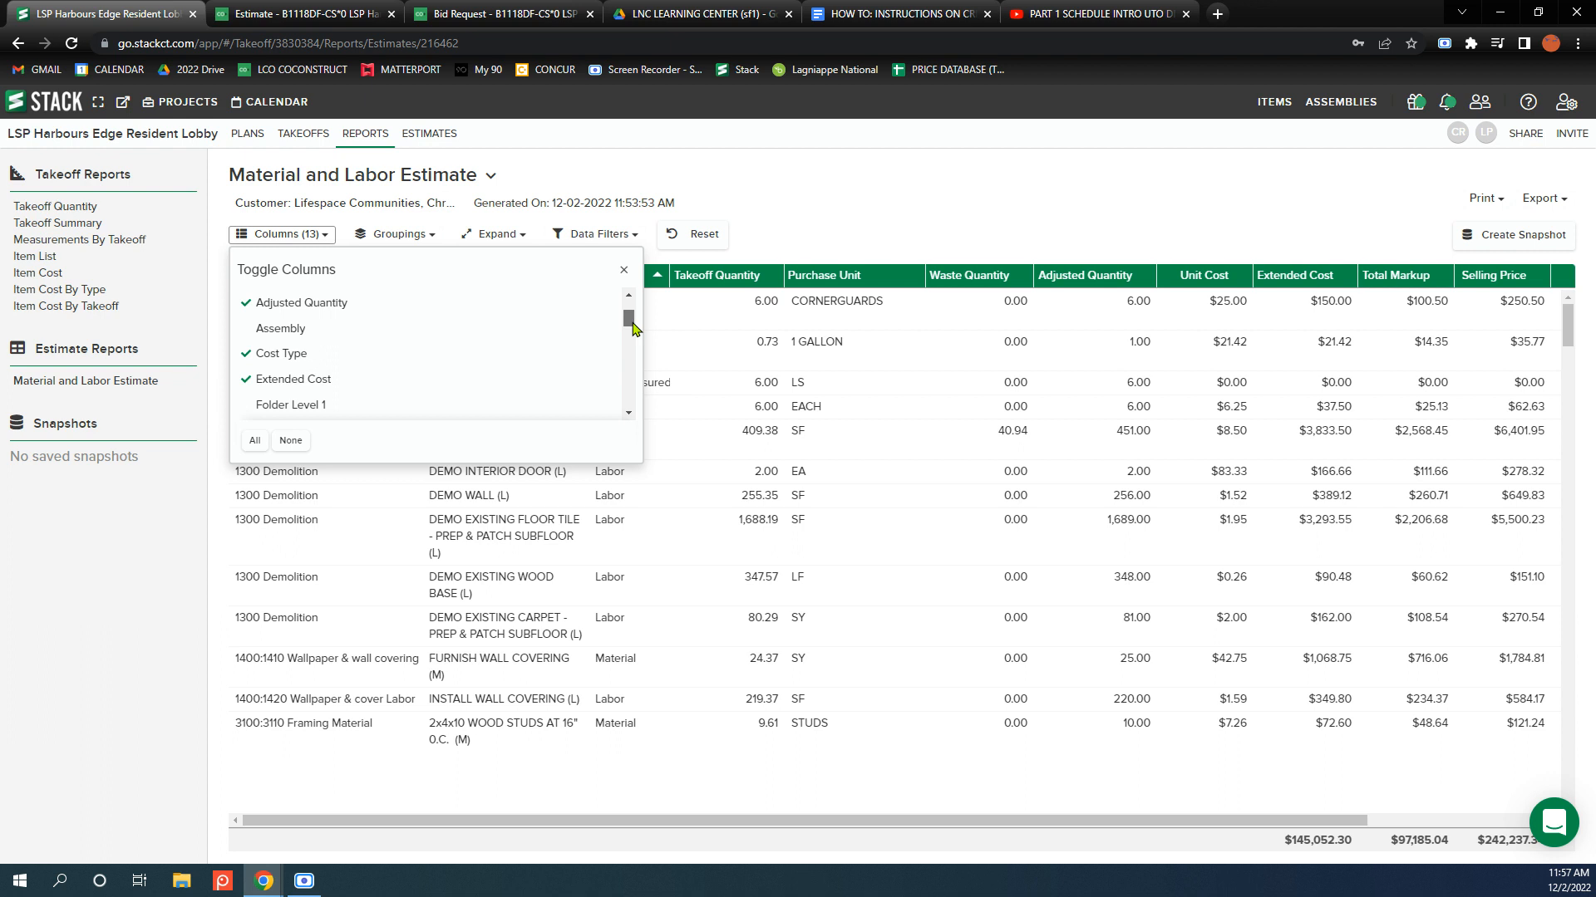
{"action": "left_click", "coordinate": [653, 23]}
{"action": "left_click", "coordinate": [404, 109]}
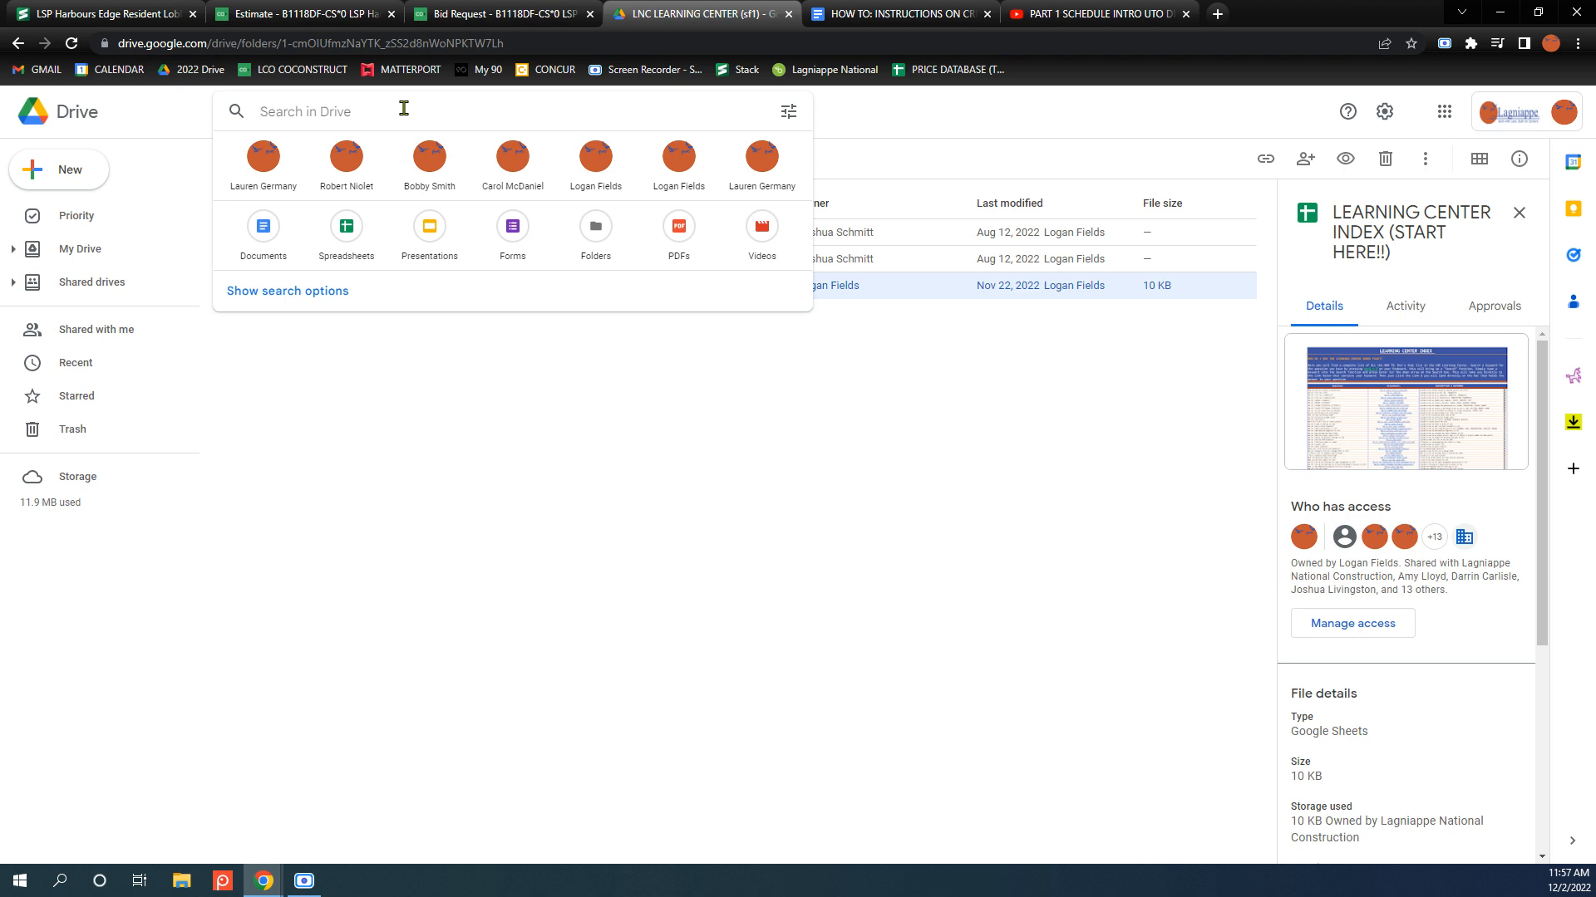
- Search Drive for 'STACK LCO ESTIMATE' and open the HOW TO: ESTIMATE EXPORT / IMPORT STACK TO LCO guide
{"action": "type", "text": "LCO"}
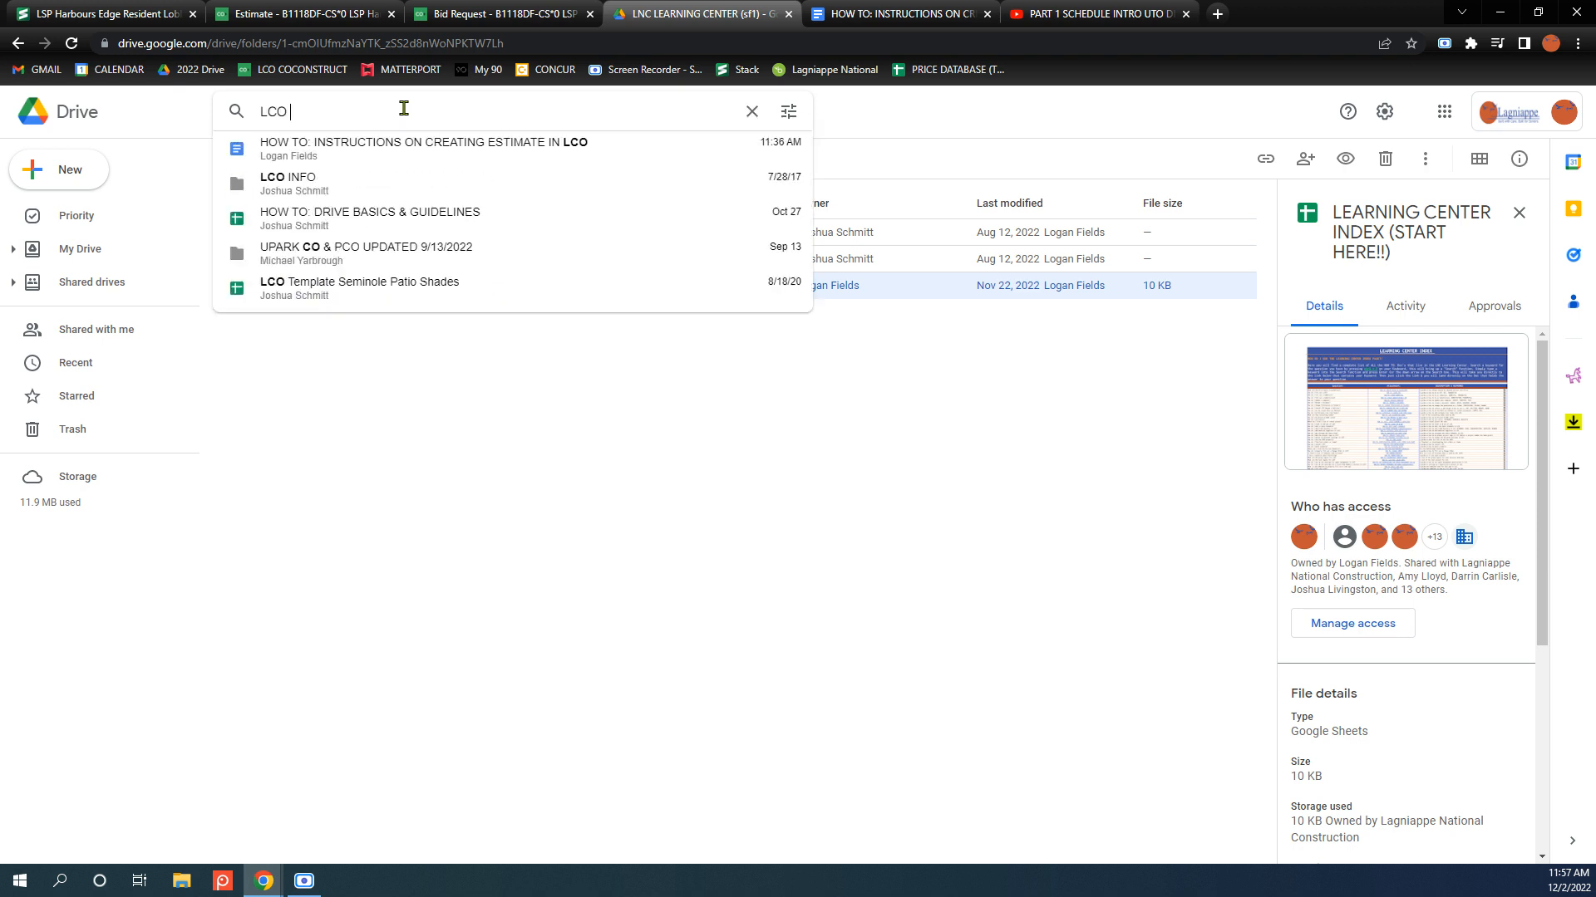
{"action": "key", "text": "BackSpace"}
{"action": "key", "text": "BackSpace"}
{"action": "key", "text": "BackSpace"}
{"action": "key", "text": "BackSpace"}
{"action": "type", "text": "STAC"}
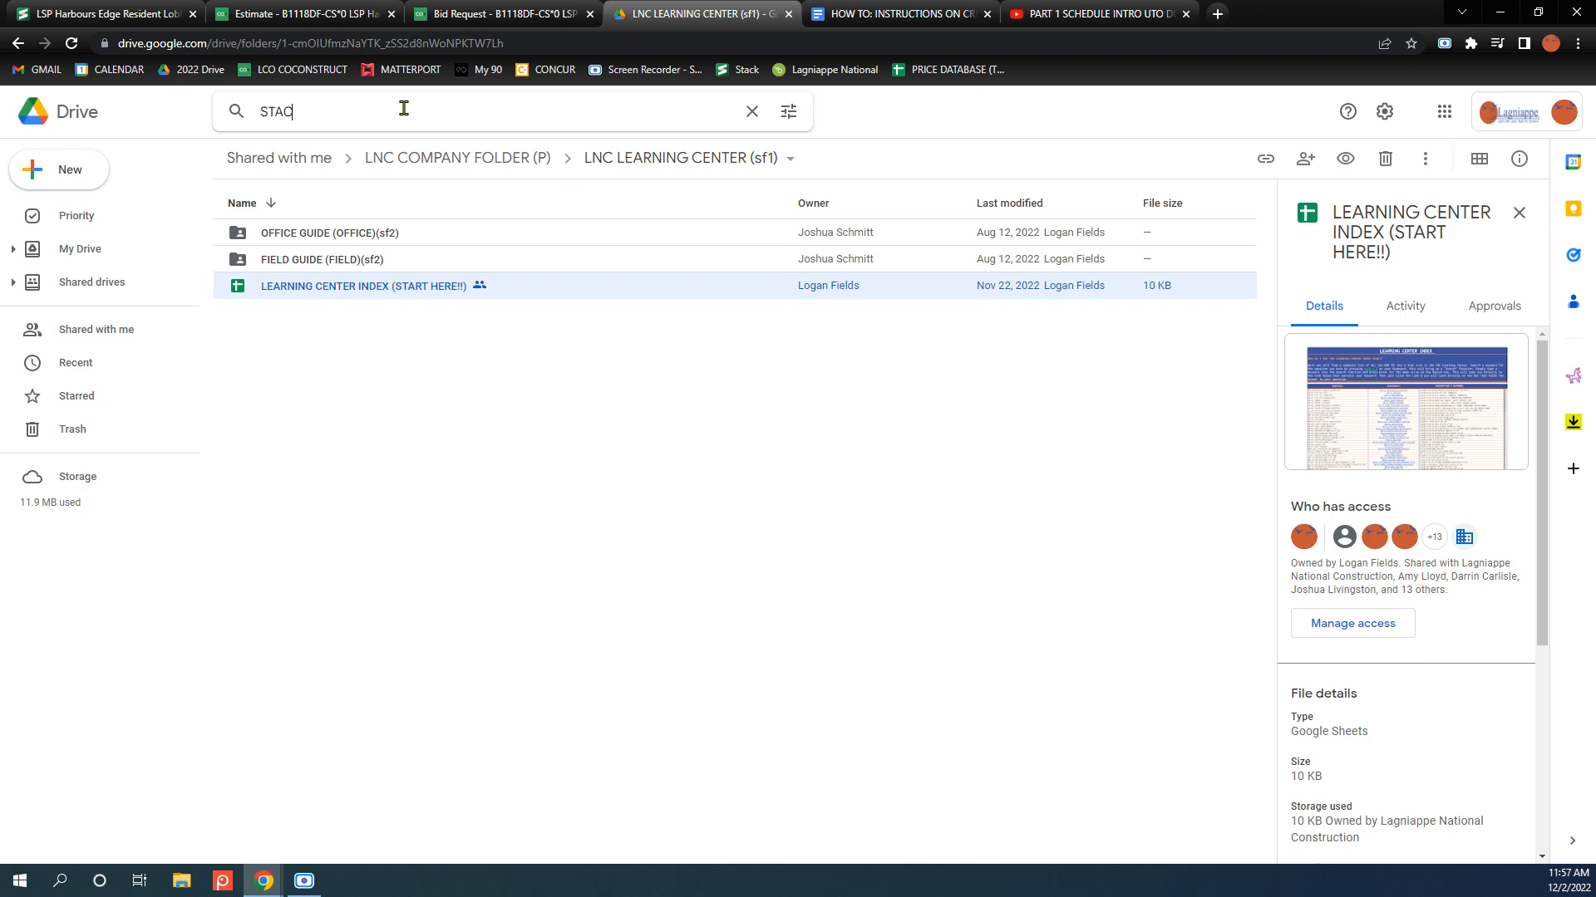
{"action": "type", "text": "K LCO ESTIMATER\\"}
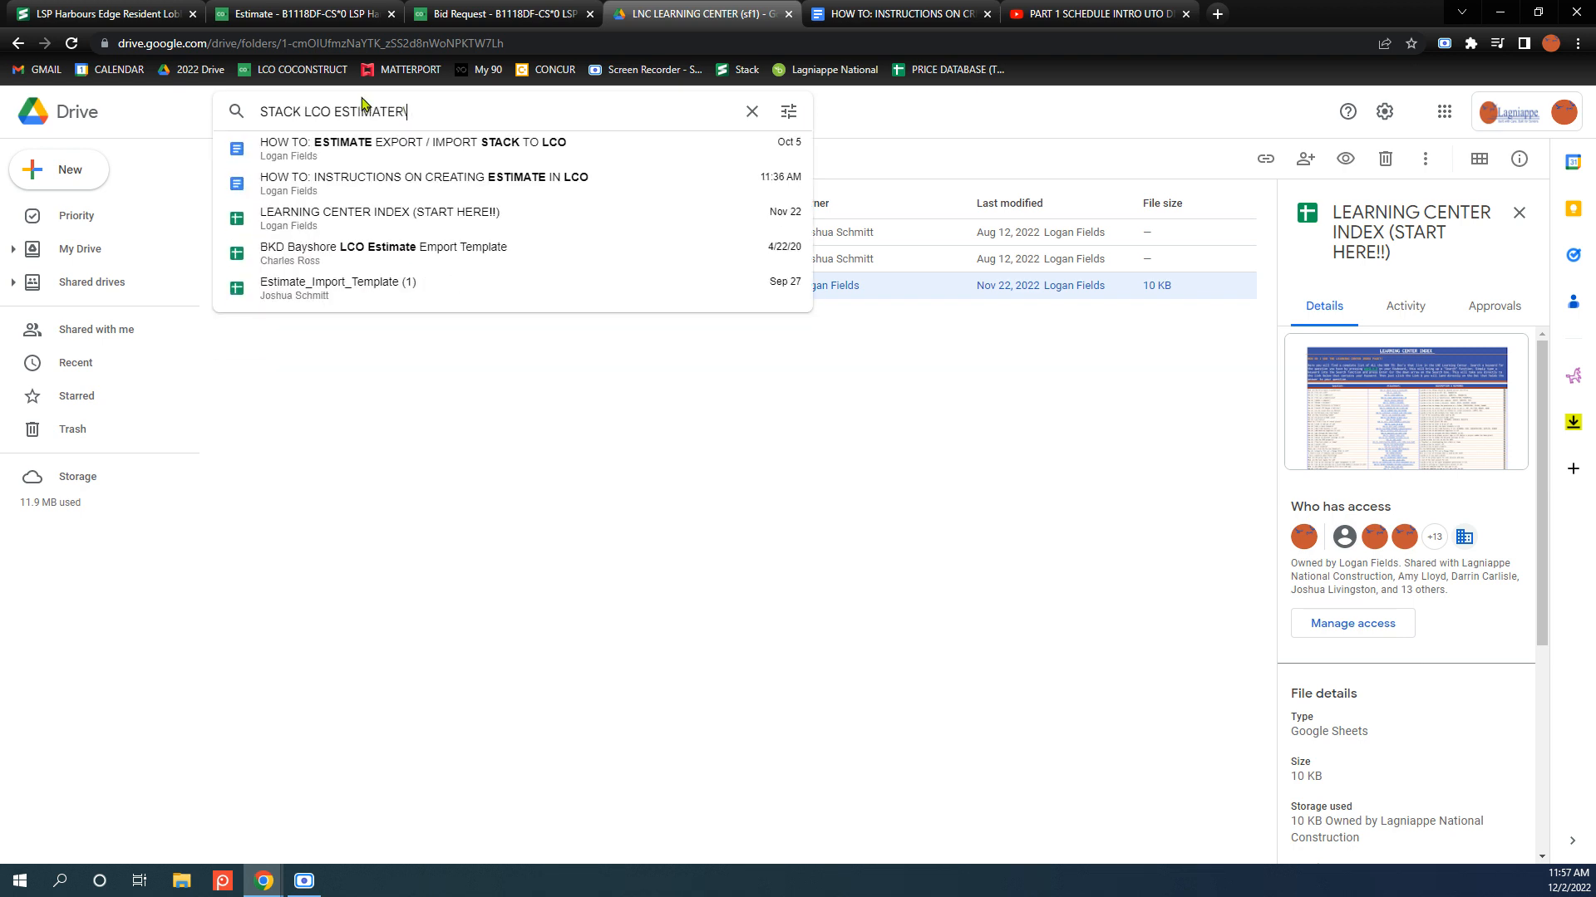
{"action": "key", "text": "BackSpace"}
{"action": "key", "text": "Return"}
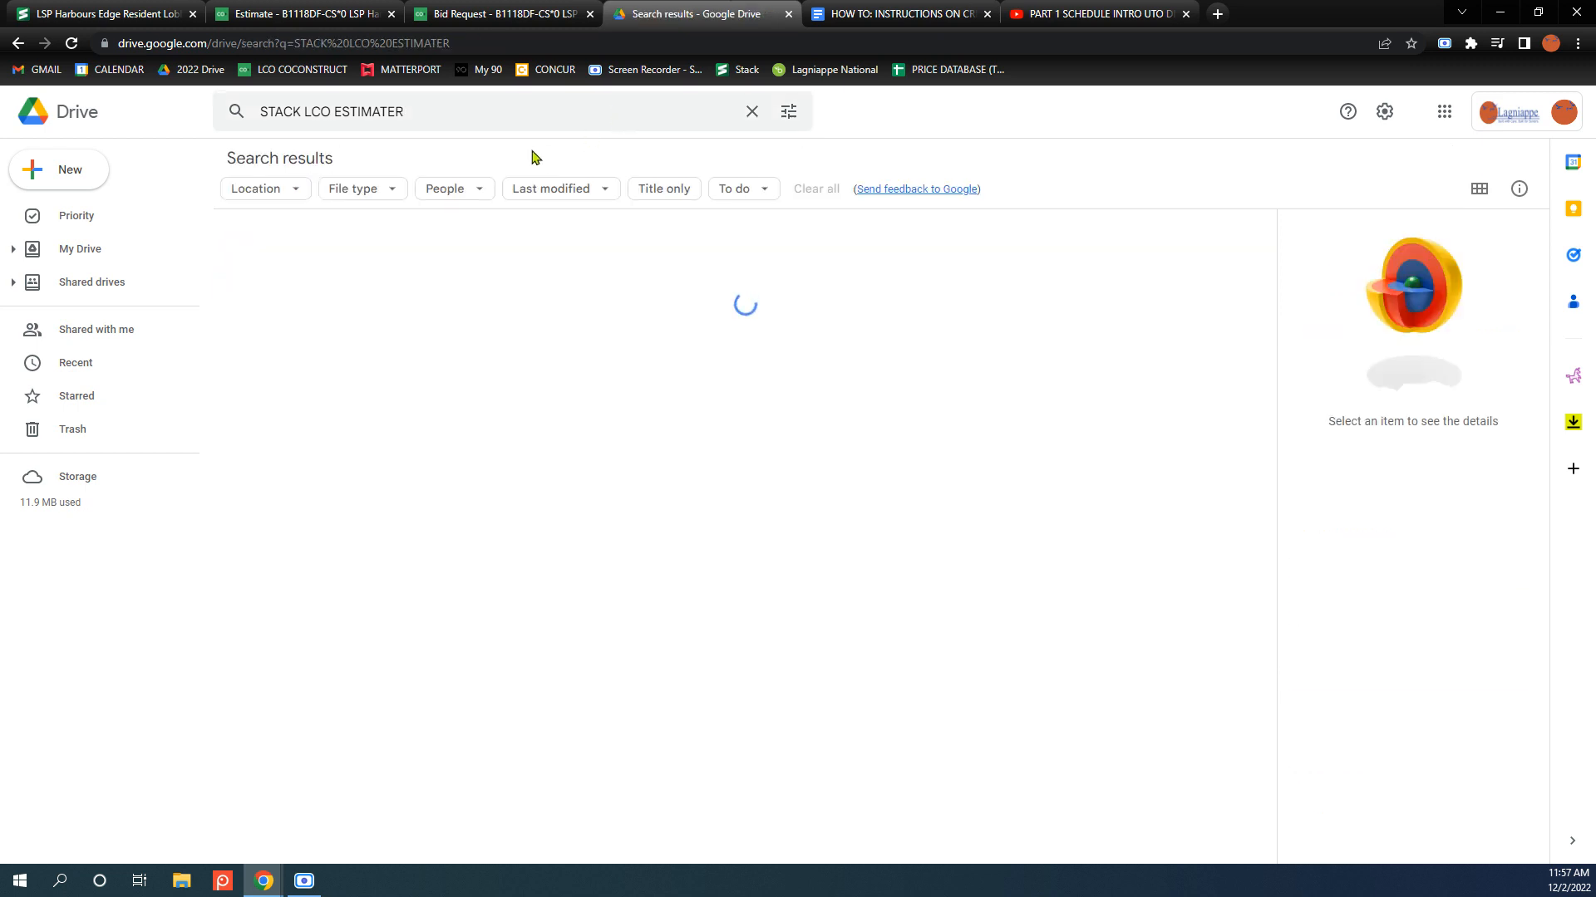
{"action": "left_click", "coordinate": [516, 109]}
{"action": "key", "text": "BackSpace"}
{"action": "key", "text": "Return"}
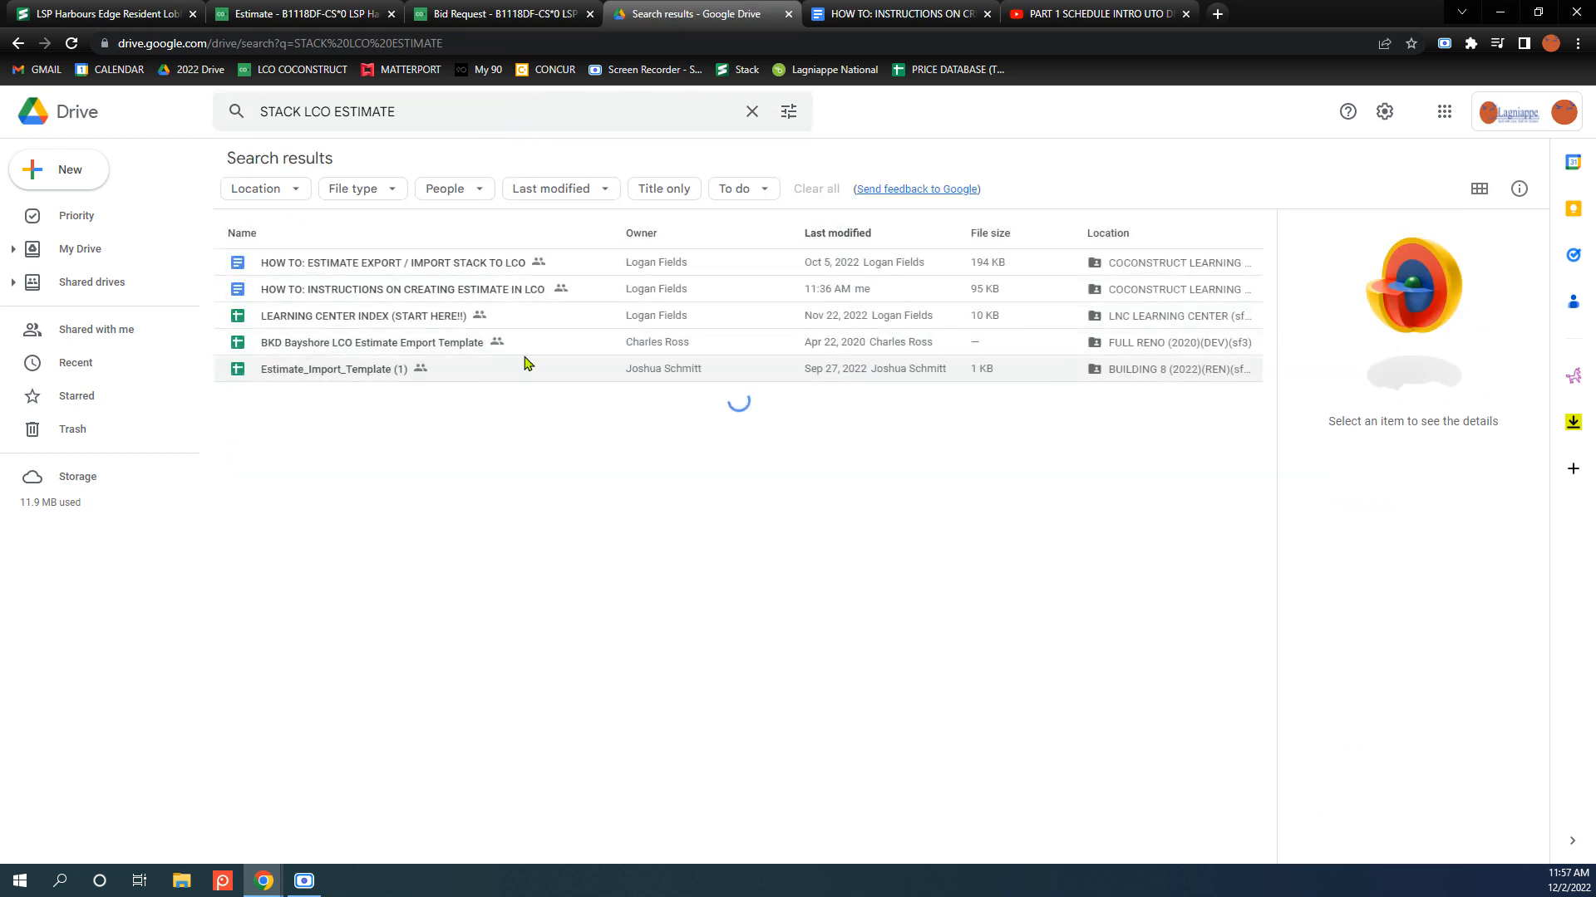
{"action": "left_click", "coordinate": [388, 271]}
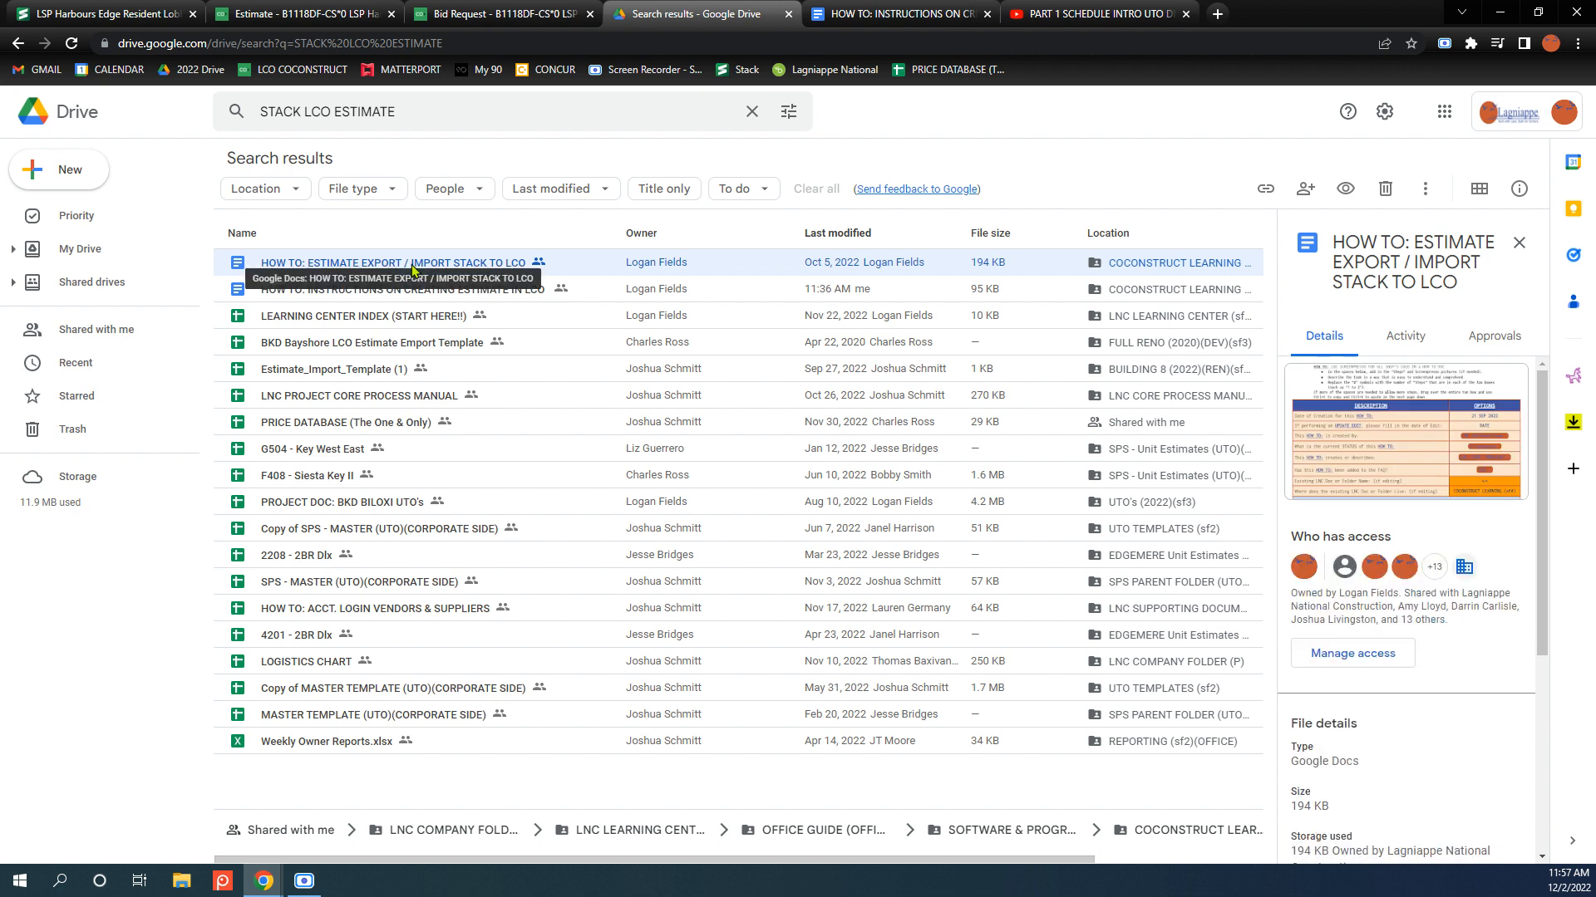
{"action": "double_click", "coordinate": [412, 265]}
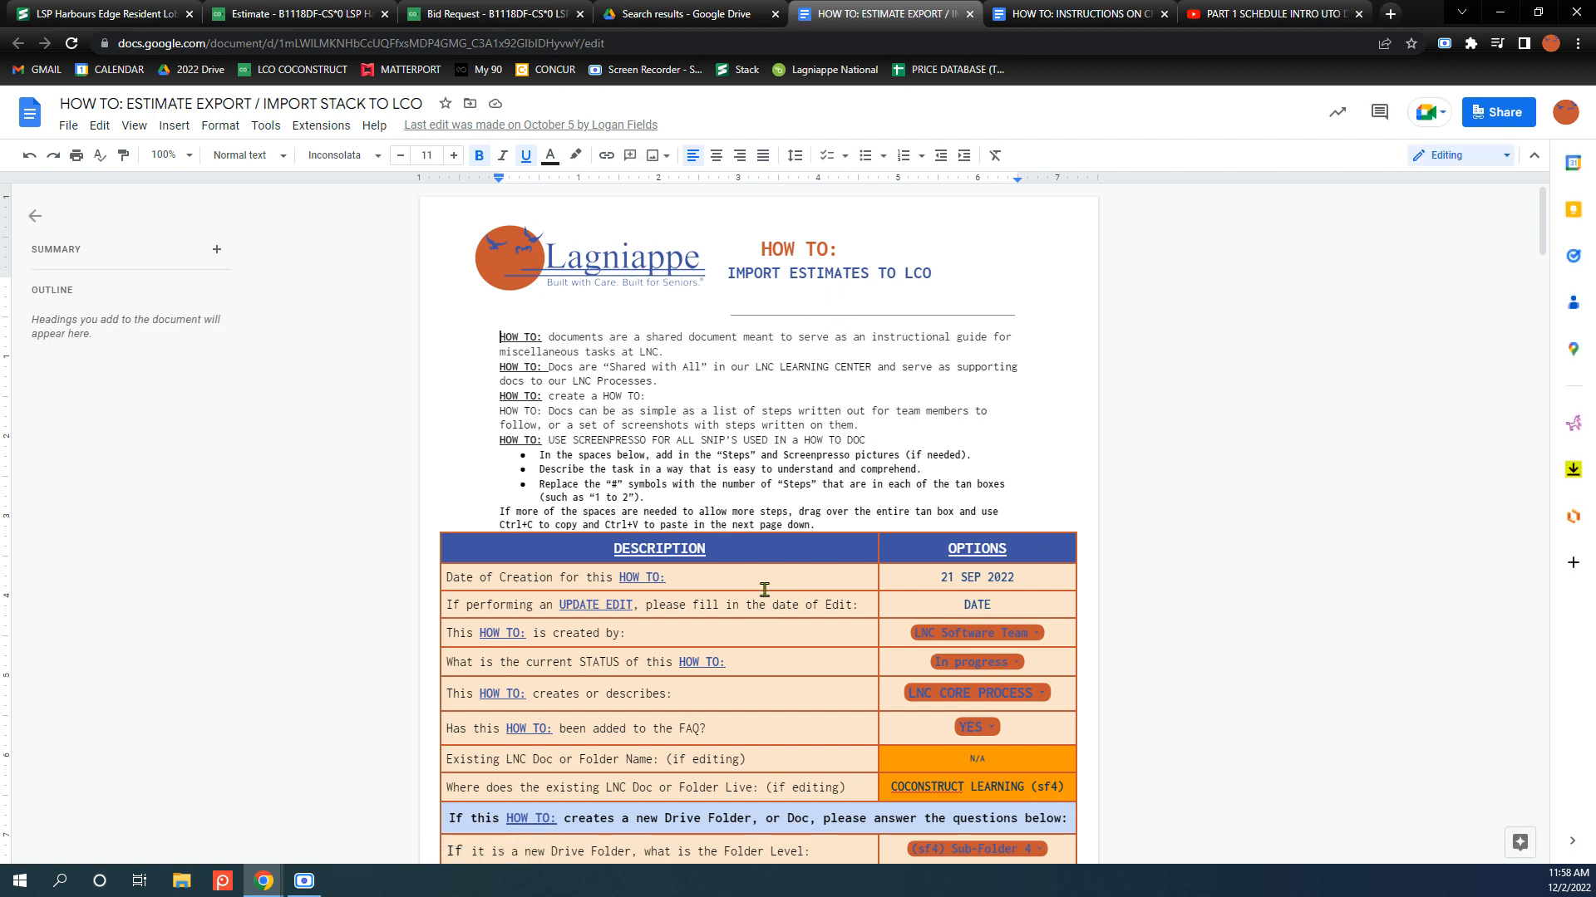
- Read the guide's export steps and required column table, then return to the STACK report
{"action": "scroll", "coordinate": [765, 597], "scroll_direction": "down", "scroll_amount": 15}
{"action": "scroll", "coordinate": [772, 560], "scroll_direction": "down", "scroll_amount": 1}
{"action": "scroll", "coordinate": [772, 566], "scroll_direction": "down", "scroll_amount": 10}
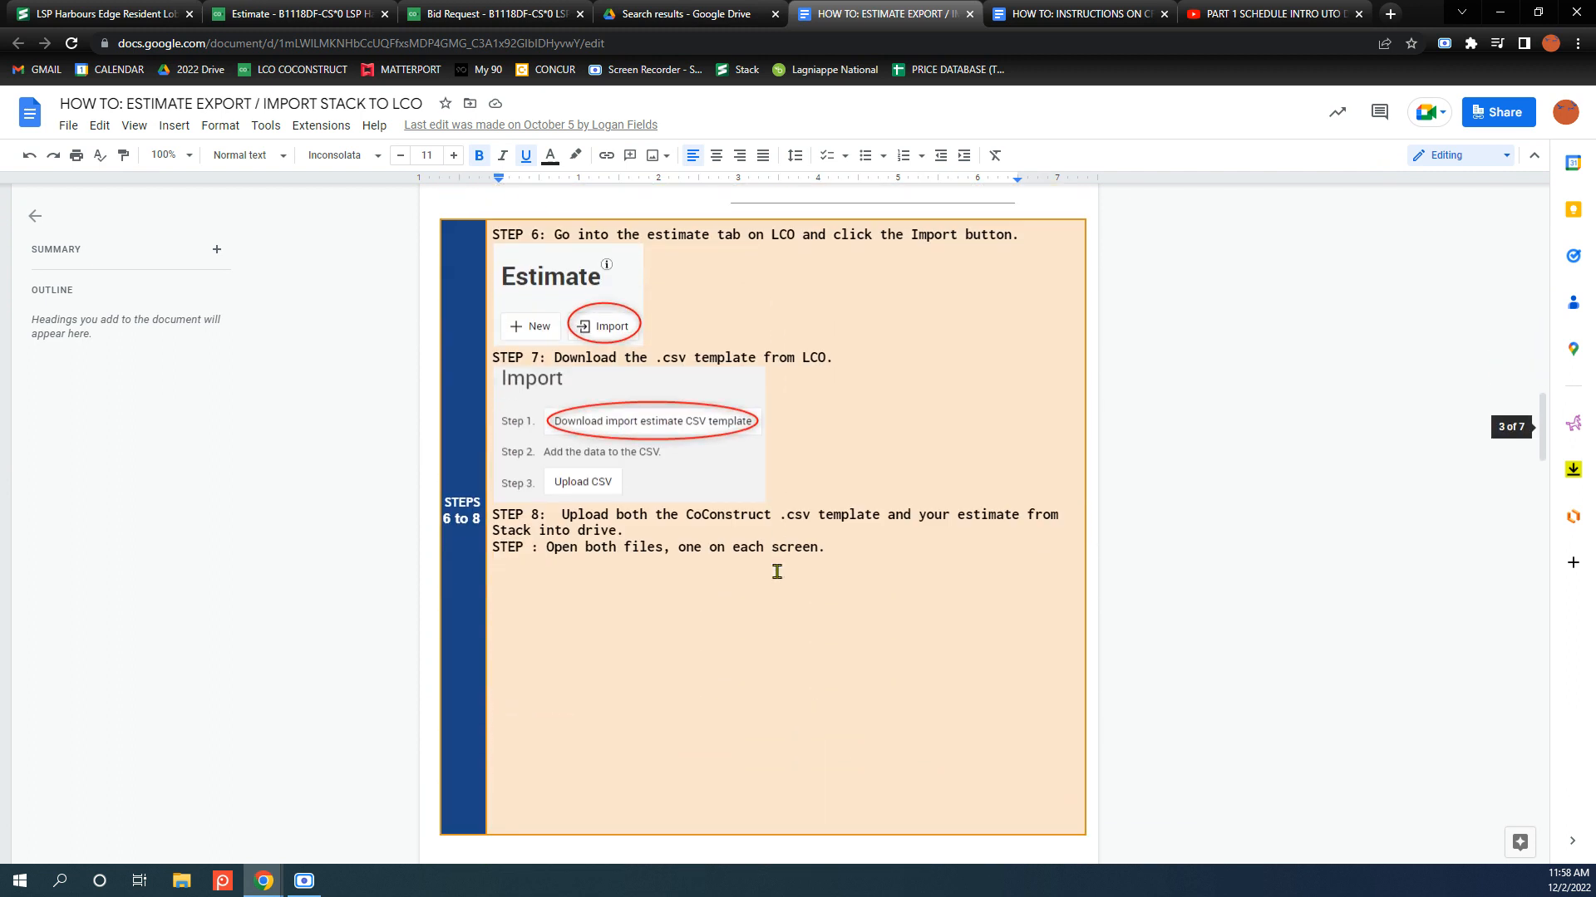
{"action": "scroll", "coordinate": [777, 570], "scroll_direction": "down", "scroll_amount": 10}
{"action": "scroll", "coordinate": [782, 573], "scroll_direction": "down", "scroll_amount": 5}
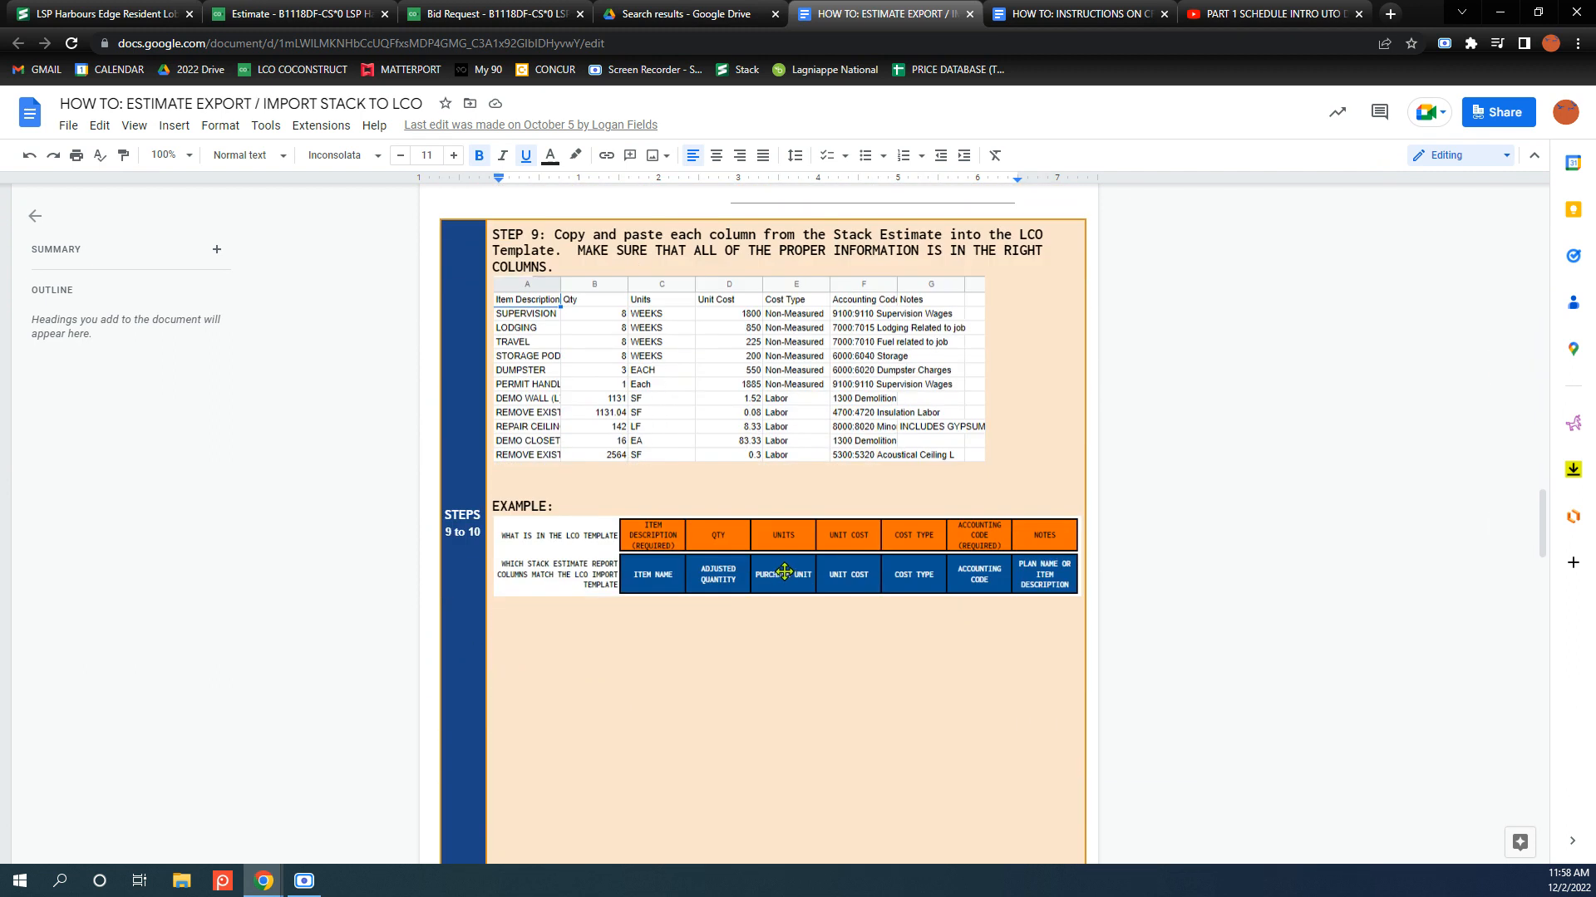
{"action": "scroll", "coordinate": [786, 572], "scroll_direction": "down", "scroll_amount": 5}
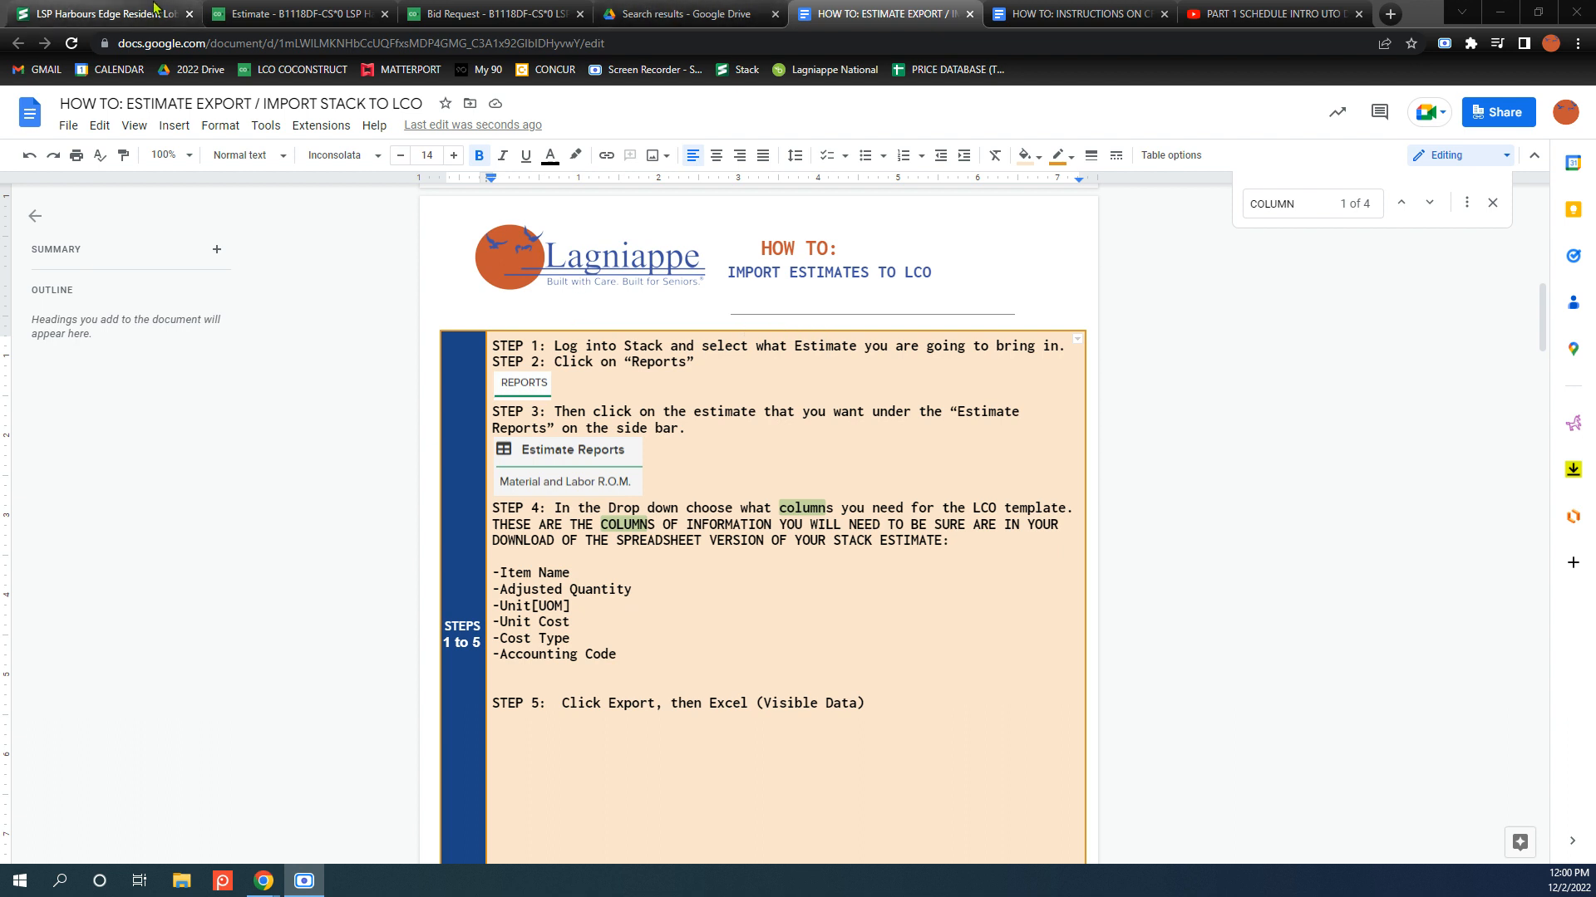
{"action": "left_click", "coordinate": [108, 13]}
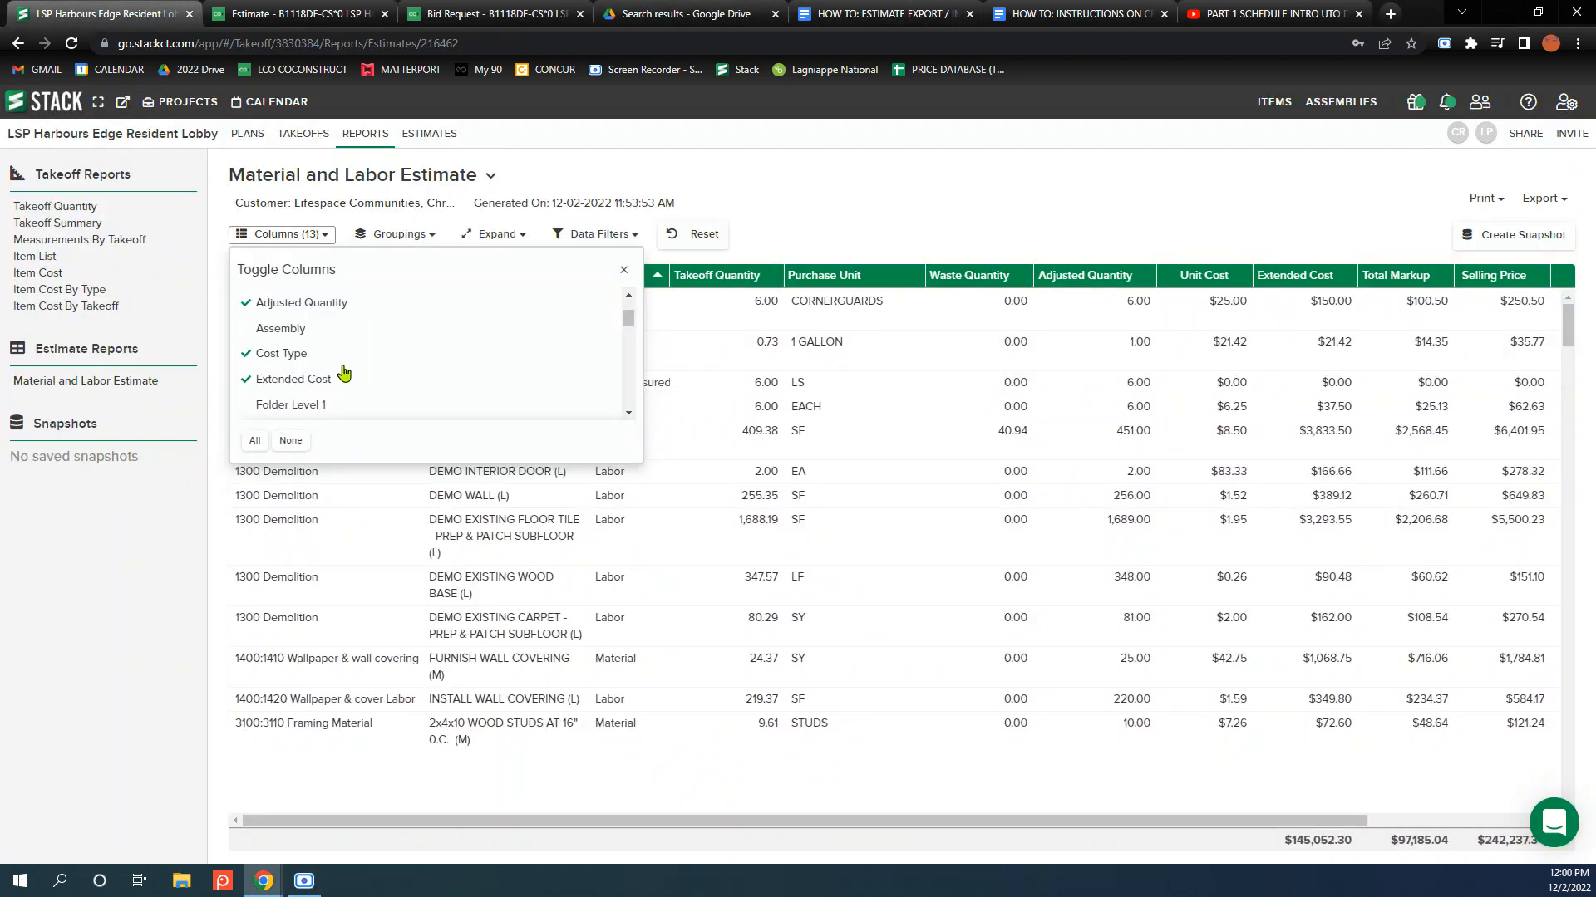
- Hide the Extended Cost column and move the how-to guide into its own window
{"action": "mouse_move", "coordinate": [629, 324]}
{"action": "left_mouse_down"}
{"action": "mouse_move", "coordinate": [633, 353]}
{"action": "mouse_move", "coordinate": [634, 315]}
{"action": "mouse_move", "coordinate": [638, 331]}
{"action": "left_mouse_up"}
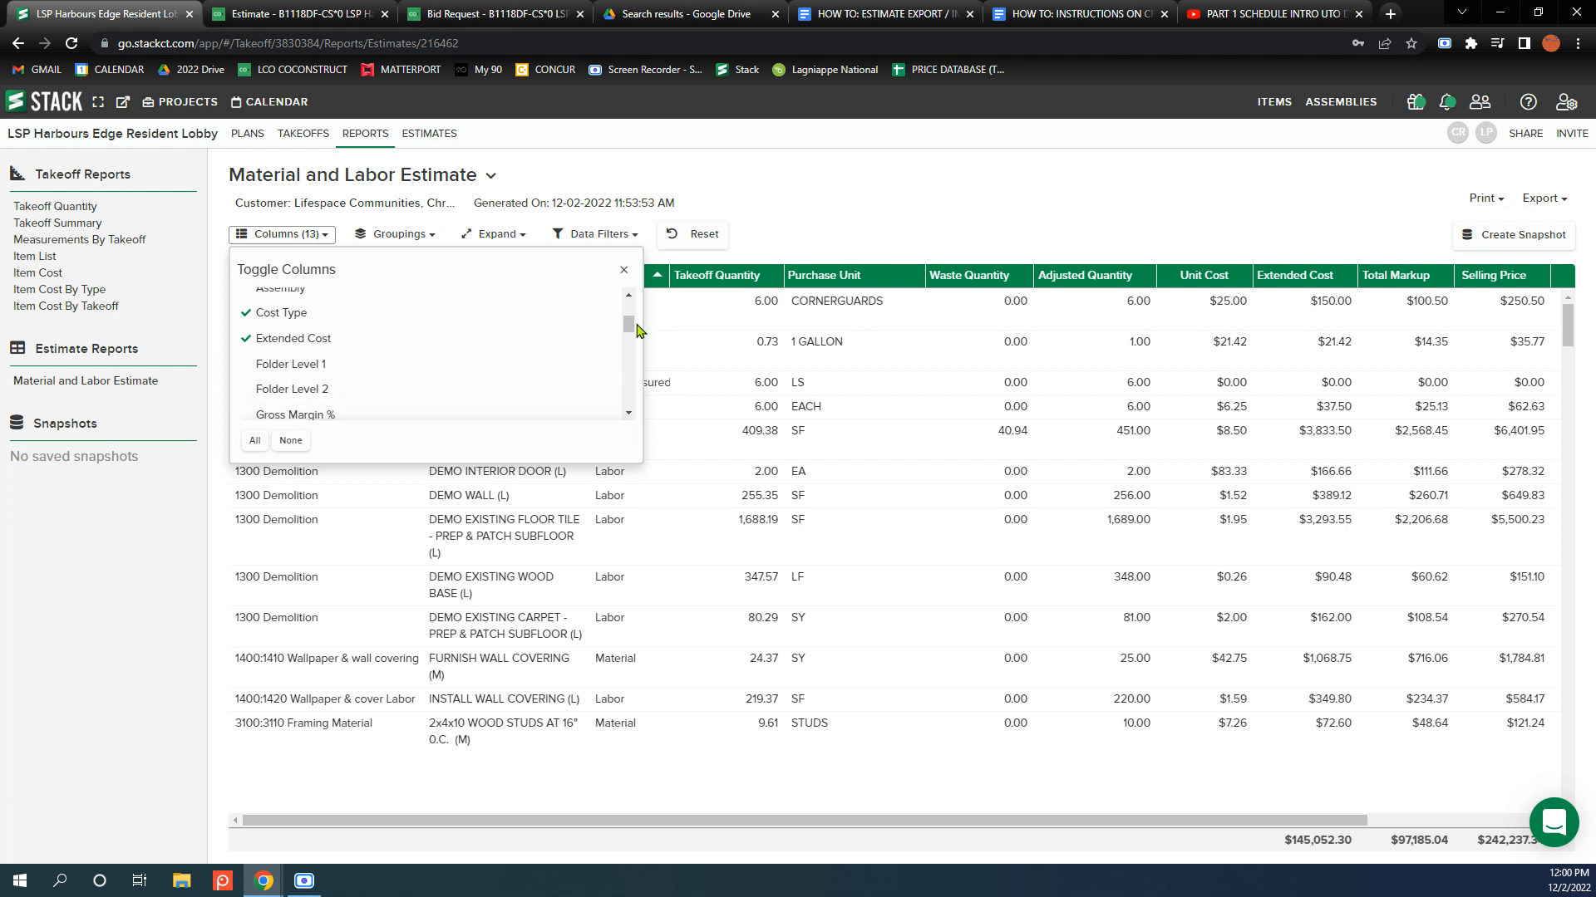
{"action": "left_click", "coordinate": [248, 341]}
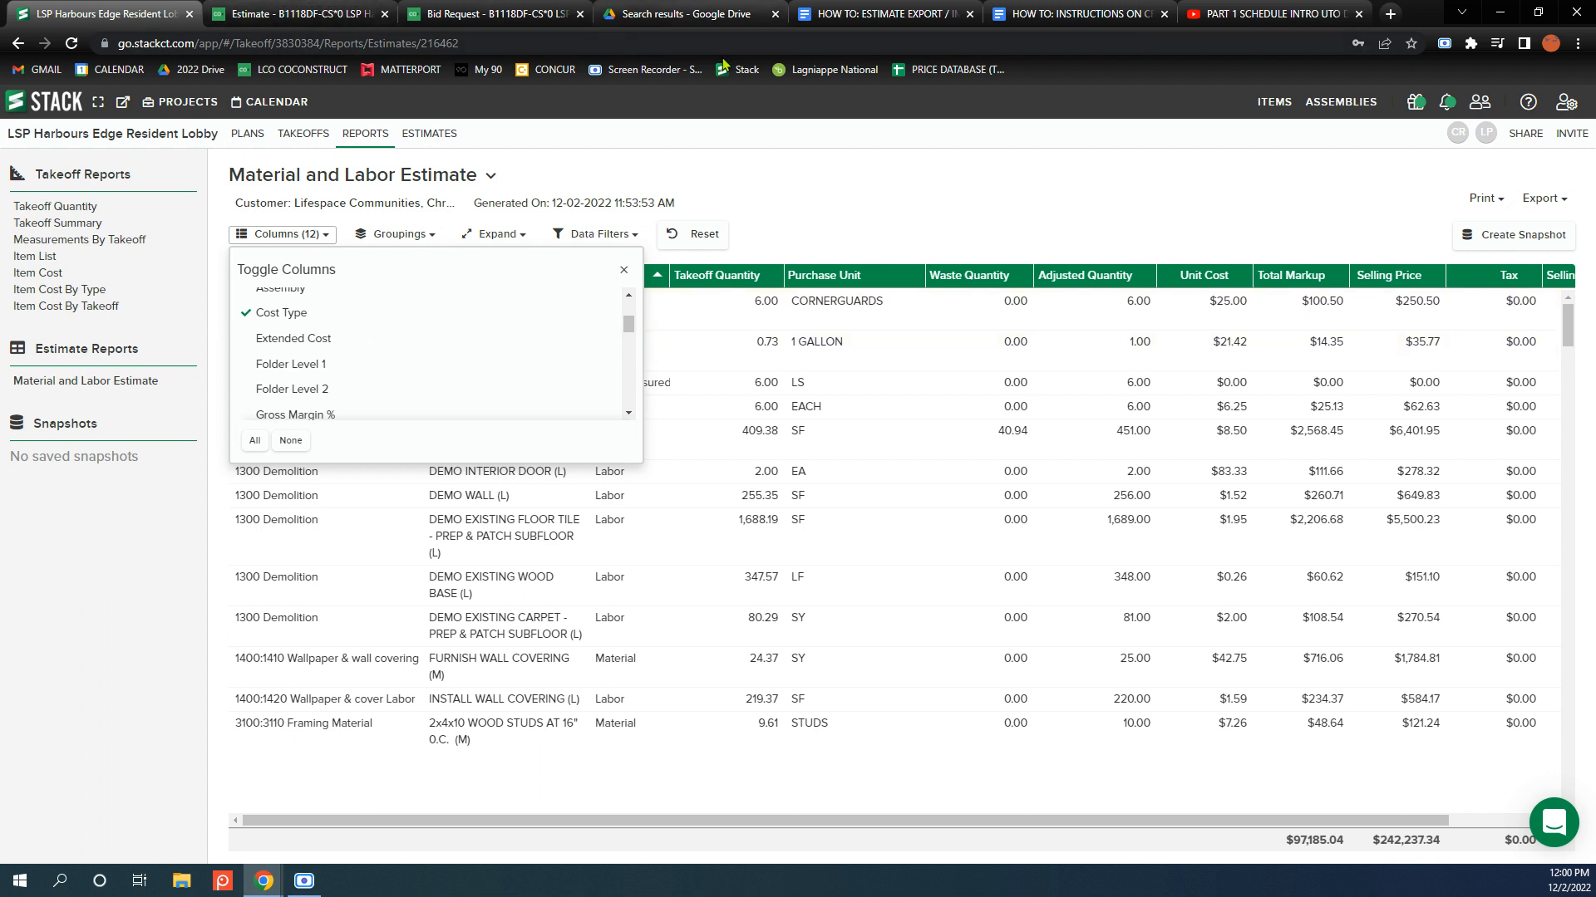
{"action": "left_click", "coordinate": [879, 22]}
{"action": "left_click_drag", "start_coordinate": [879, 17], "coordinate": [0, 333]}
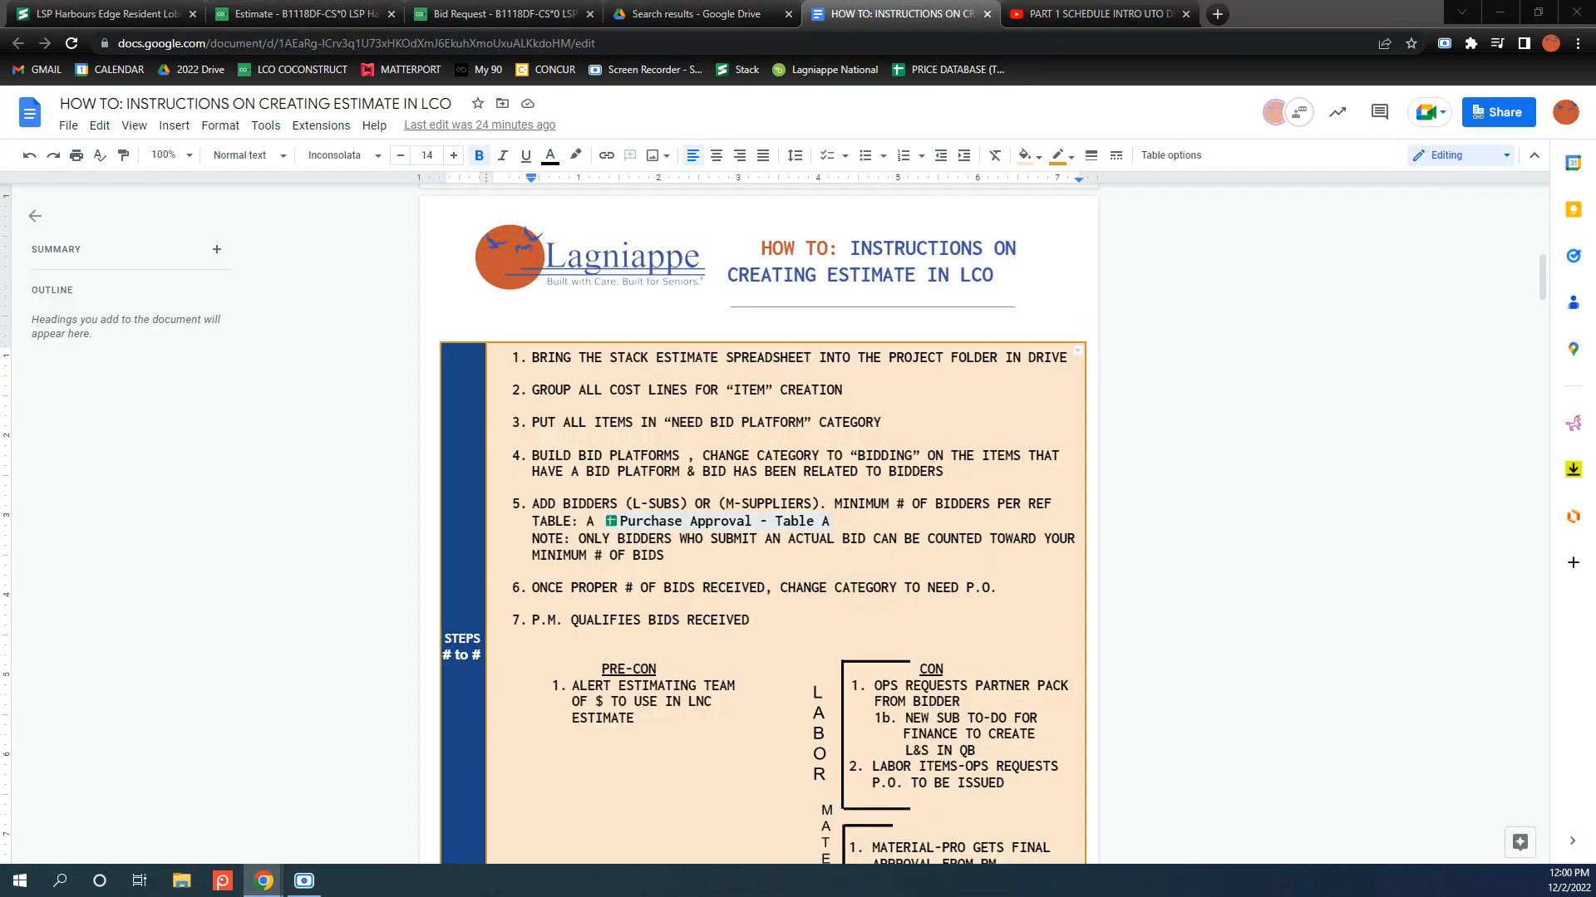
{"action": "left_click", "coordinate": [116, 14]}
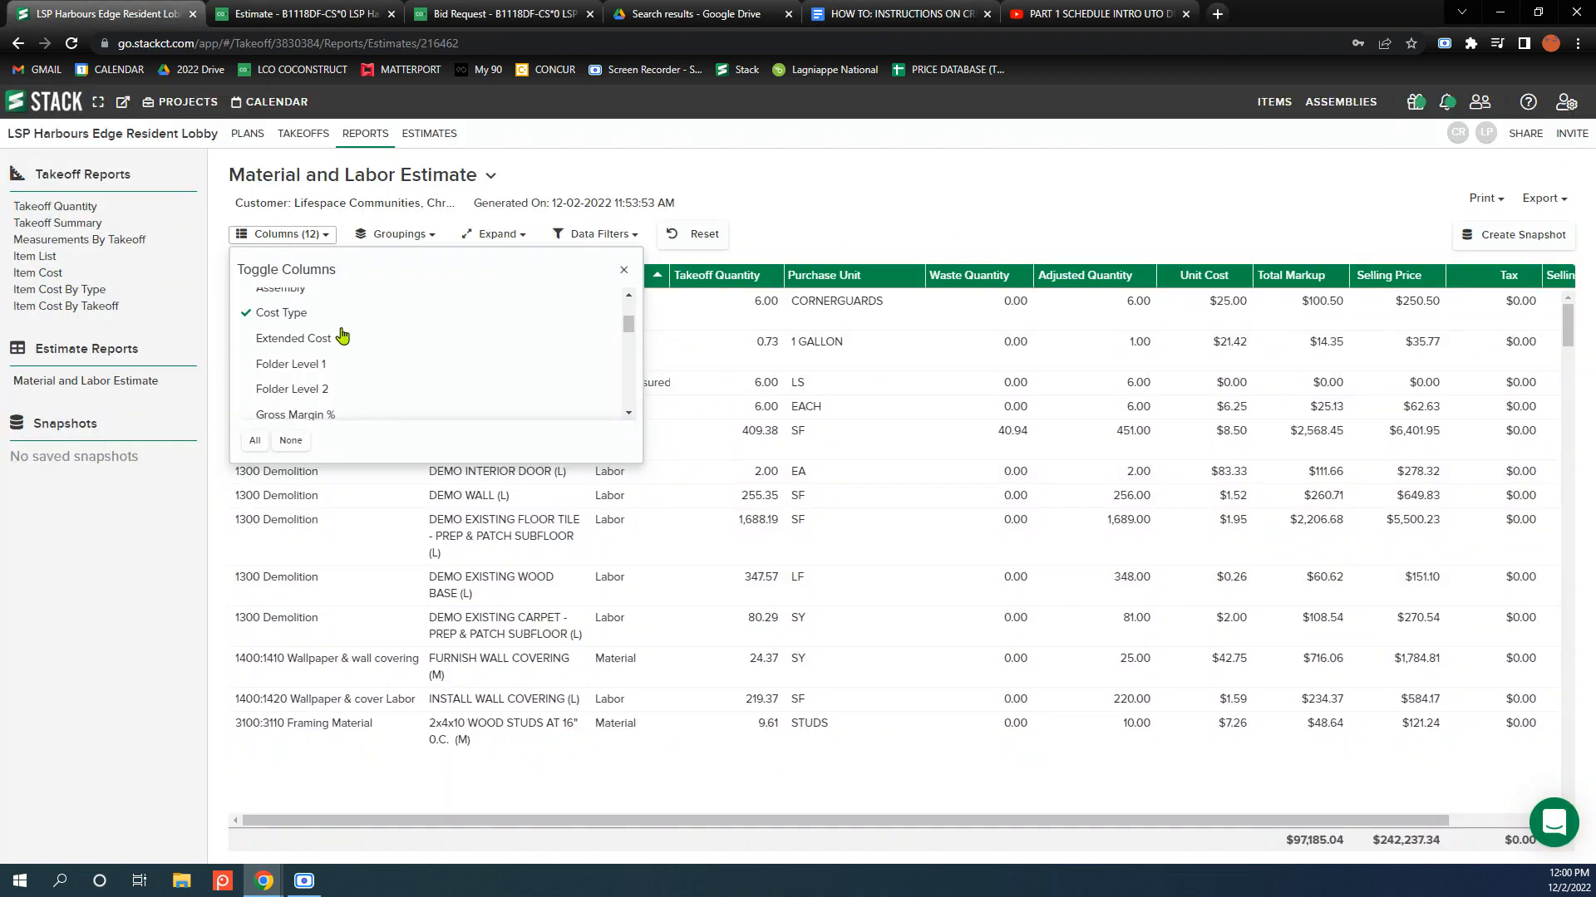
- Remove Purchase Unit, Selling Price w/Tax, Takeoff Quantity, Tax, Total Markup and Waste Quantity columns
{"action": "left_click_drag", "start_coordinate": [629, 325], "coordinate": [629, 303]}
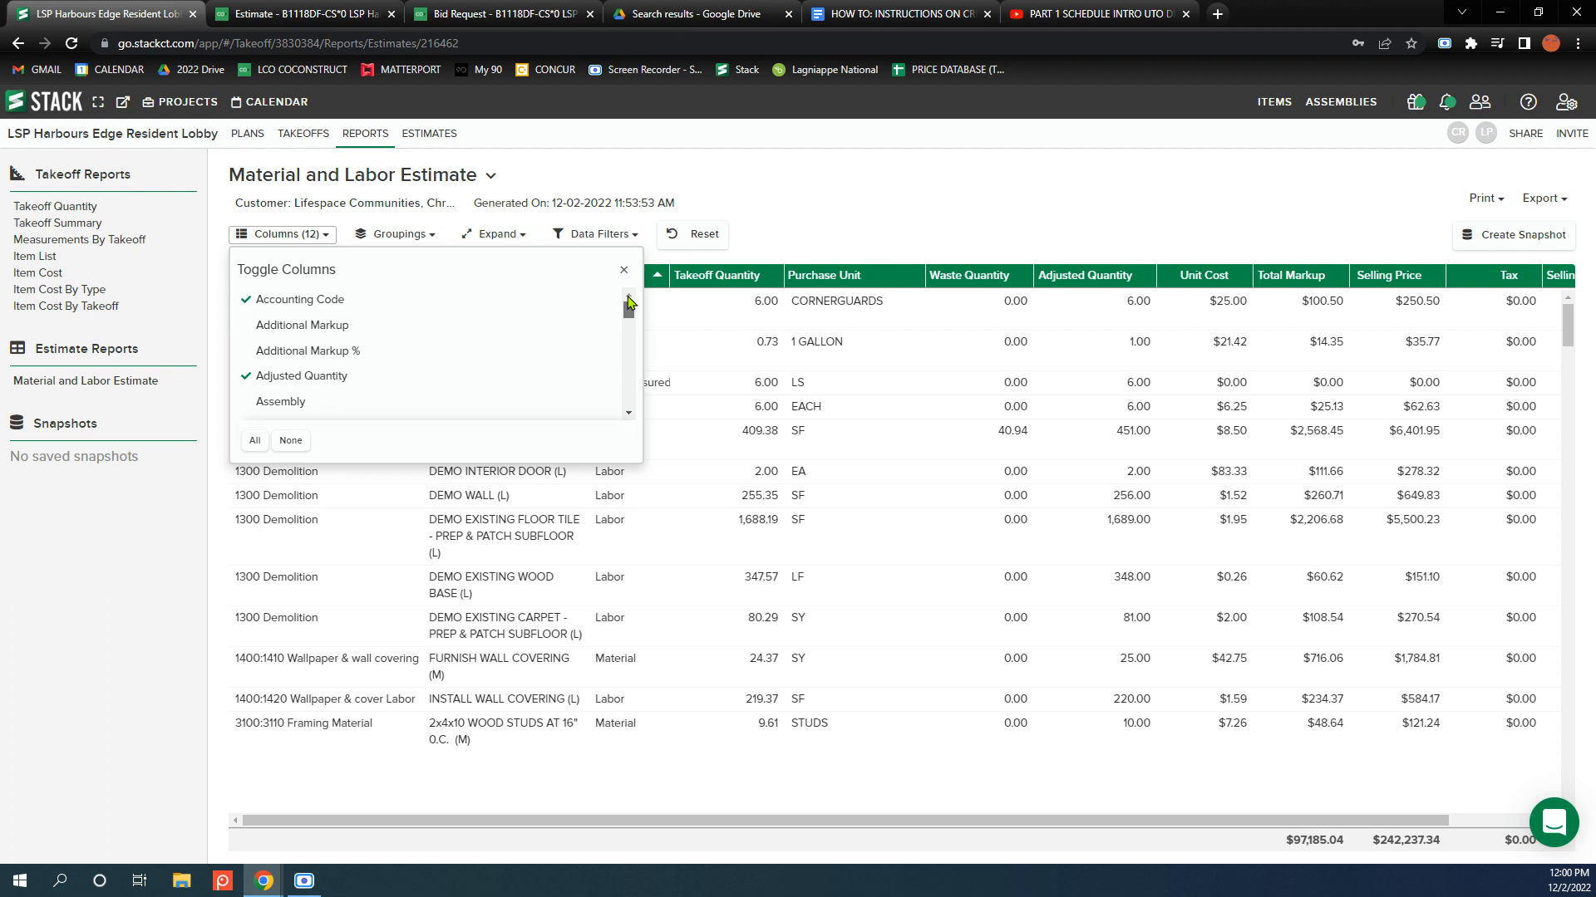
{"action": "left_click_drag", "start_coordinate": [633, 311], "coordinate": [645, 326]}
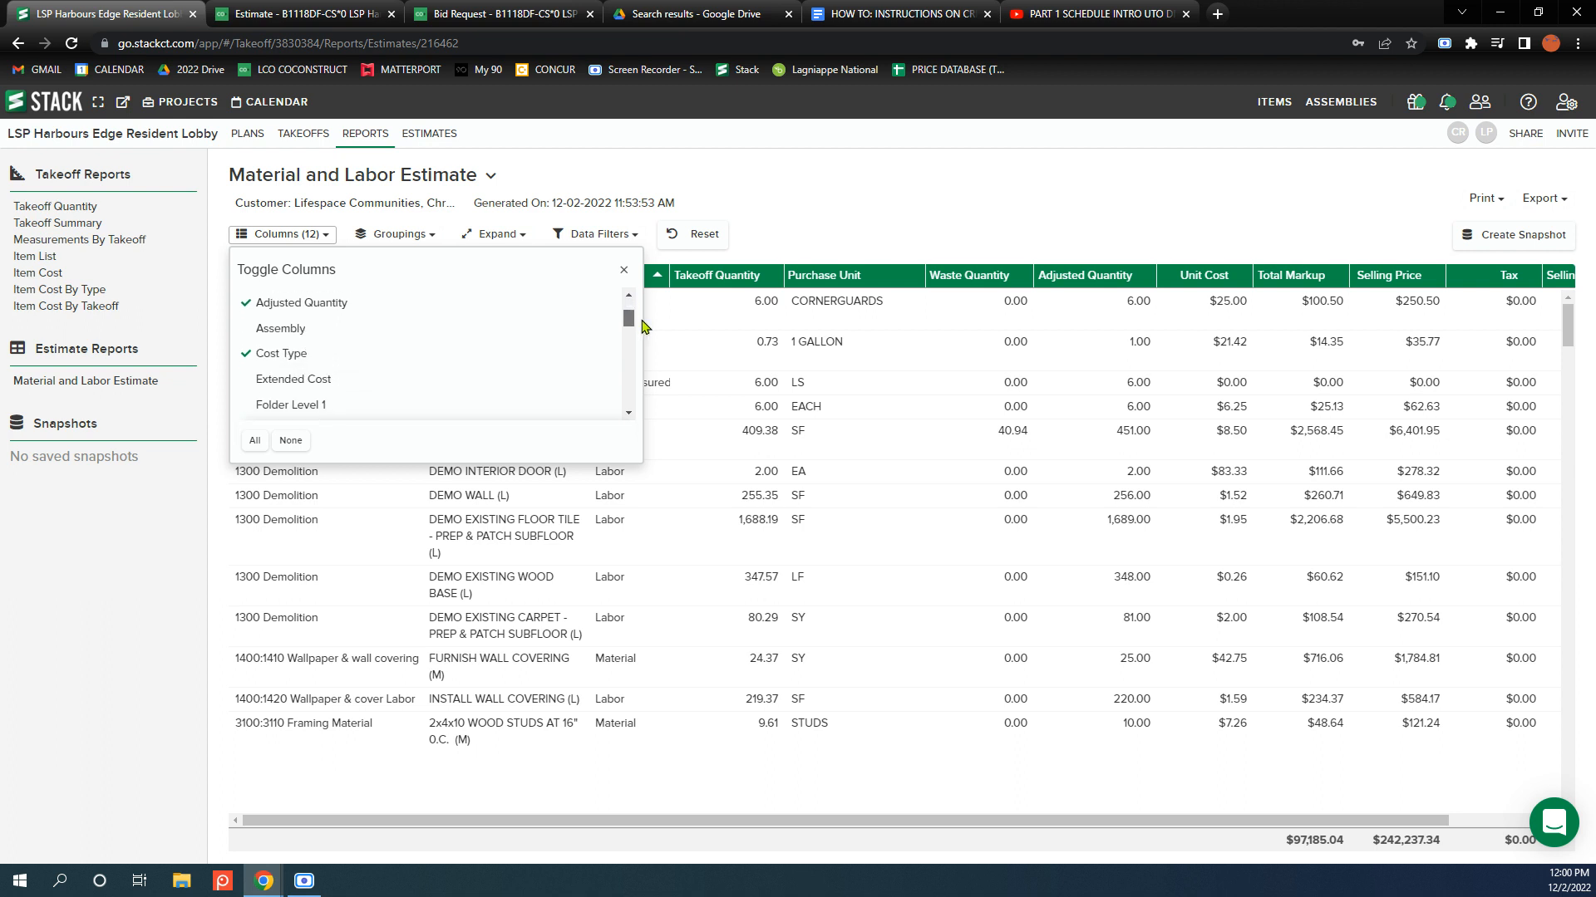
{"action": "left_click_drag", "start_coordinate": [642, 324], "coordinate": [672, 380]}
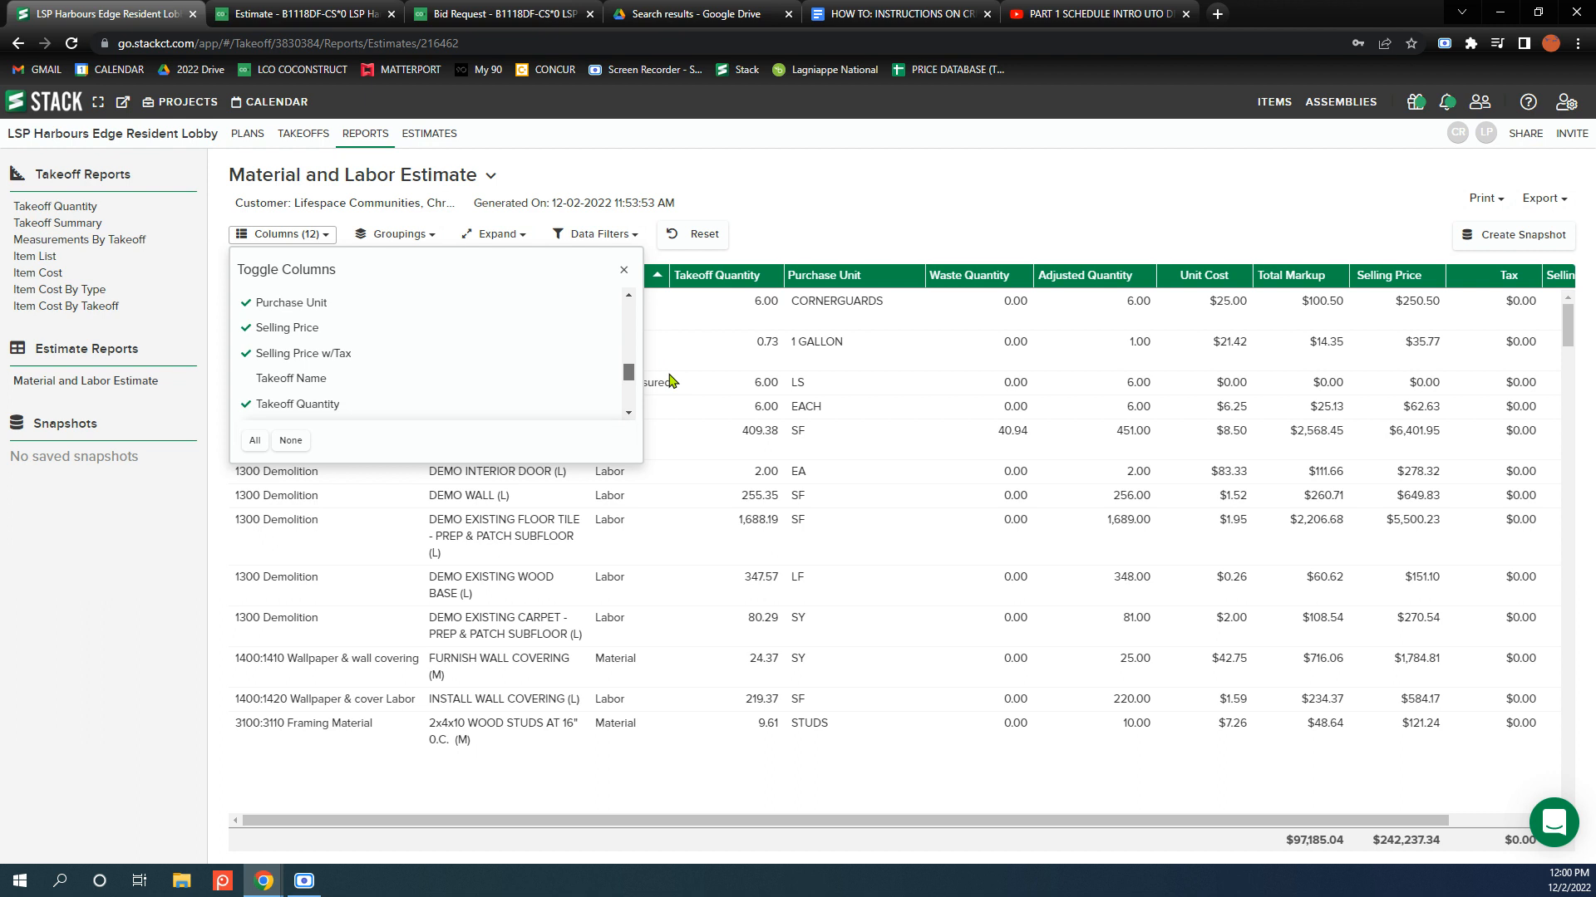
{"action": "left_click", "coordinate": [249, 308]}
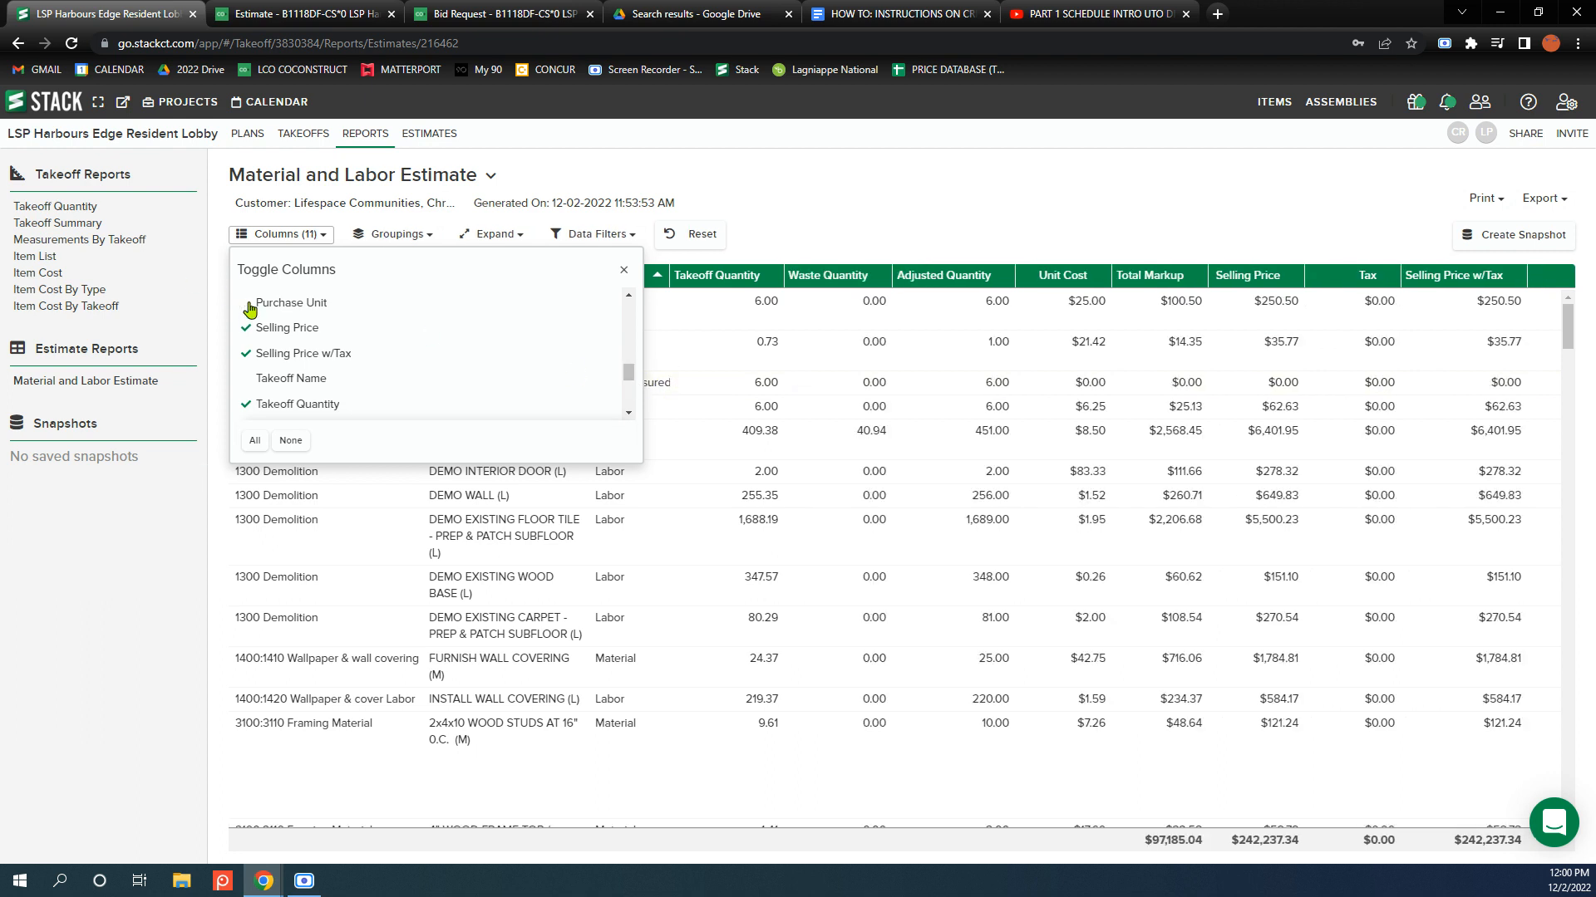
{"action": "left_click", "coordinate": [243, 356]}
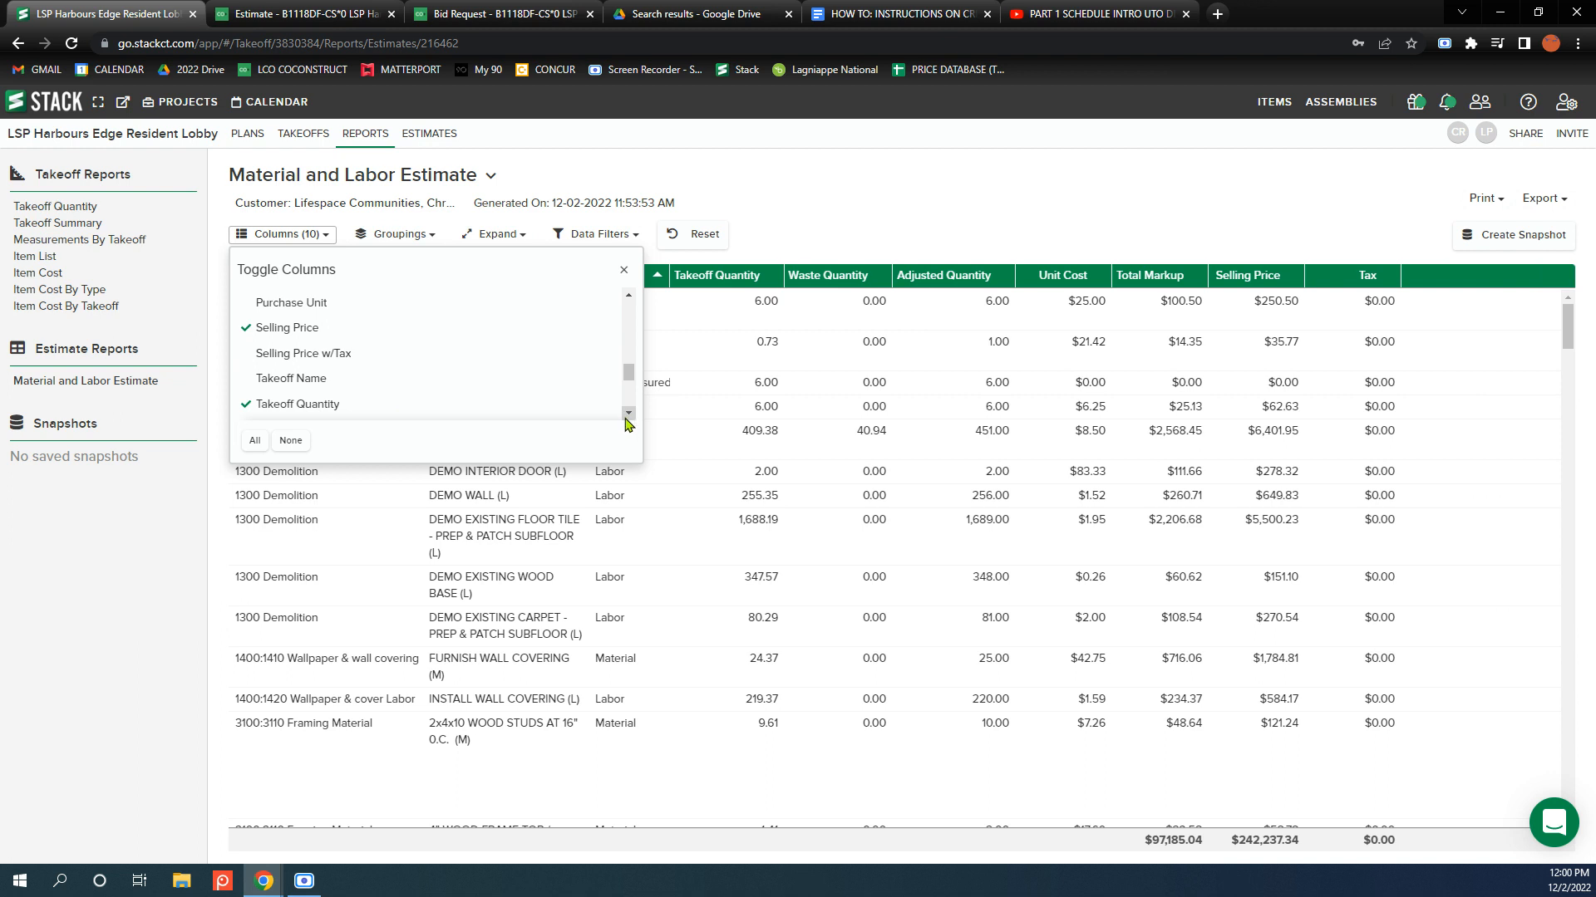
{"action": "left_click", "coordinate": [246, 406]}
{"action": "scroll", "coordinate": [619, 416], "scroll_direction": "down", "scroll_amount": 3}
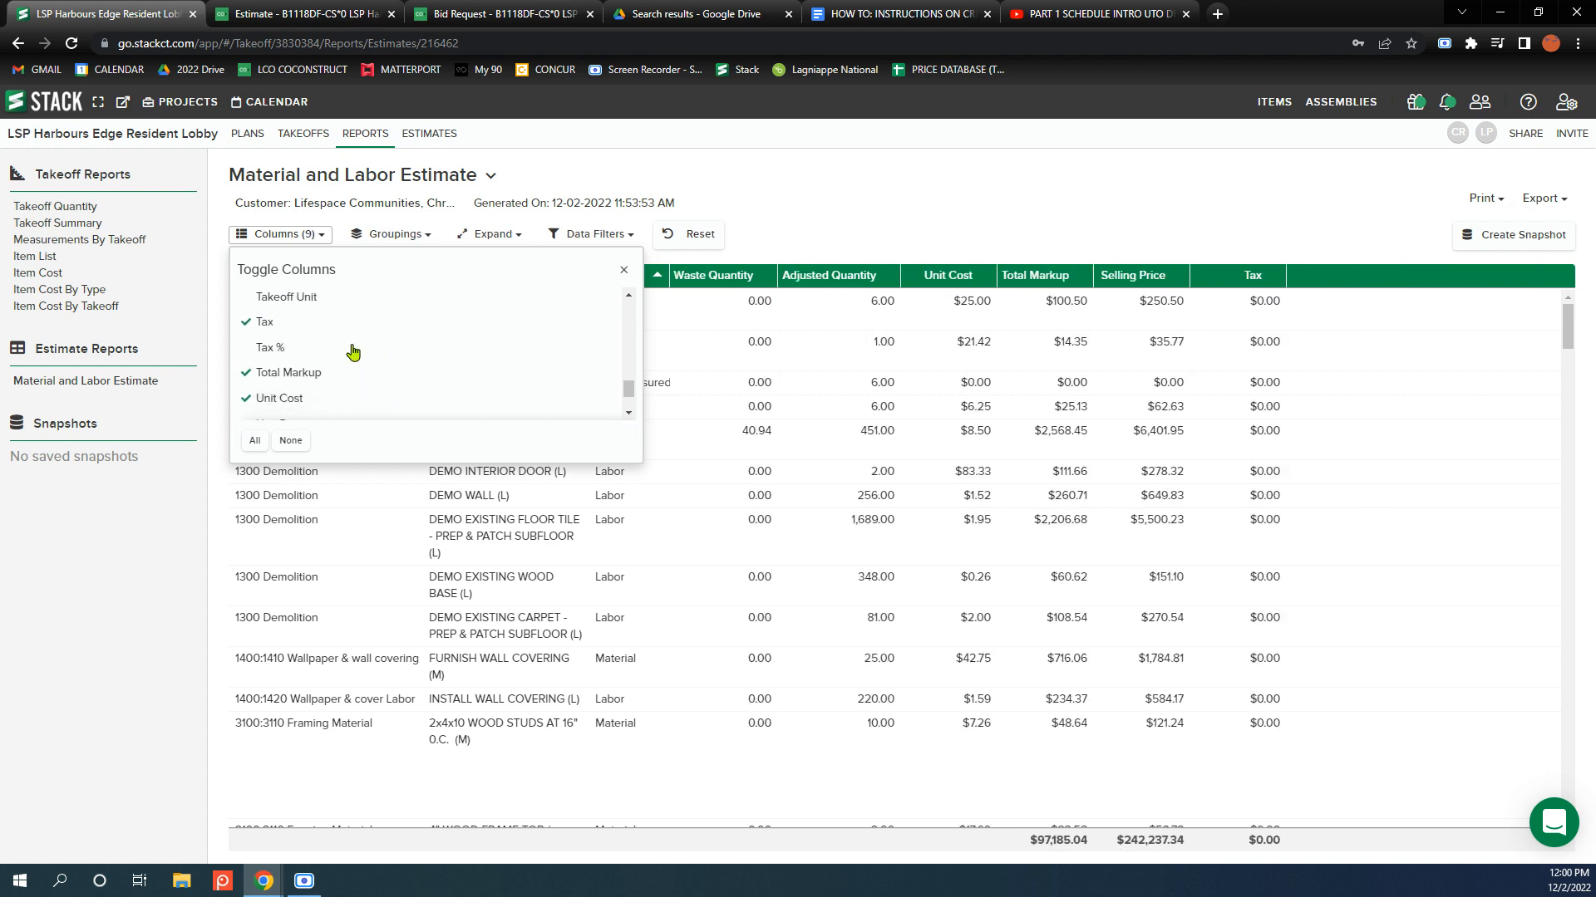
{"action": "left_click", "coordinate": [246, 323]}
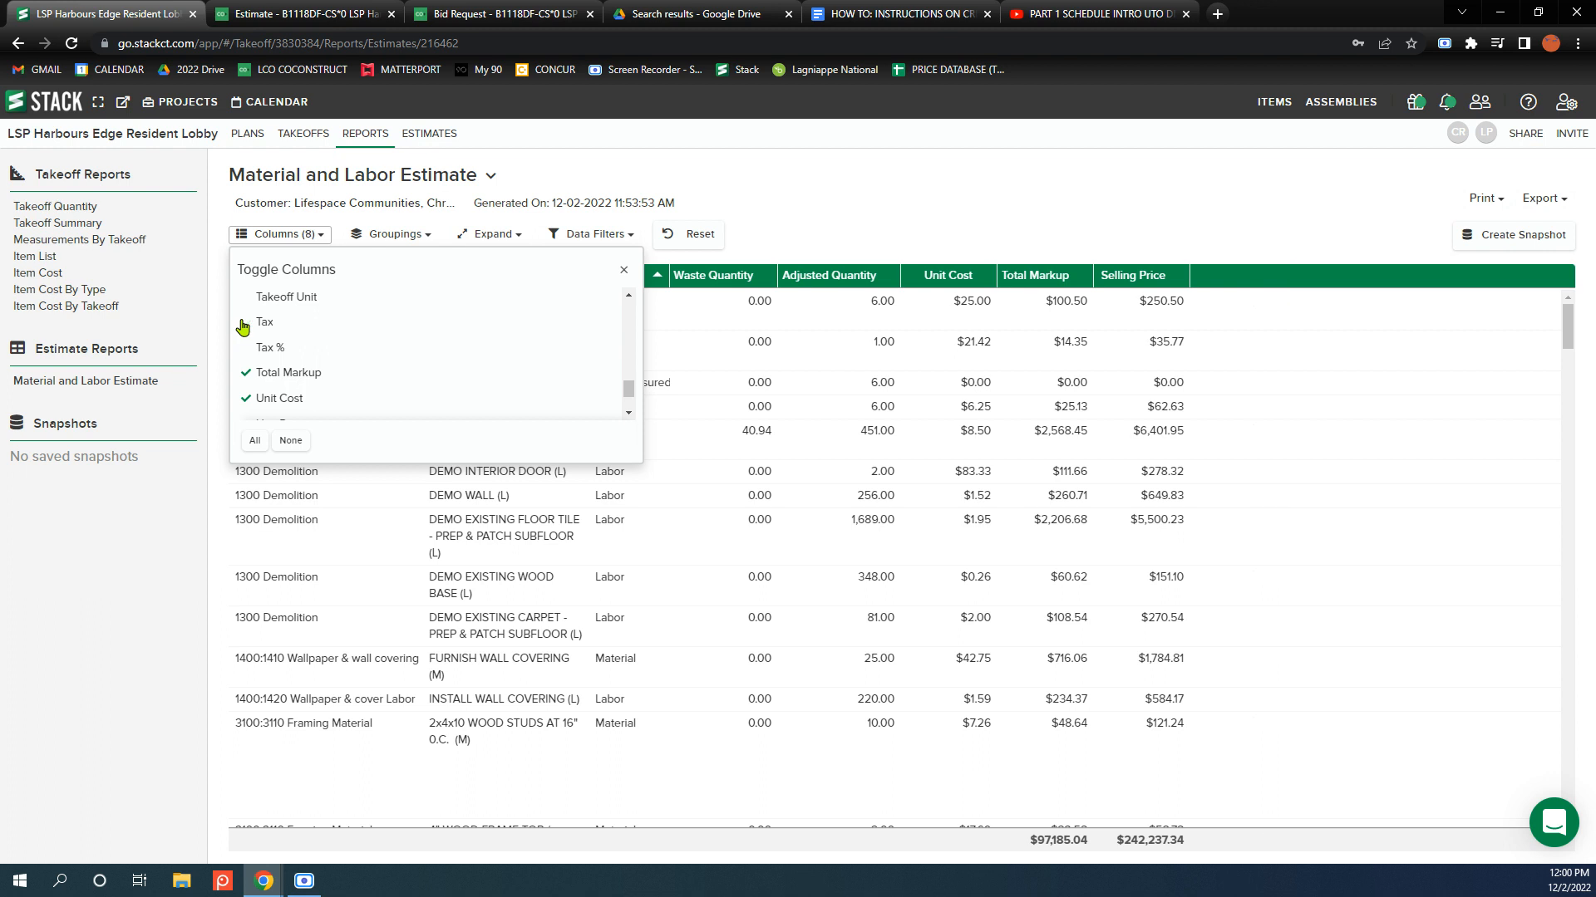
{"action": "left_click", "coordinate": [246, 372]}
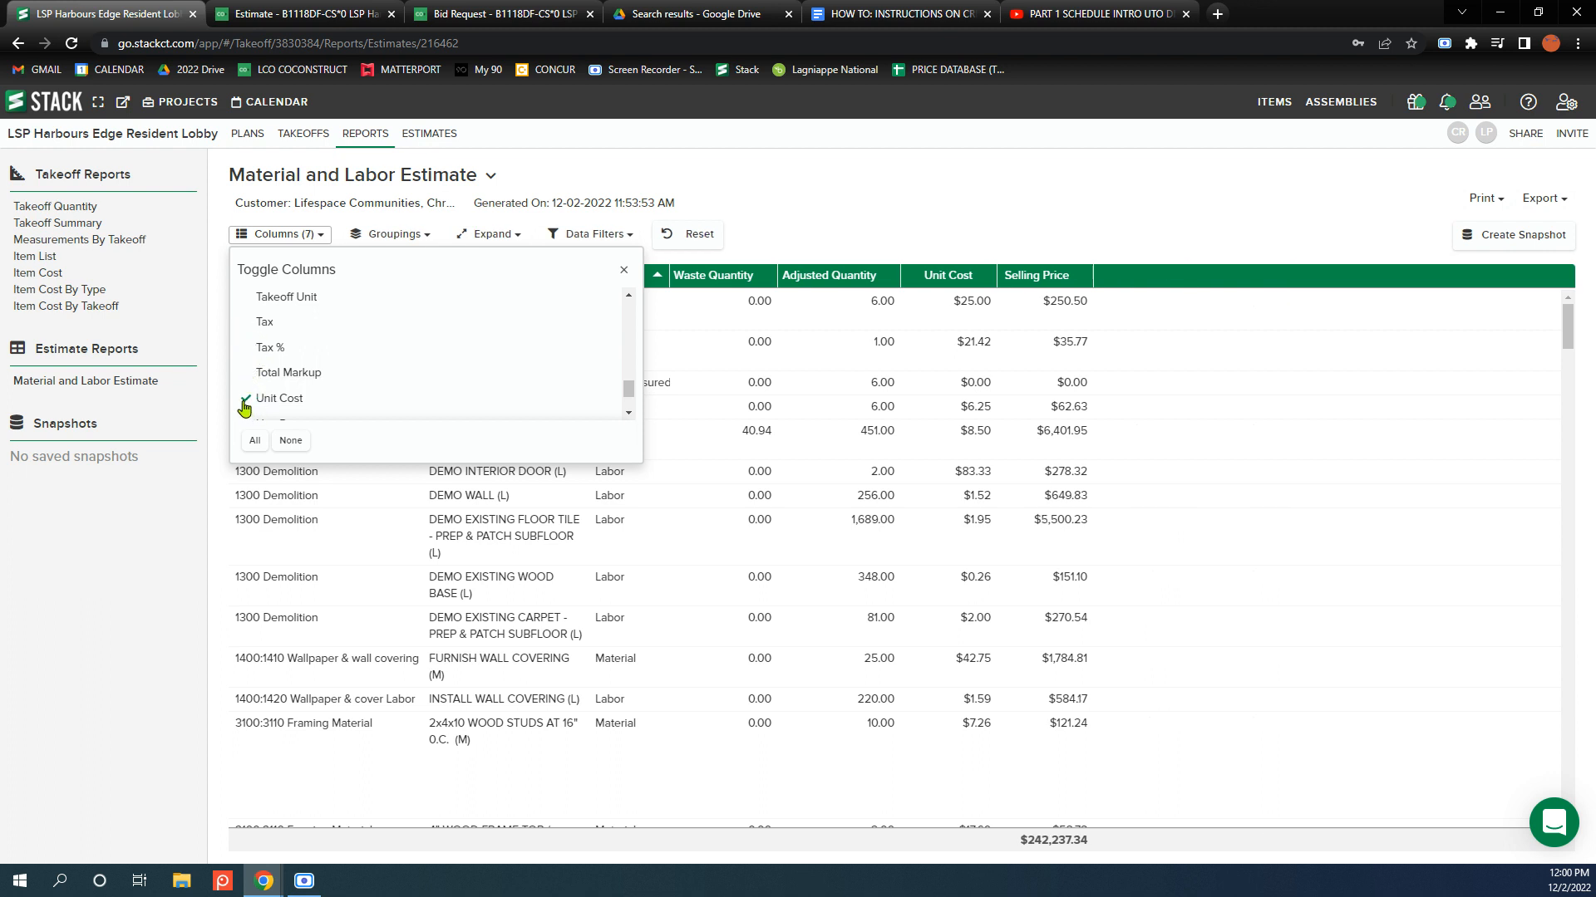
{"action": "left_click", "coordinate": [629, 415]}
{"action": "left_click", "coordinate": [629, 416]}
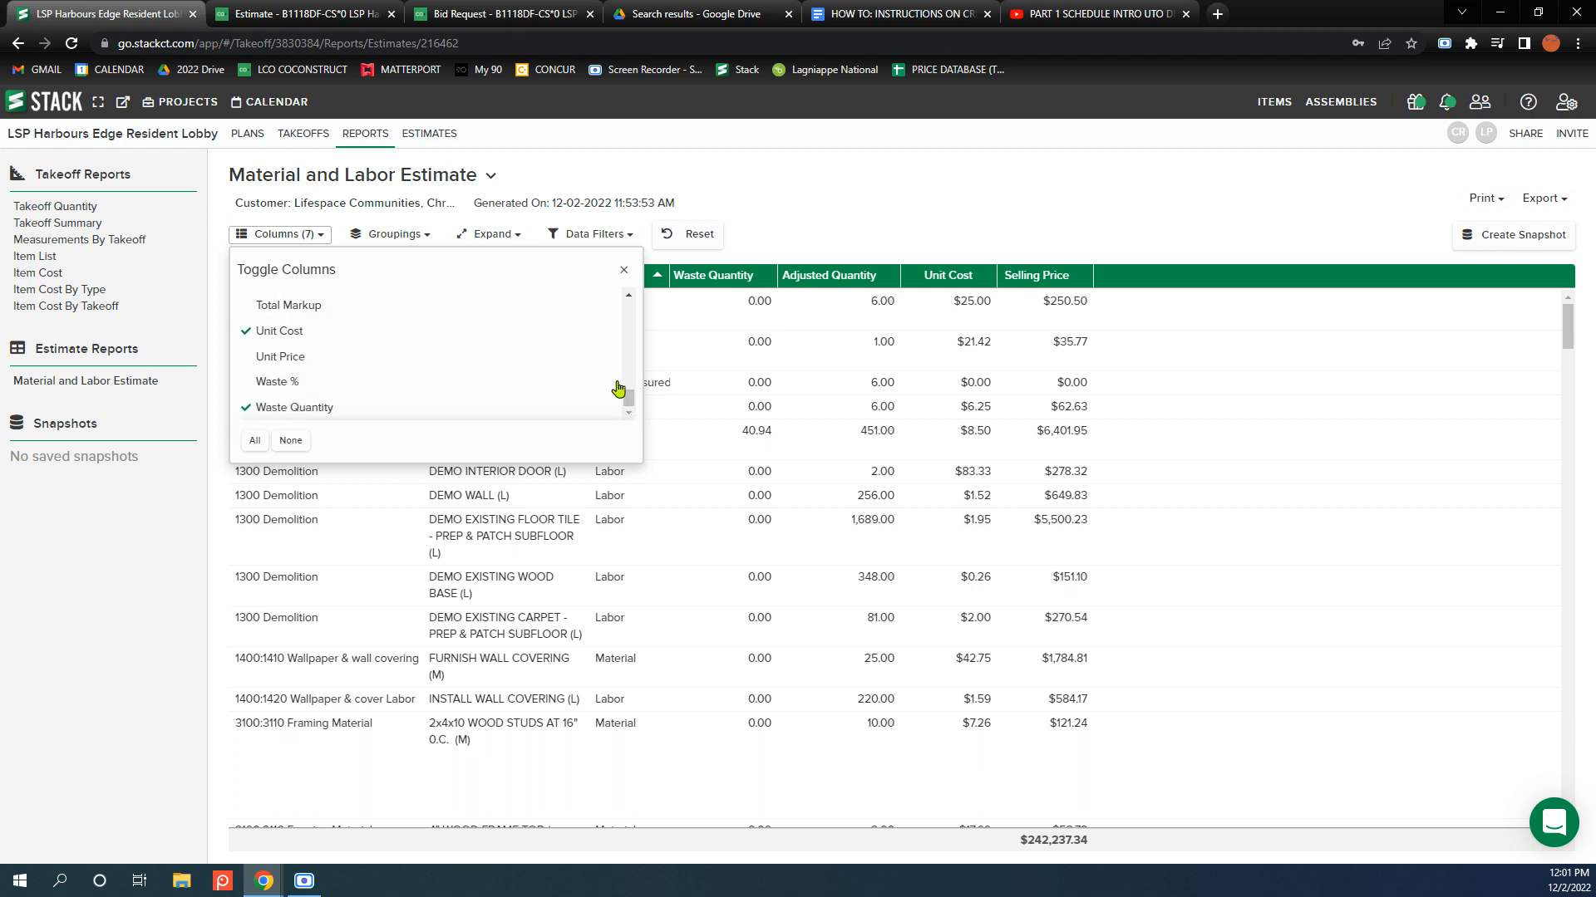
{"action": "left_click", "coordinate": [245, 408]}
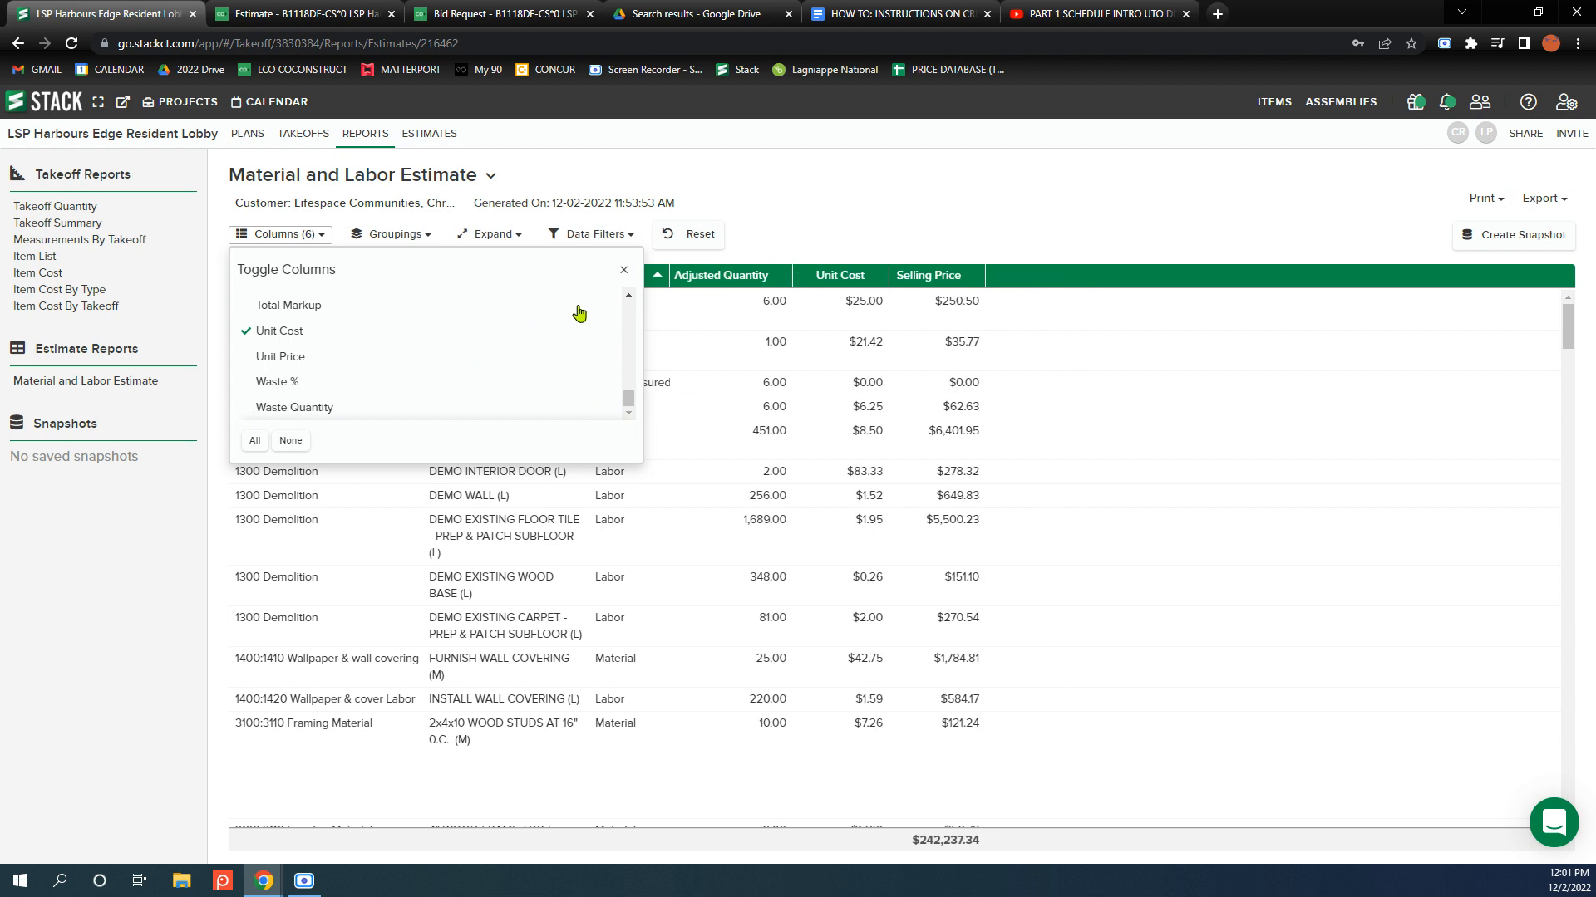
- Add the Plan Name column to the report and close the column list
{"action": "left_click", "coordinate": [628, 297]}
{"action": "left_click", "coordinate": [627, 298]}
{"action": "left_click", "coordinate": [627, 298]}
{"action": "left_click", "coordinate": [627, 298]}
{"action": "left_click", "coordinate": [627, 298]}
{"action": "left_click", "coordinate": [628, 298]}
{"action": "left_click", "coordinate": [625, 299]}
{"action": "left_click_drag", "start_coordinate": [629, 361], "coordinate": [627, 324]}
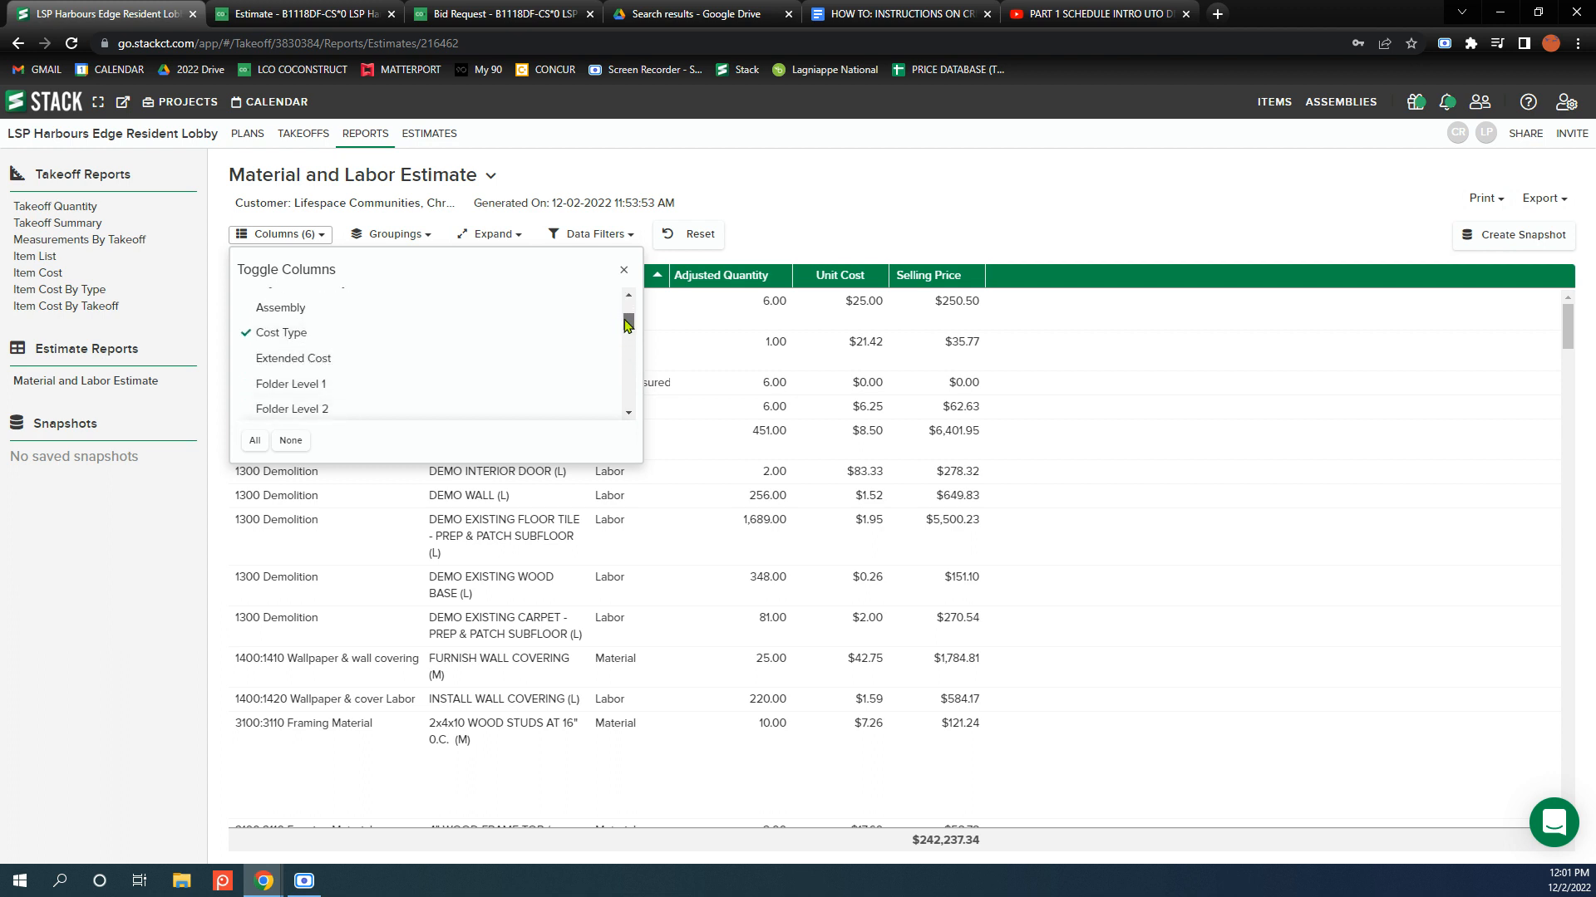
{"action": "left_click_drag", "start_coordinate": [628, 324], "coordinate": [657, 382]}
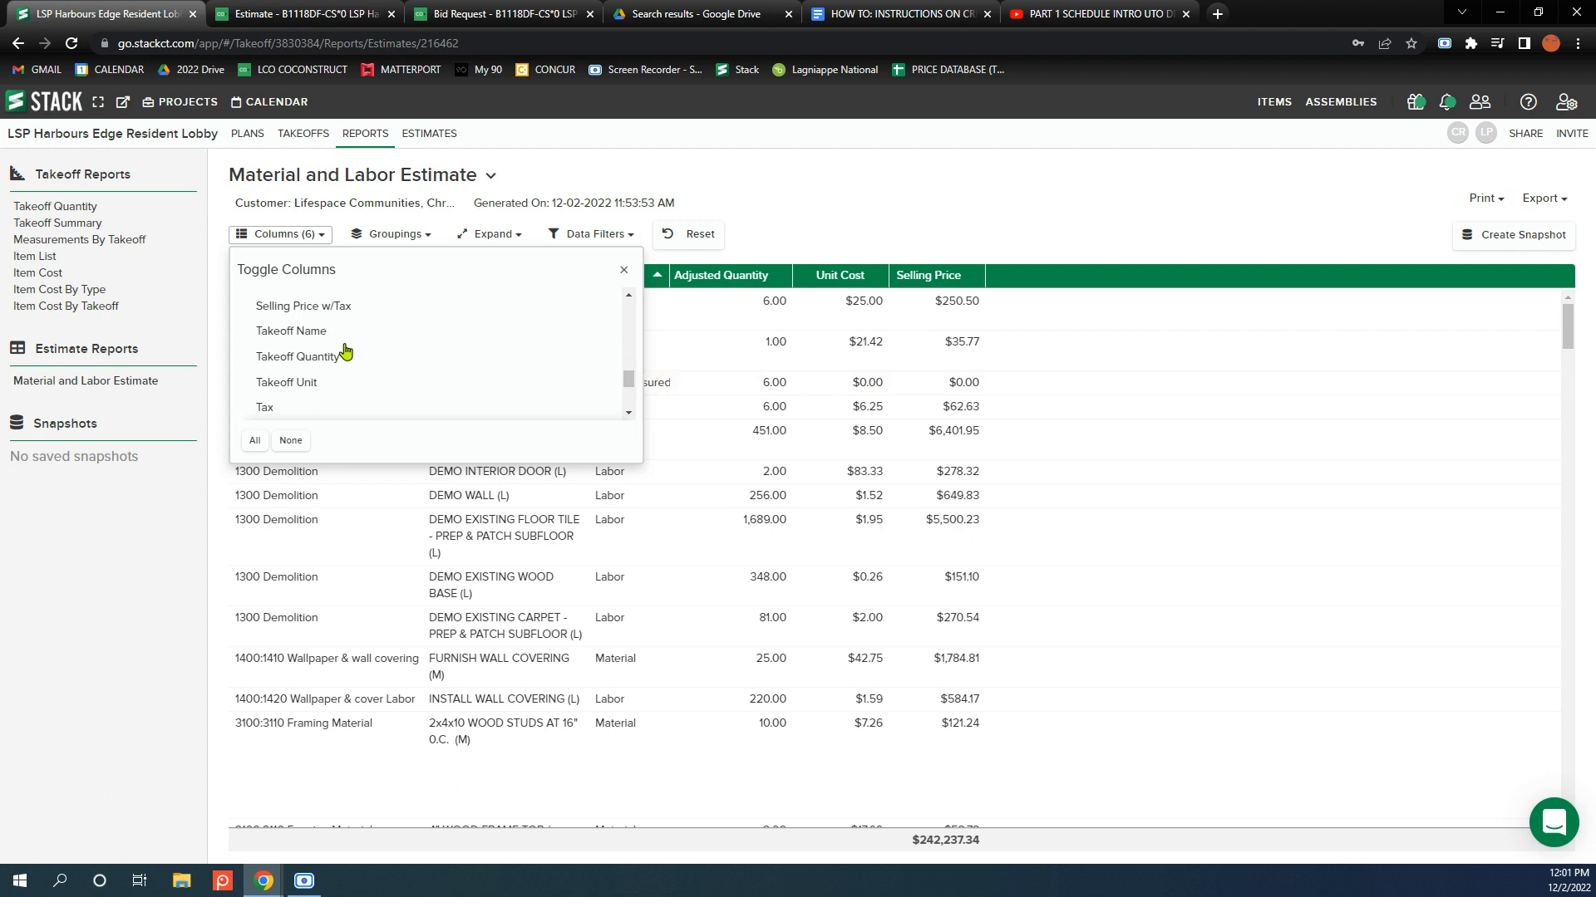
{"action": "left_click", "coordinate": [314, 334]}
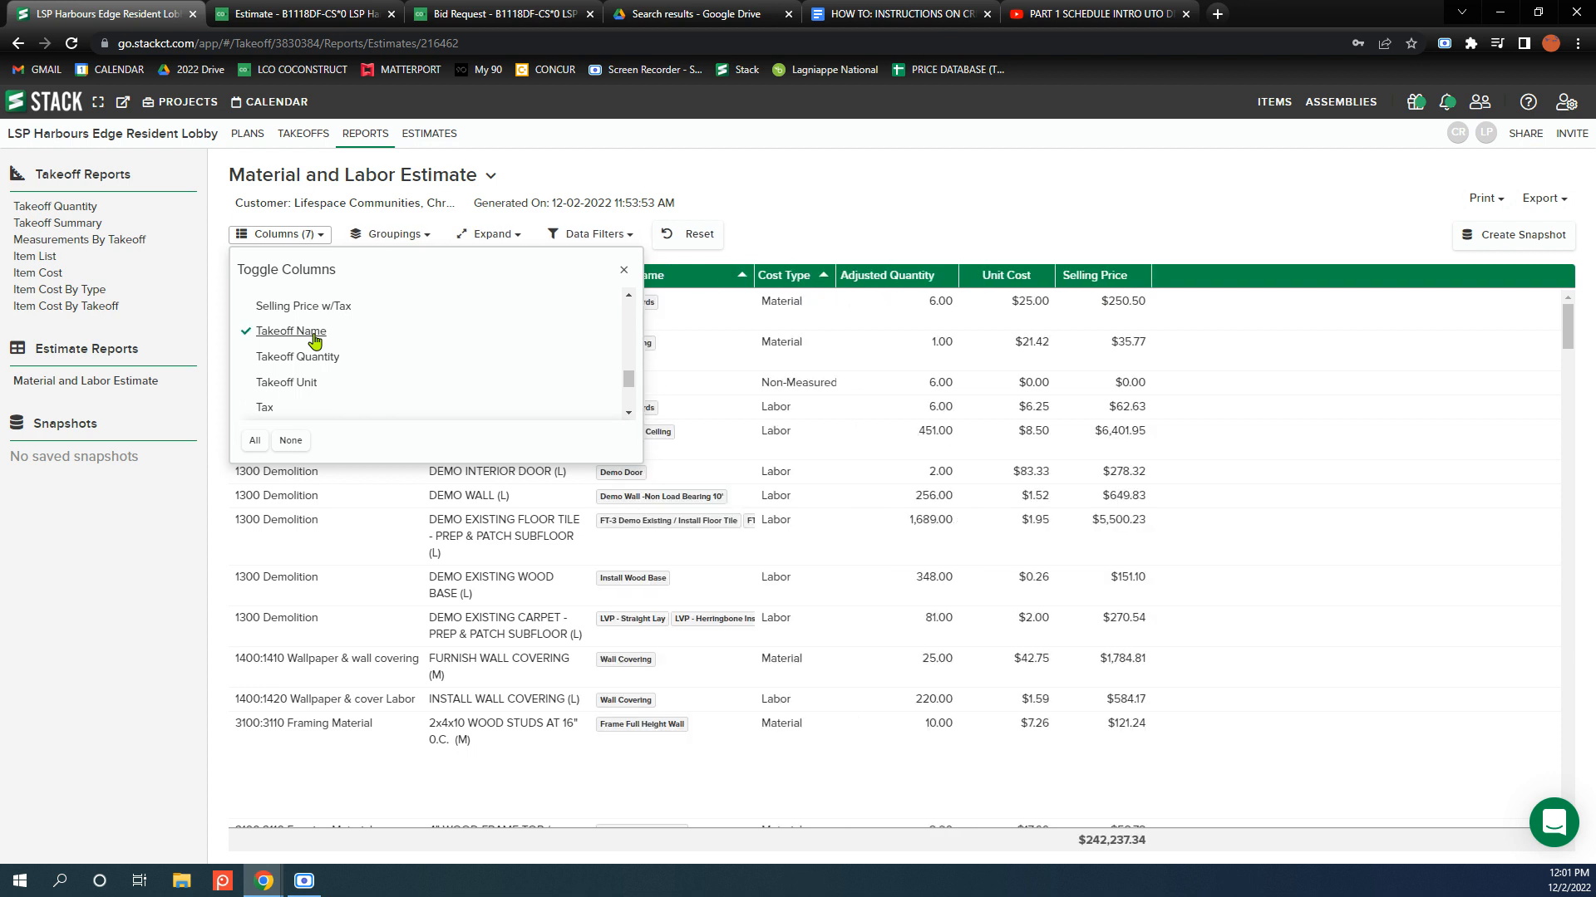
{"action": "left_click", "coordinate": [314, 335]}
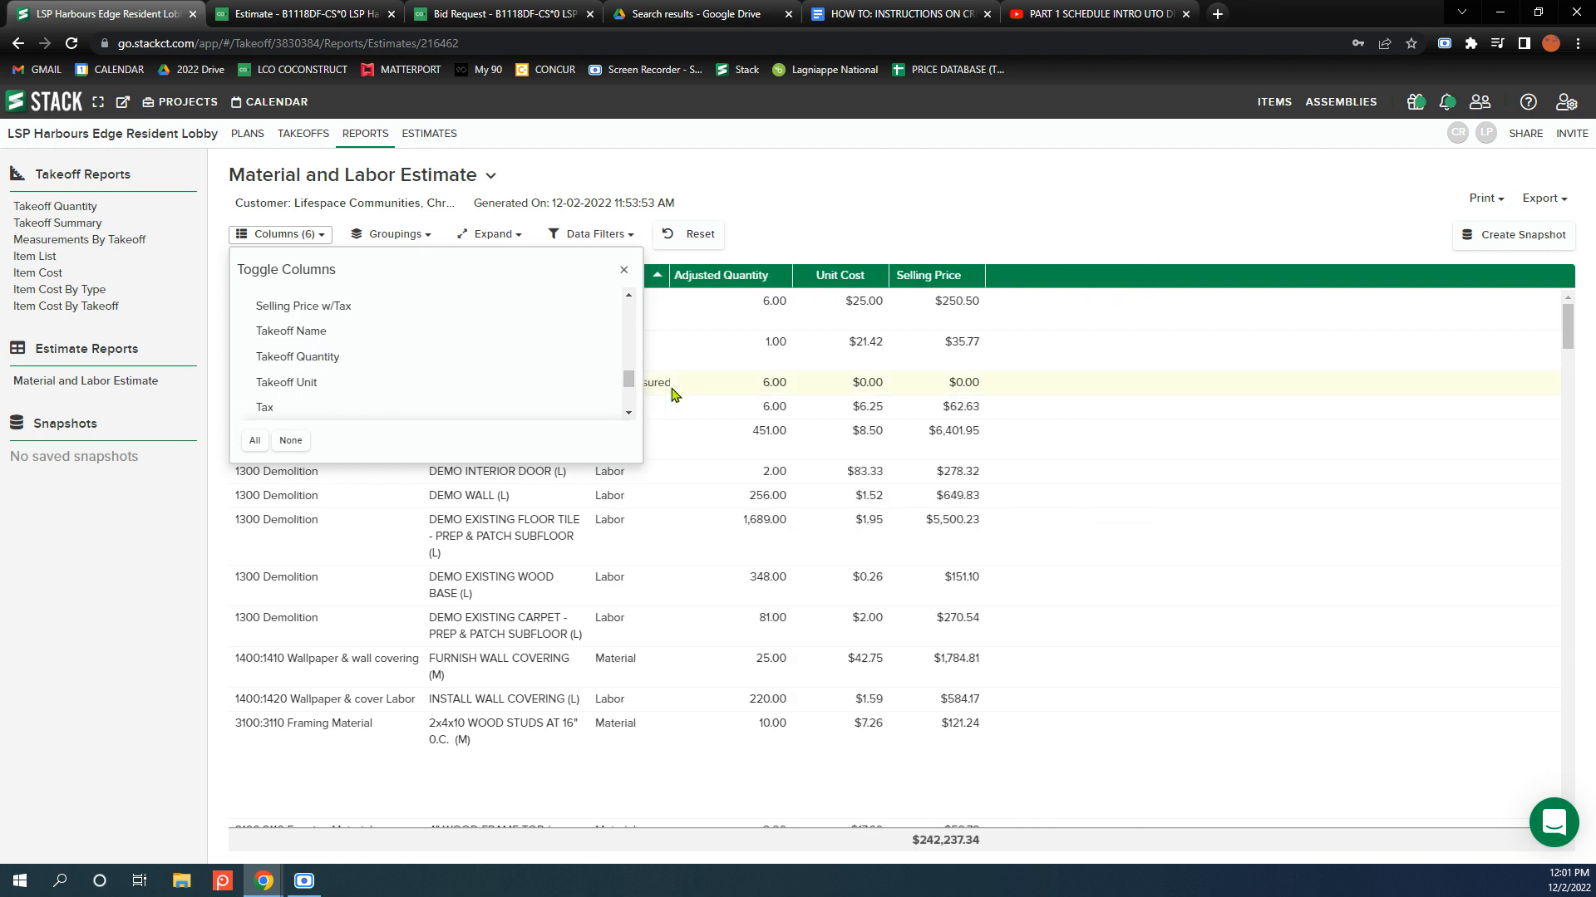
{"action": "mouse_move", "coordinate": [629, 383]}
{"action": "left_mouse_down"}
{"action": "mouse_move", "coordinate": [629, 407]}
{"action": "mouse_move", "coordinate": [629, 364]}
{"action": "left_mouse_up"}
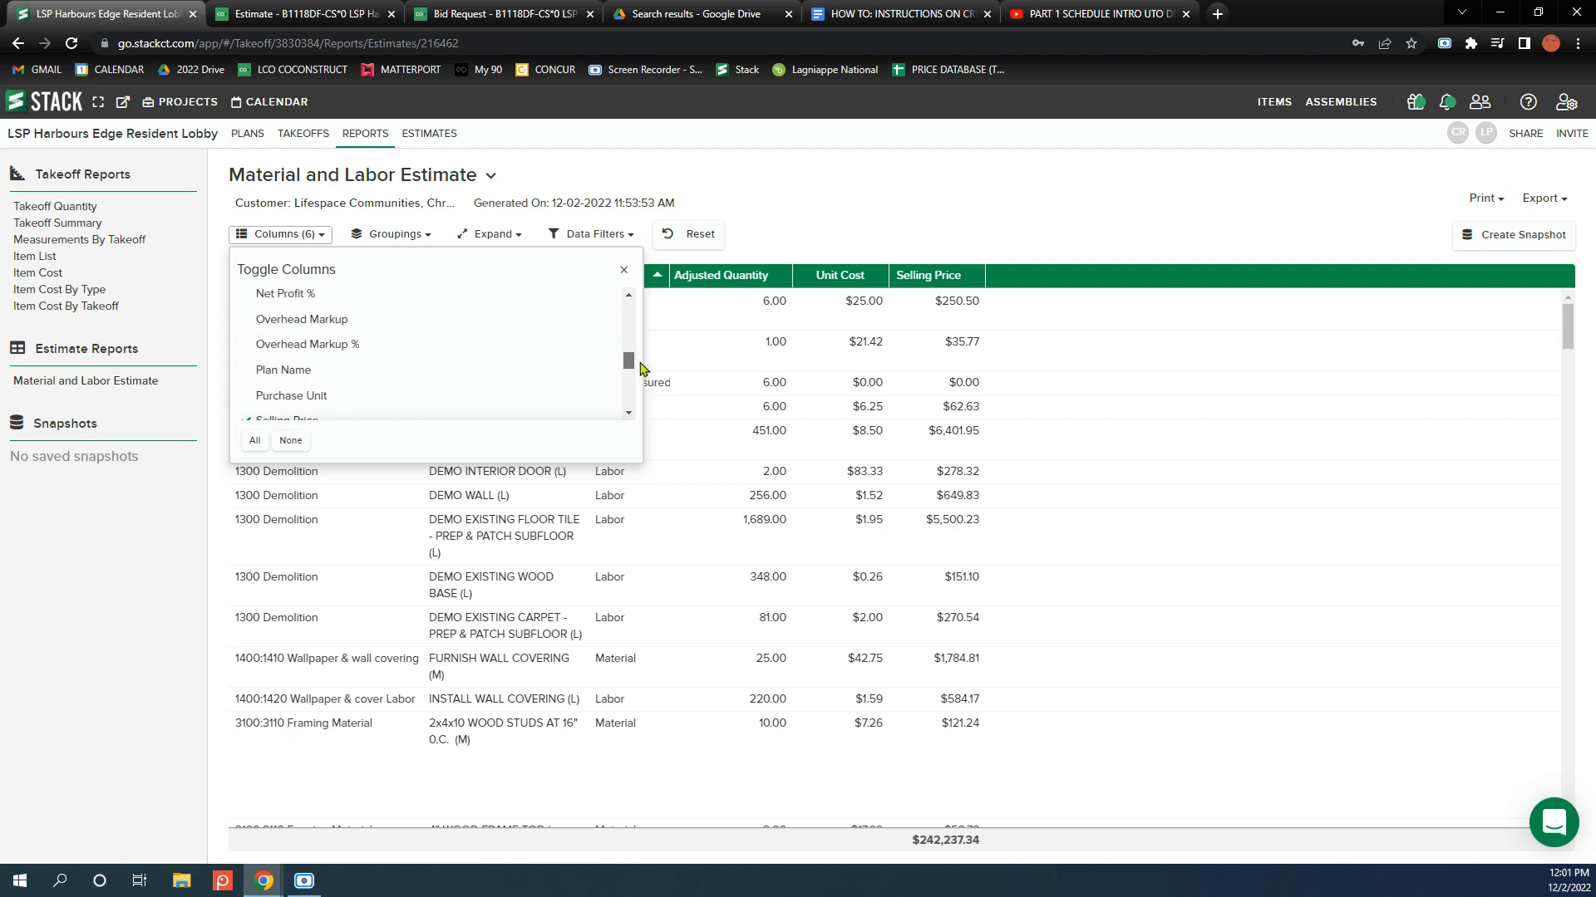
{"action": "left_click", "coordinate": [285, 374]}
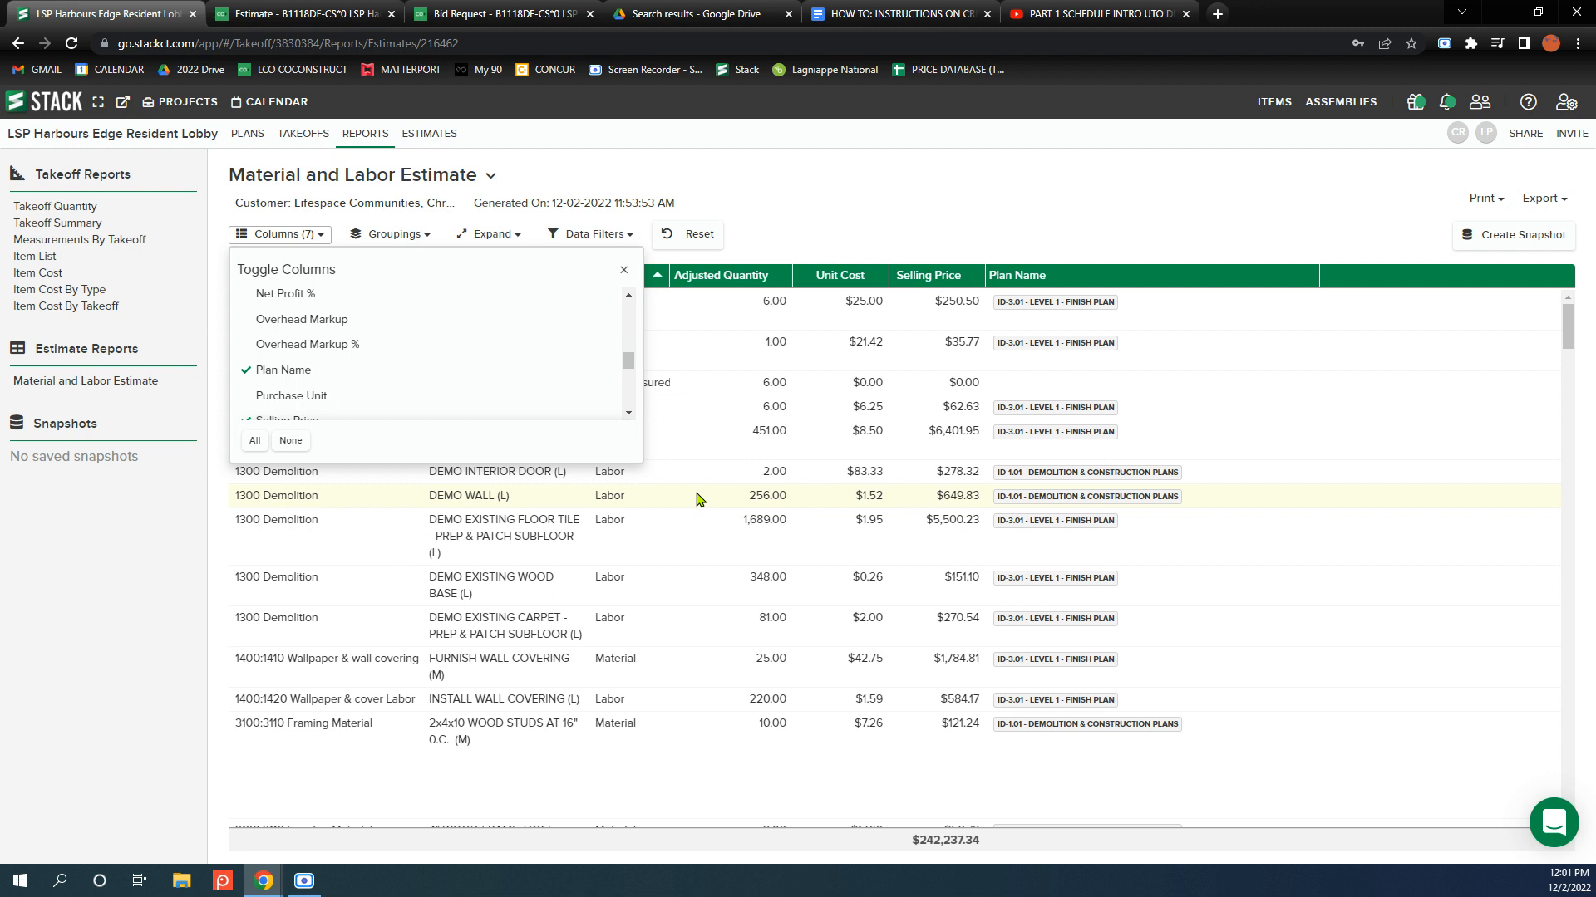
{"action": "left_click", "coordinate": [915, 225]}
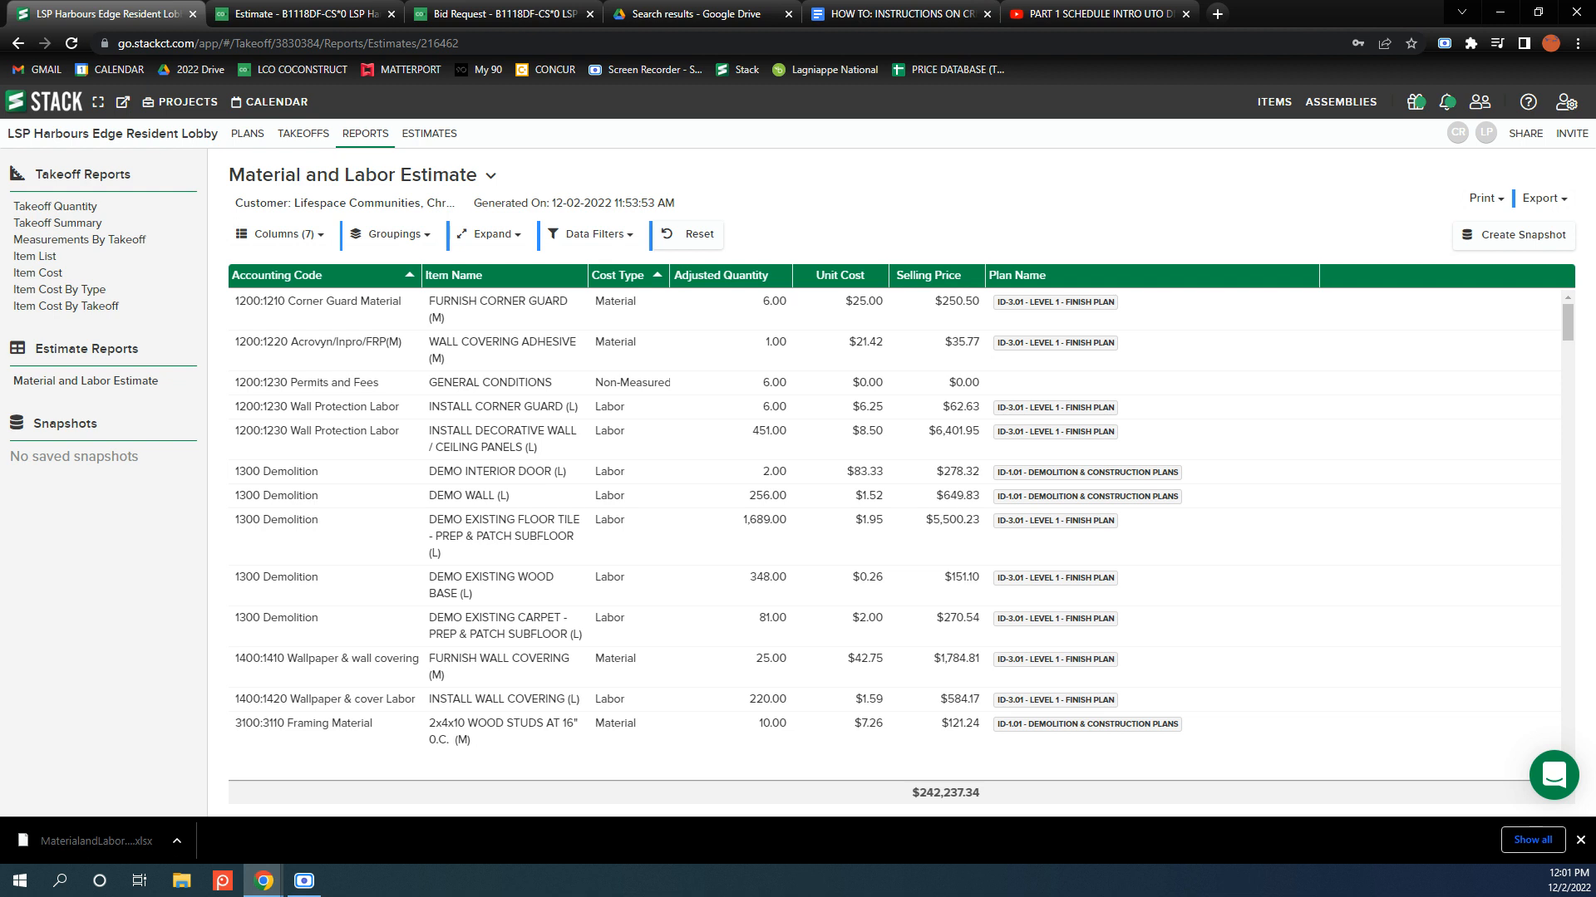
- Dock the Google Drive tab into the STACK browser window and pin it
{"action": "left_click_drag", "start_coordinate": [499, 2], "coordinate": [285, 20]}
{"action": "right_click", "coordinate": [285, 15]}
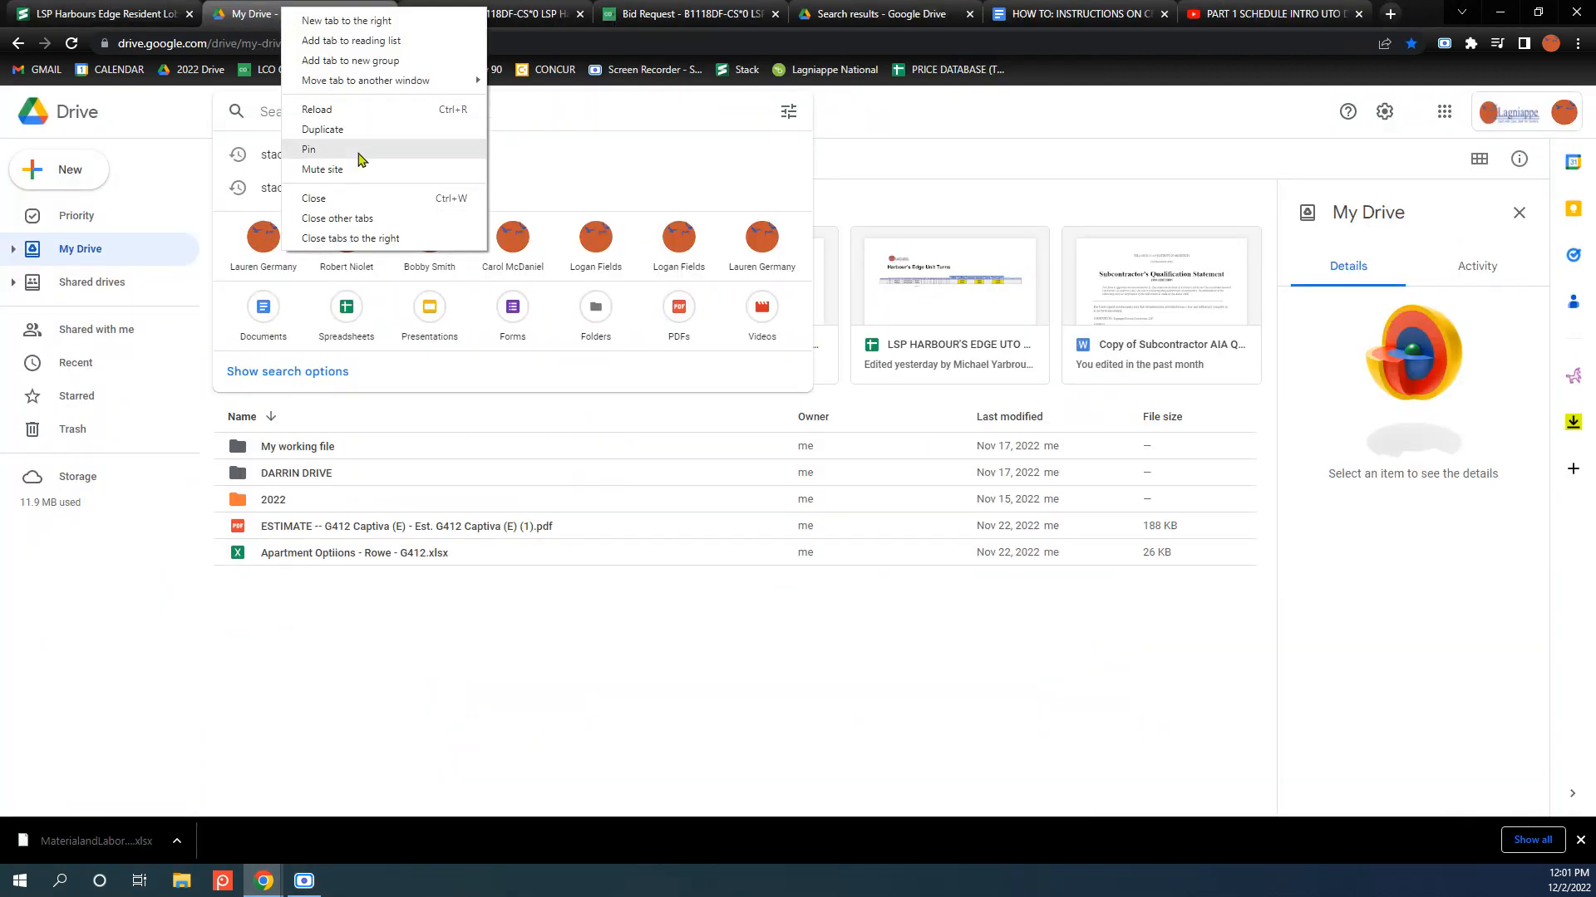
{"action": "left_click", "coordinate": [360, 150]}
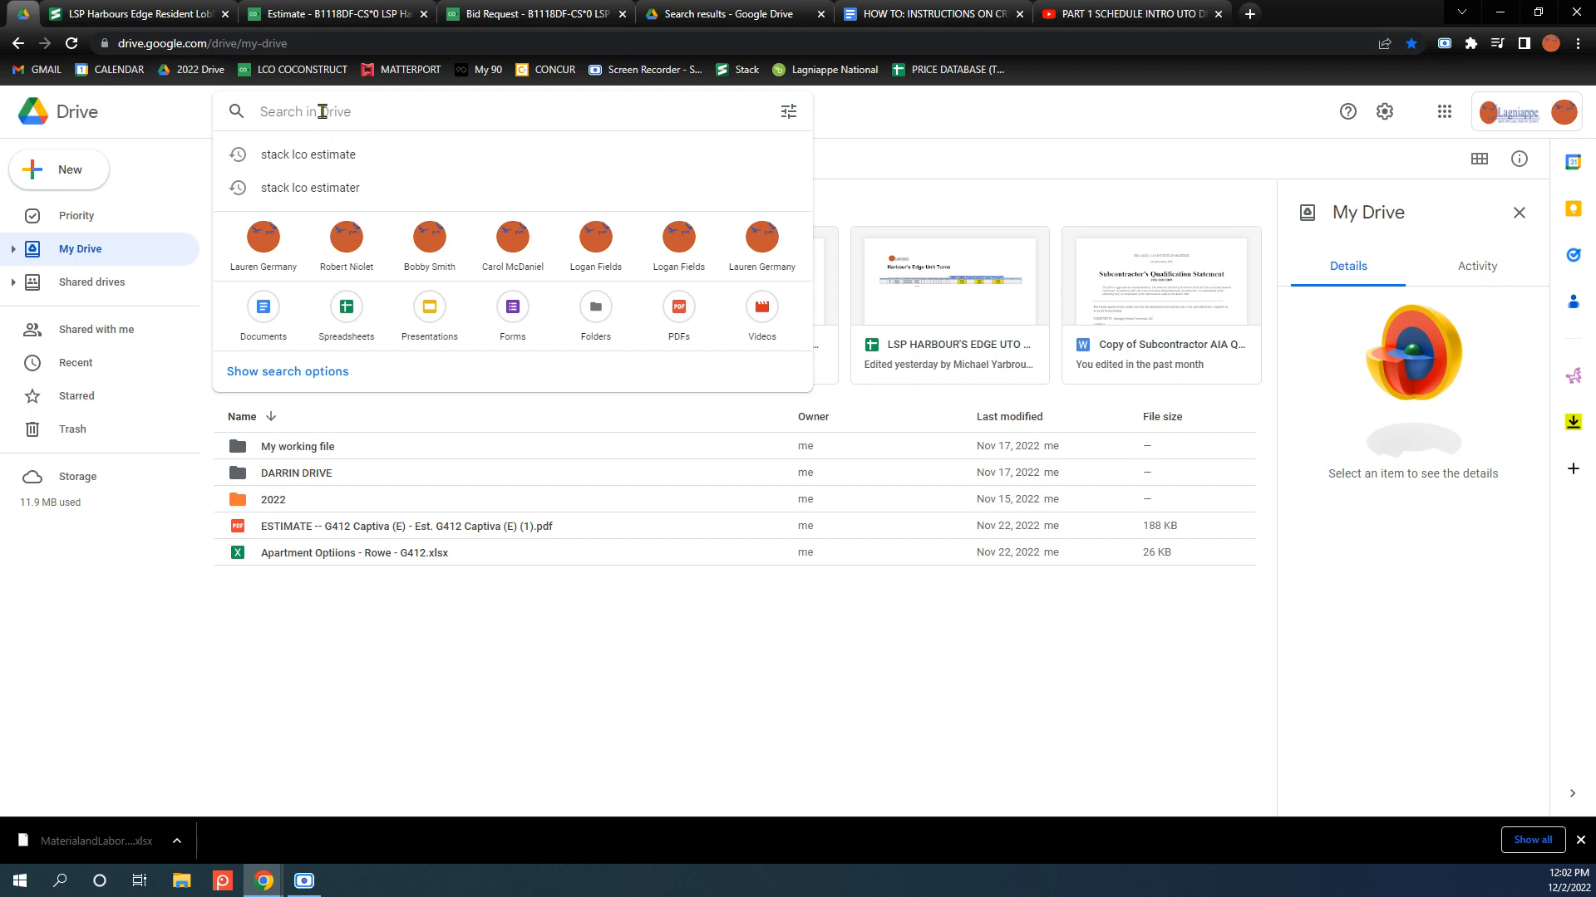
- Search Drive for 'HARBOURS EDGE LOBBY'
{"action": "type", "text": "HARBORS"}
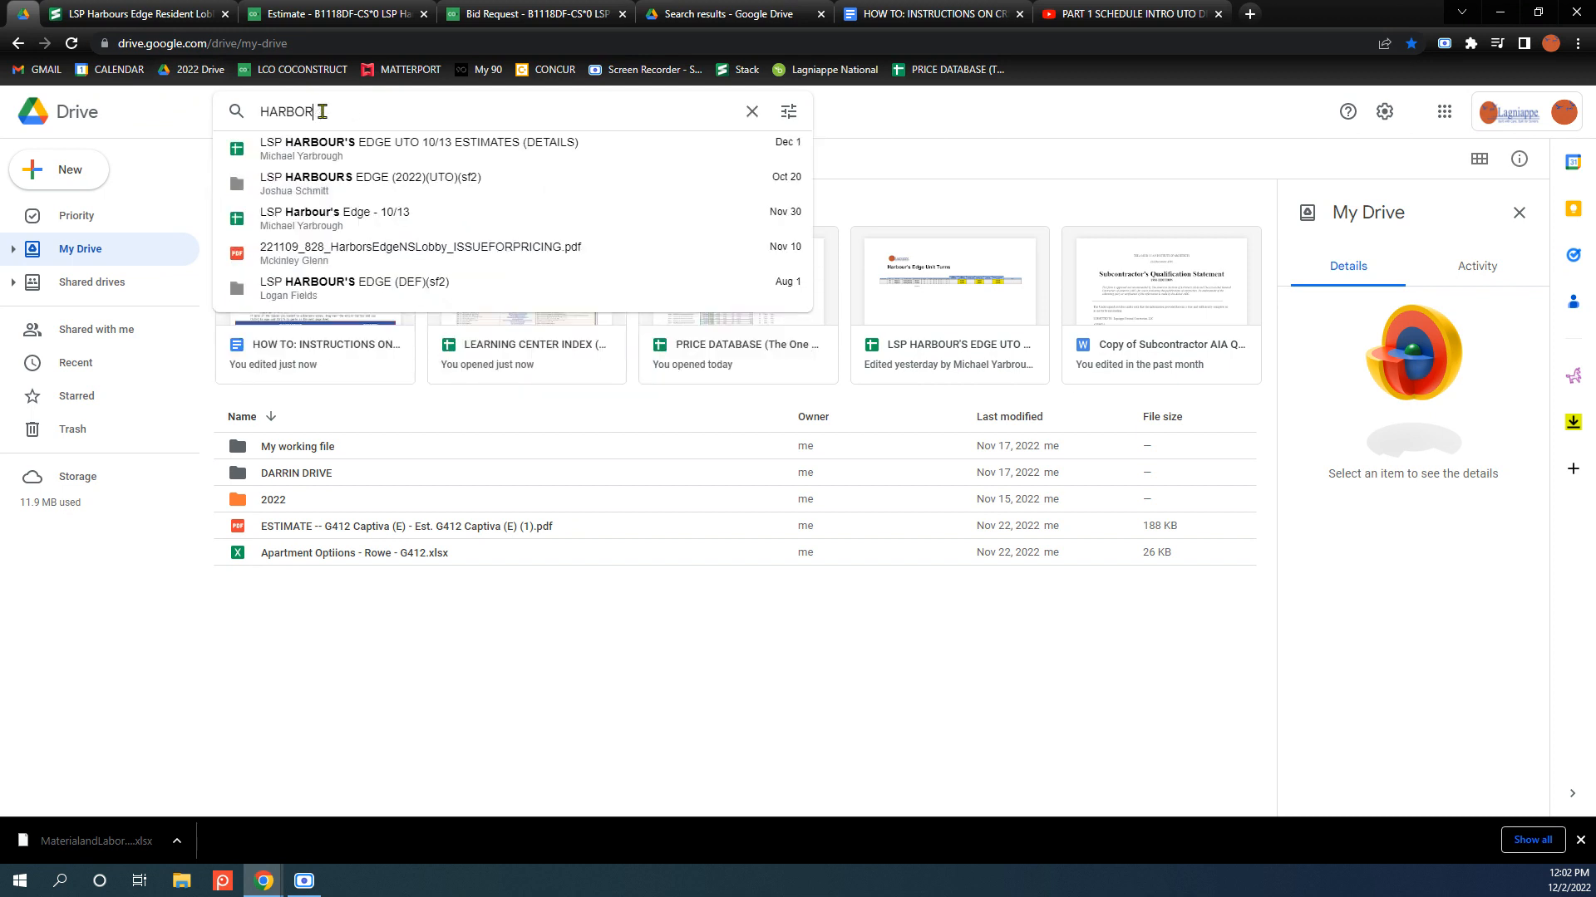
{"action": "key", "text": "BackSpace"}
{"action": "type", "text": "URS ED"}
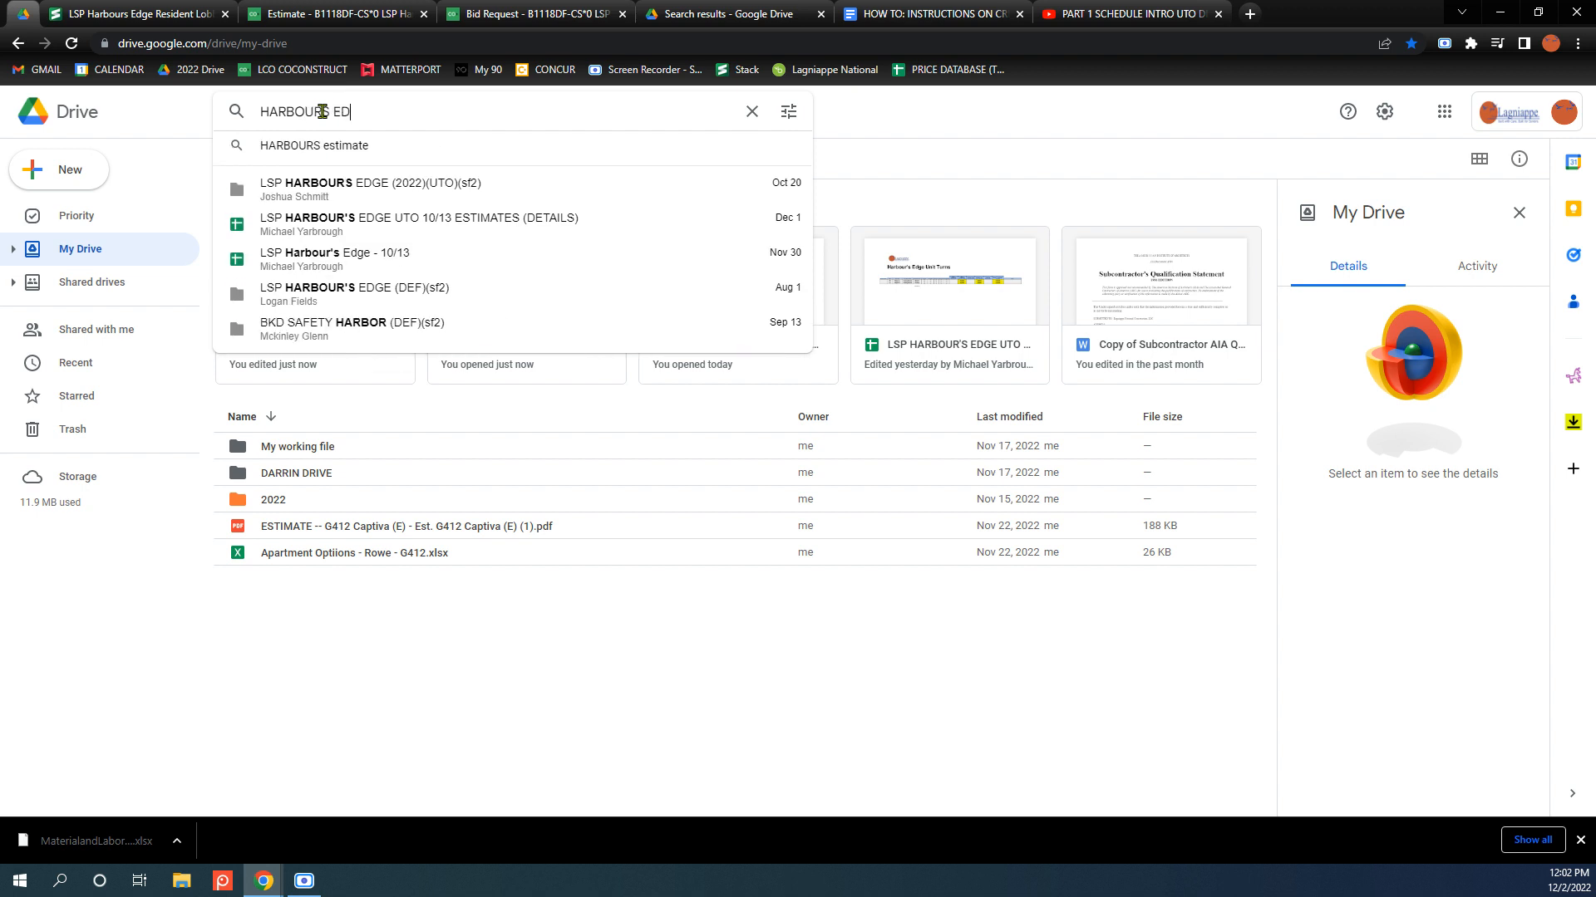
{"action": "type", "text": "GE LOBBY"}
{"action": "key", "text": "Return"}
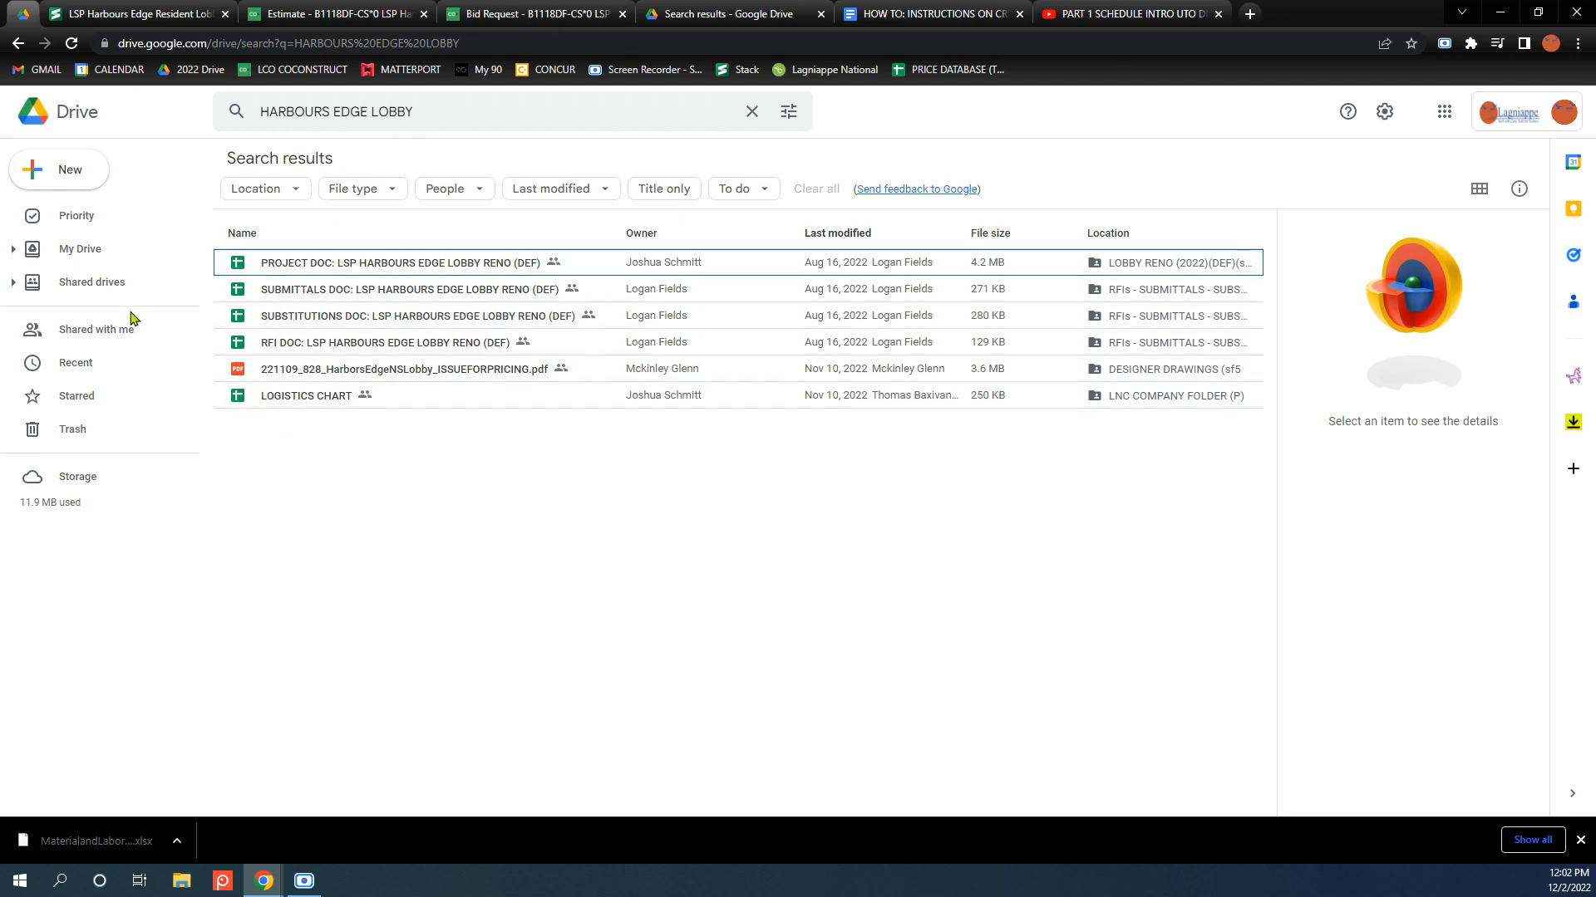
- Open My Drive > 2022 > LNC COMPANY FOLDER (P)
{"action": "left_click", "coordinate": [14, 248]}
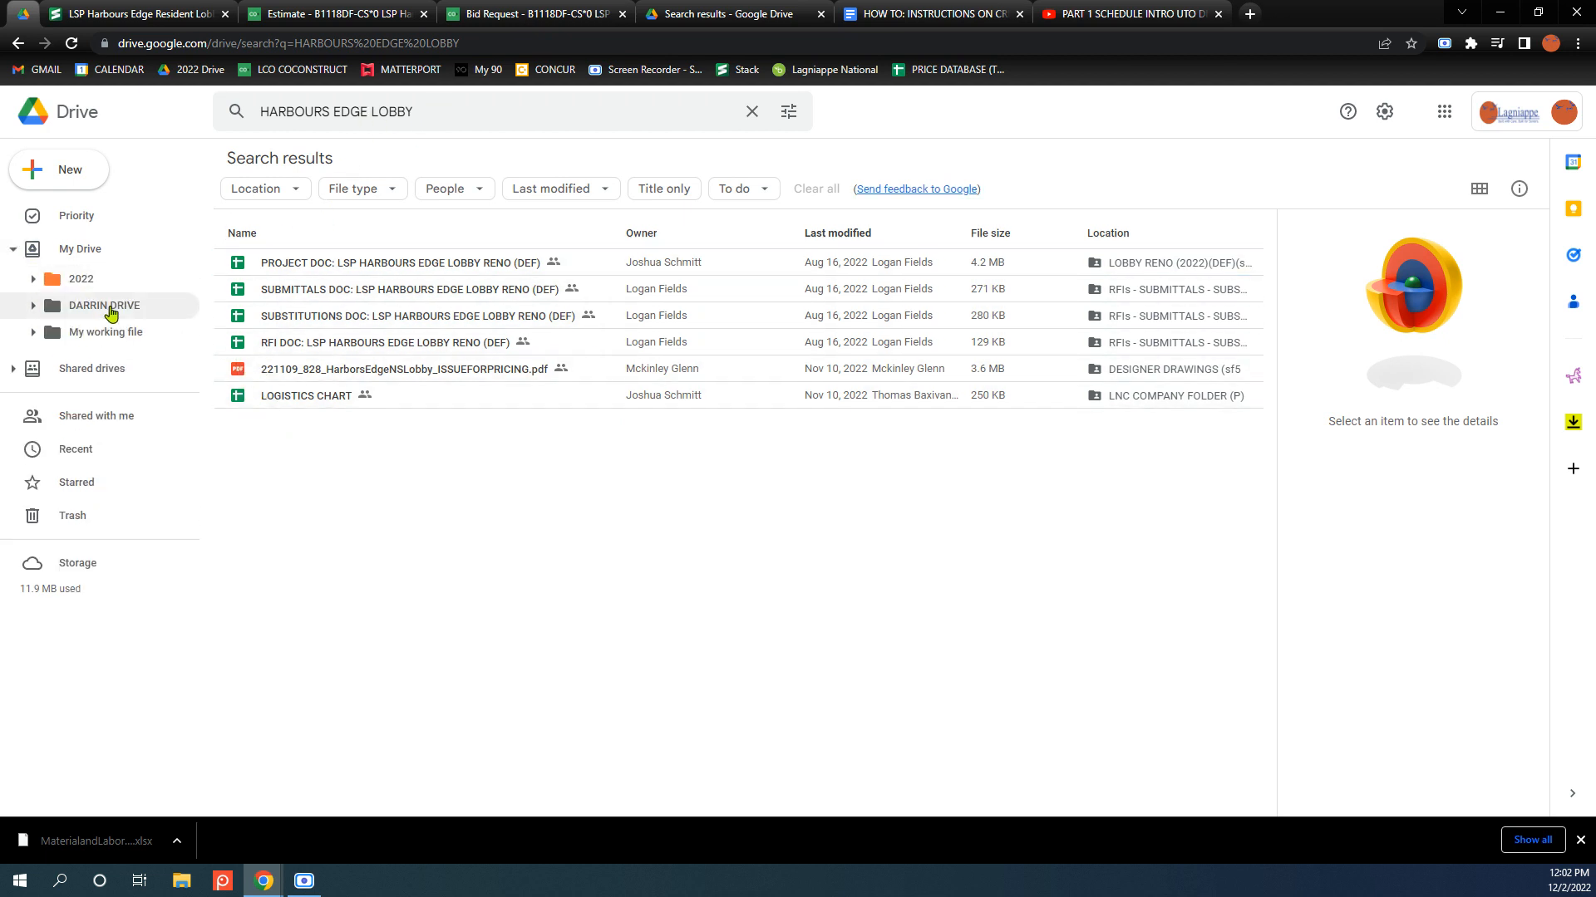
{"action": "left_click", "coordinate": [31, 280]}
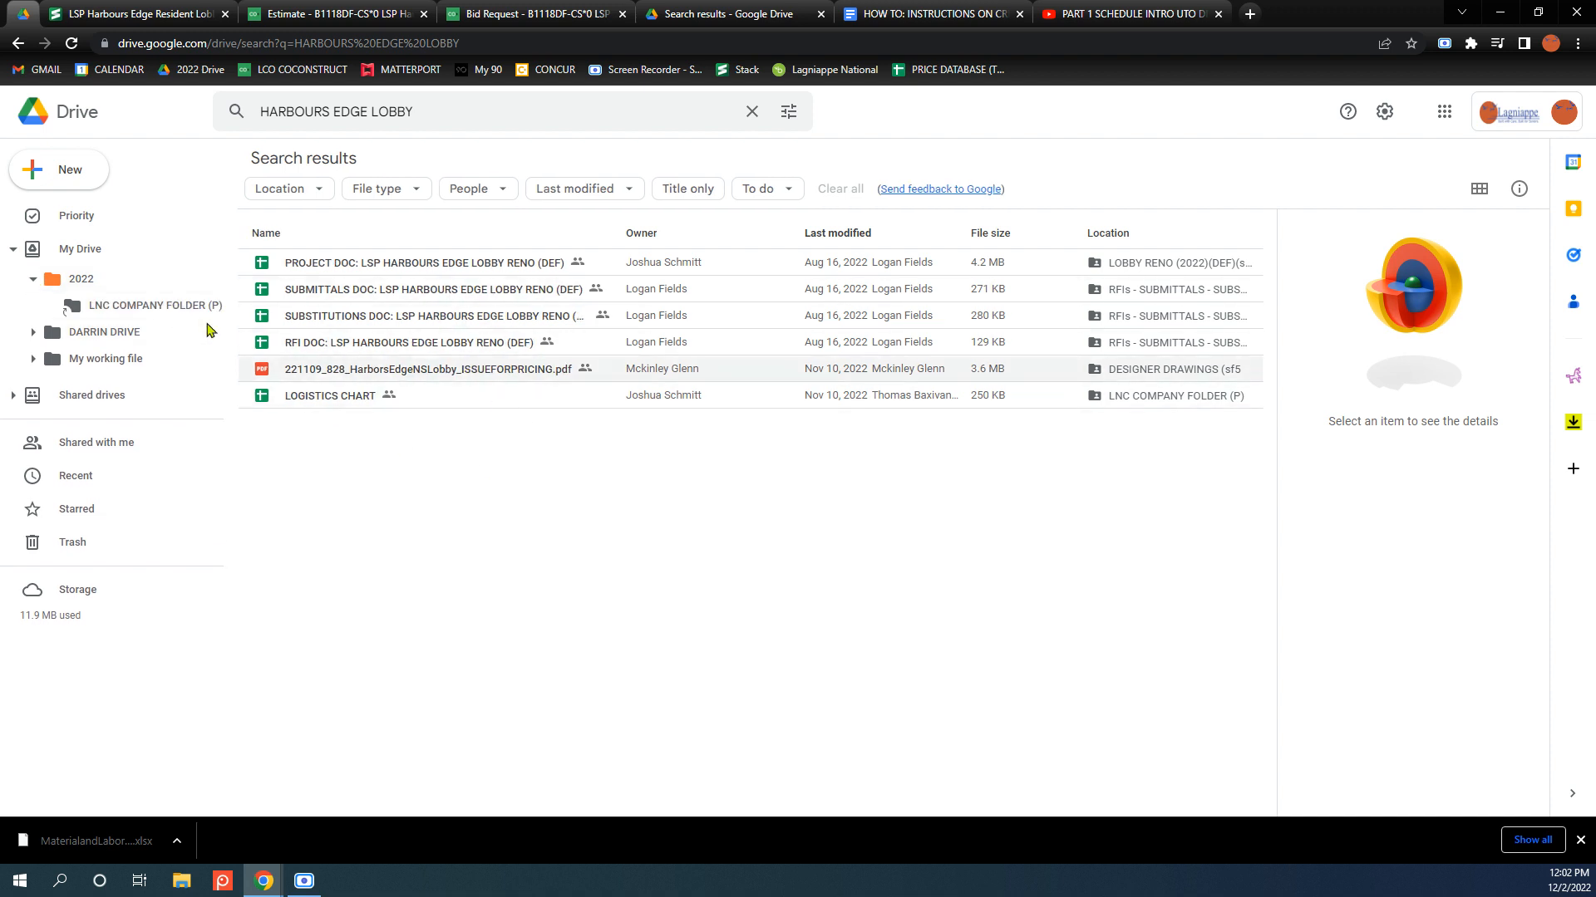
{"action": "left_click", "coordinate": [180, 309]}
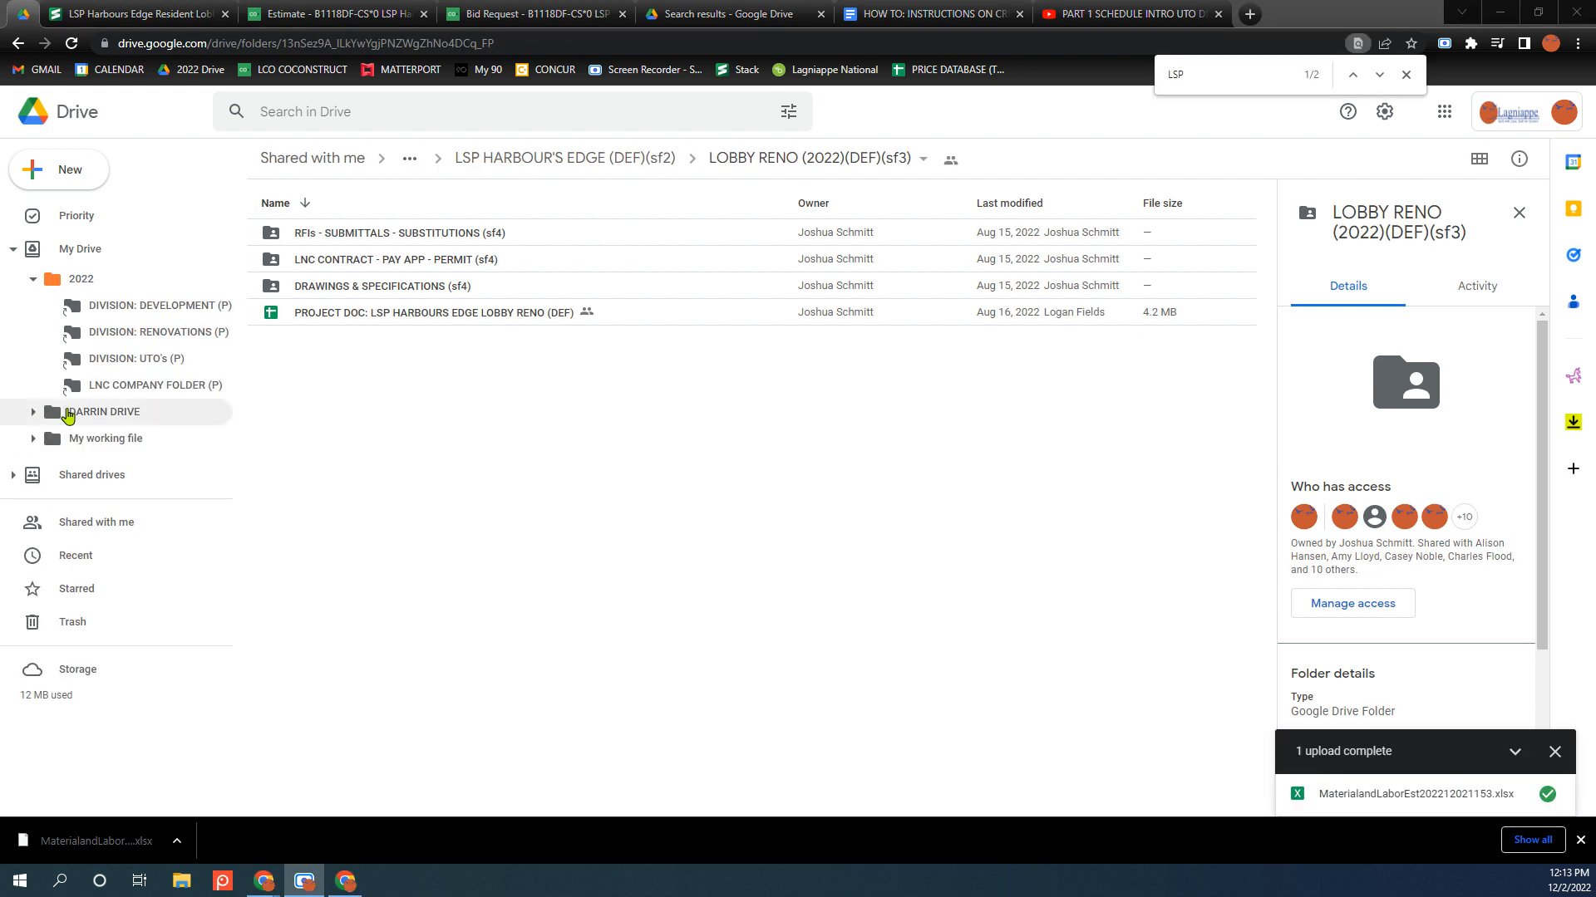
- Upload MaterialandLaborEst202212021153.xlsx from Downloads into the LOBBY RENO (2022)(DEF)(sf3) folder
{"action": "right_click", "coordinate": [532, 379]}
{"action": "left_click", "coordinate": [619, 441]}
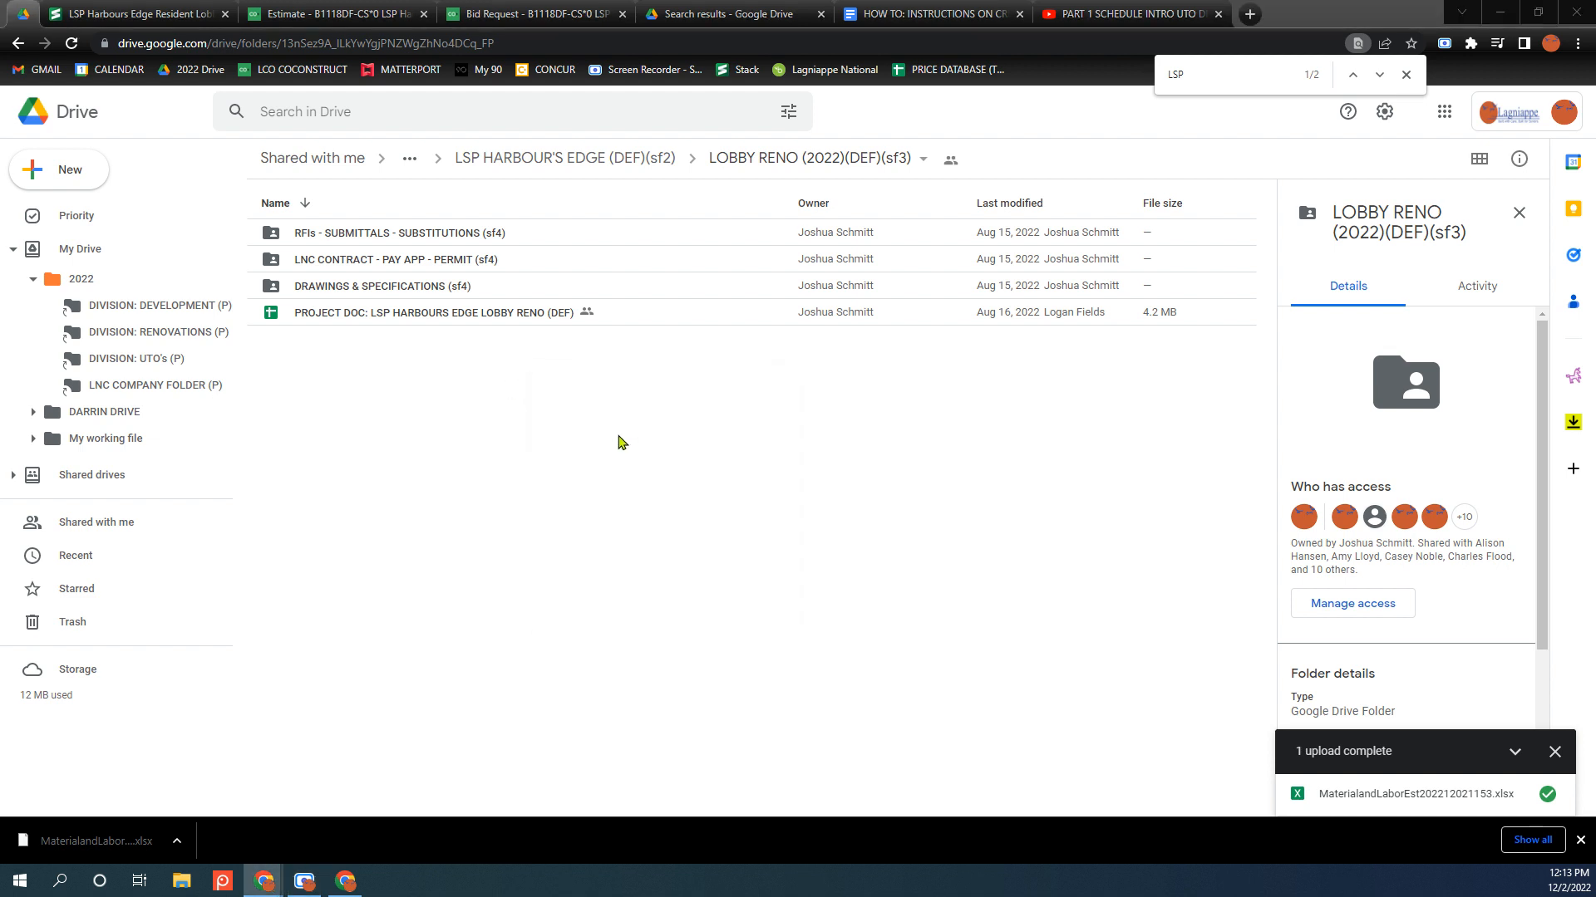
{"action": "left_click", "coordinate": [280, 145]}
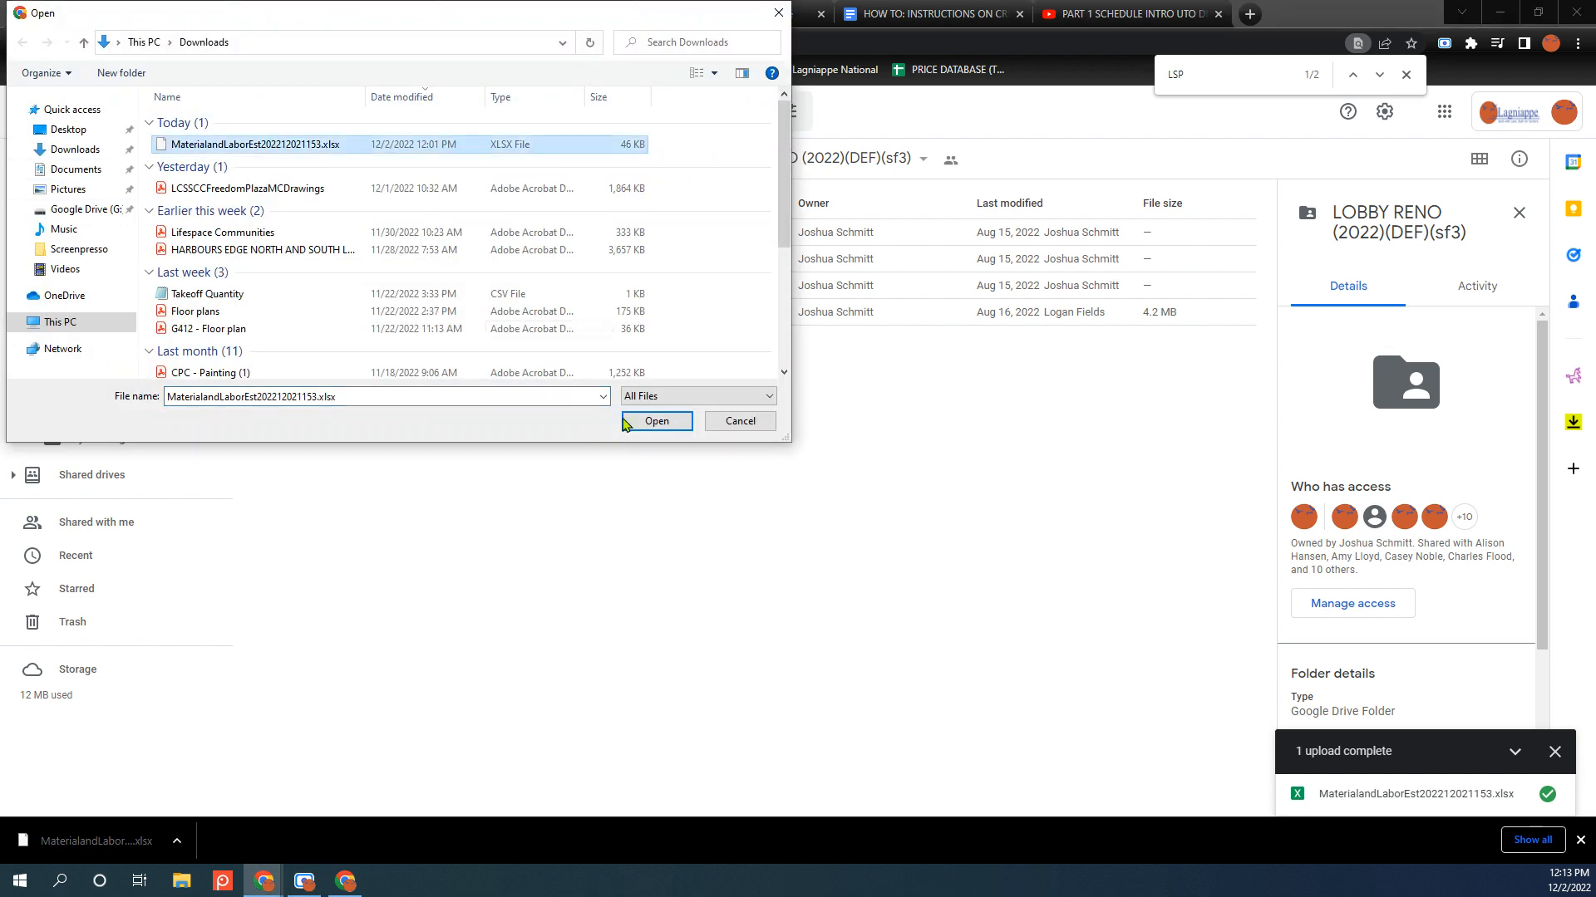
{"action": "left_click", "coordinate": [656, 421]}
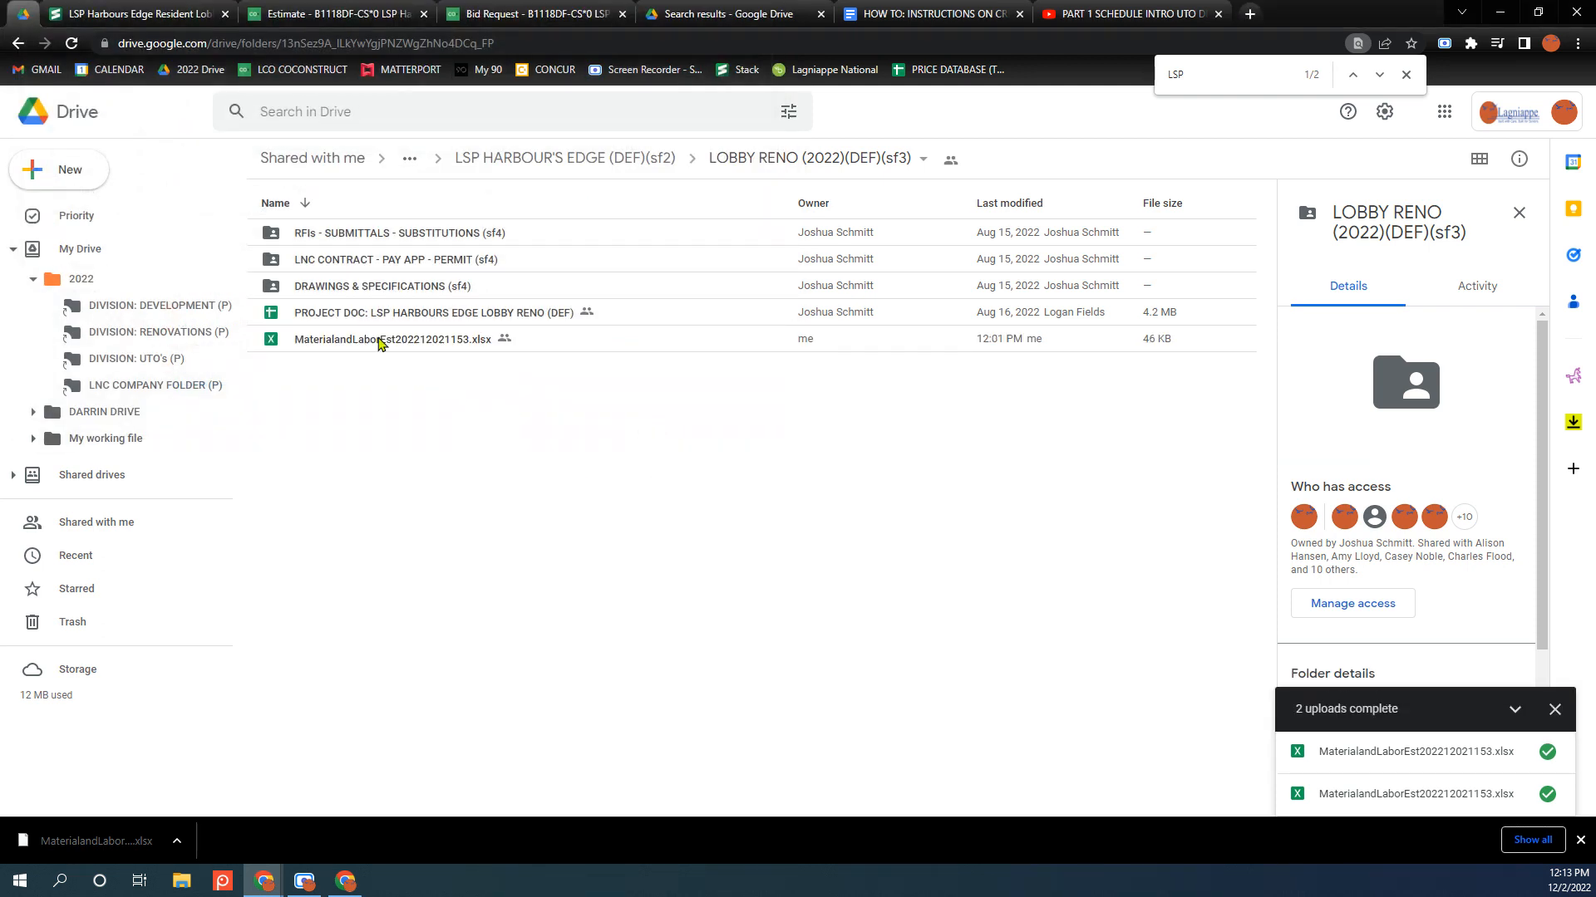
- Open MaterialandLaborEst202212021153.xlsx with Google Sheets
{"action": "right_click", "coordinate": [379, 341]}
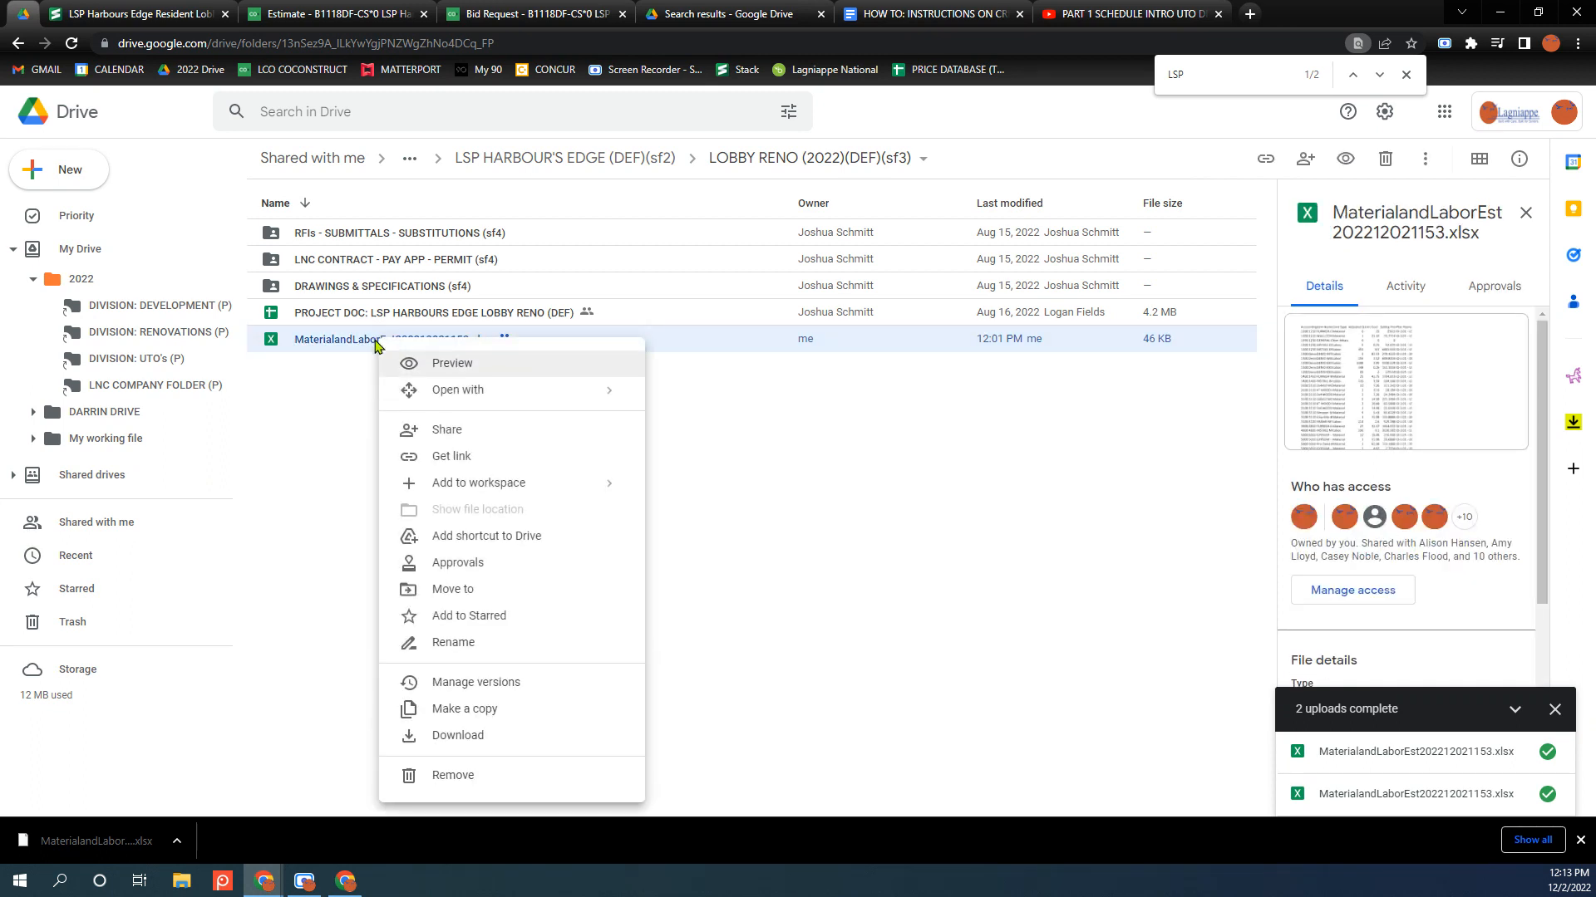
{"action": "mouse_move", "coordinate": [440, 390]}
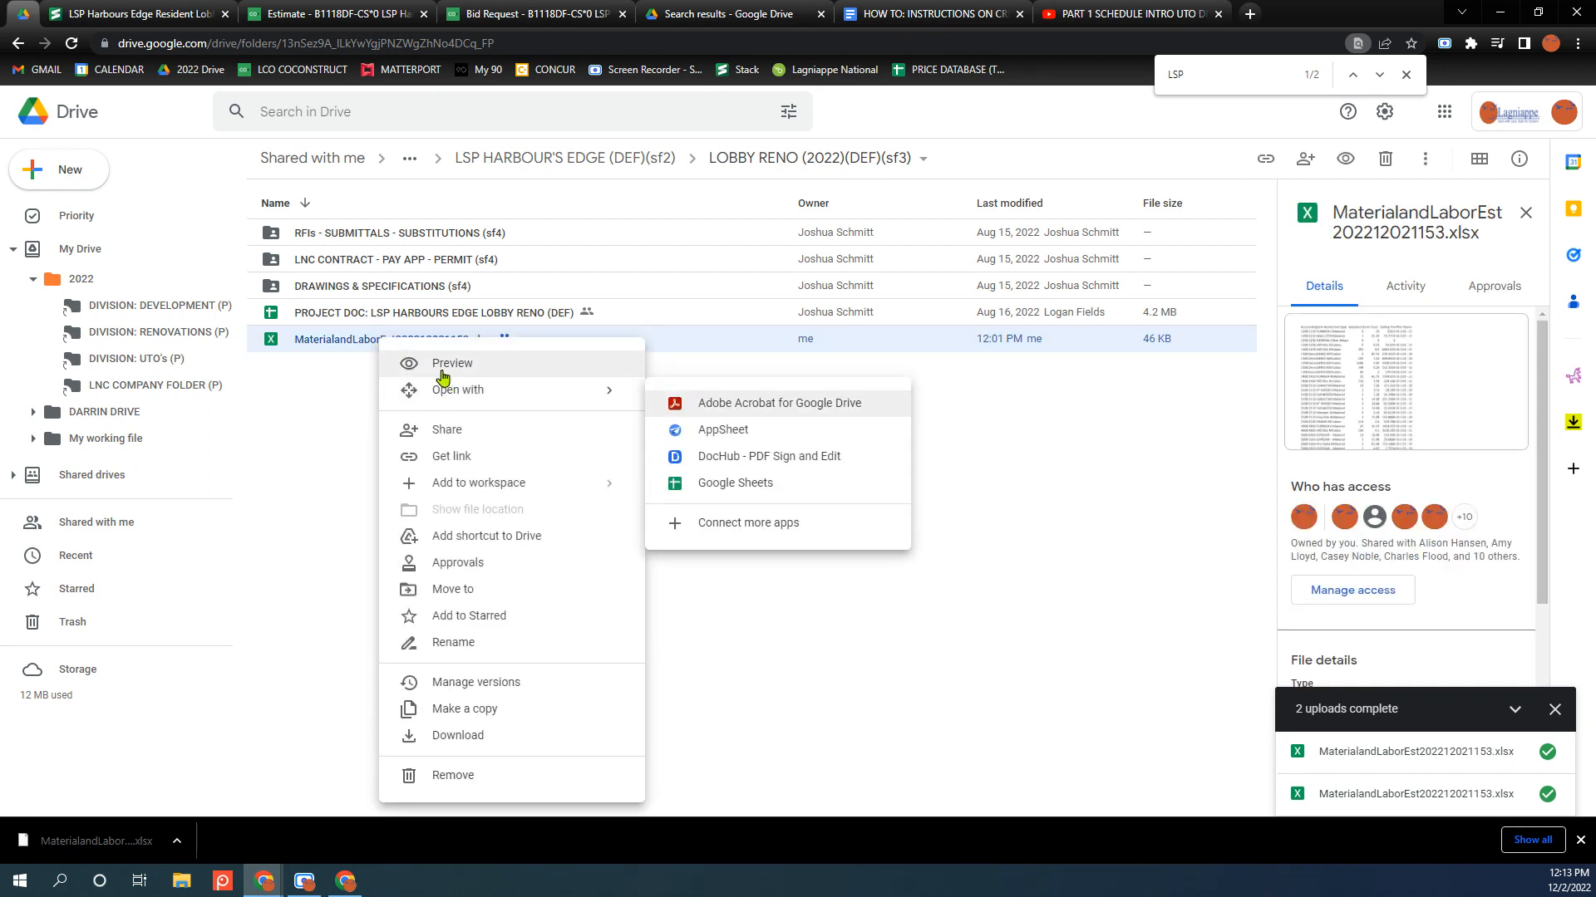
{"action": "left_click", "coordinate": [731, 487]}
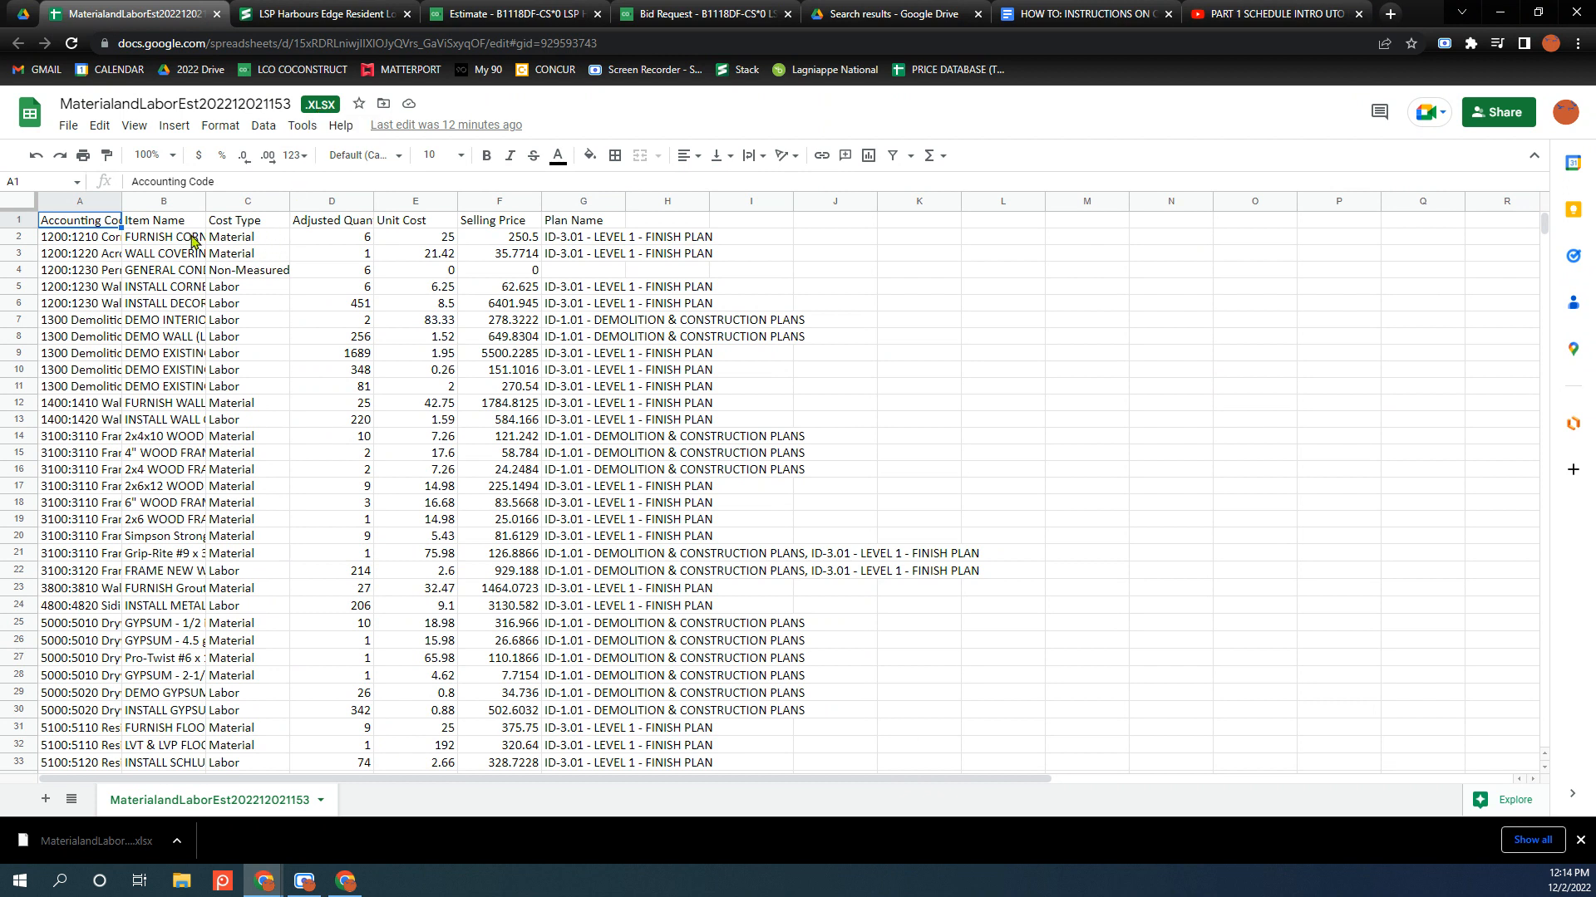
- Save the .xlsx estimate as a Google Sheets copy and return to the LOBBY RENO Drive folder
{"action": "left_click", "coordinate": [69, 127]}
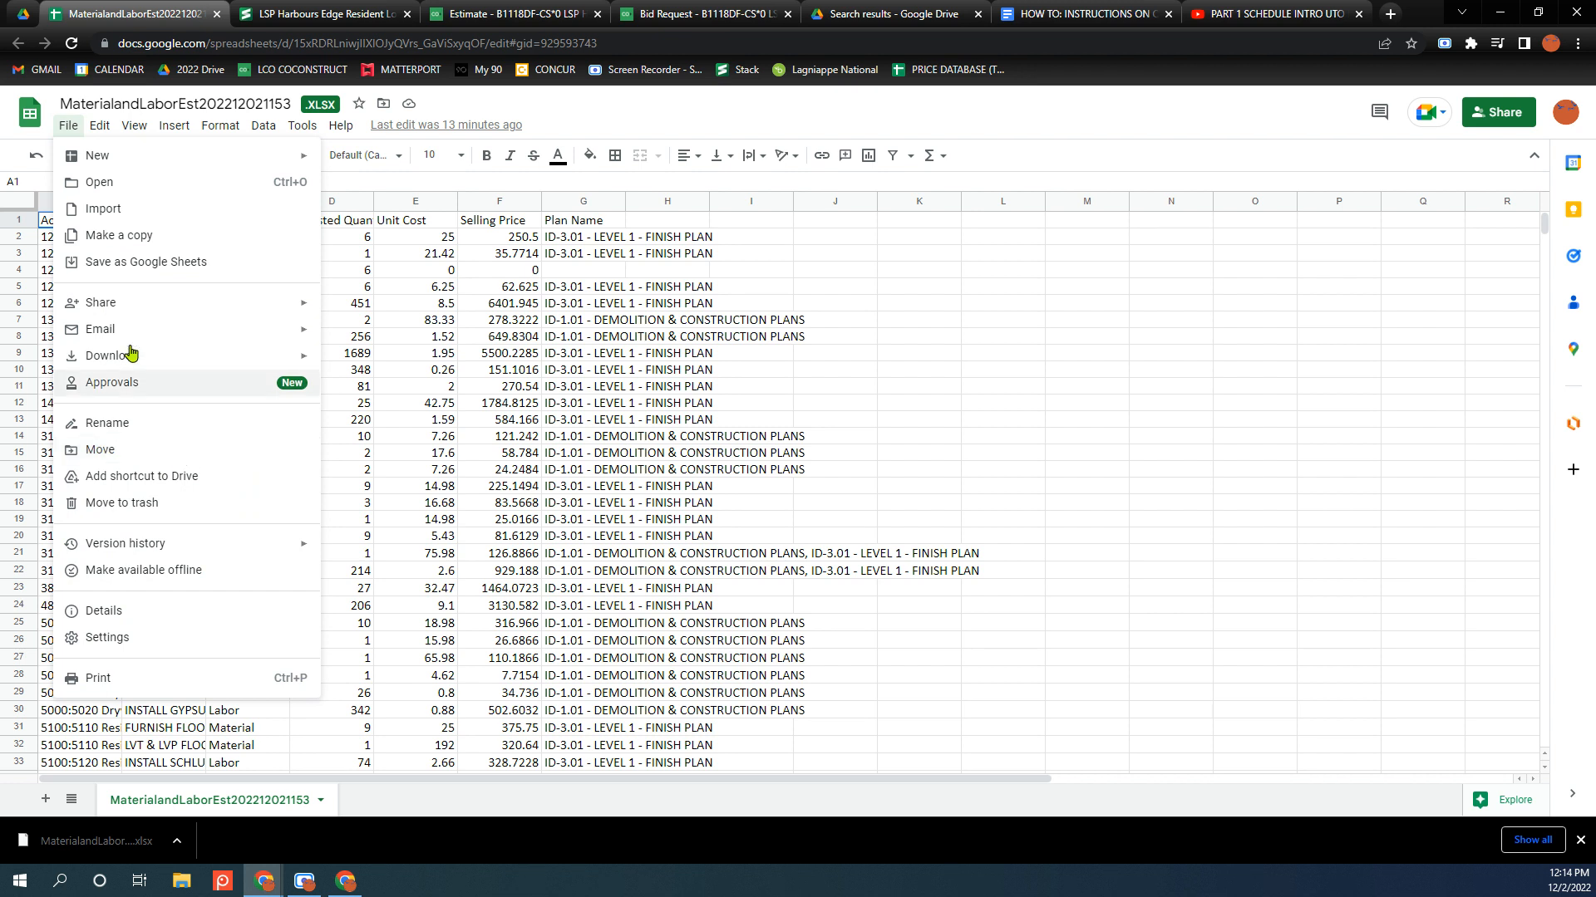
{"action": "left_click", "coordinate": [143, 264]}
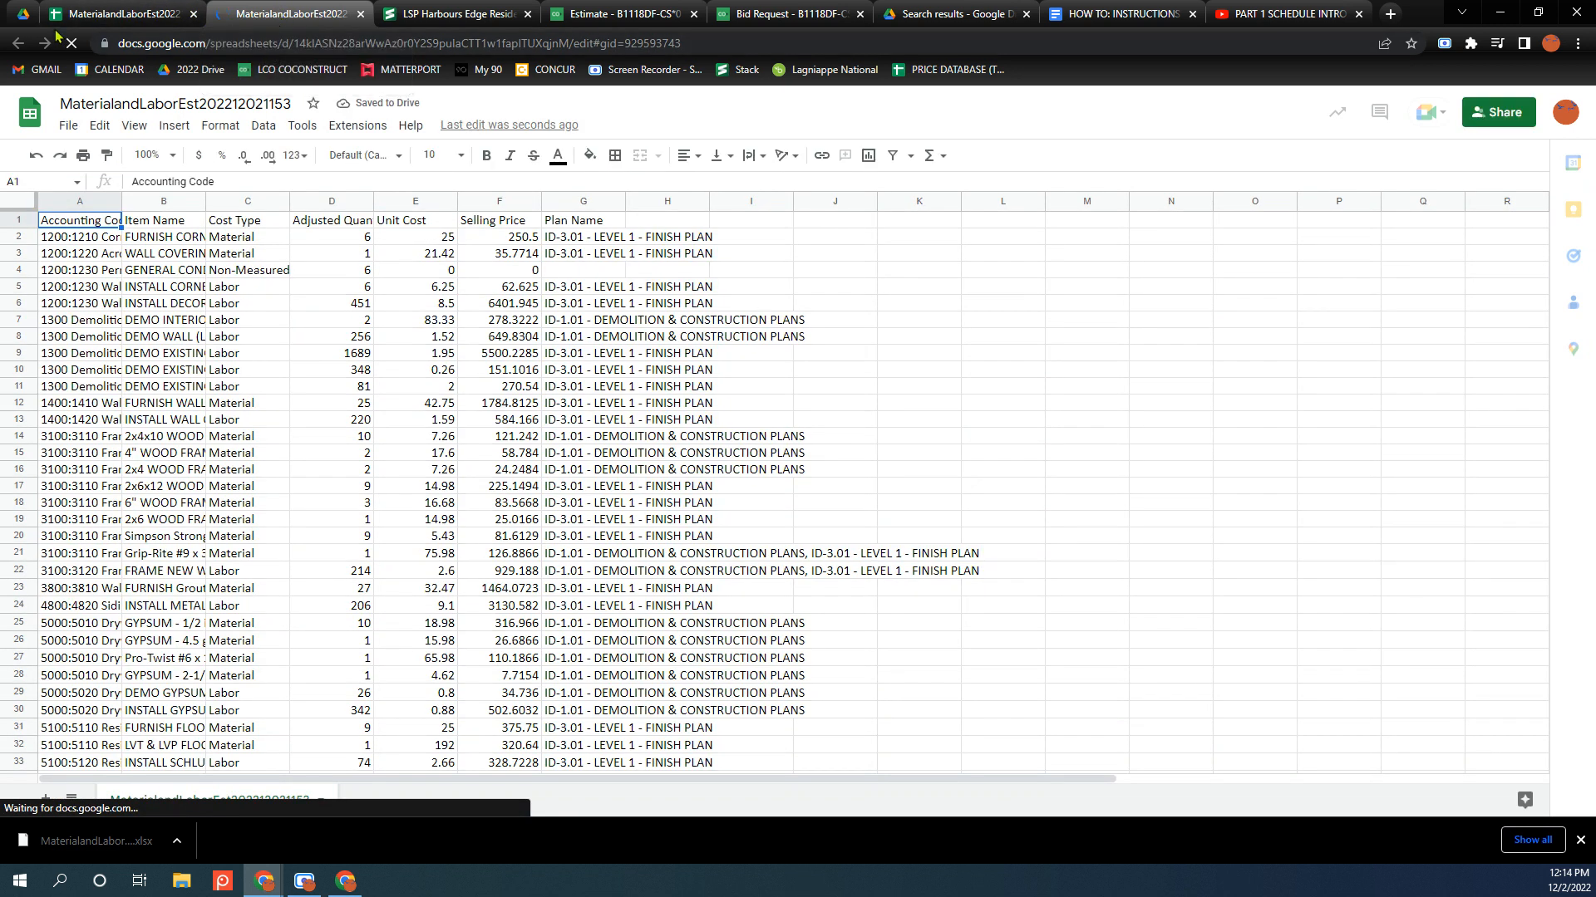
{"action": "left_click", "coordinate": [25, 14]}
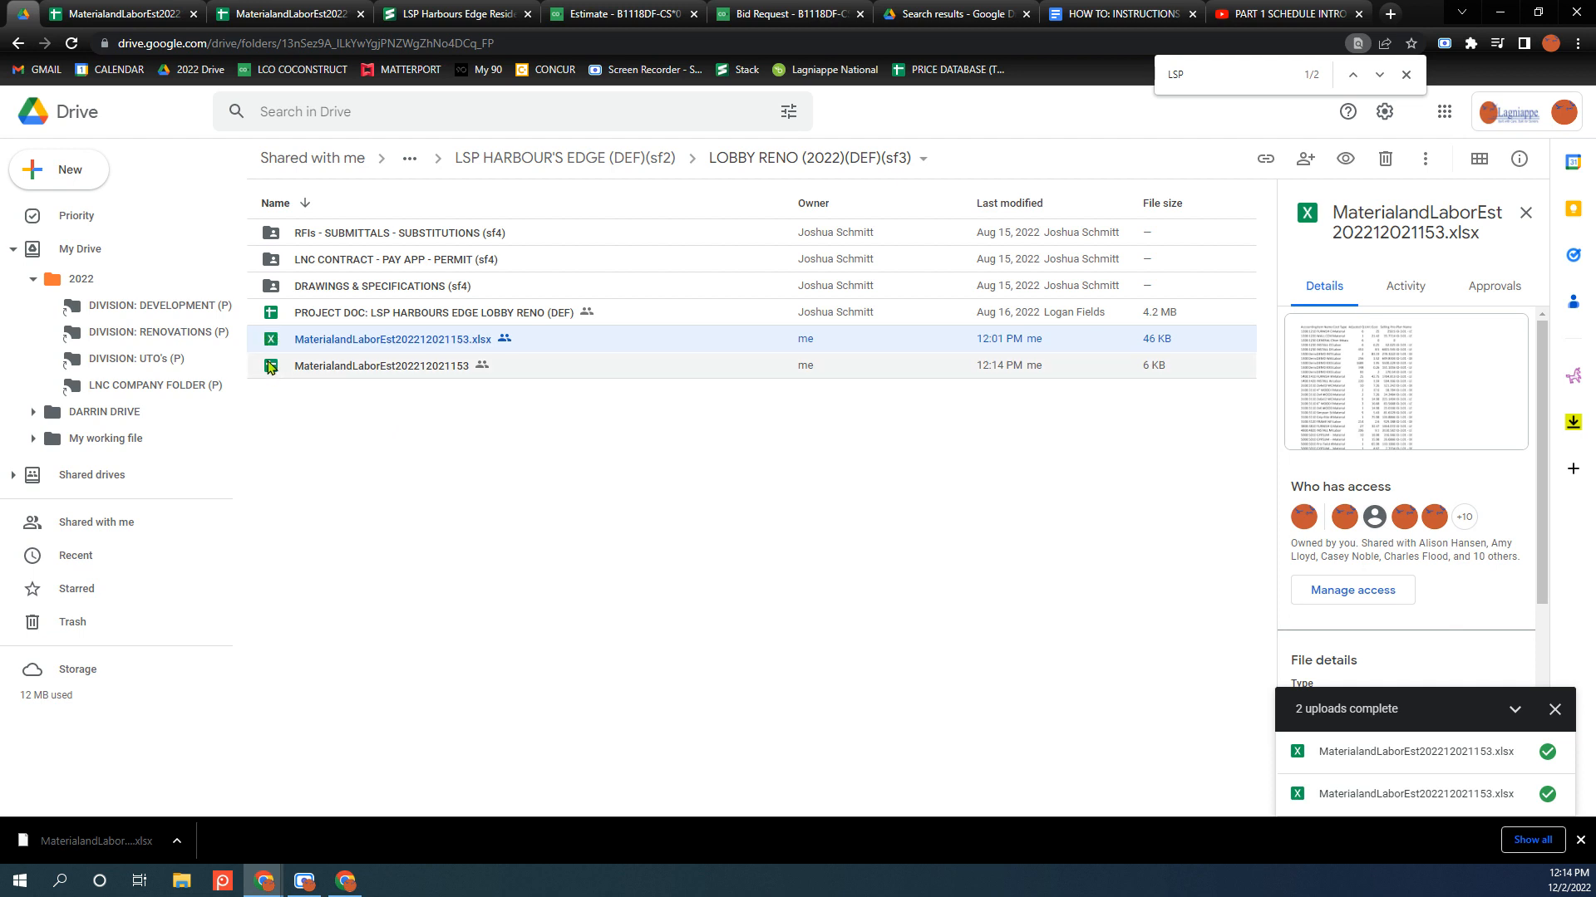
{"action": "left_click", "coordinate": [319, 371]}
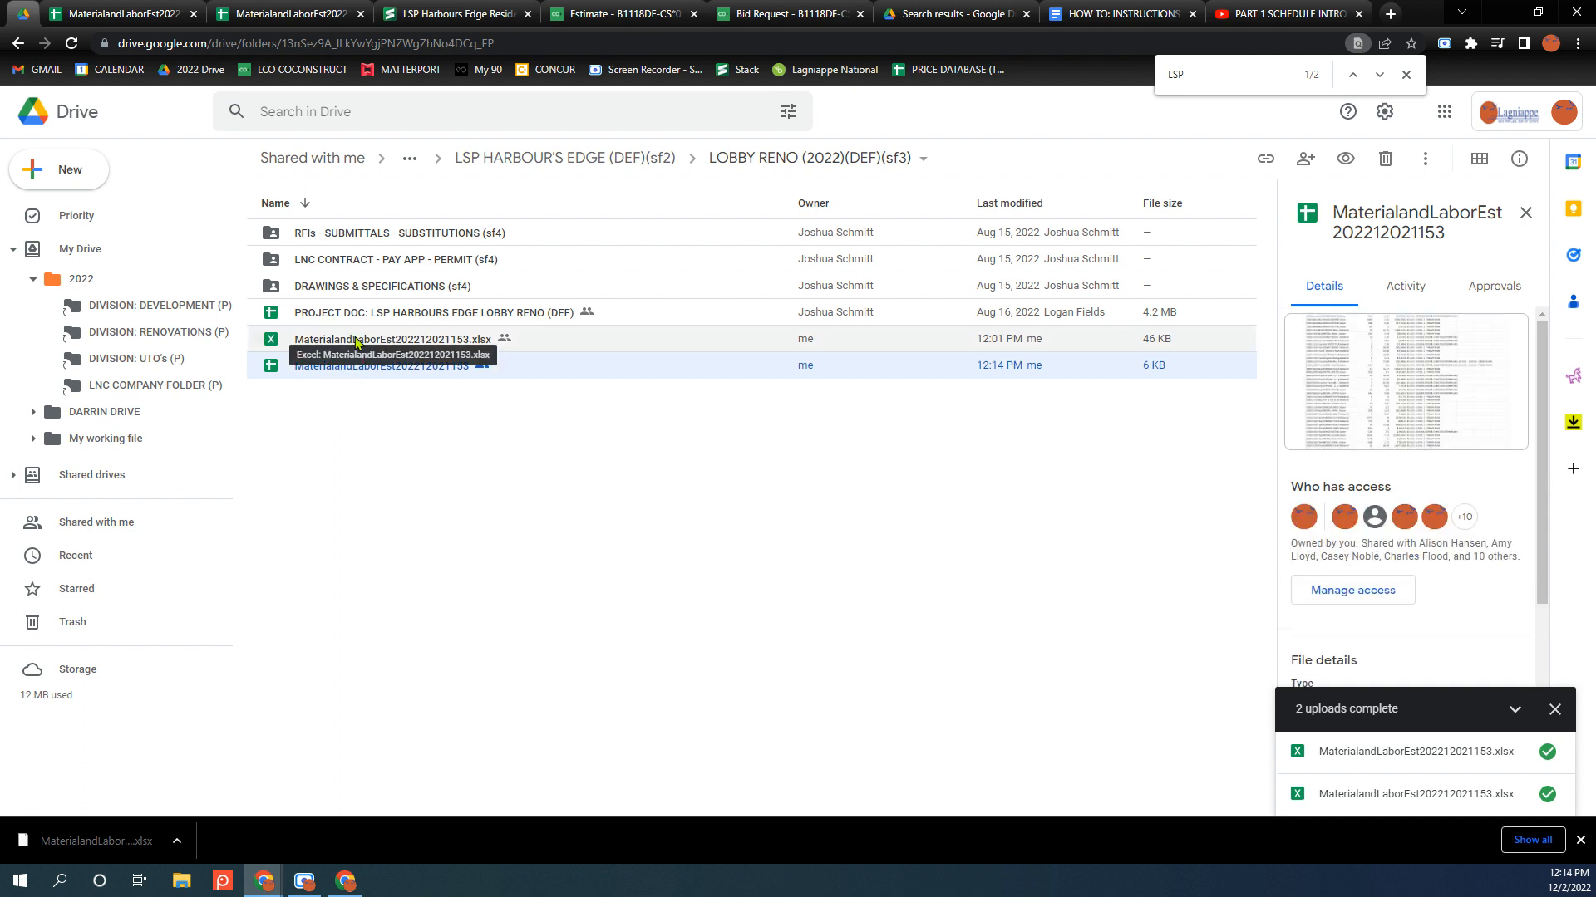
{"action": "left_click", "coordinate": [356, 342]}
{"action": "right_click", "coordinate": [356, 342]}
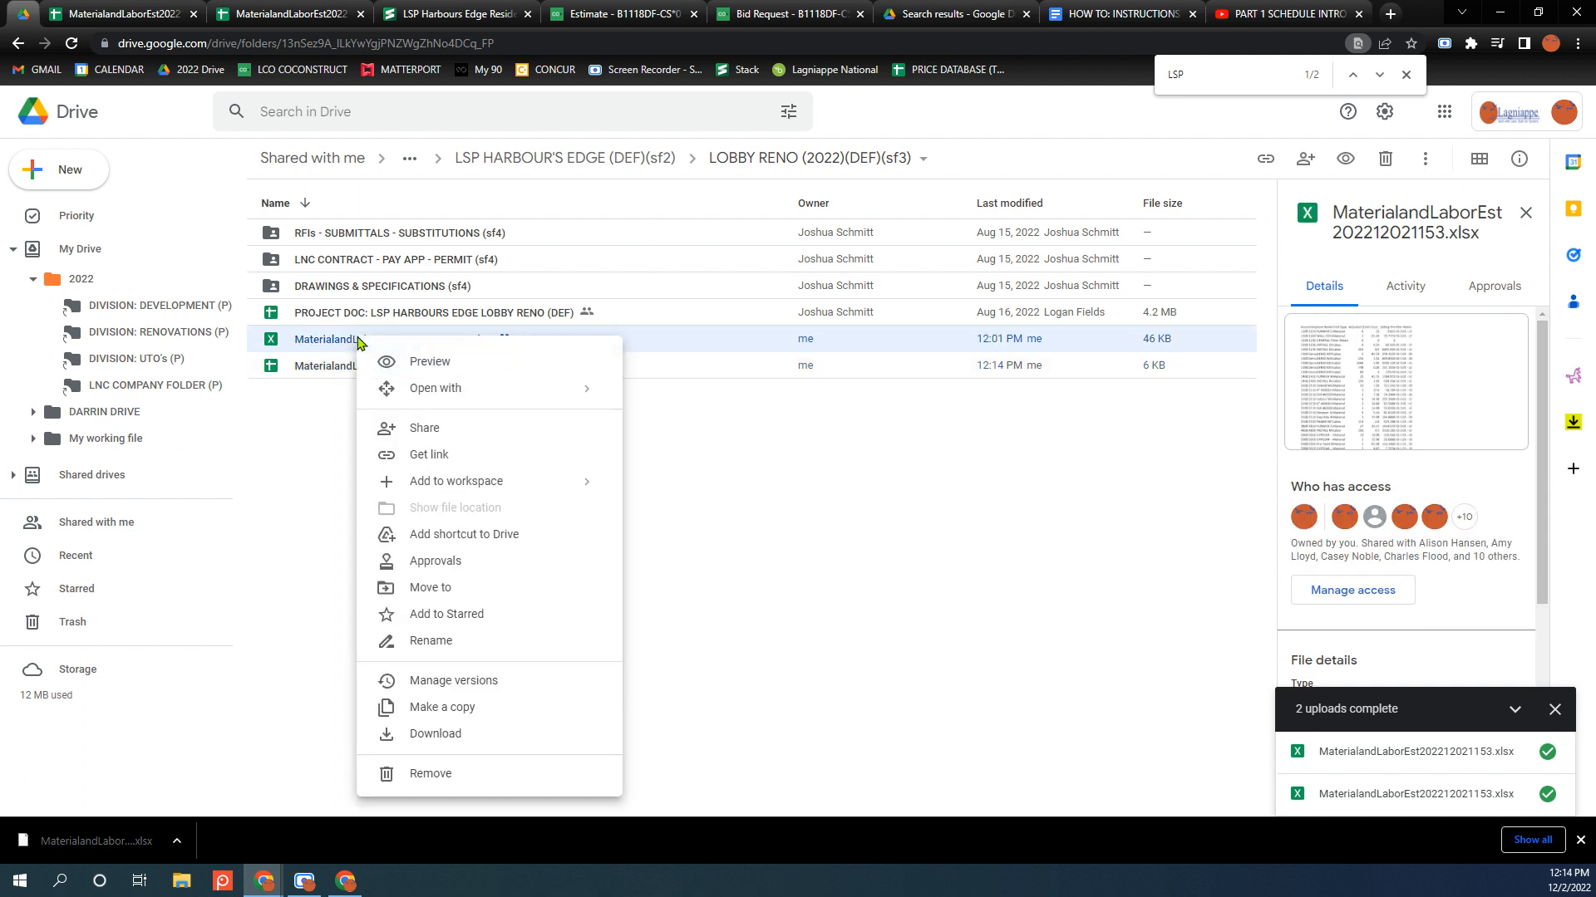
{"action": "left_click", "coordinate": [500, 786]}
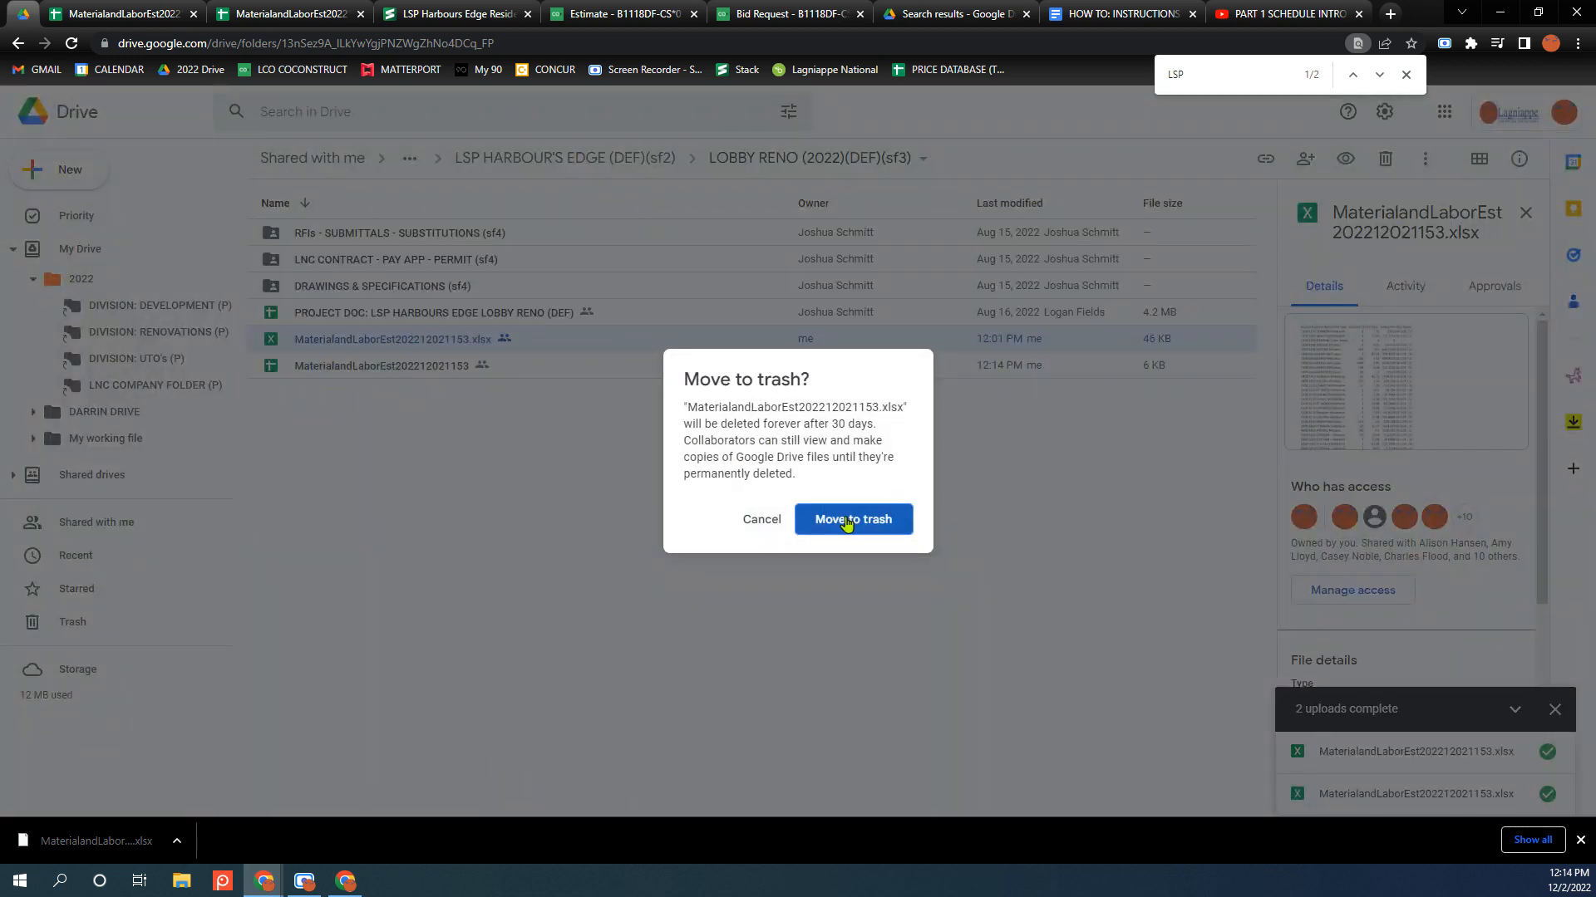
{"action": "left_click", "coordinate": [848, 522]}
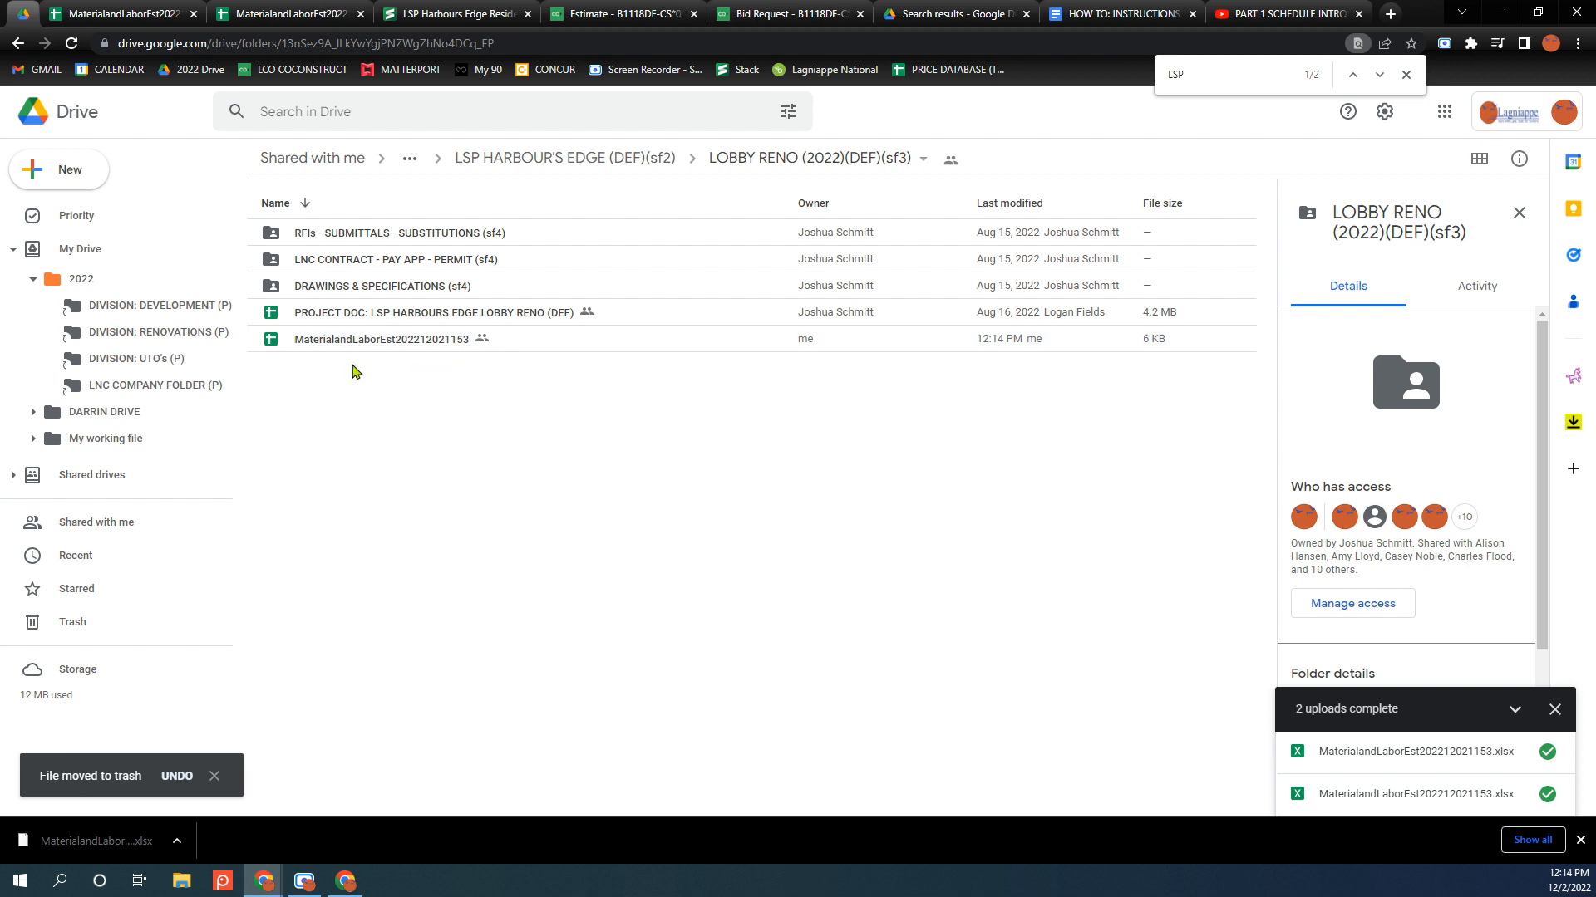
{"action": "left_click", "coordinate": [277, 12]}
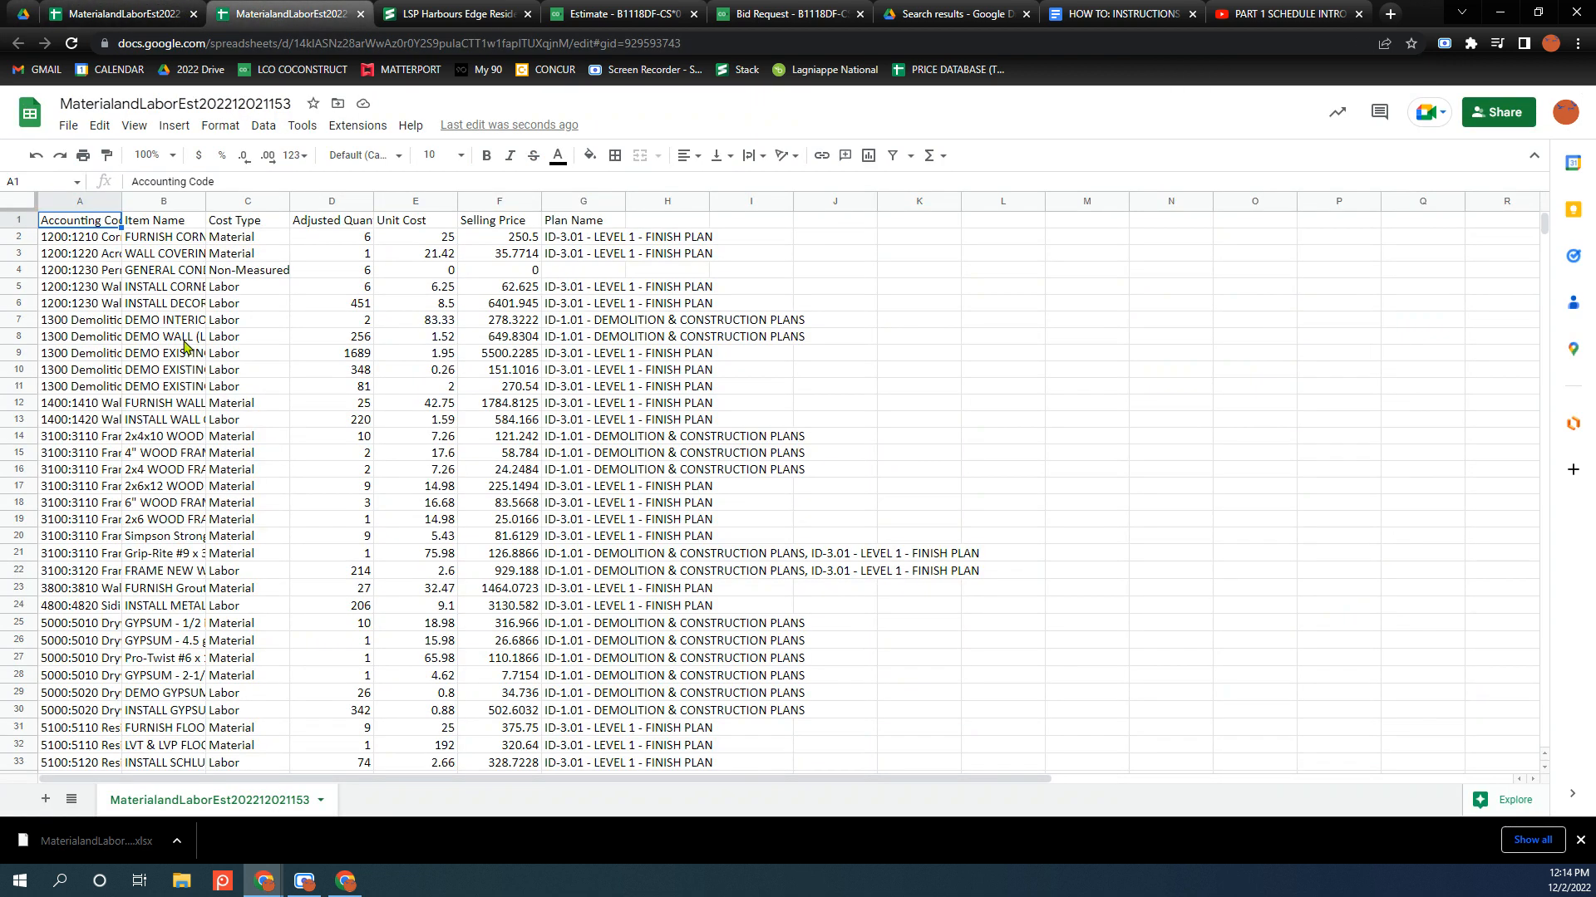
- Retitle the spreadsheet 'HARBOUR'S EDGE LOBBY RENO - SCOPE OF WORK'
{"action": "left_click", "coordinate": [218, 106]}
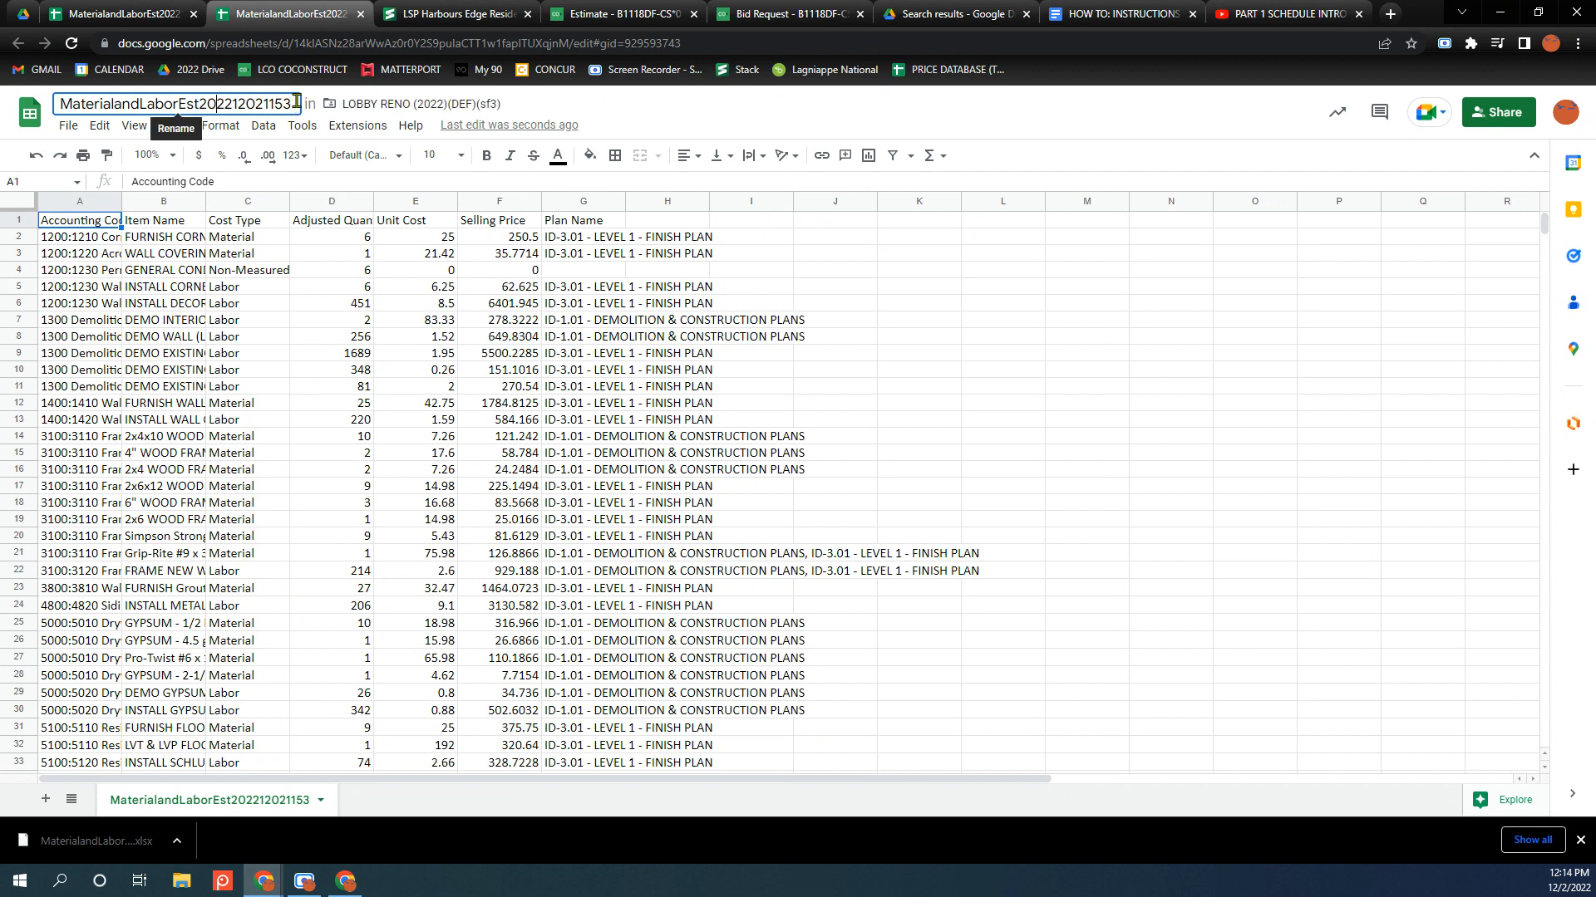
{"action": "left_click_drag", "start_coordinate": [296, 101], "coordinate": [61, 111]}
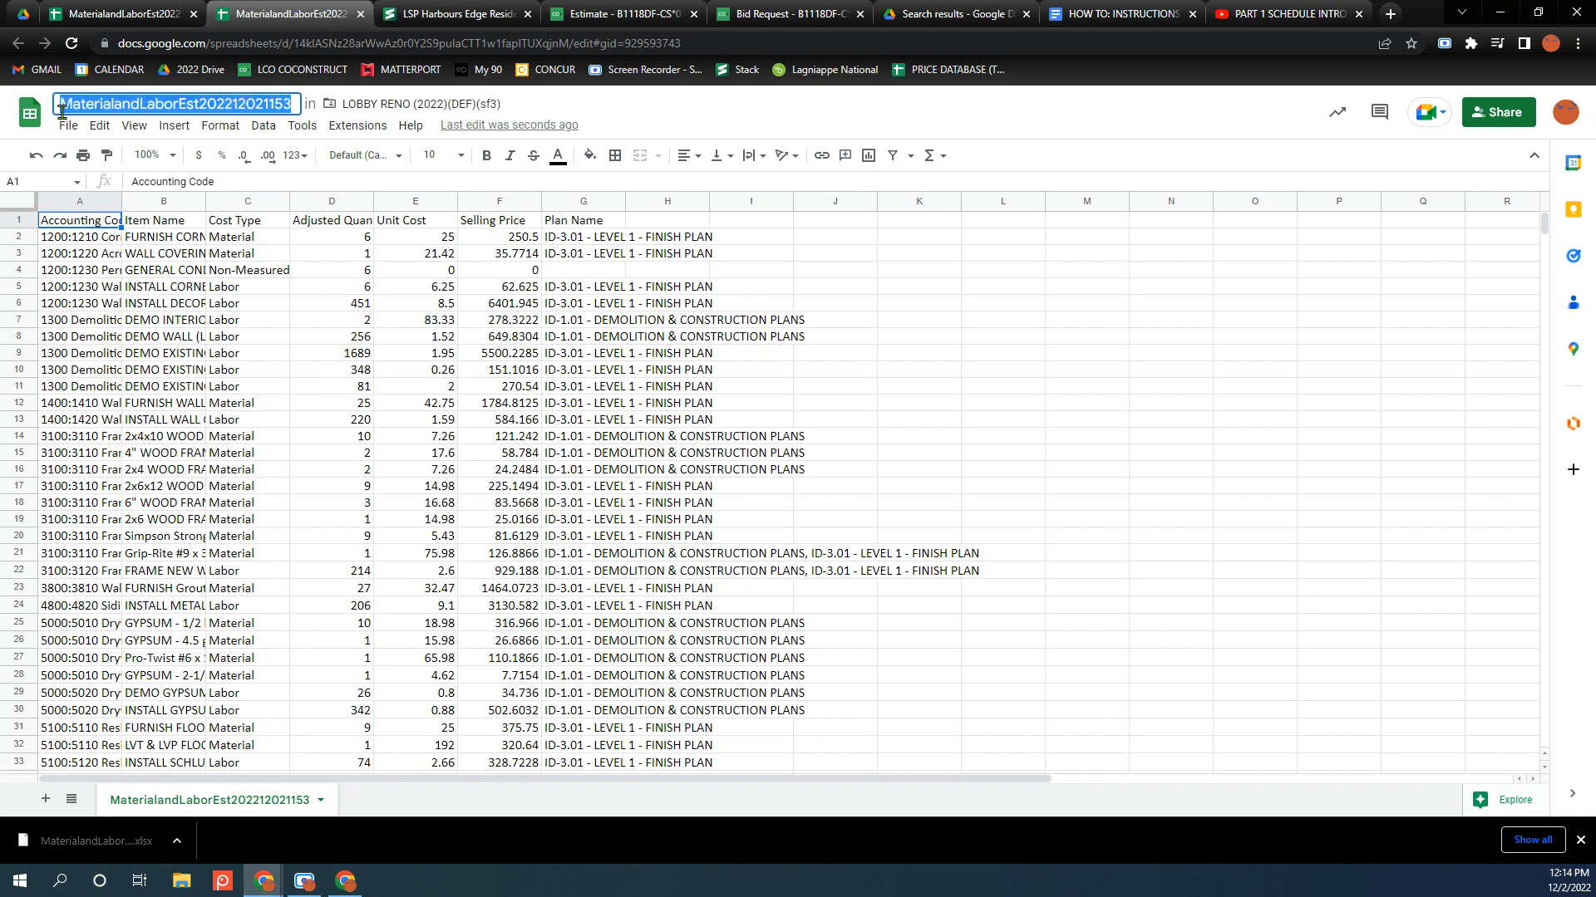
{"action": "key", "text": "BackSpace"}
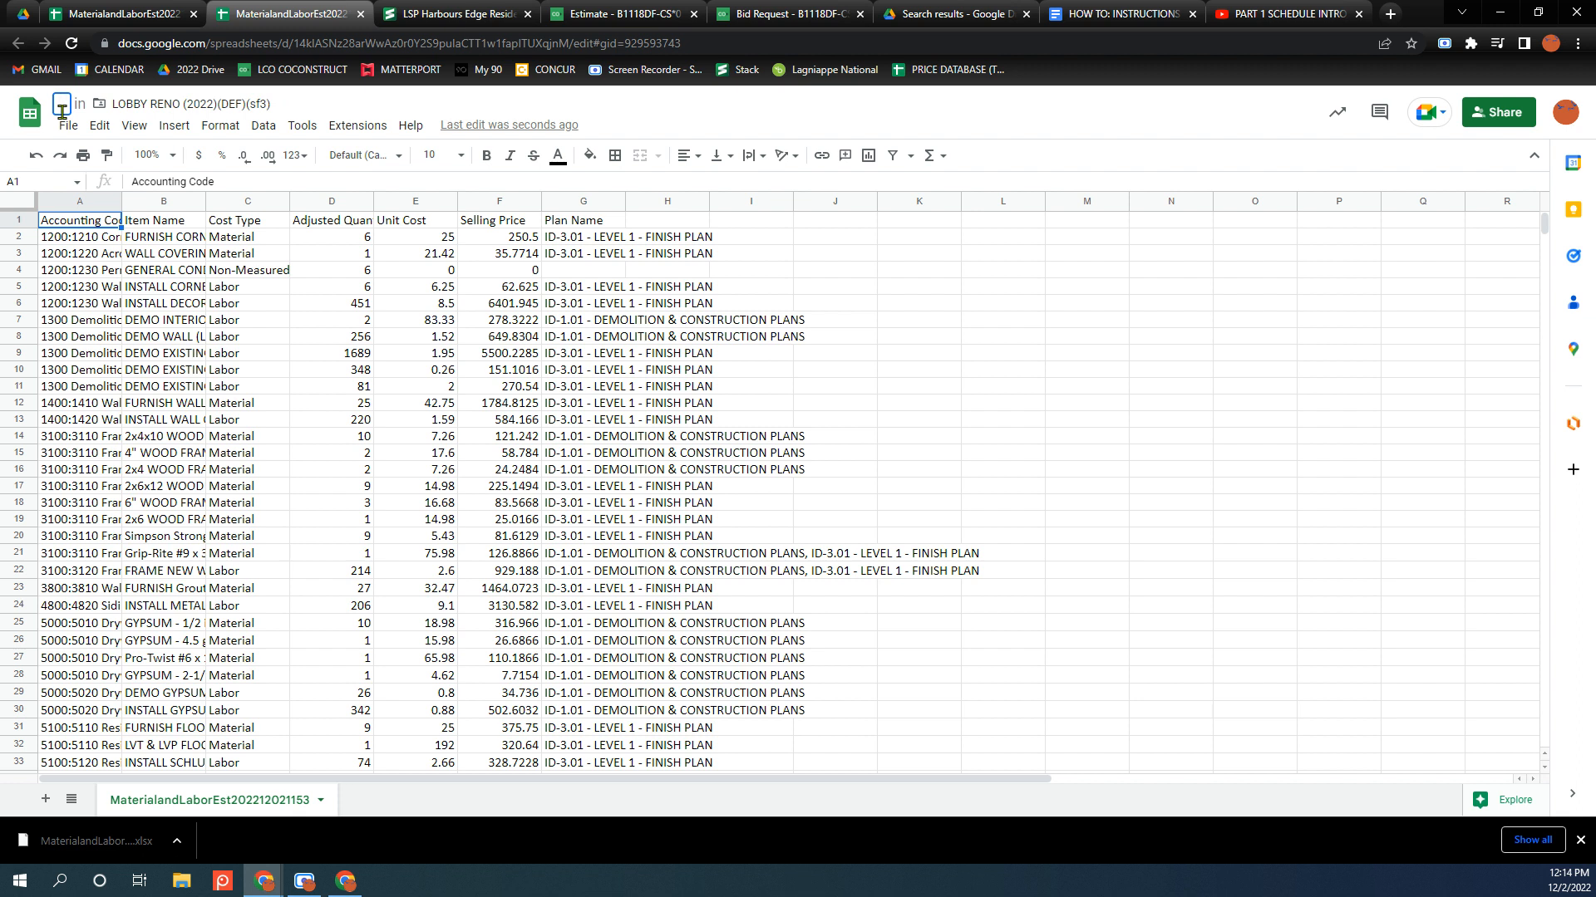
{"action": "type", "text": "HARBOUR'S EDGE"}
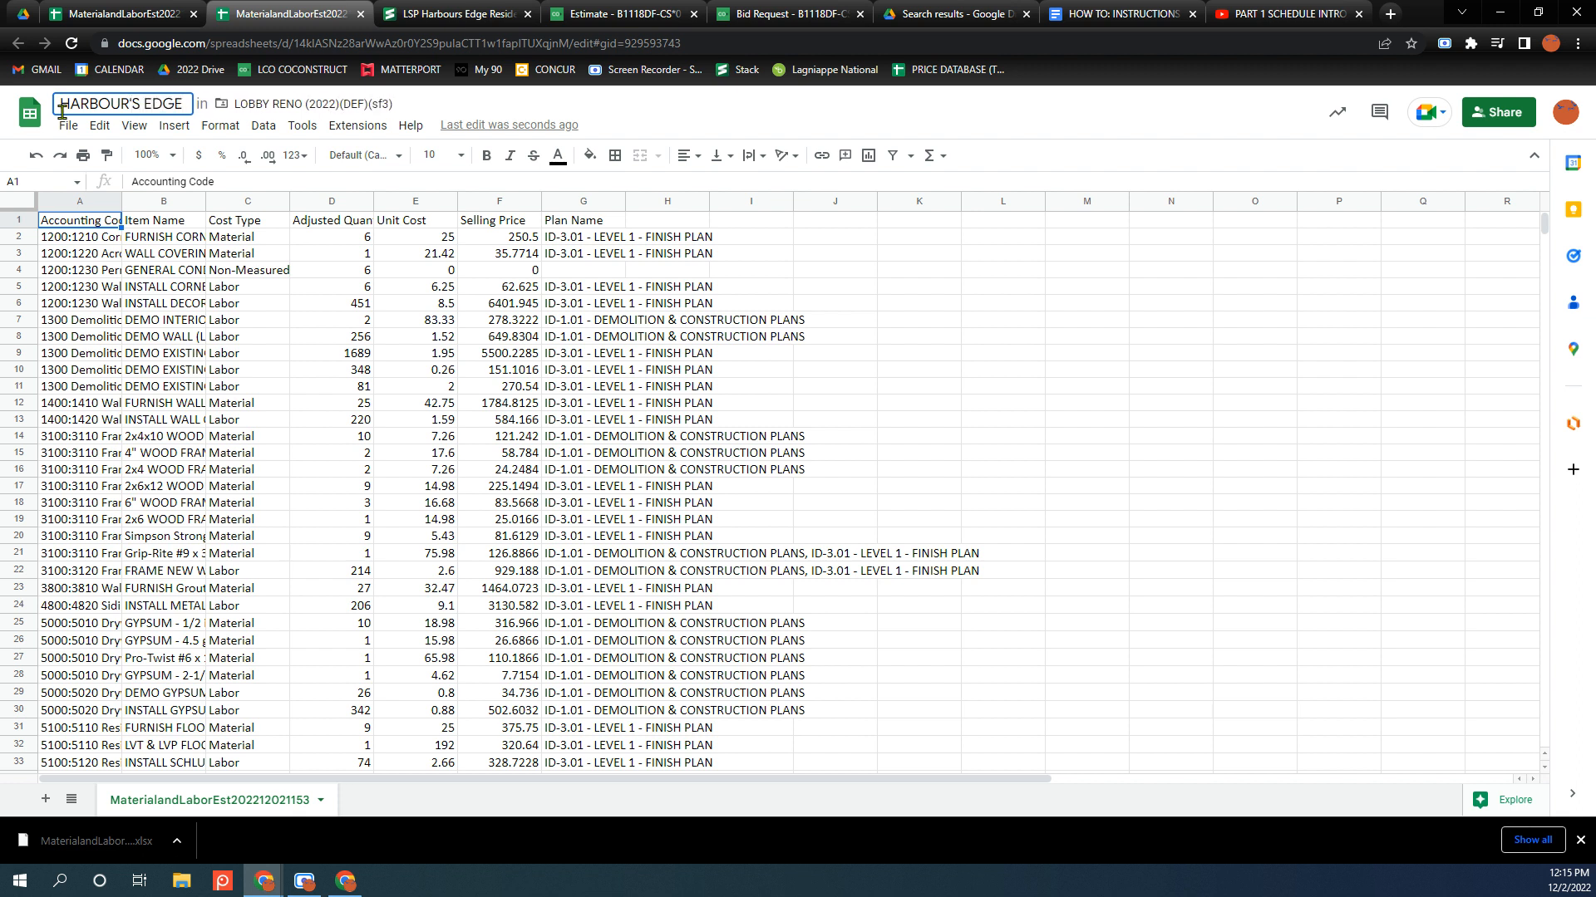
{"action": "type", "text": " LOBBY"}
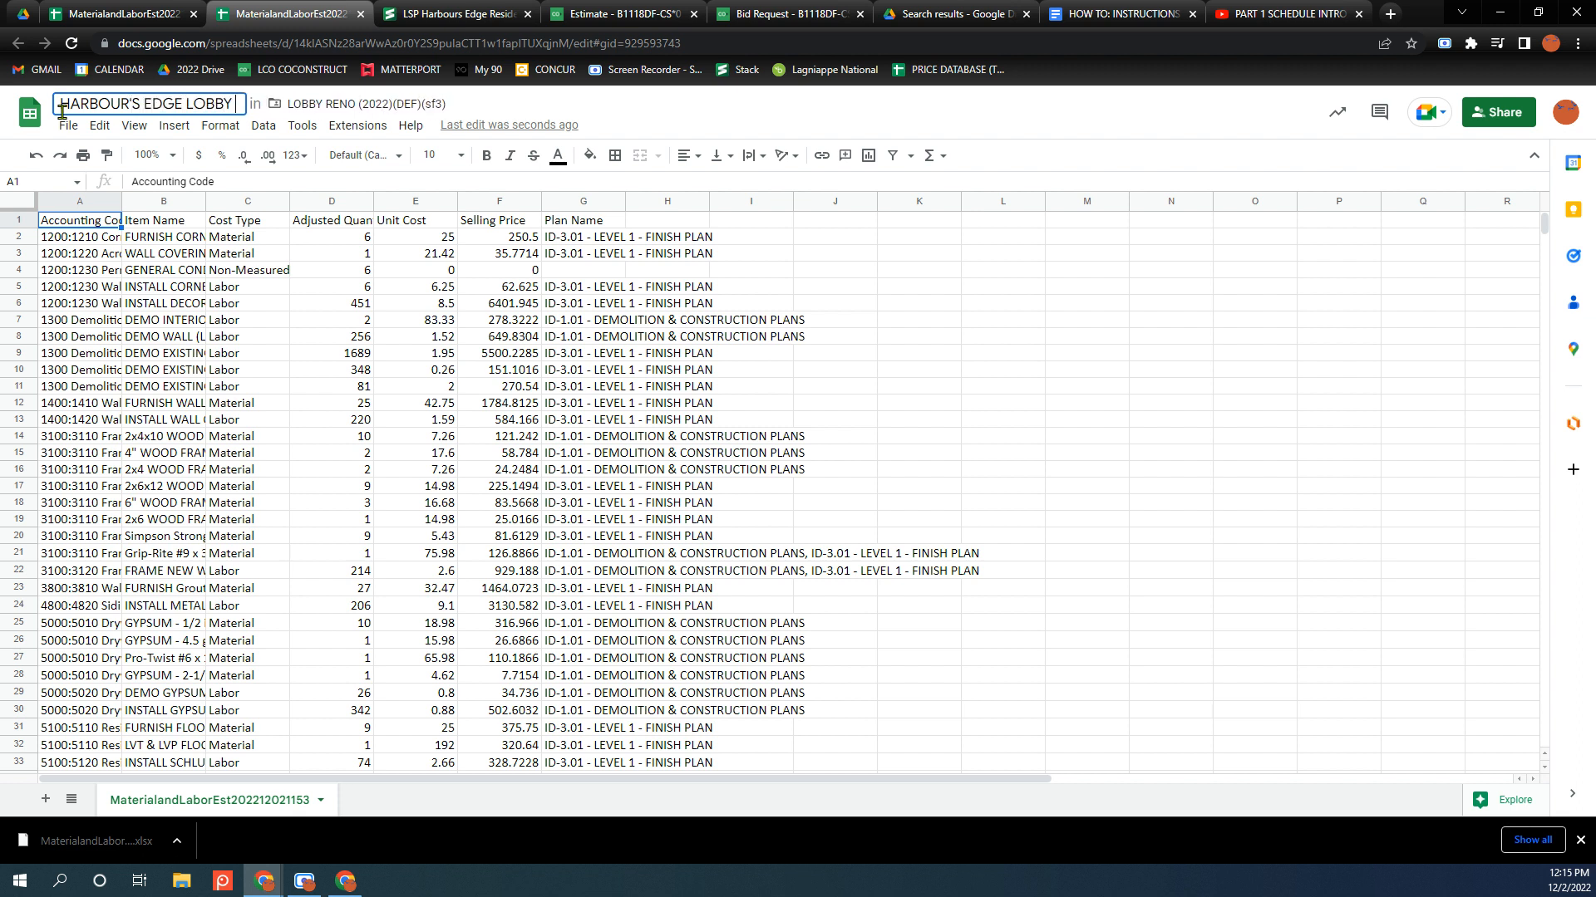
{"action": "type", "text": " RENO"}
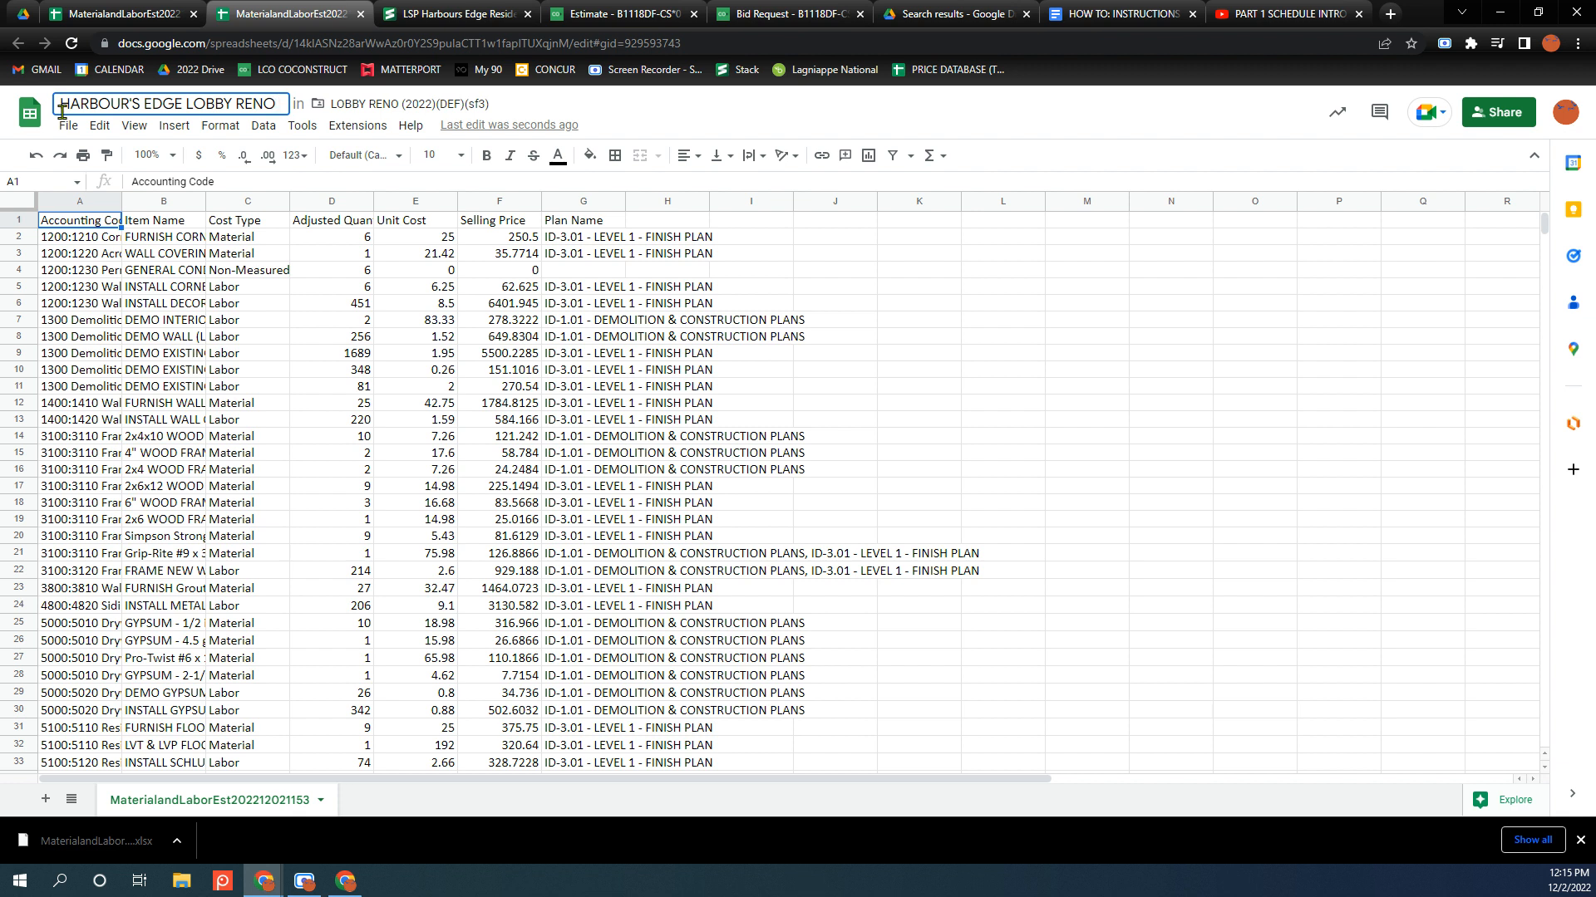
{"action": "type", "text": " SCO"}
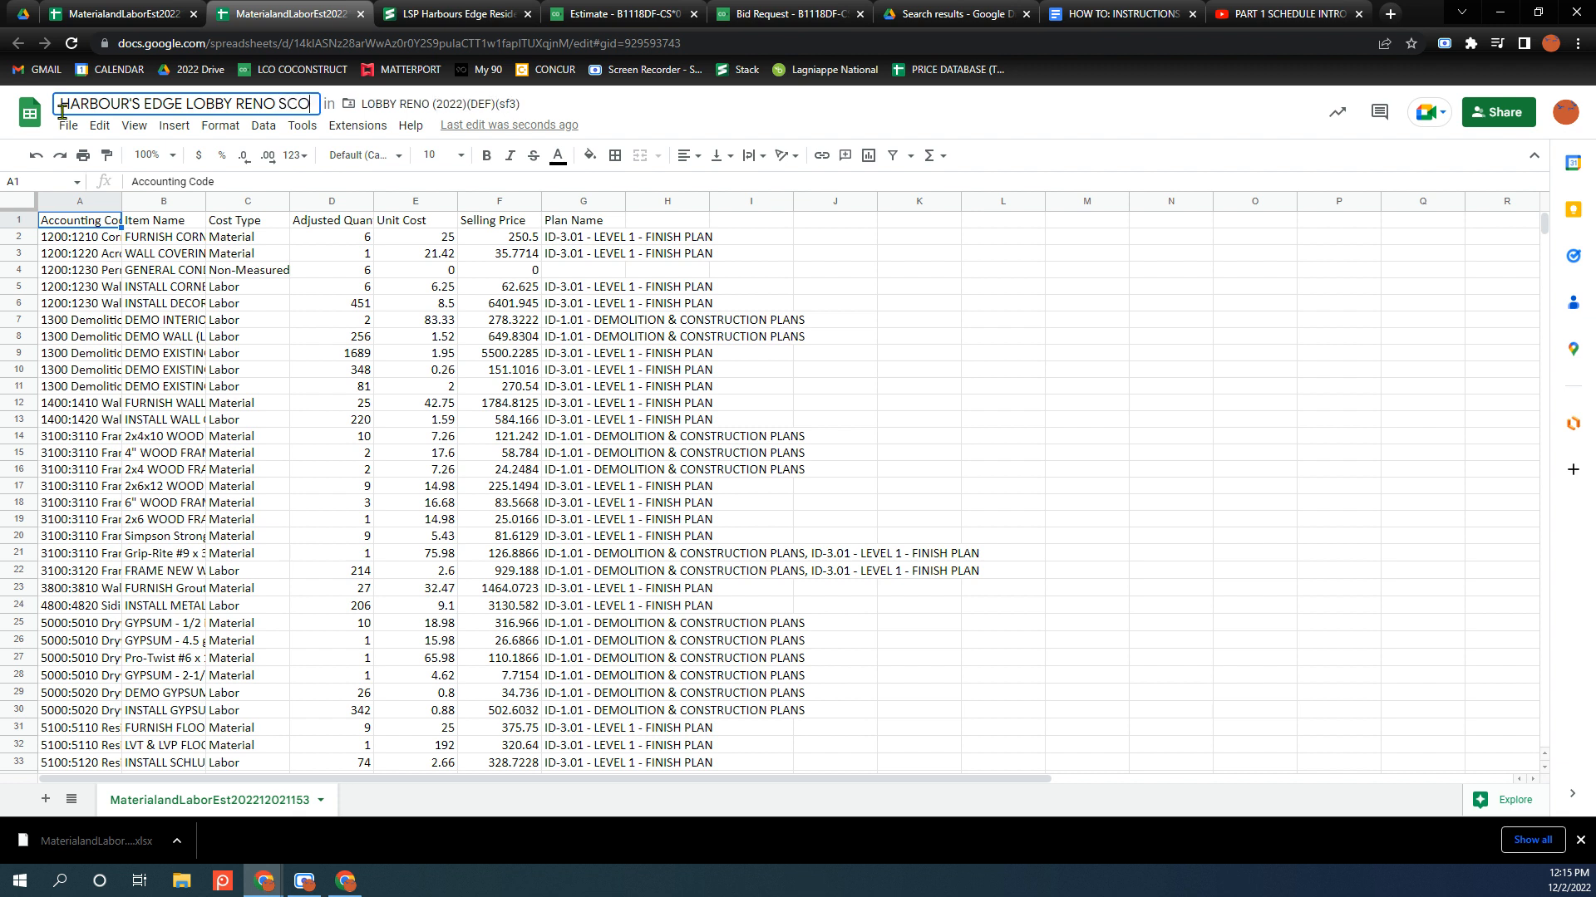
{"action": "type", "text": "PE OF WORK"}
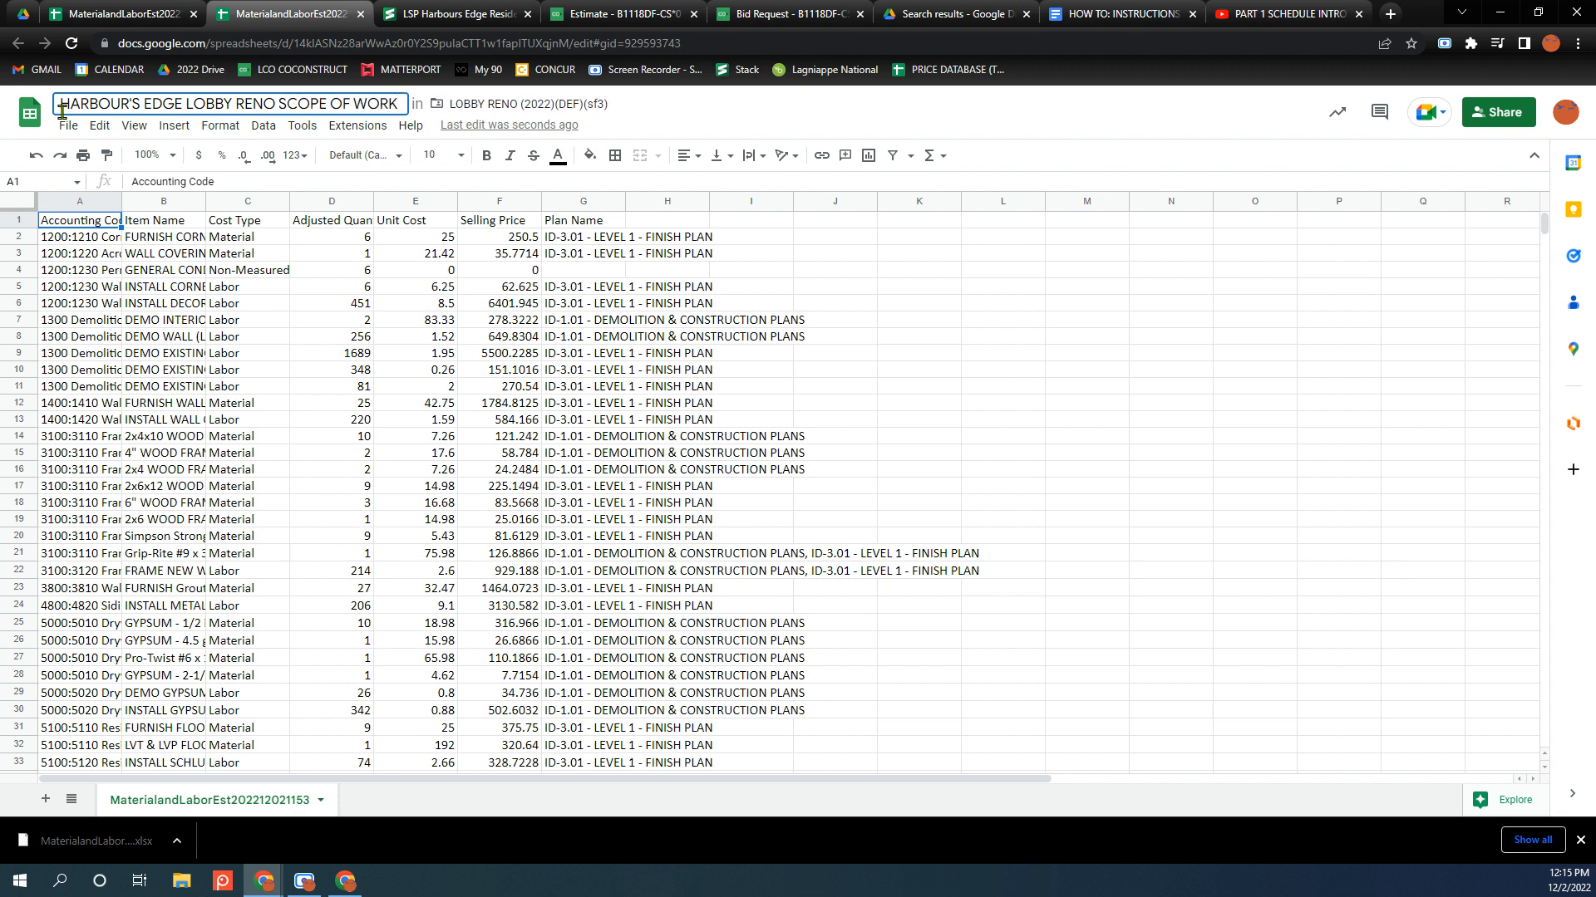
{"action": "left_click", "coordinate": [283, 104]}
{"action": "type", "text": "-"}
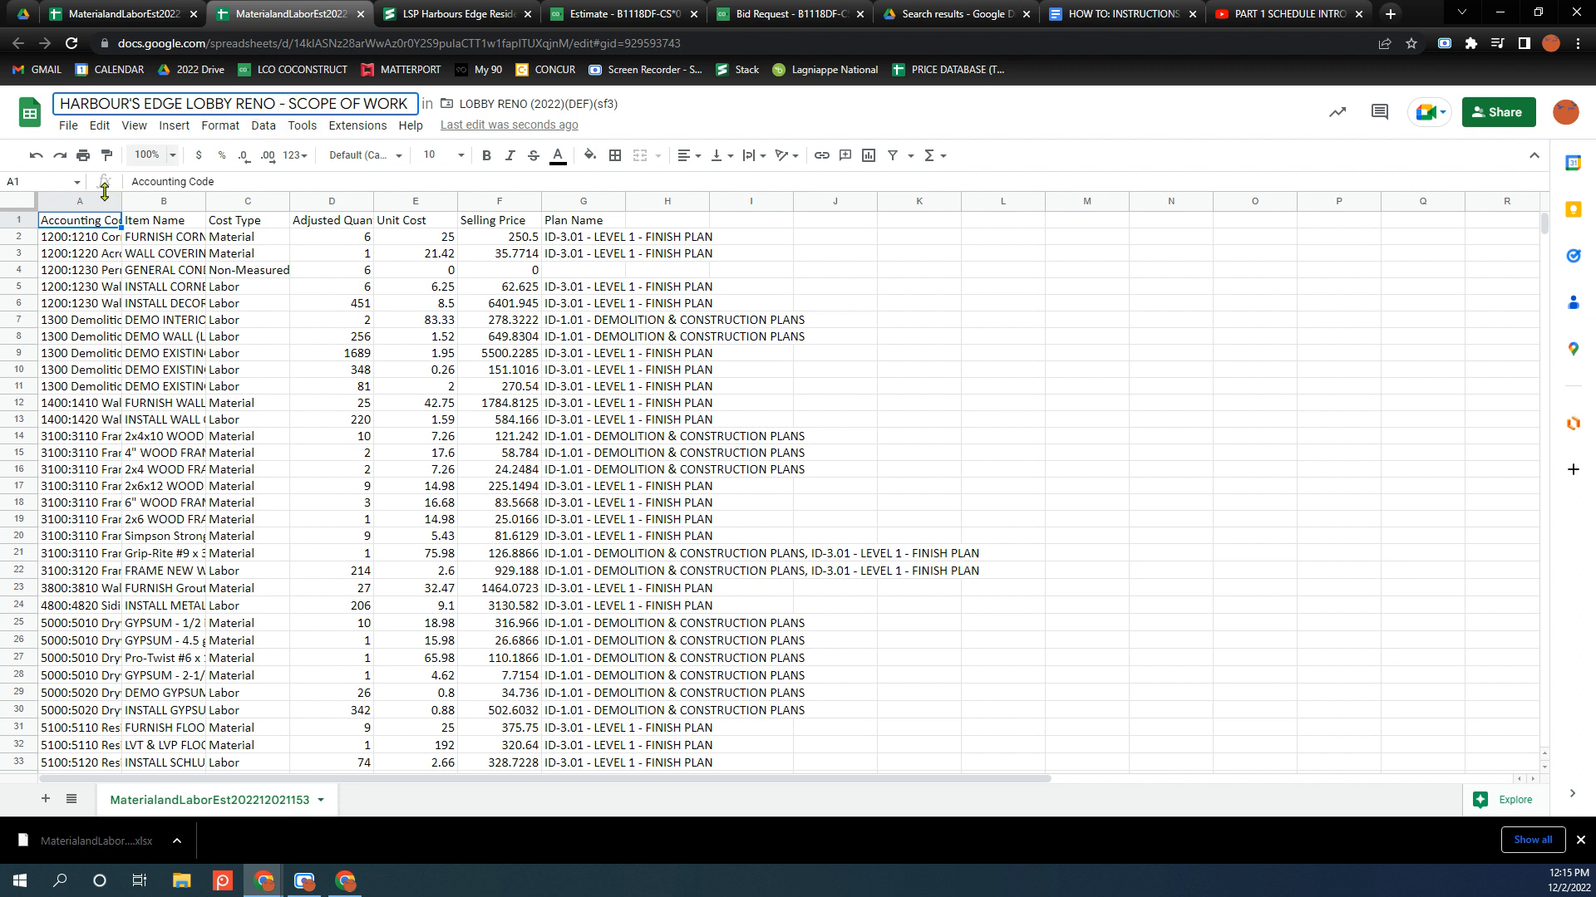
{"action": "left_click", "coordinate": [499, 438]}
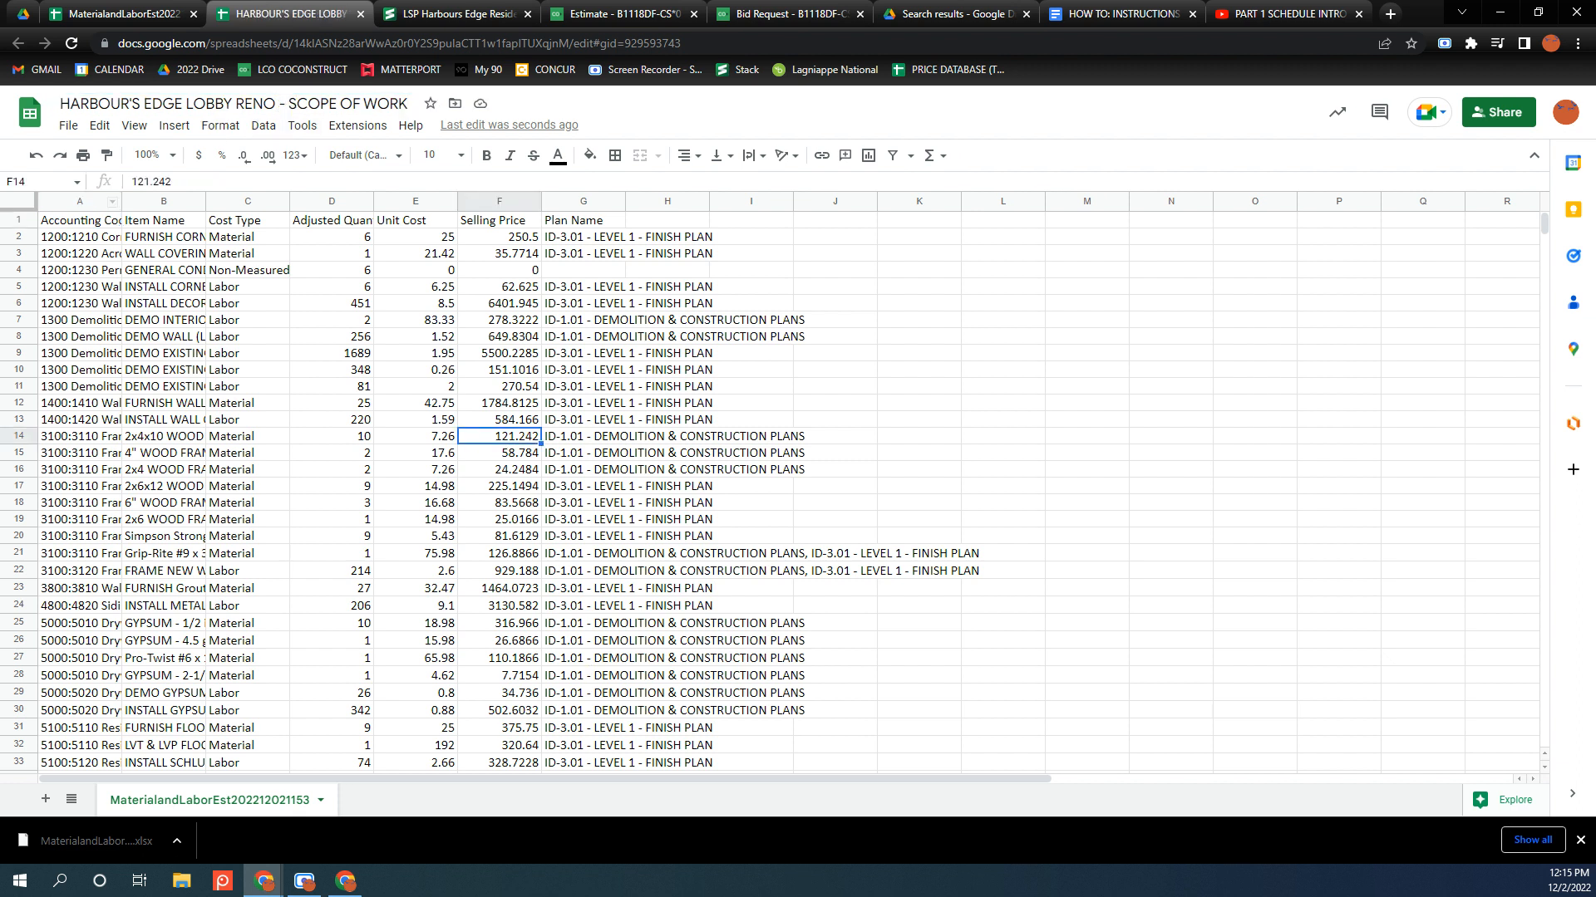
- Make header row 1 taller with a dark blue fill and bold white 14 pt text
{"action": "mouse_move", "coordinate": [23, 226]}
{"action": "left_mouse_down"}
{"action": "mouse_move", "coordinate": [24, 269]}
{"action": "mouse_move", "coordinate": [22, 251]}
{"action": "left_mouse_up"}
{"action": "left_click", "coordinate": [14, 227]}
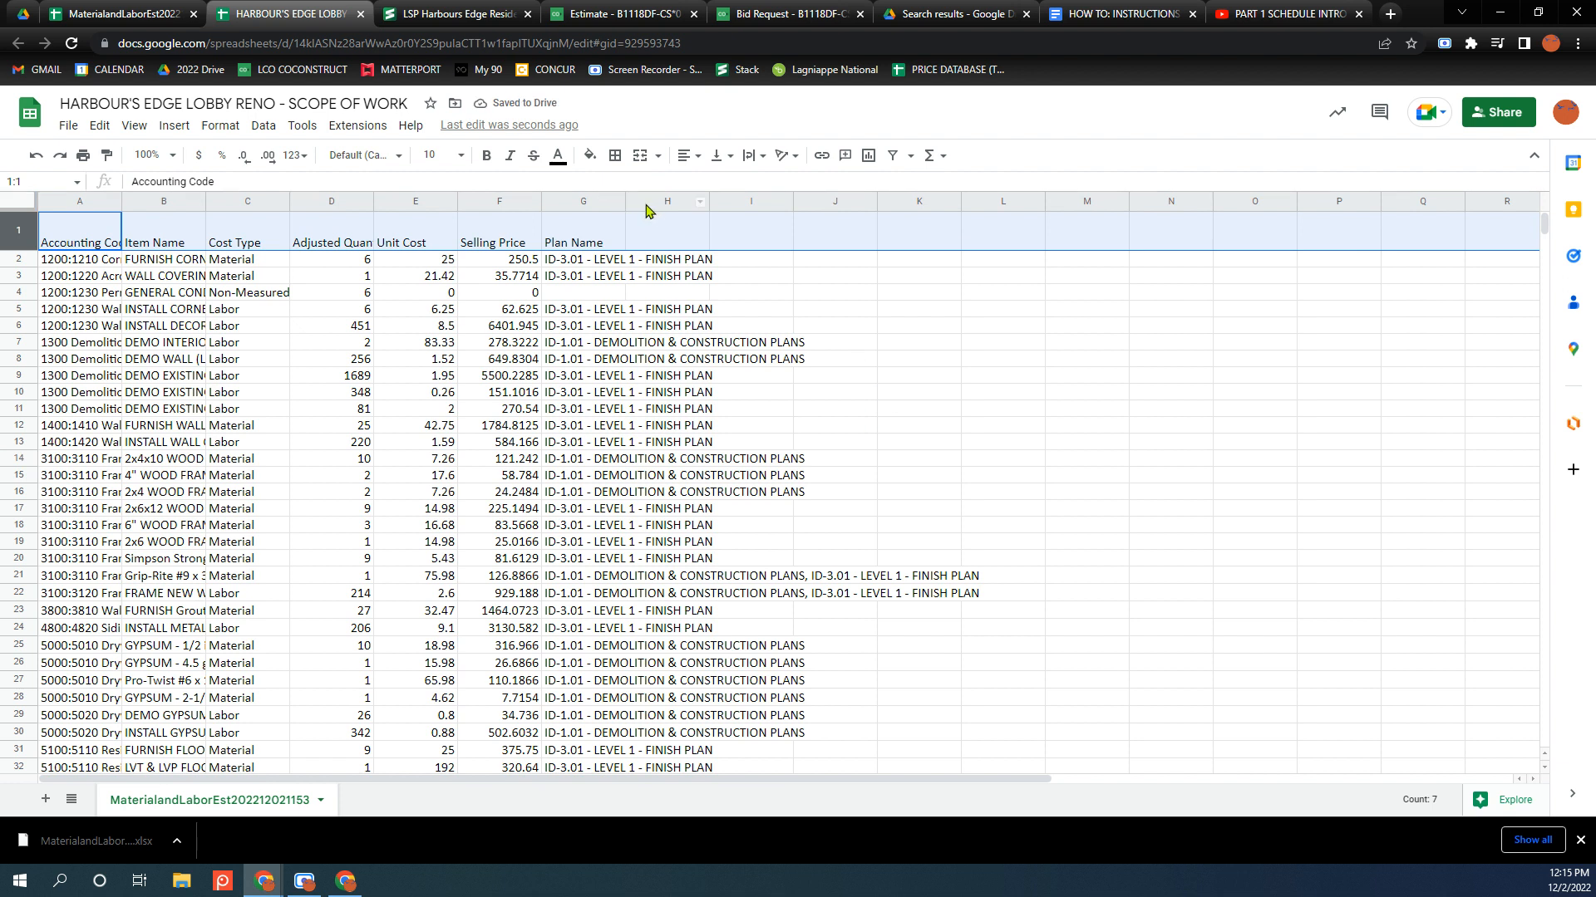
{"action": "left_click", "coordinate": [589, 155]}
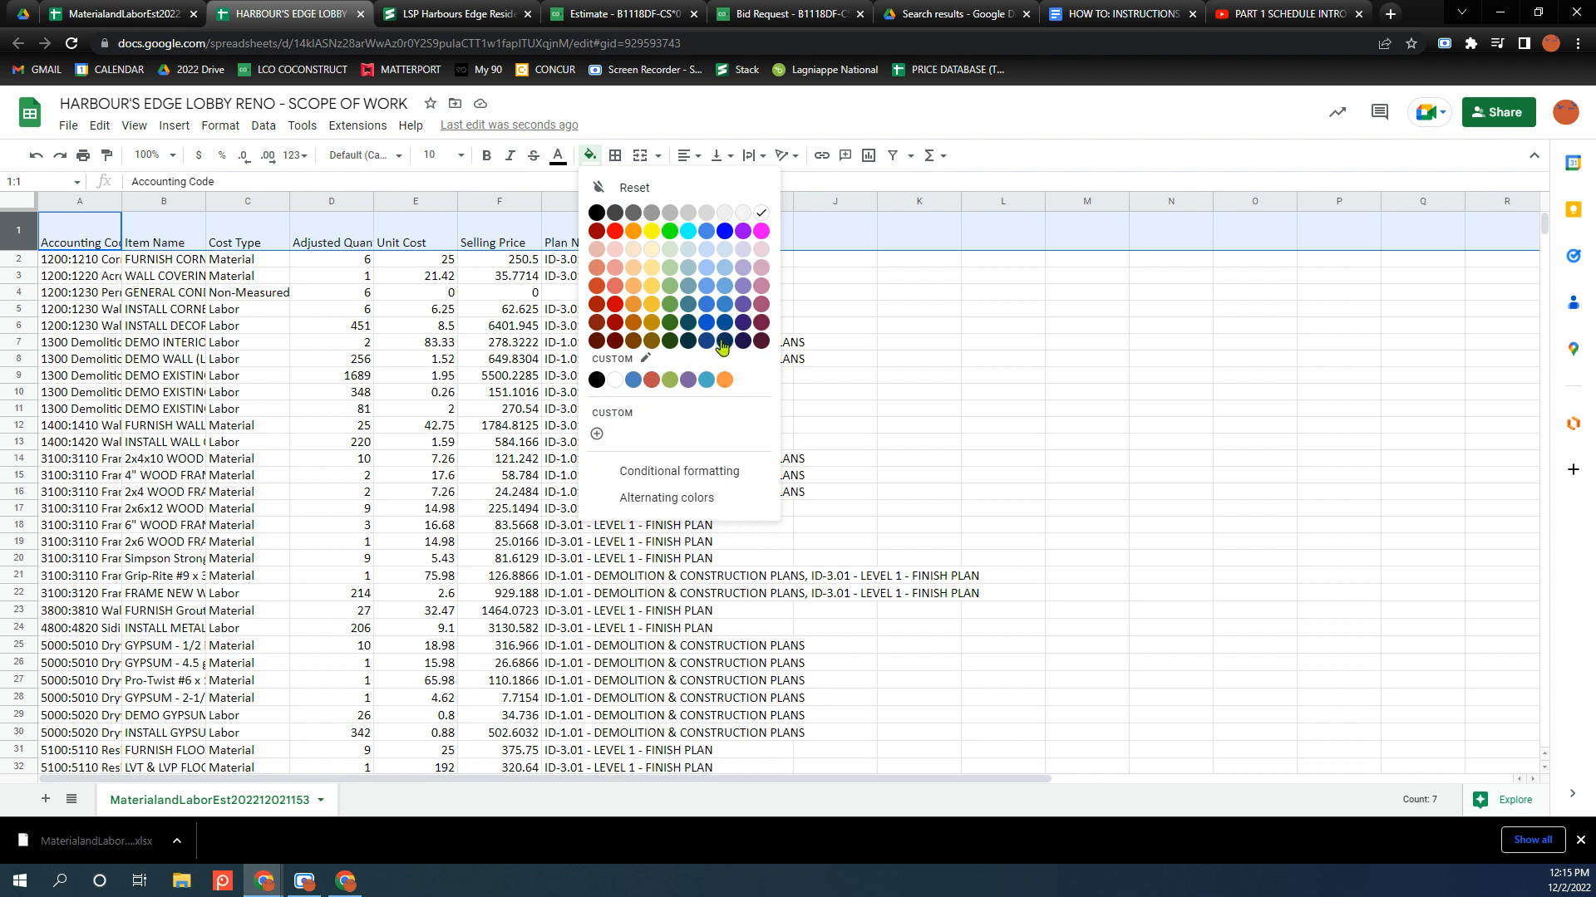
{"action": "left_click", "coordinate": [726, 344]}
{"action": "left_click", "coordinate": [558, 155]}
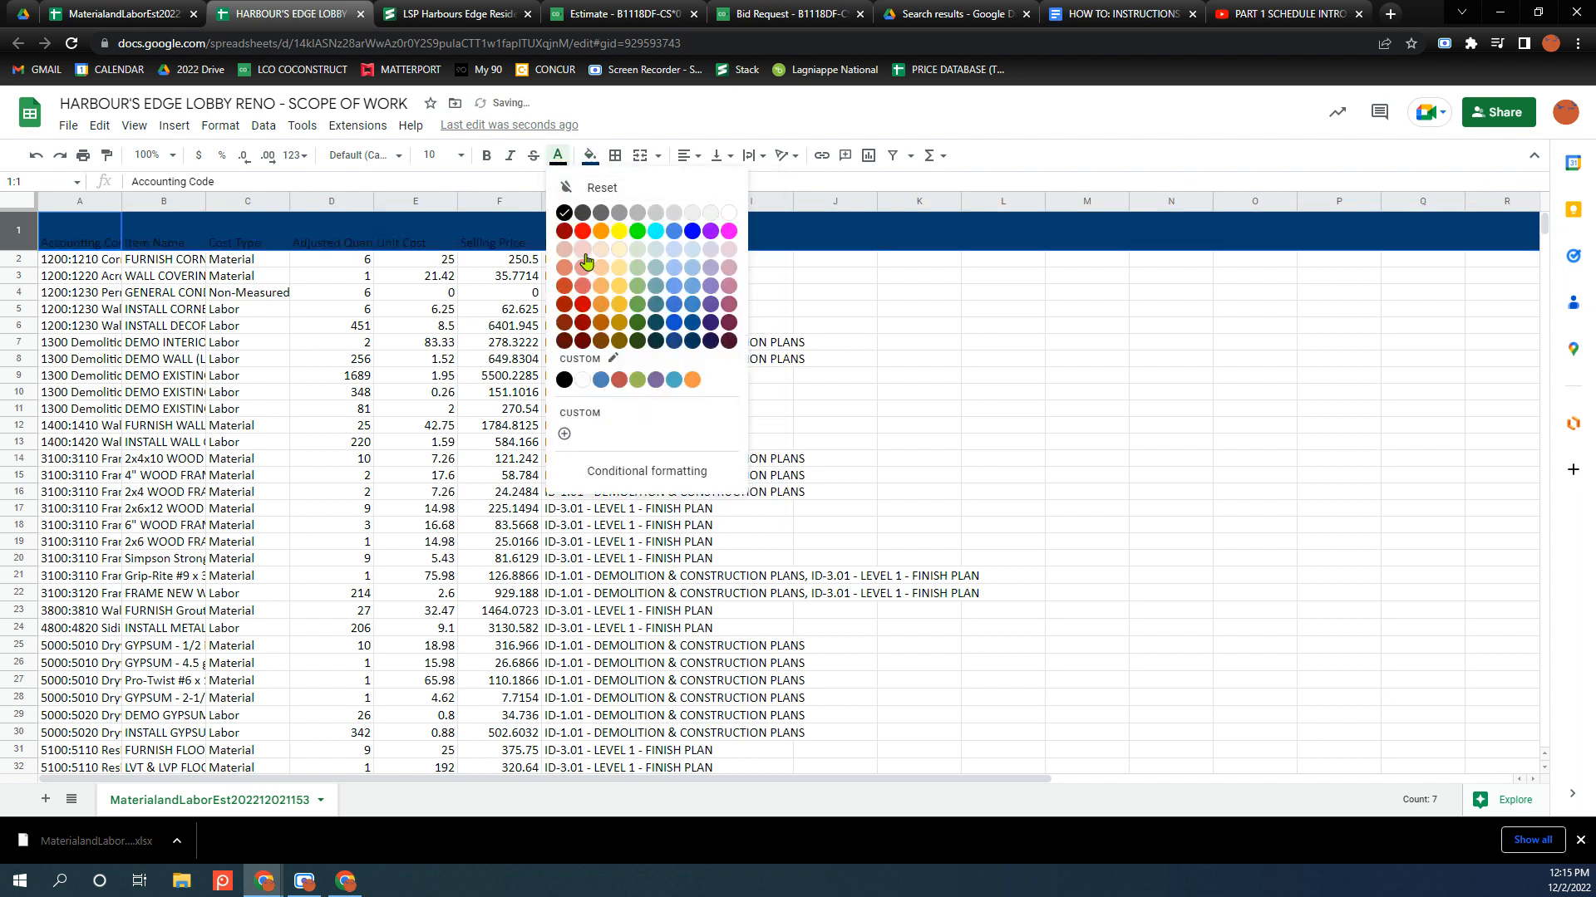
{"action": "left_click", "coordinate": [729, 213]}
{"action": "left_click", "coordinate": [486, 155]}
{"action": "left_click", "coordinate": [434, 158]}
{"action": "left_click", "coordinate": [439, 369]}
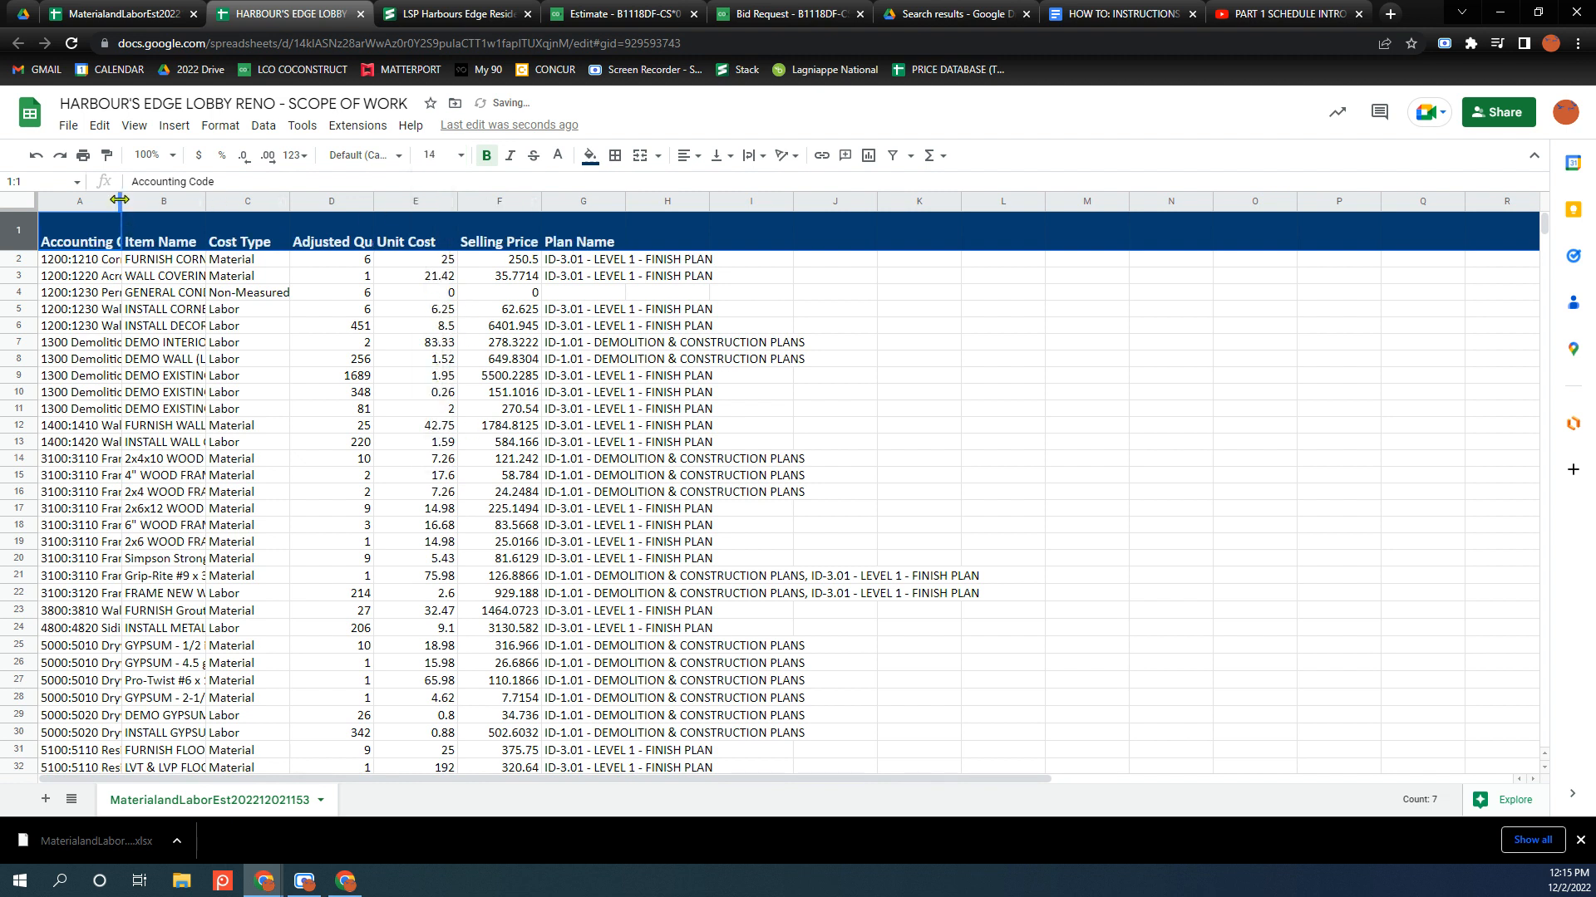
- Center the header text horizontally and vertically, and widen column A for full accounting codes
{"action": "left_click", "coordinate": [691, 156]}
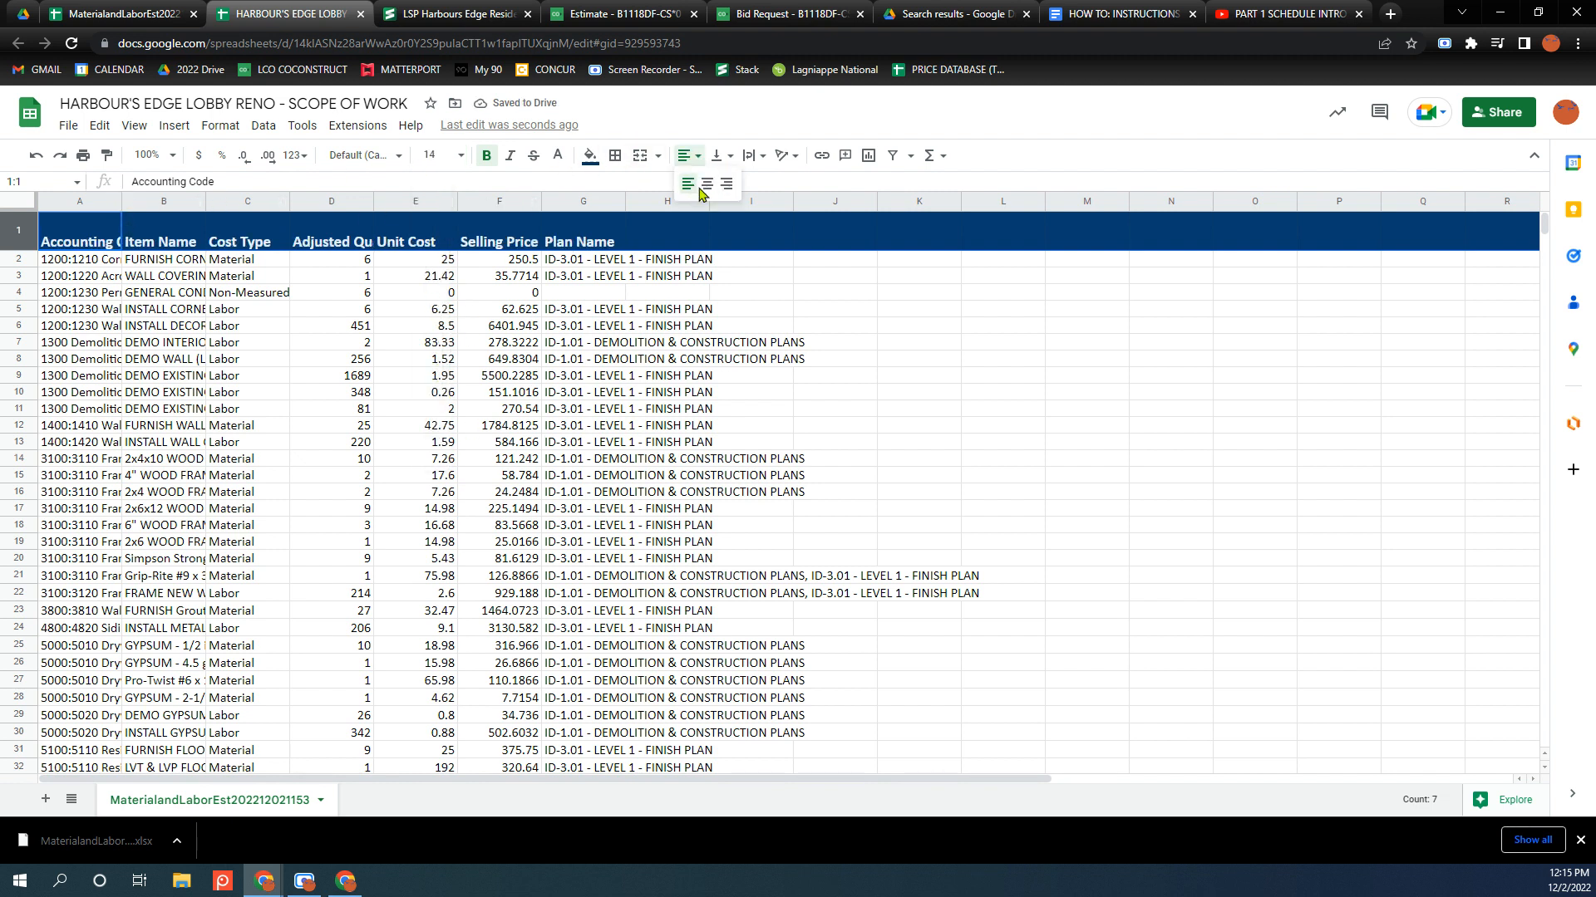
{"action": "left_click", "coordinate": [714, 183]}
{"action": "left_click", "coordinate": [715, 158]}
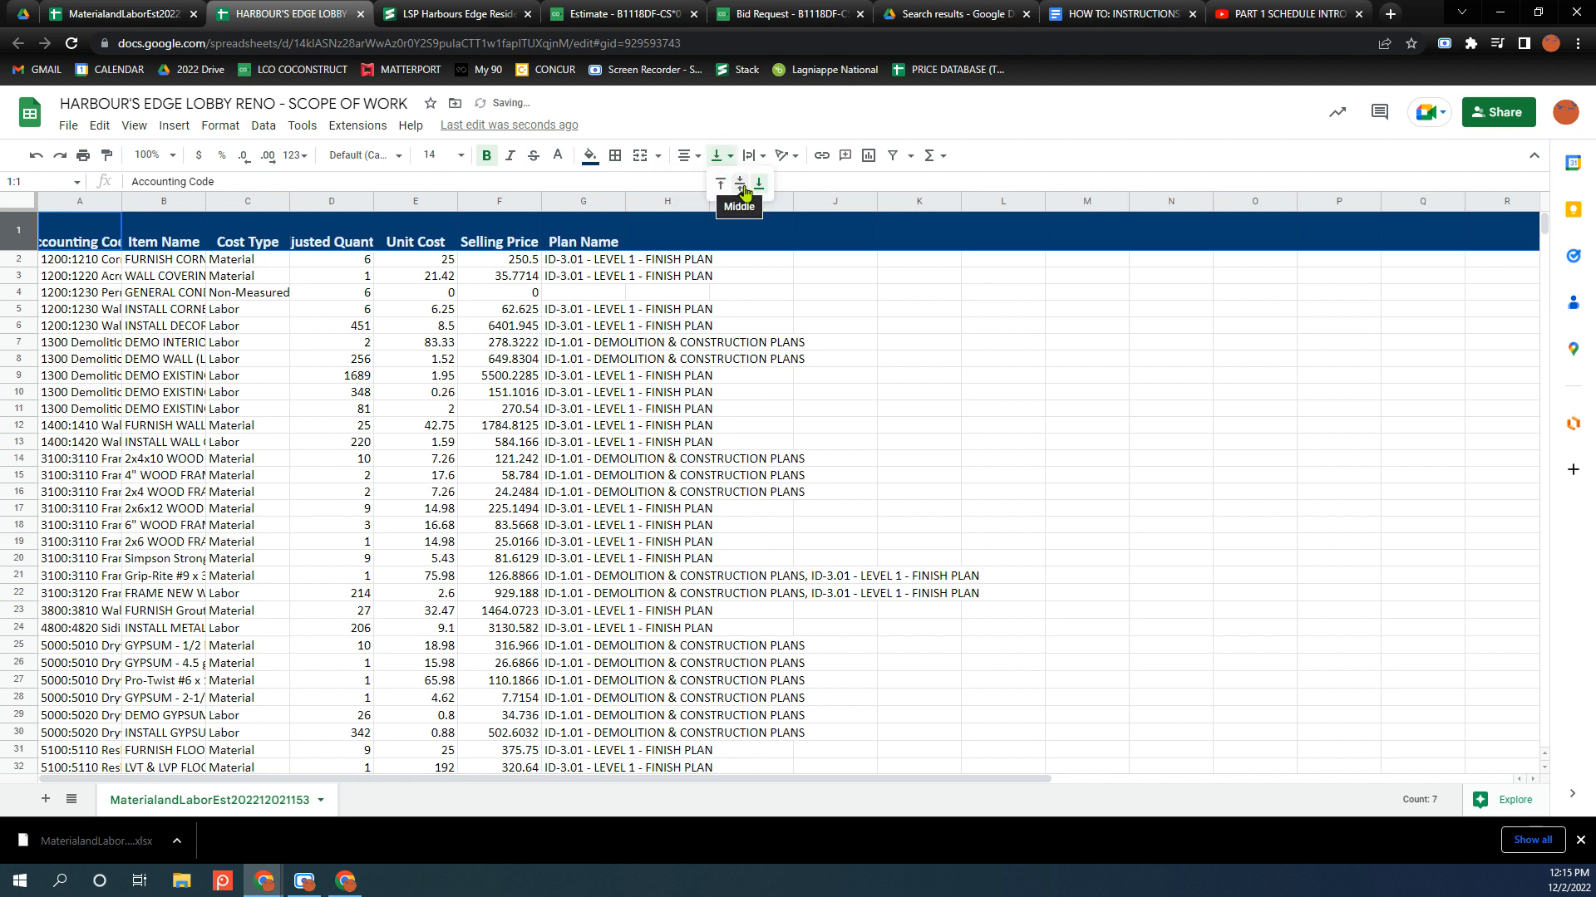
{"action": "left_click", "coordinate": [741, 187]}
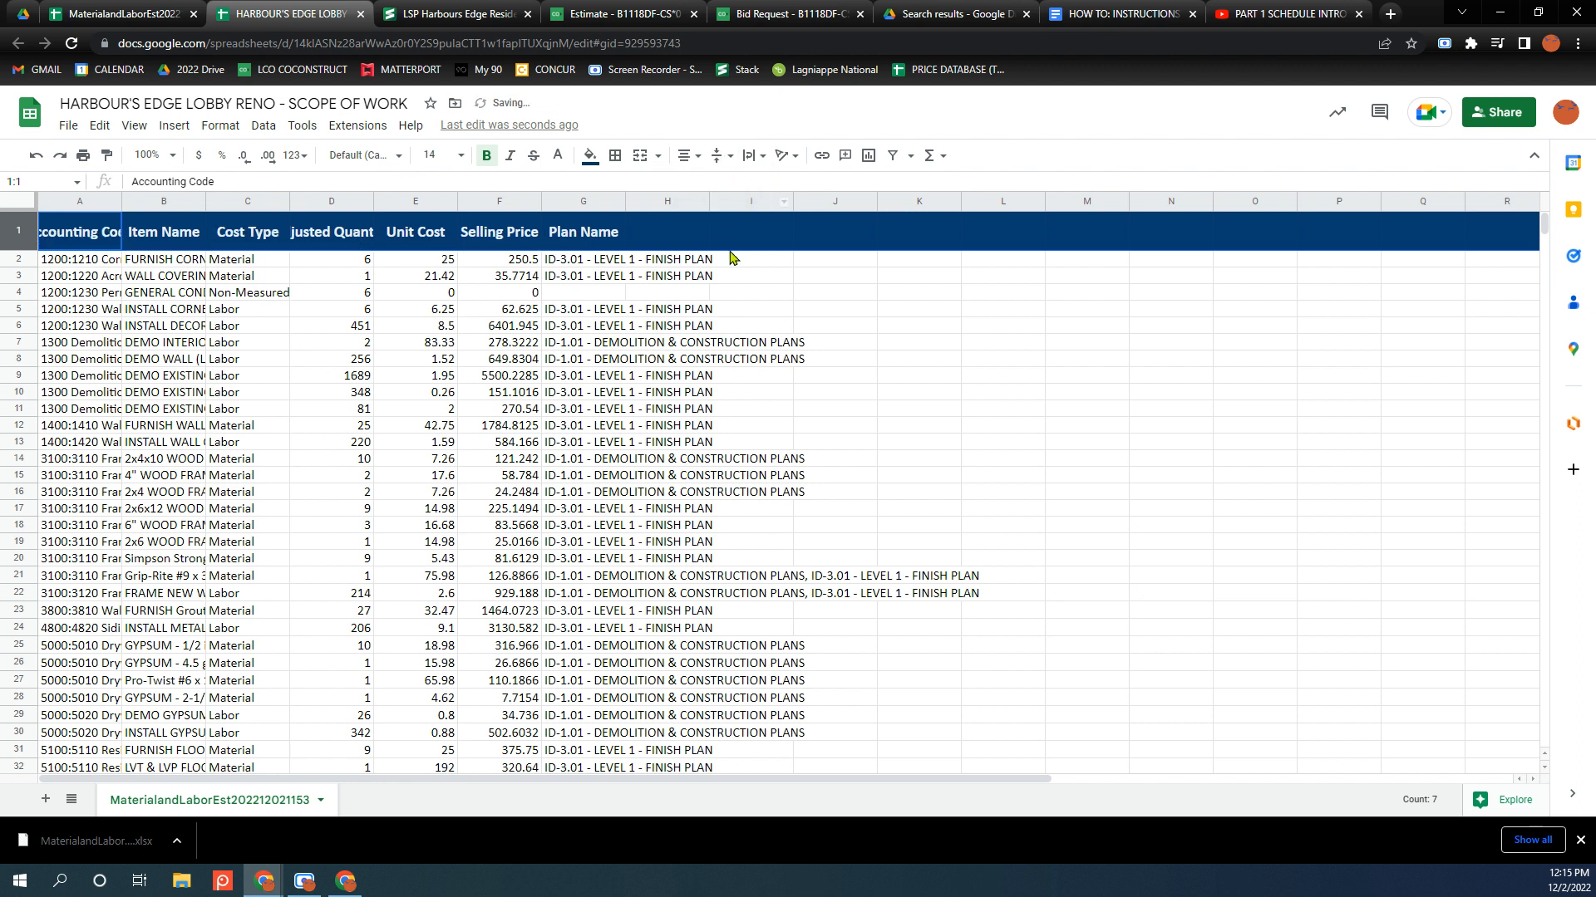
{"action": "left_click_drag", "start_coordinate": [121, 201], "coordinate": [819, 201]}
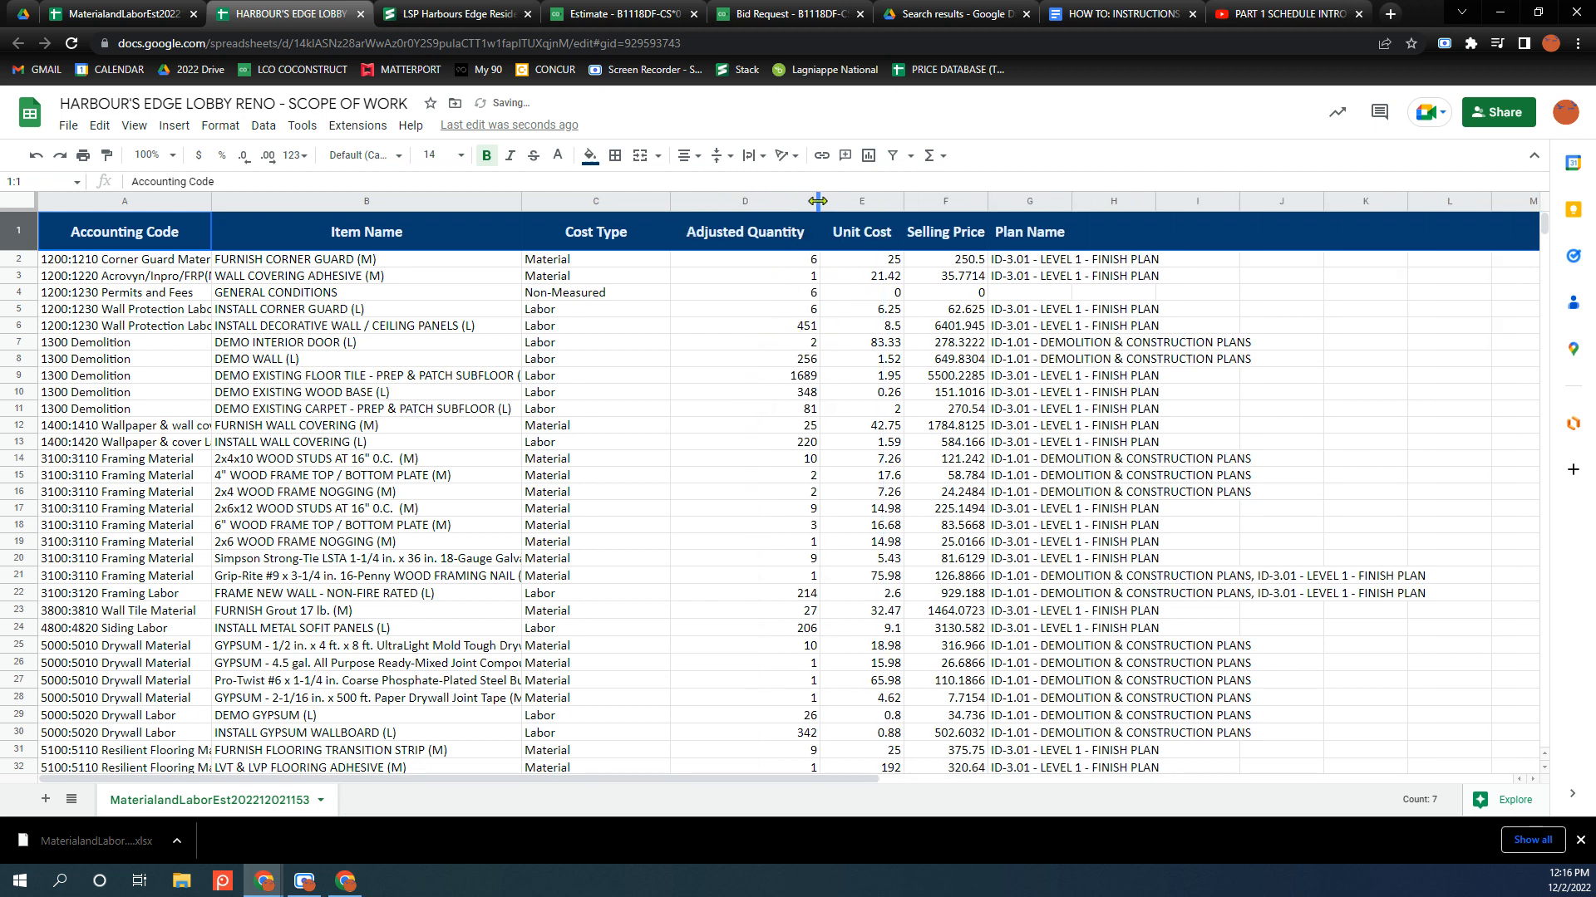
- Change the 'Adjusted Quantity' header to 'QTY' and narrow column D to fit
{"action": "double_click", "coordinate": [723, 233]}
{"action": "double_click", "coordinate": [706, 225]}
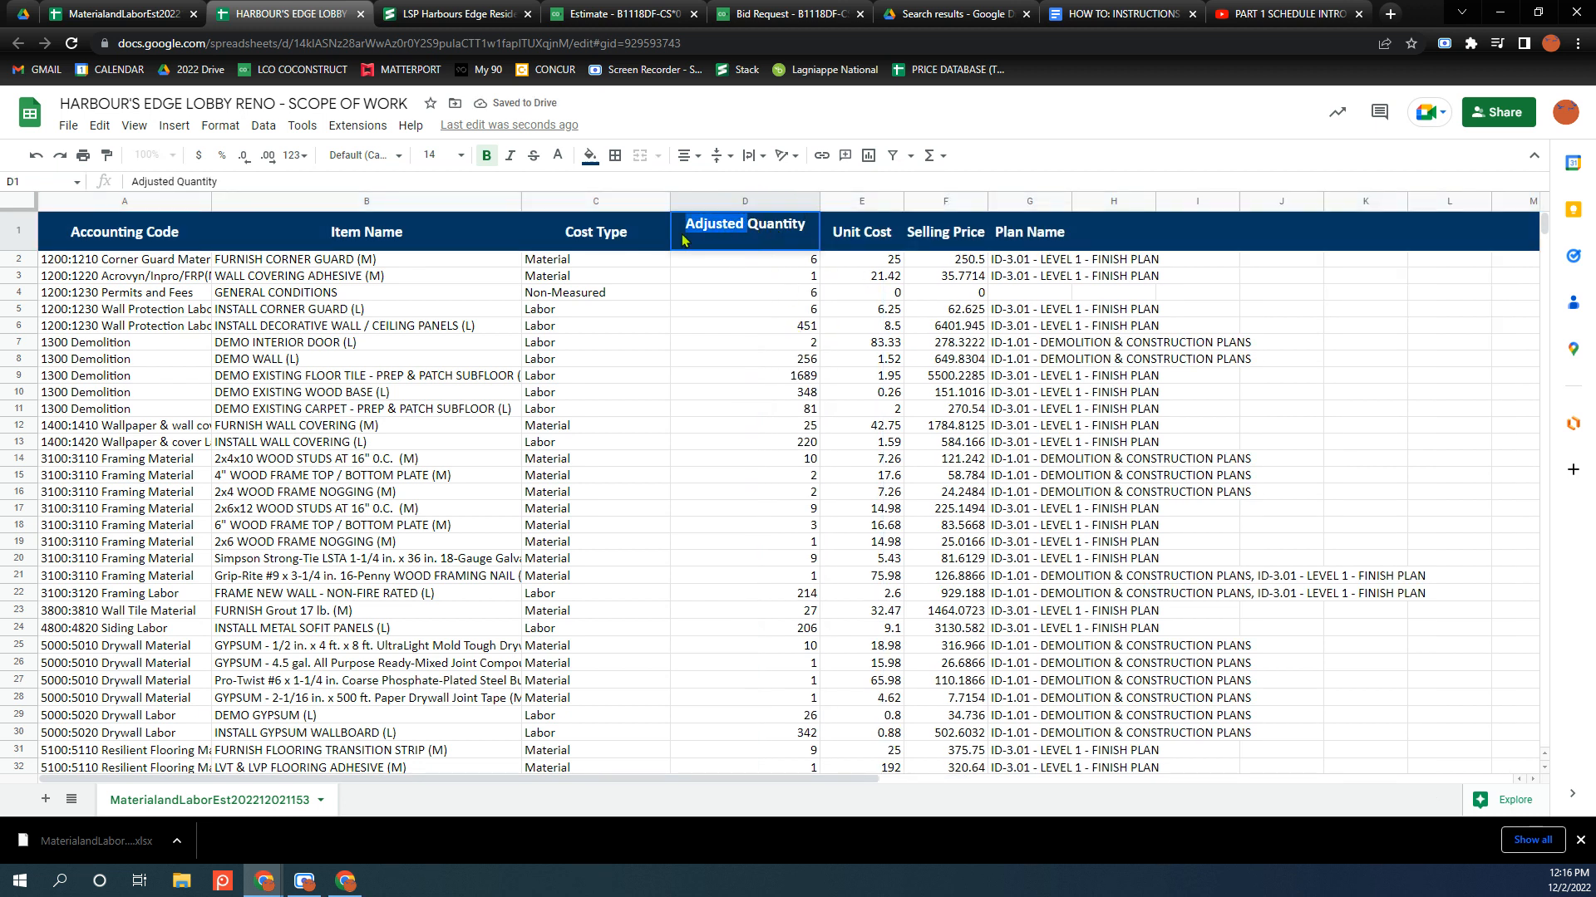
{"action": "key", "text": "BackSpace"}
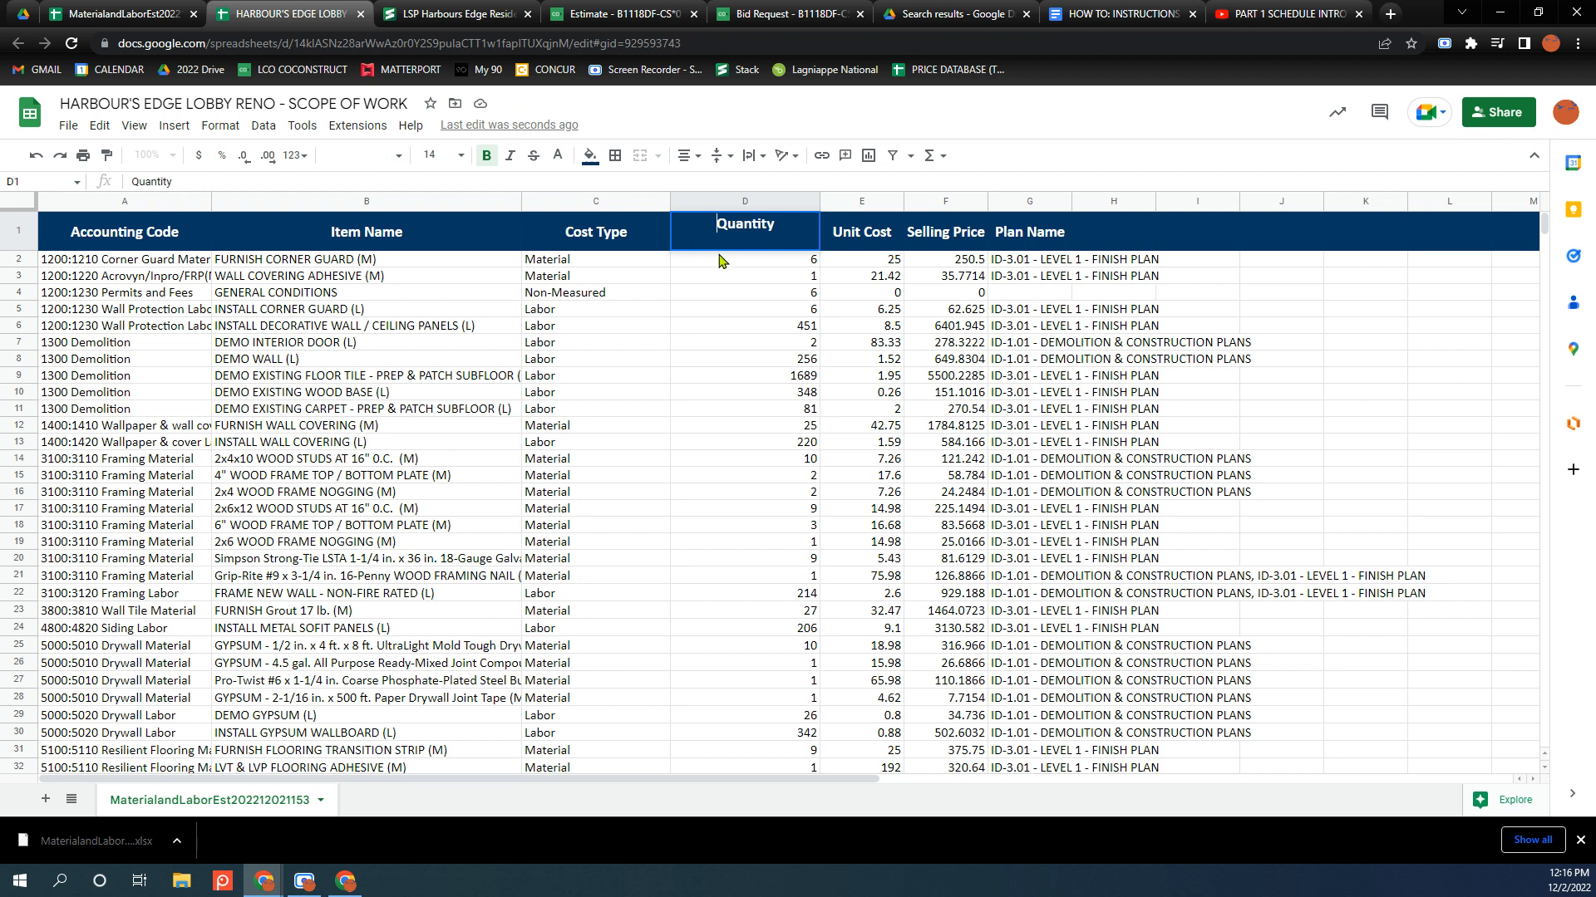
{"action": "left_click", "coordinate": [760, 326]}
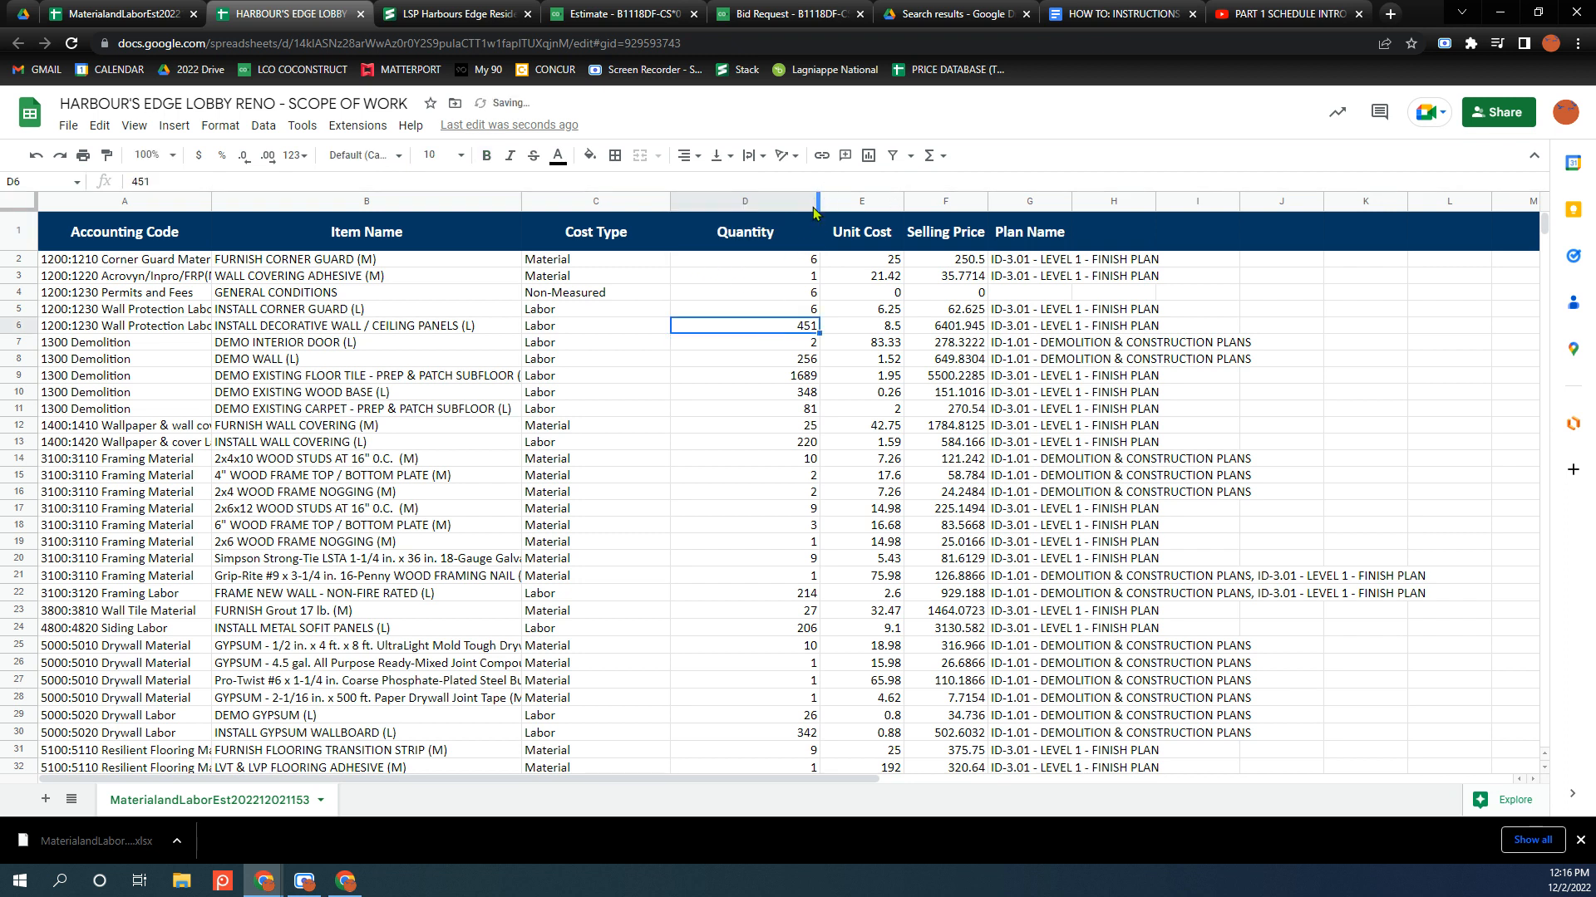
{"action": "left_click", "coordinate": [788, 243]}
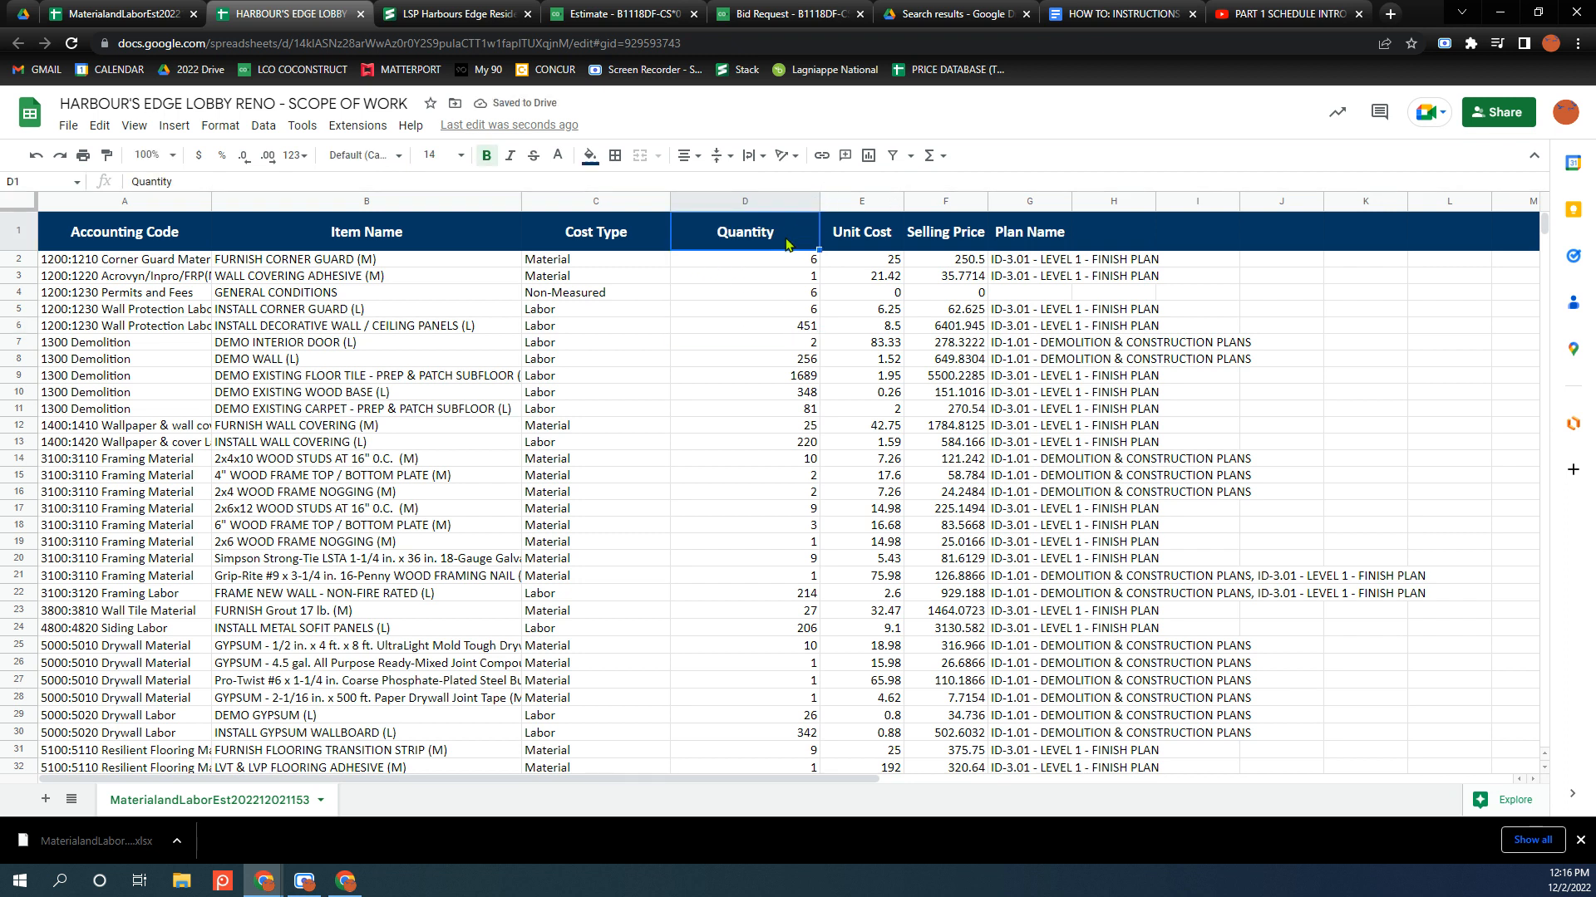
{"action": "type", "text": "QTY"}
{"action": "left_click", "coordinate": [767, 293]}
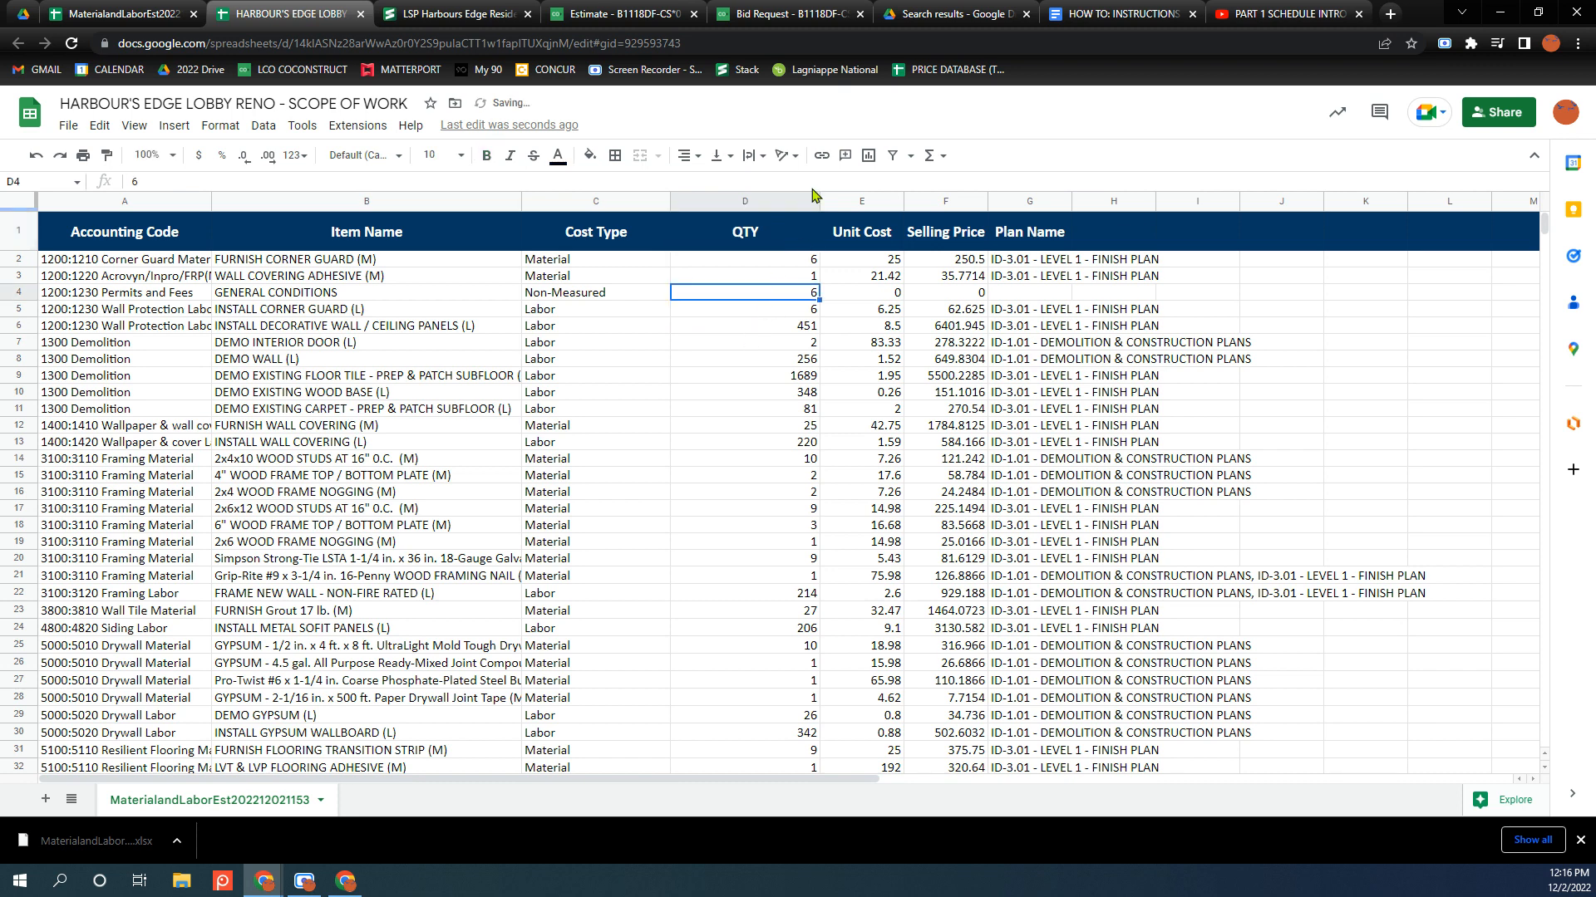
{"action": "left_click_drag", "start_coordinate": [819, 201], "coordinate": [715, 223]}
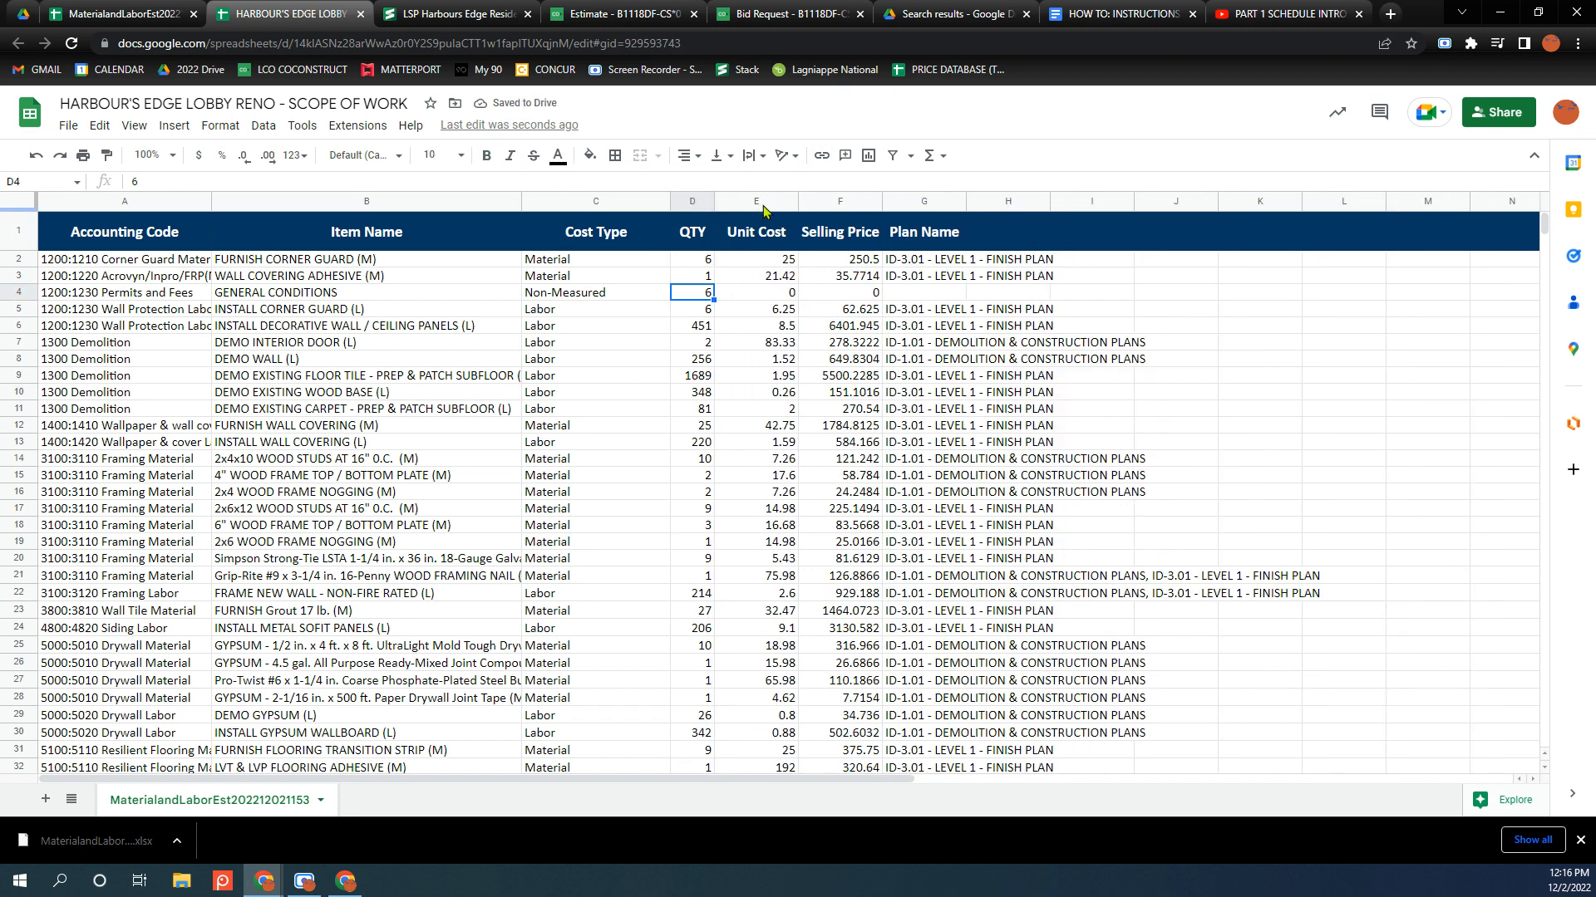
- Format the Unit Cost and Selling Price columns as currency
{"action": "left_click", "coordinate": [762, 202]}
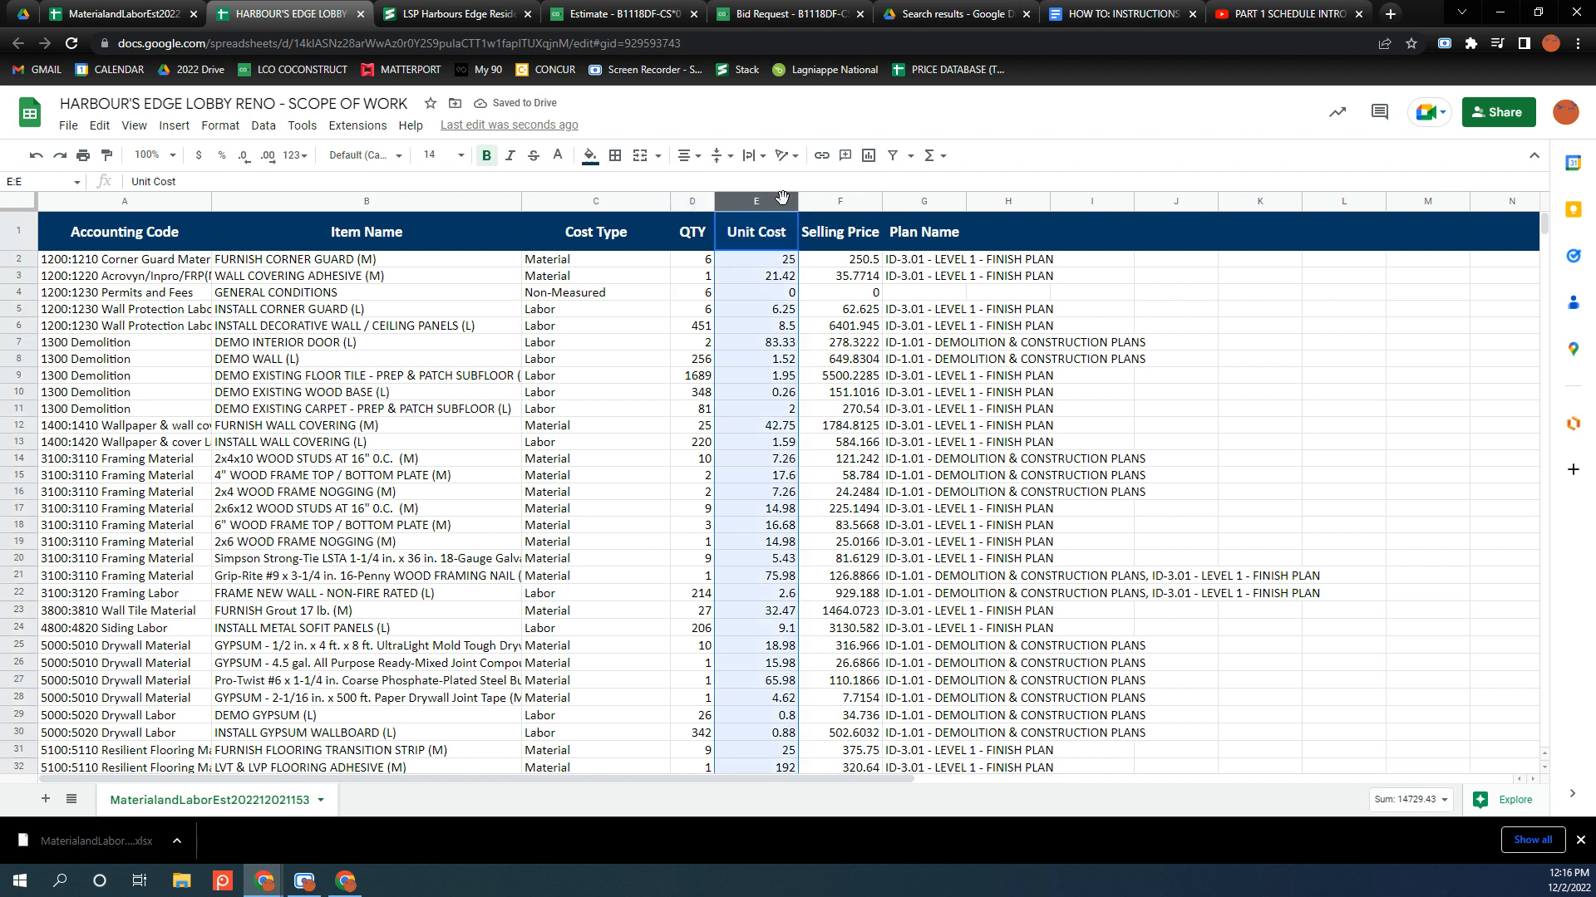
{"action": "left_click", "coordinate": [196, 157]}
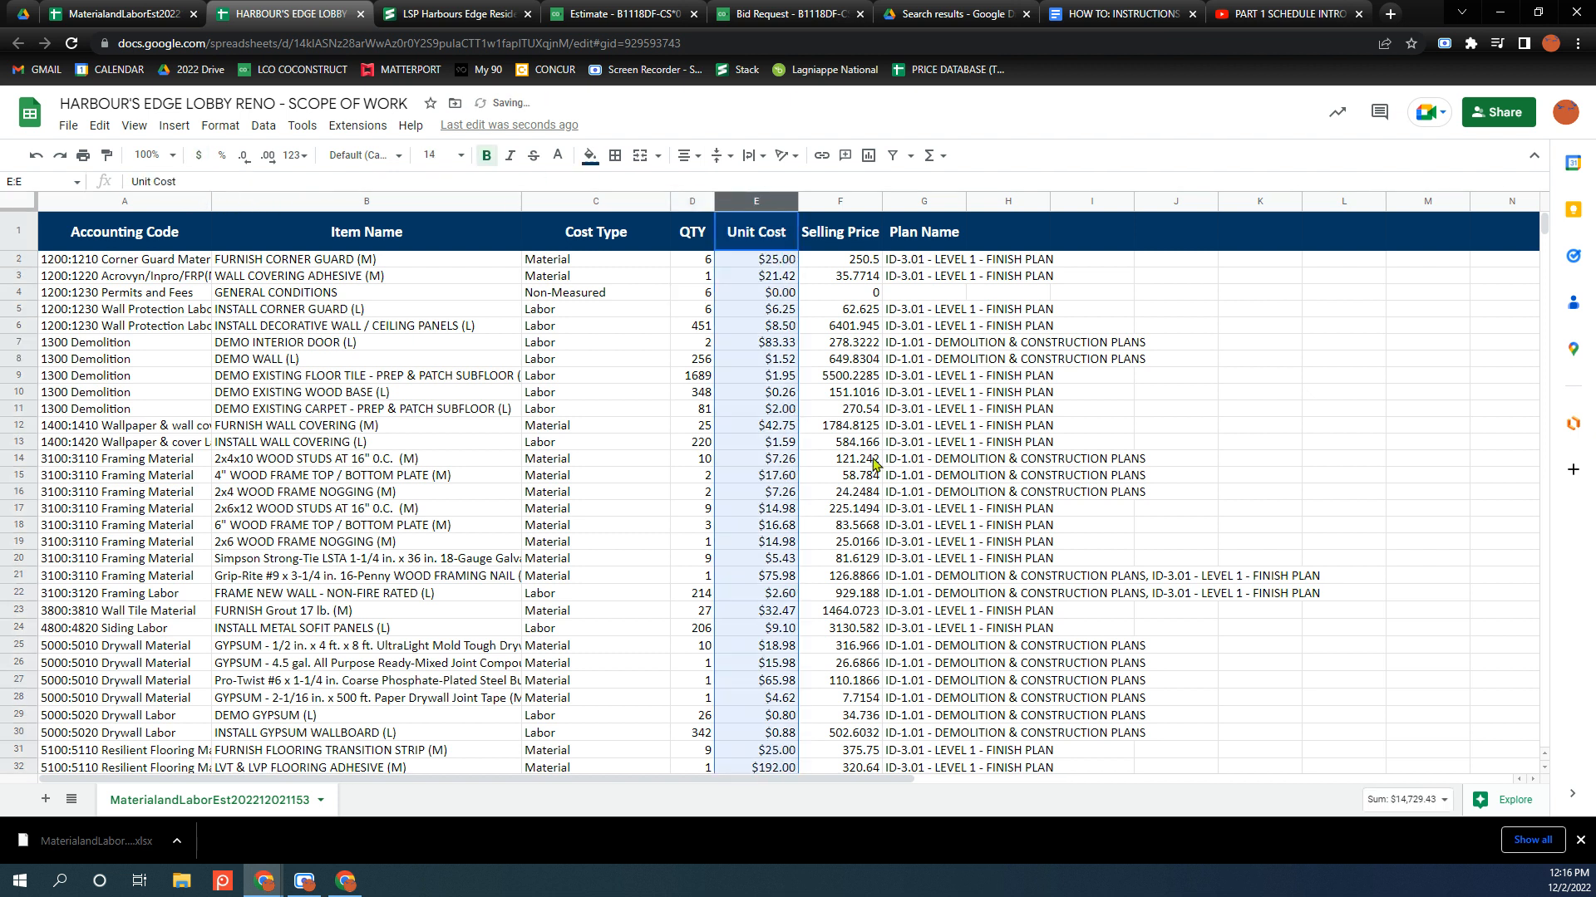
{"action": "left_click", "coordinate": [844, 205]}
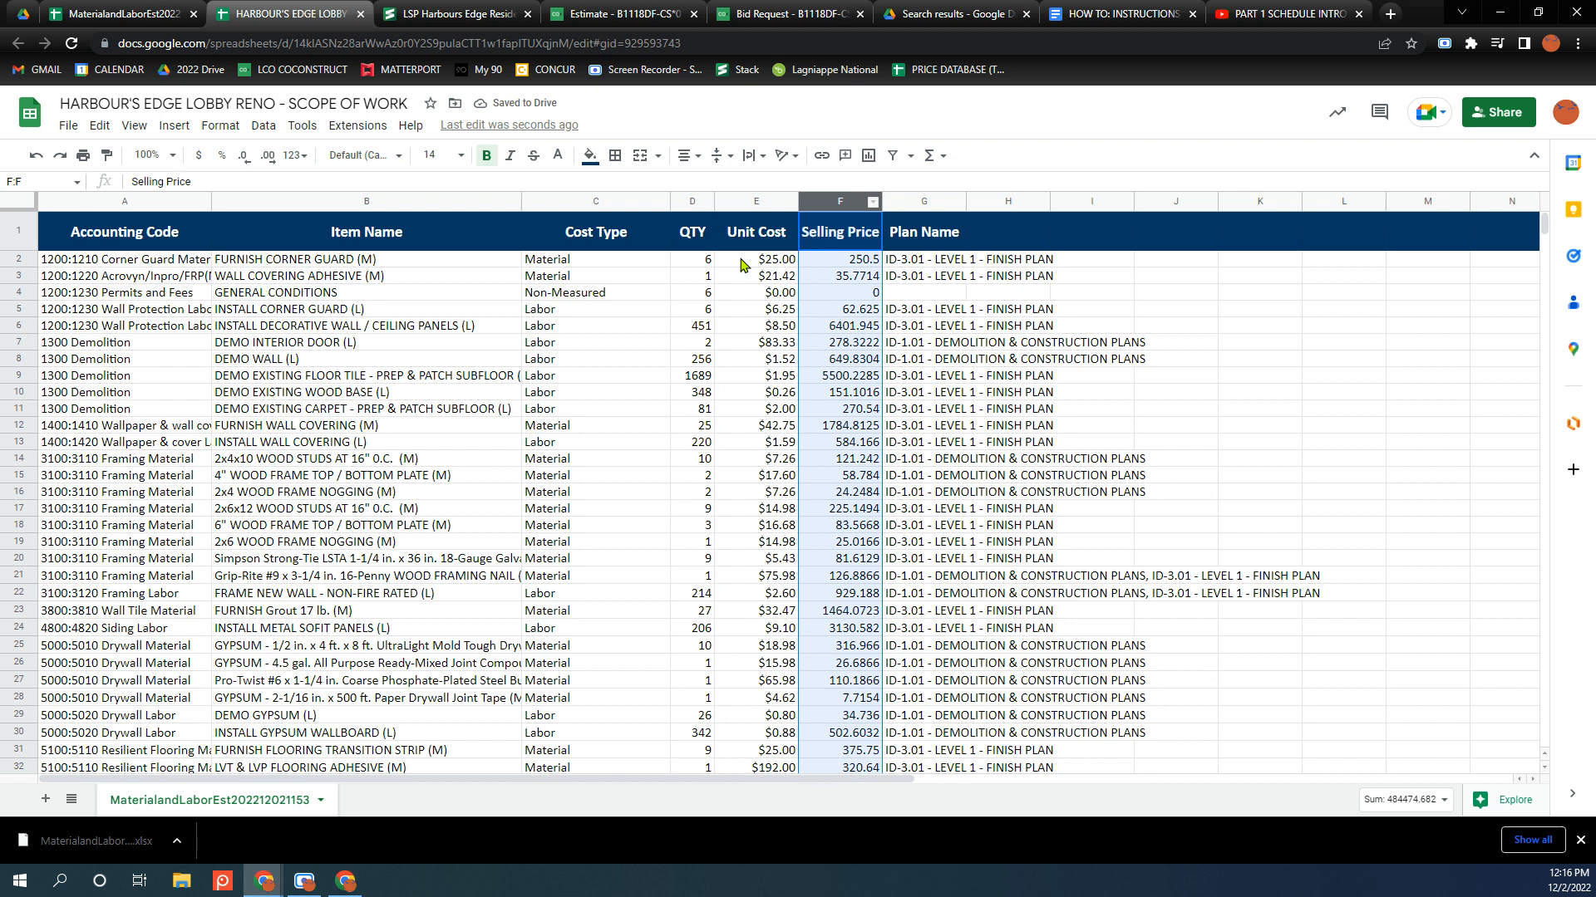
{"action": "left_click", "coordinate": [197, 156]}
{"action": "left_click", "coordinate": [990, 346]}
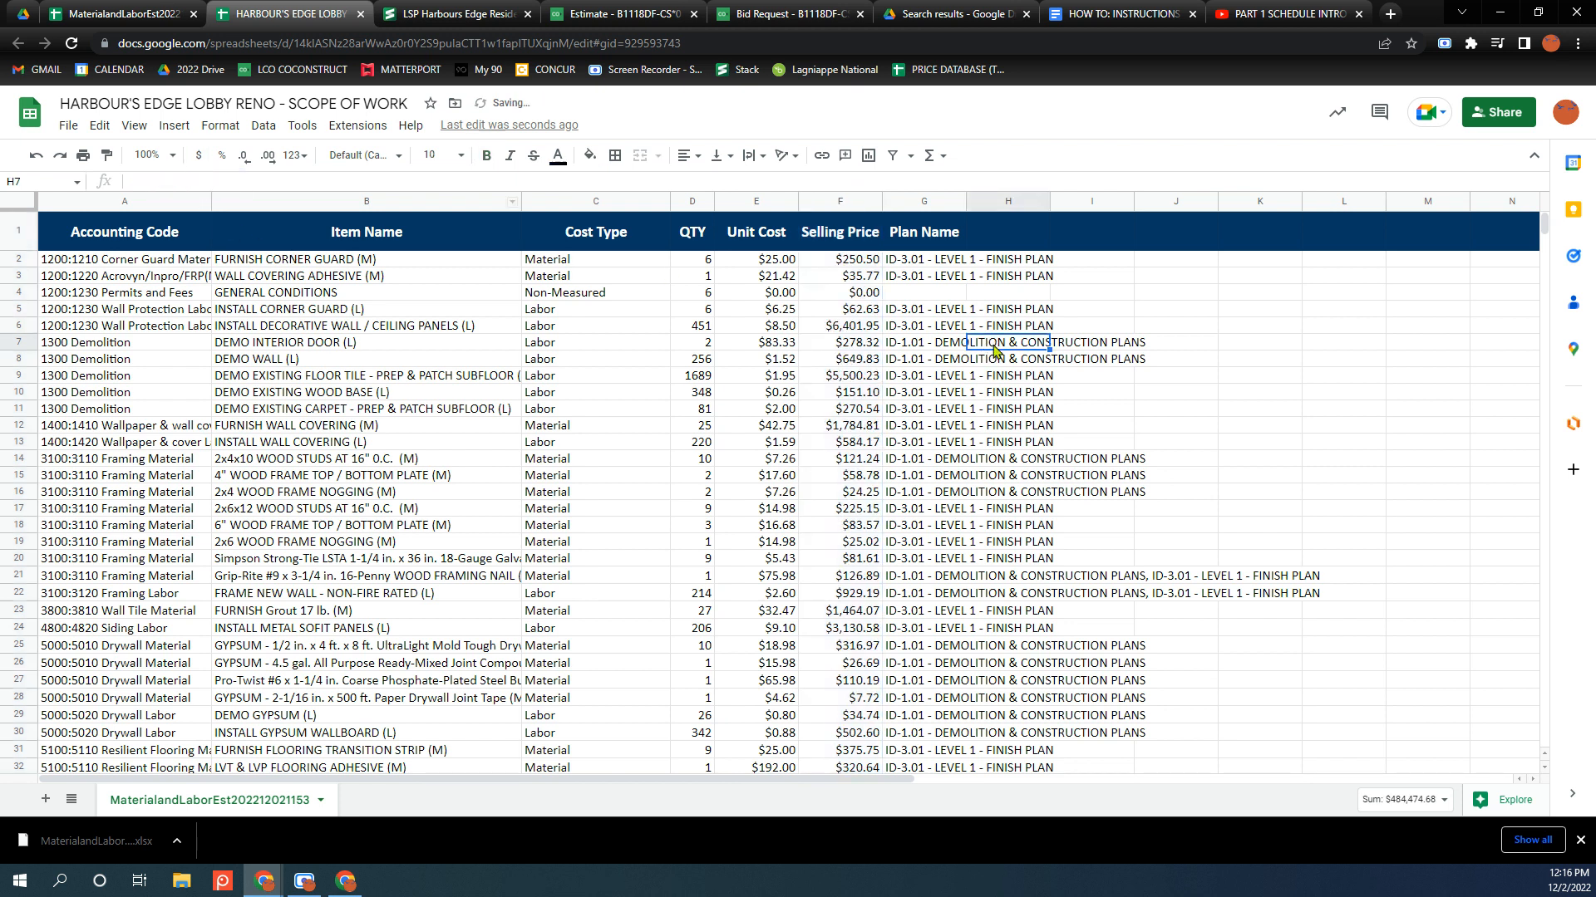
- Test =D2*E2 in K2 ($150.00 vs $250.50 Selling Price), then clear it
{"action": "left_click", "coordinate": [1253, 261]}
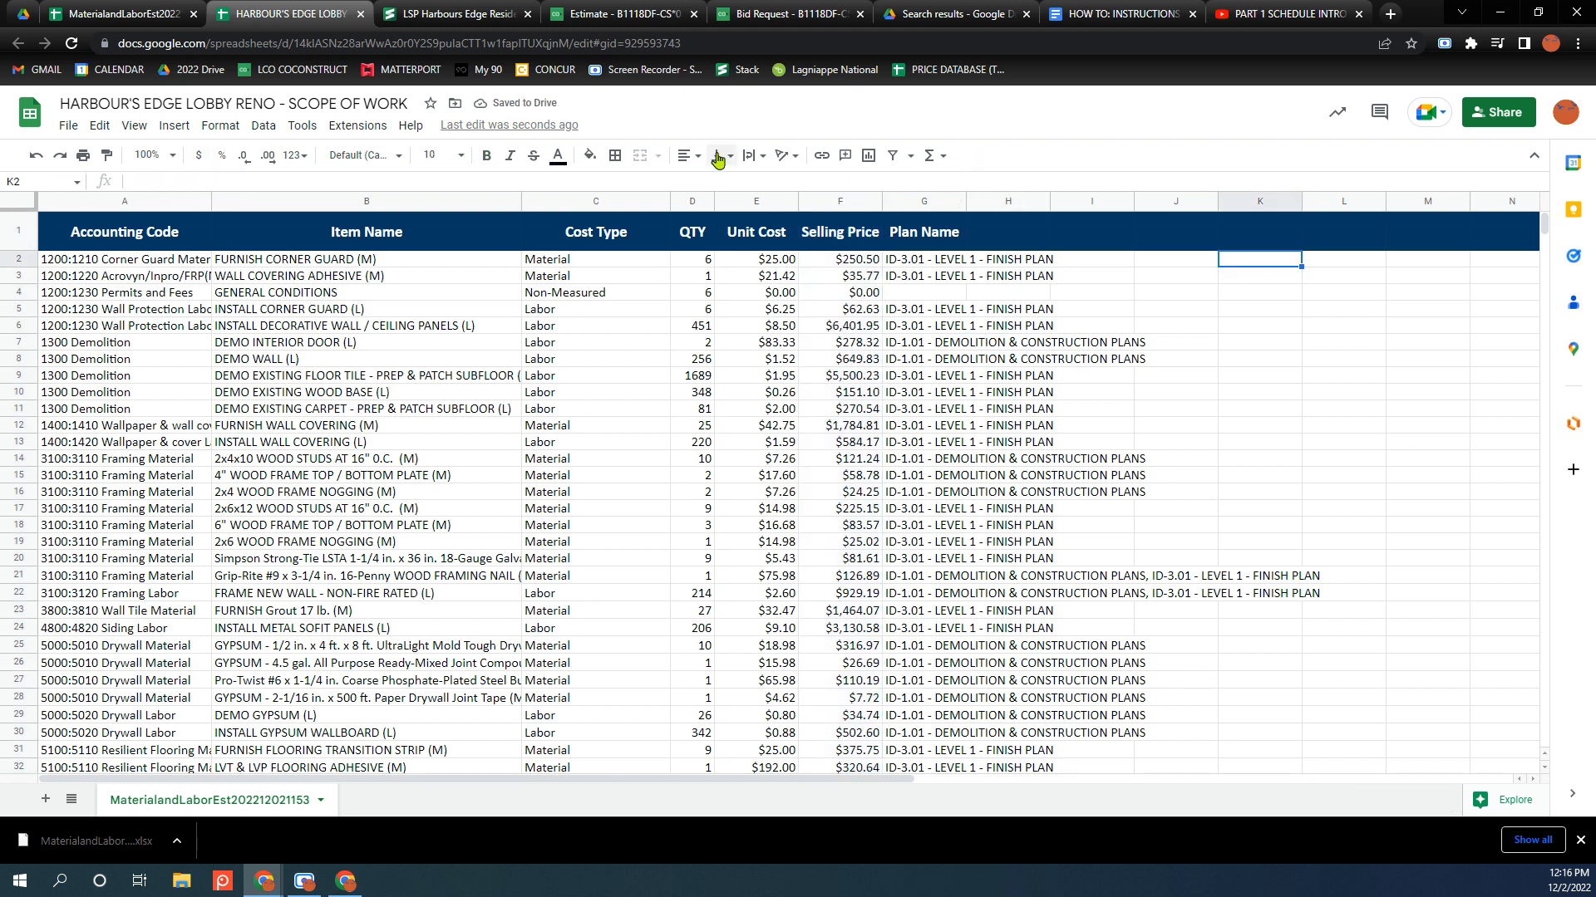
{"action": "type", "text": "="}
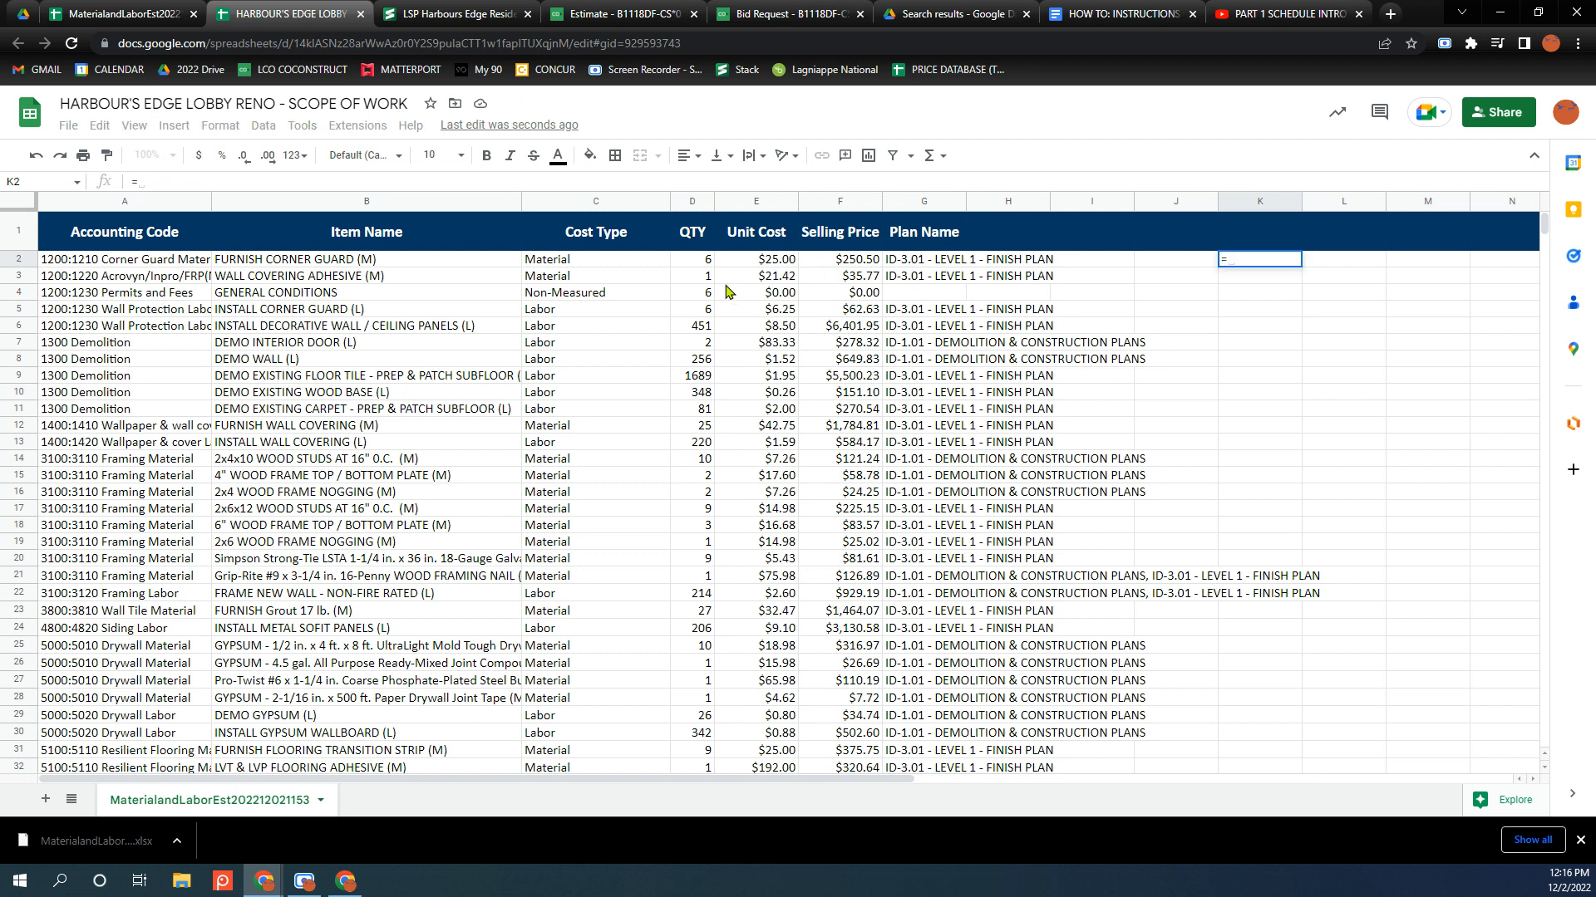
{"action": "left_click", "coordinate": [703, 264]}
{"action": "type", "text": "*"}
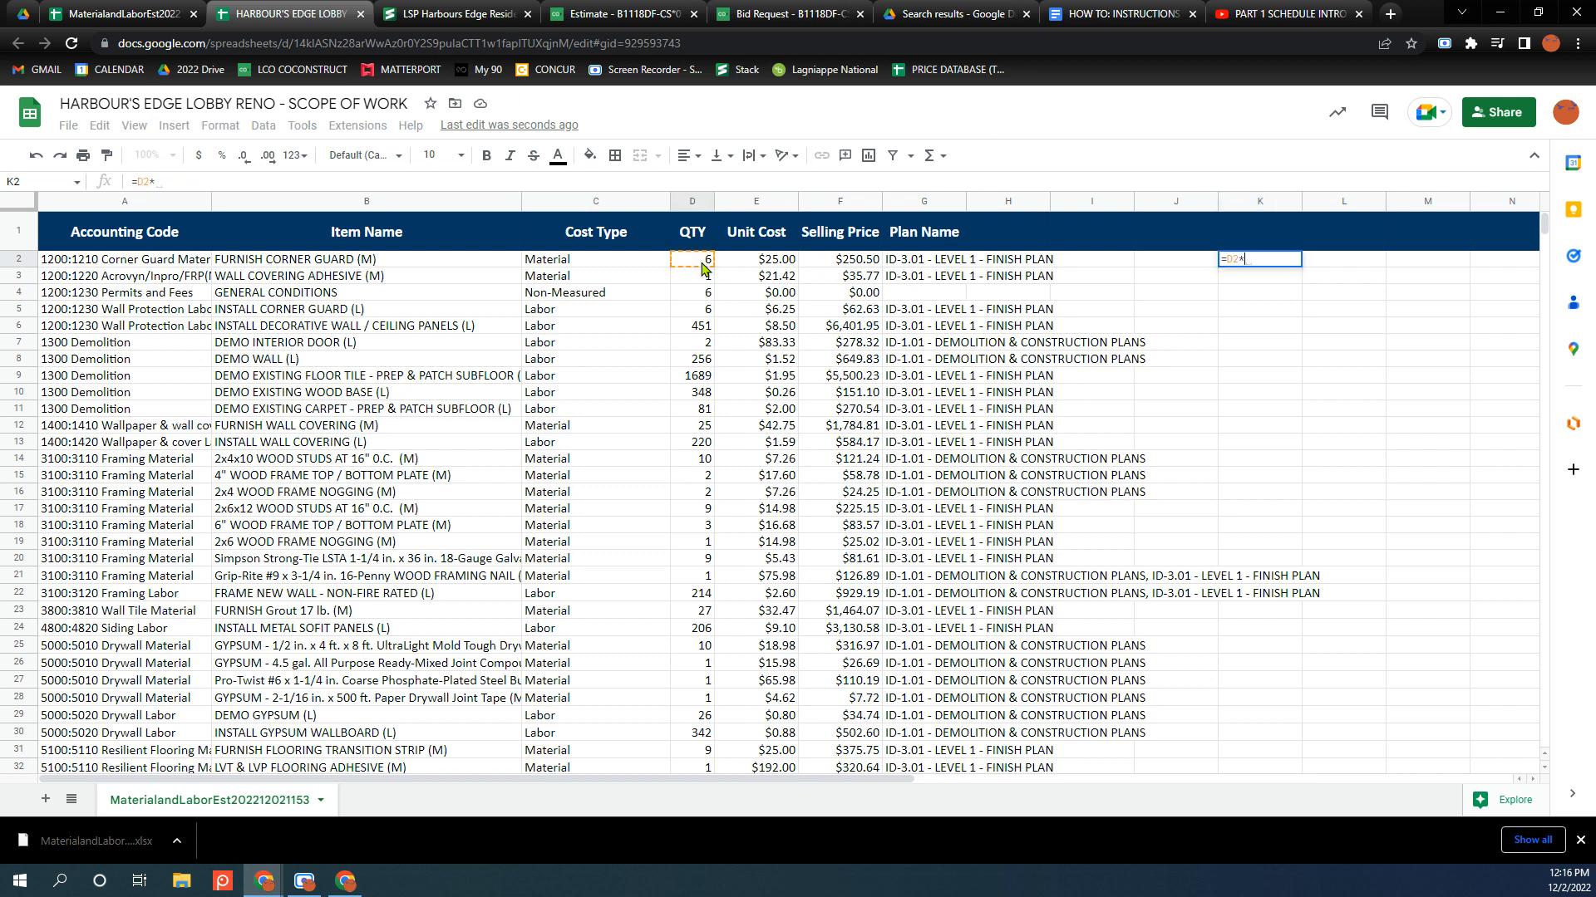
{"action": "left_click", "coordinate": [770, 262]}
{"action": "key", "text": "Return"}
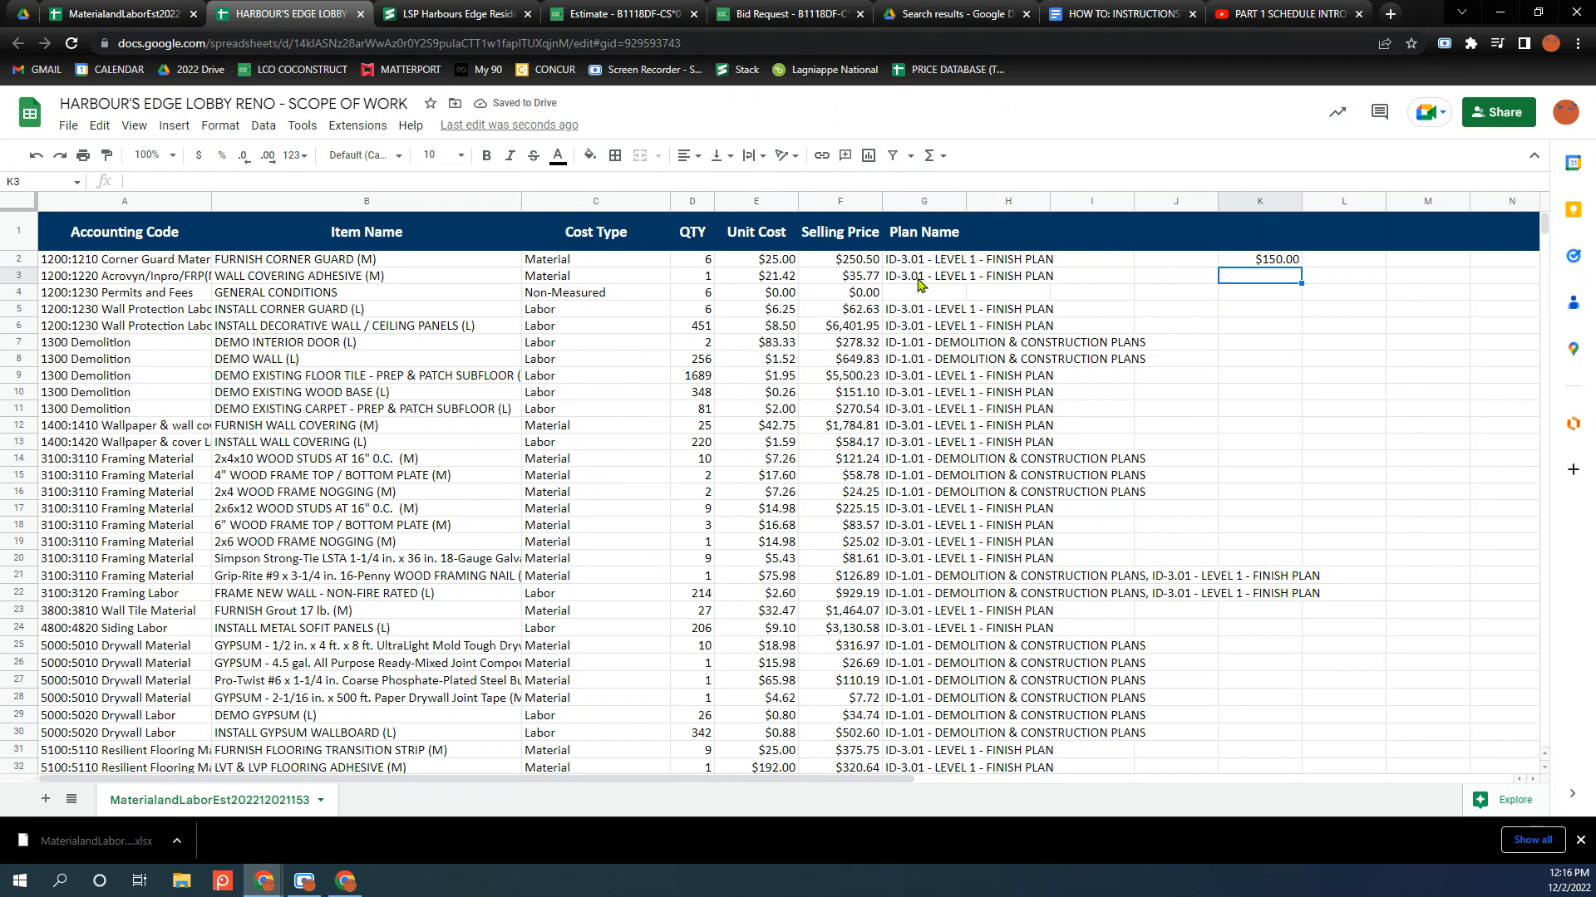
{"action": "left_click", "coordinate": [859, 263]}
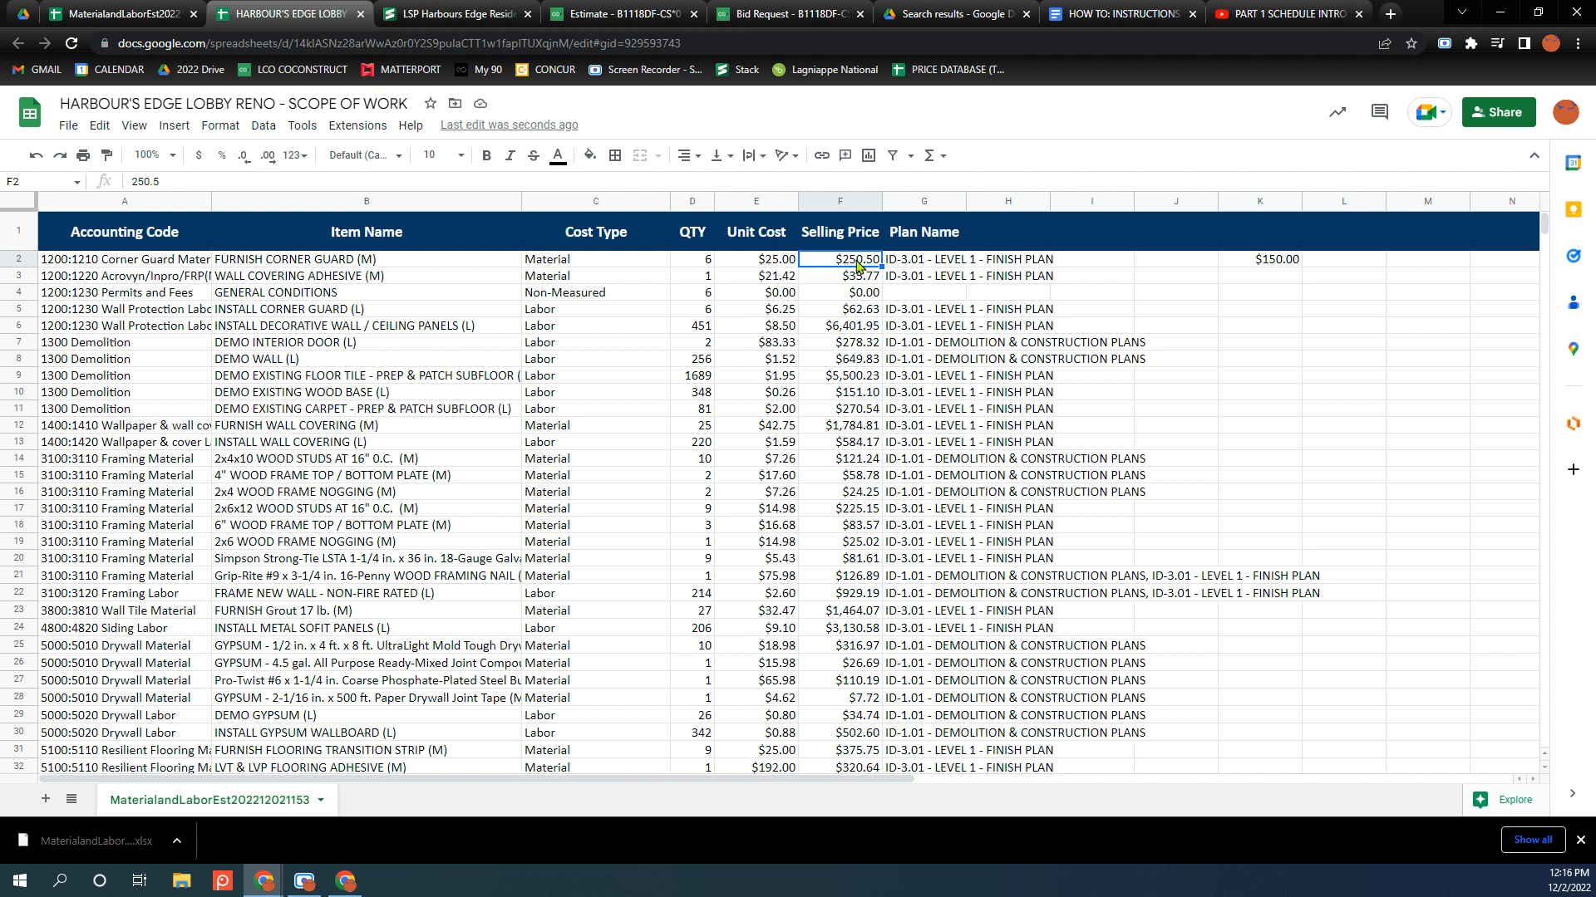
{"action": "left_click", "coordinate": [1260, 261]}
{"action": "key", "text": "Delete"}
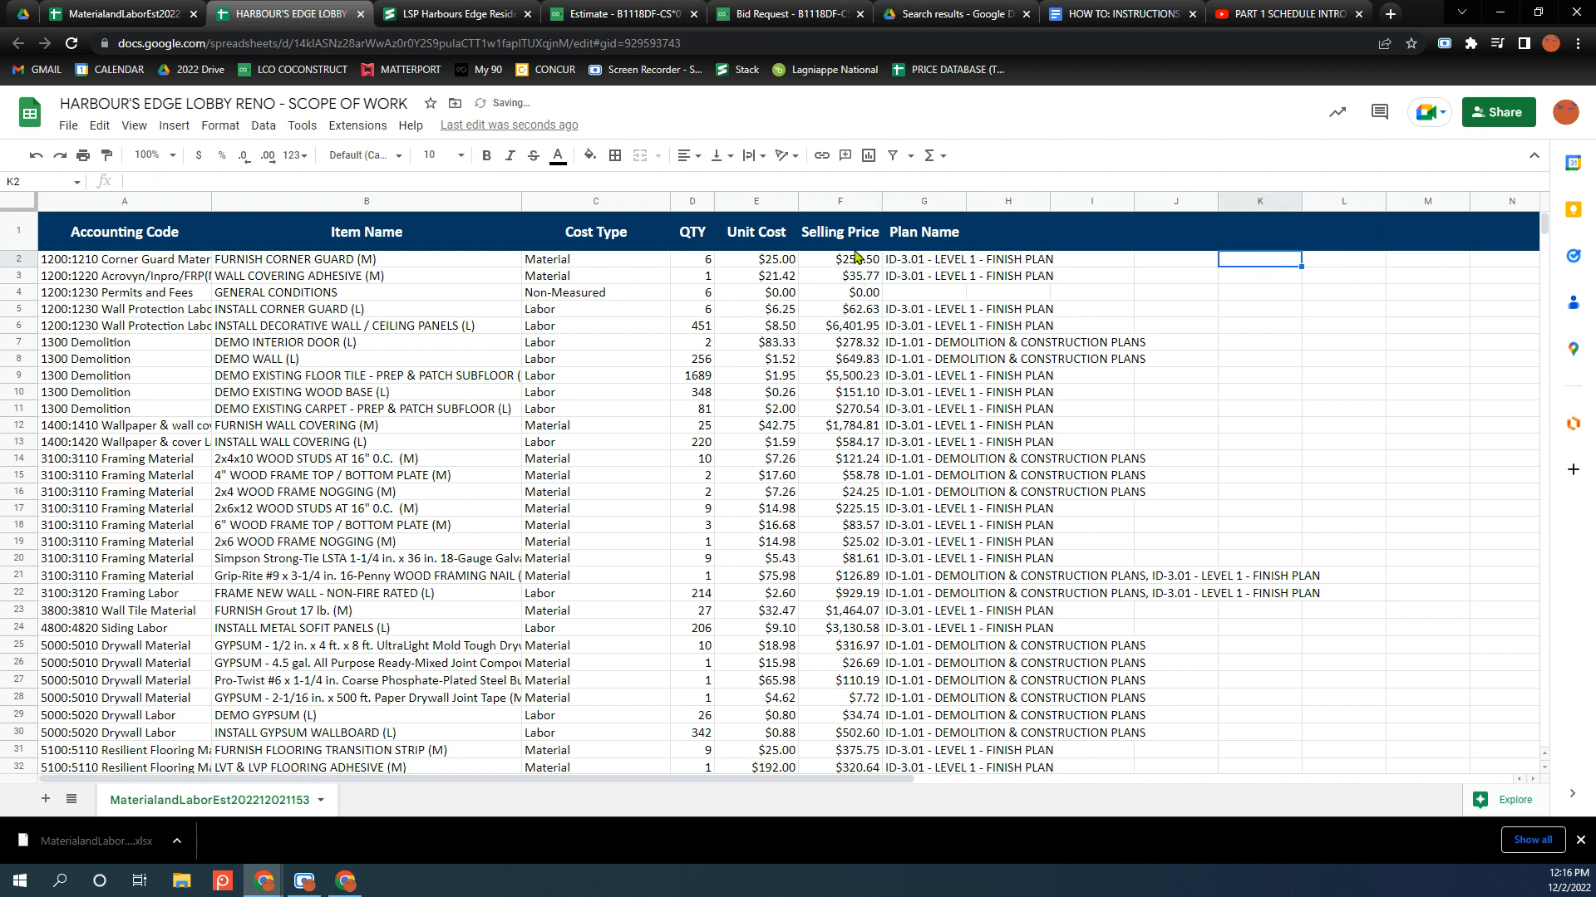
- Delete the Selling Price column and widen the Unit Cost column
{"action": "left_click", "coordinate": [848, 199]}
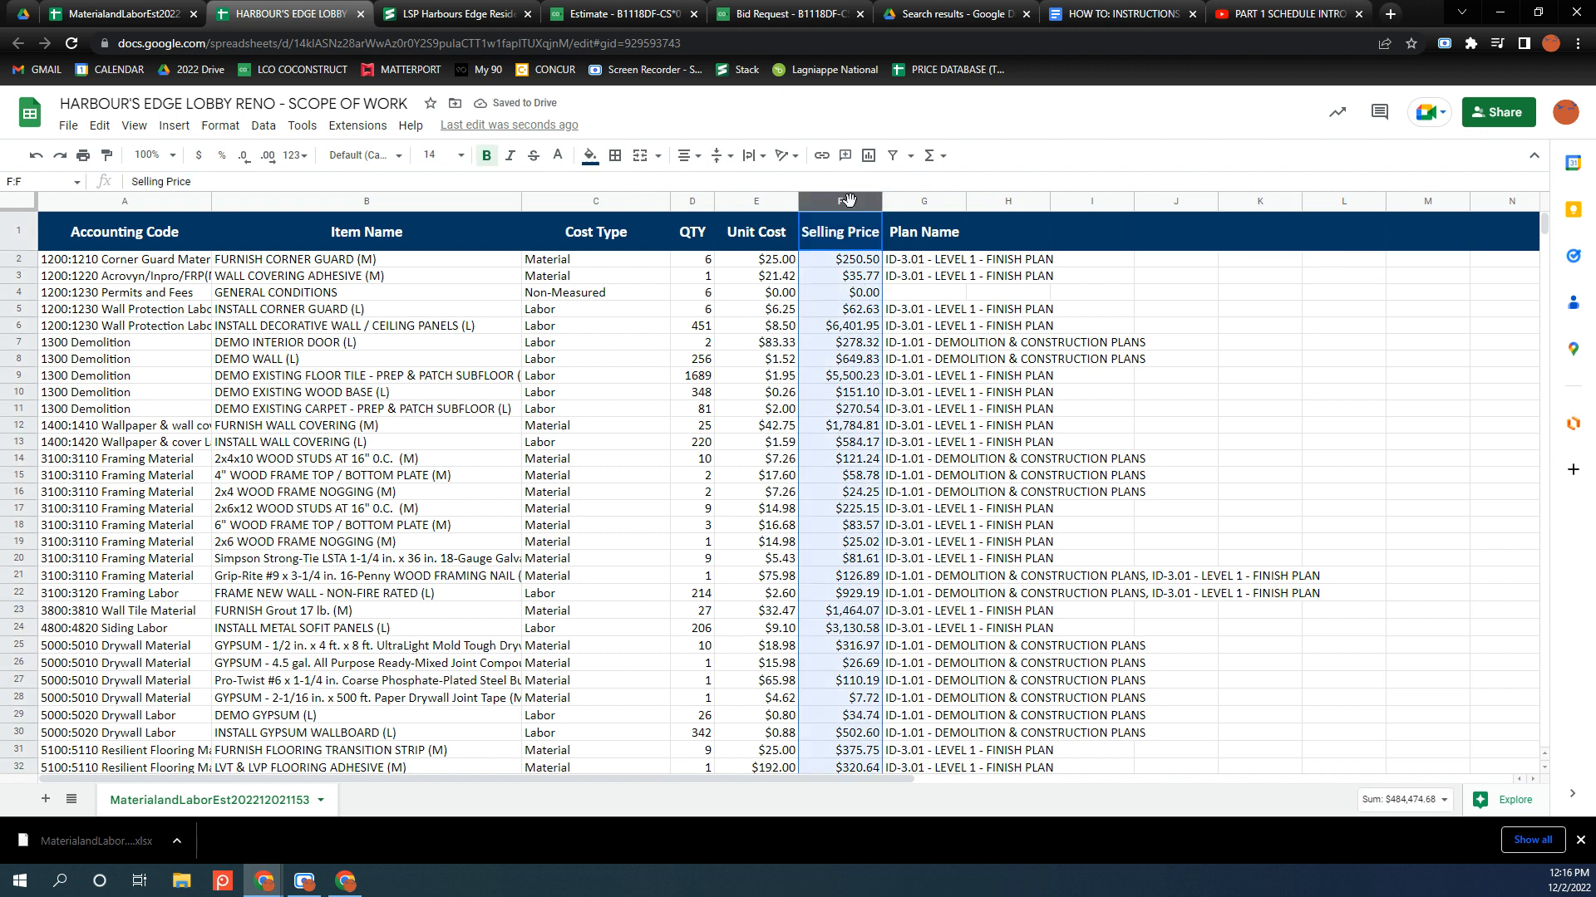
{"action": "right_click", "coordinate": [855, 206]}
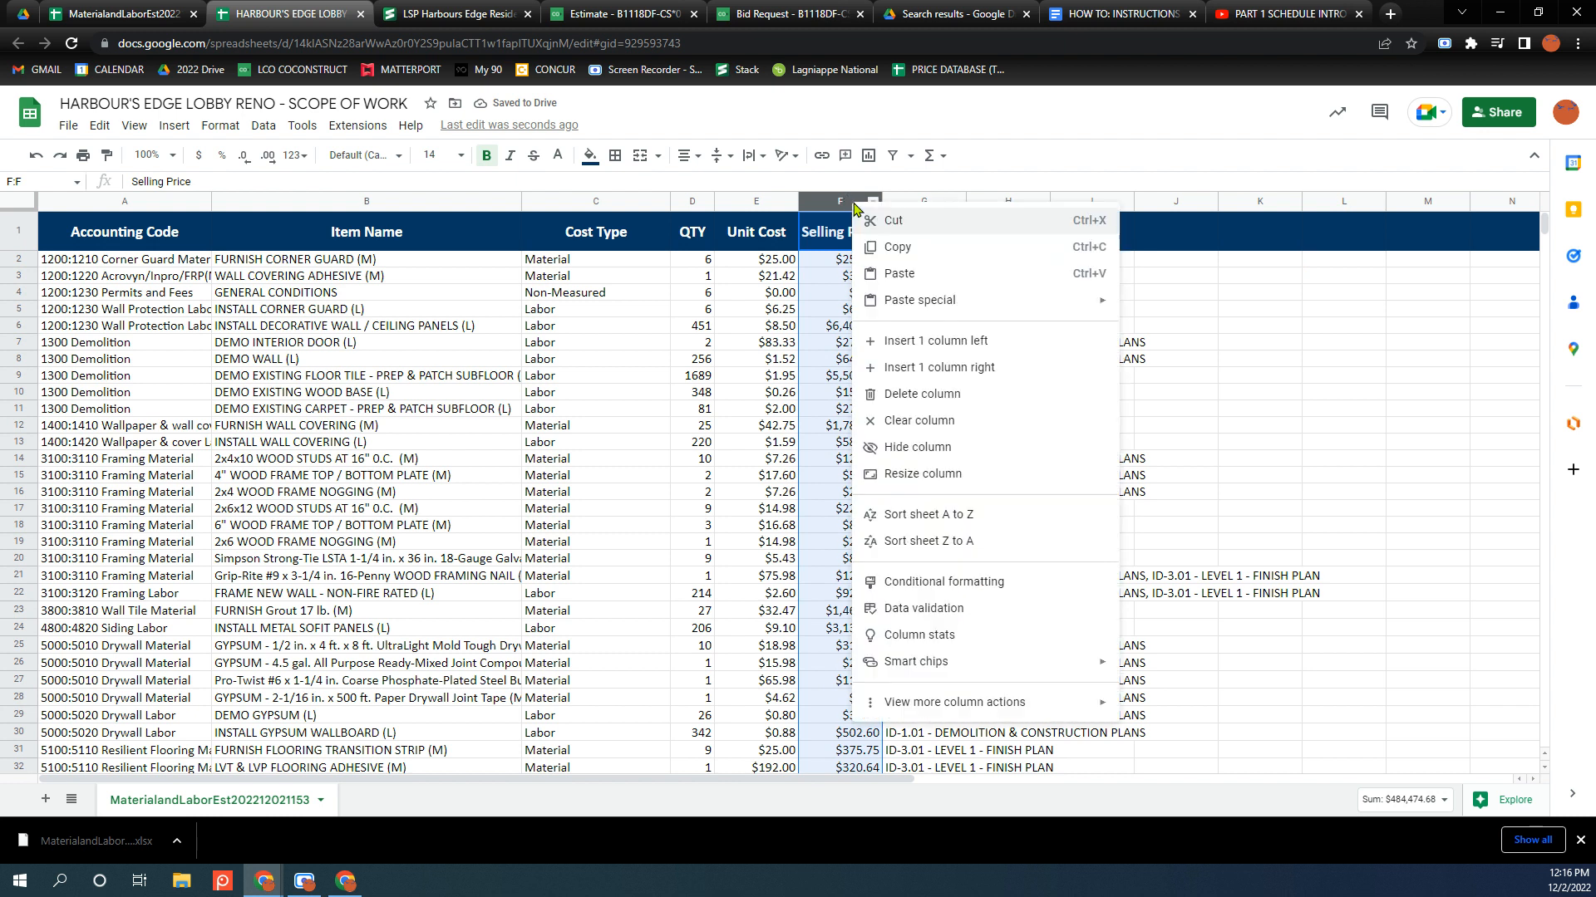
{"action": "left_click", "coordinate": [952, 401]}
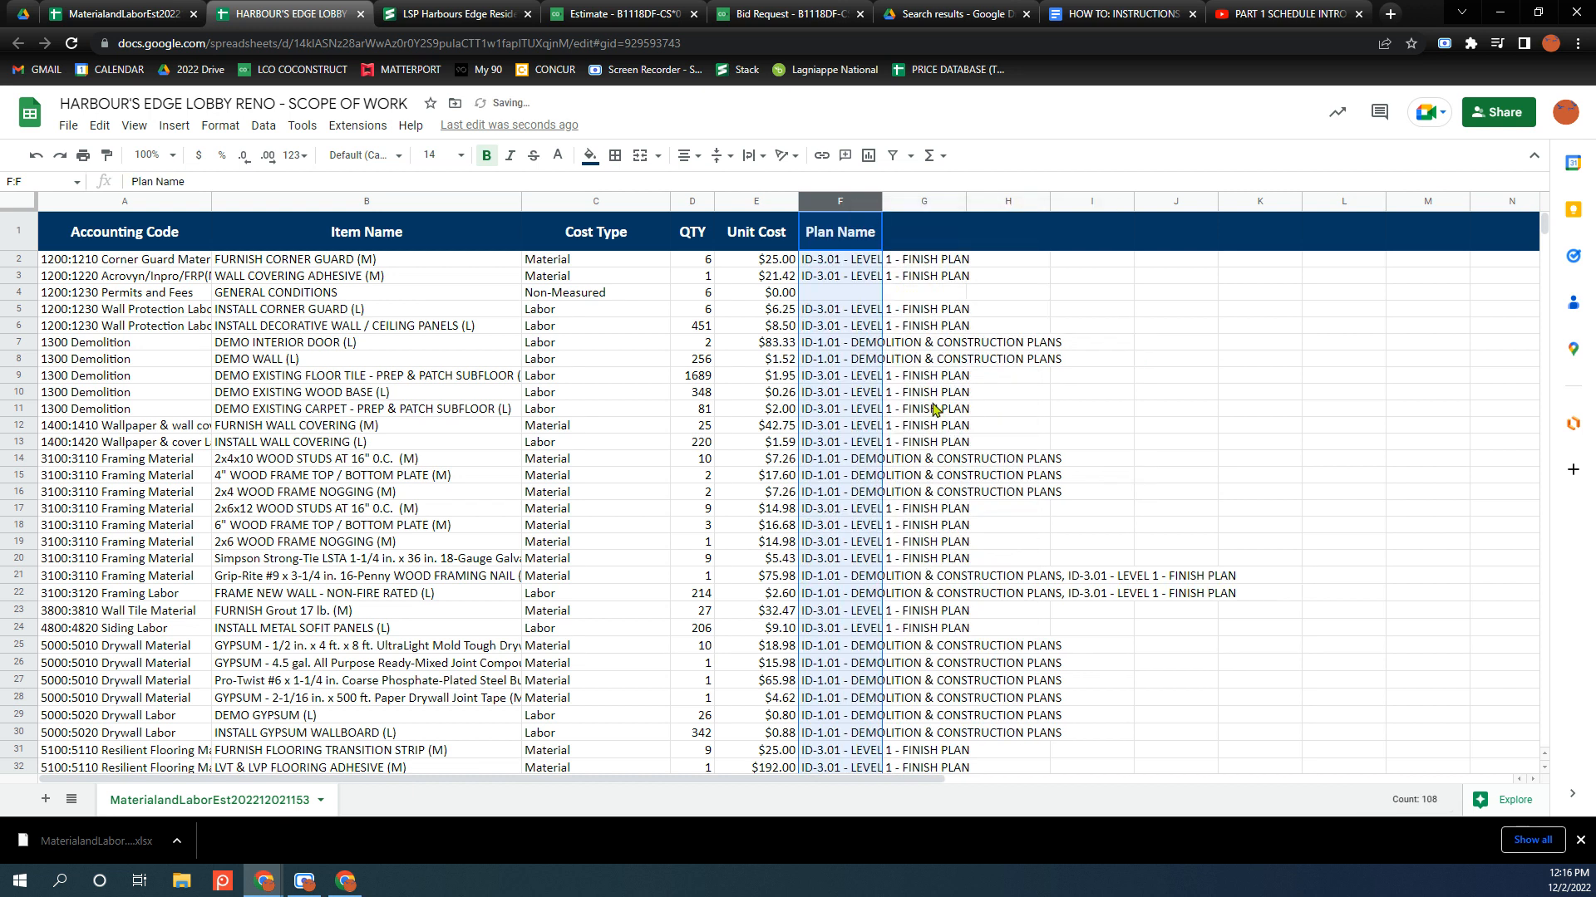
{"action": "left_click", "coordinate": [834, 381]}
{"action": "left_click_drag", "start_coordinate": [798, 208], "coordinate": [908, 295]}
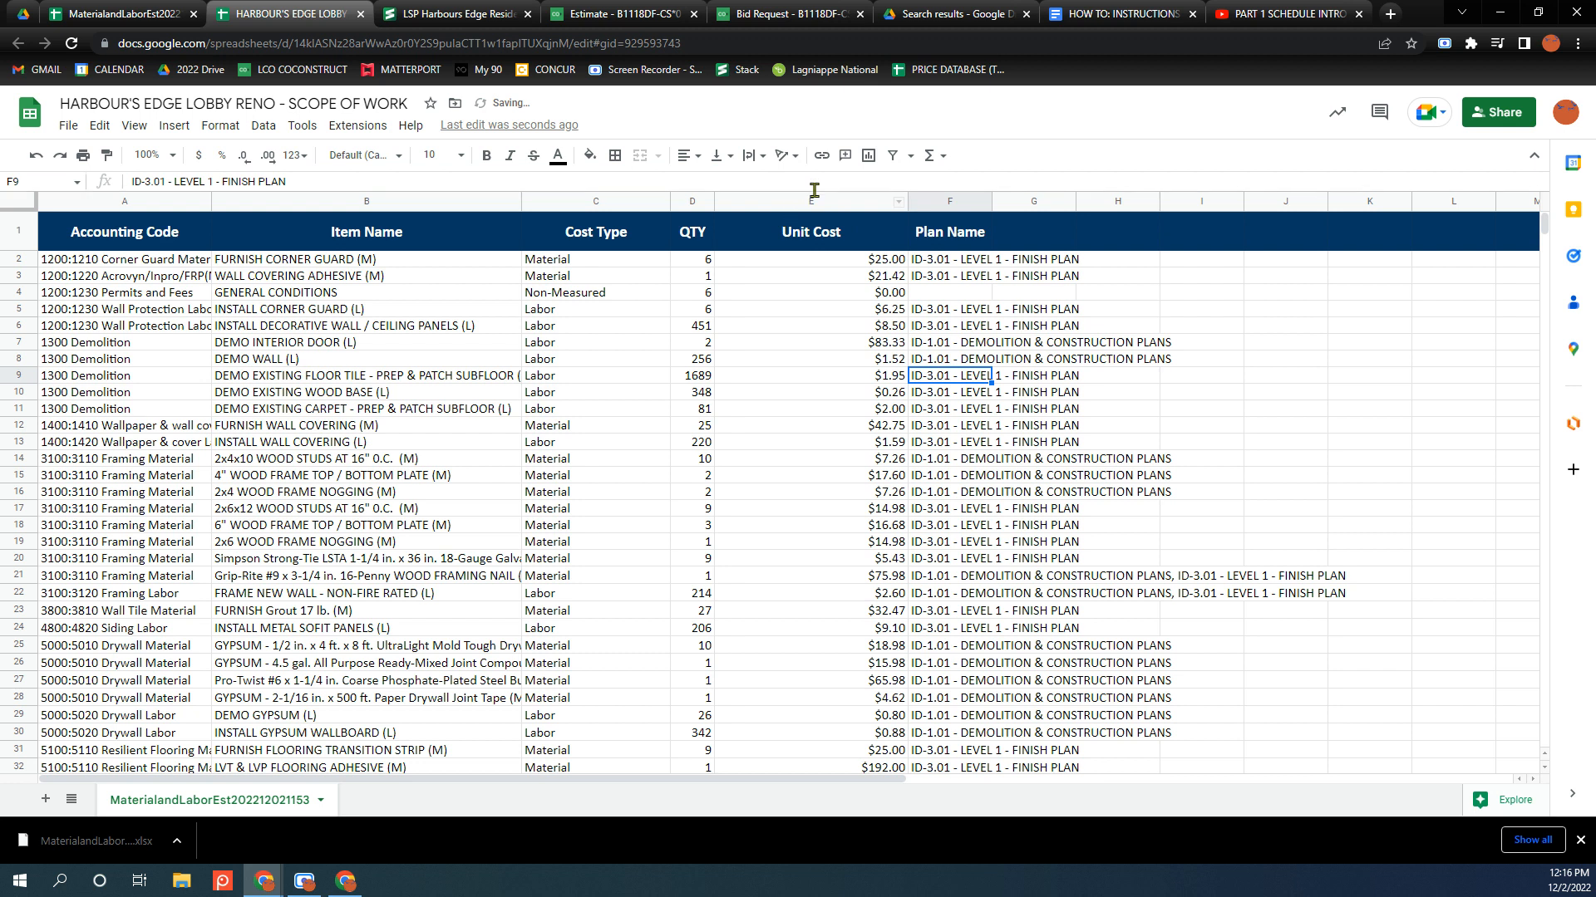
- Move an empty column in front of Plan Name and shrink it into a thin spacer
{"action": "left_click", "coordinate": [930, 205]}
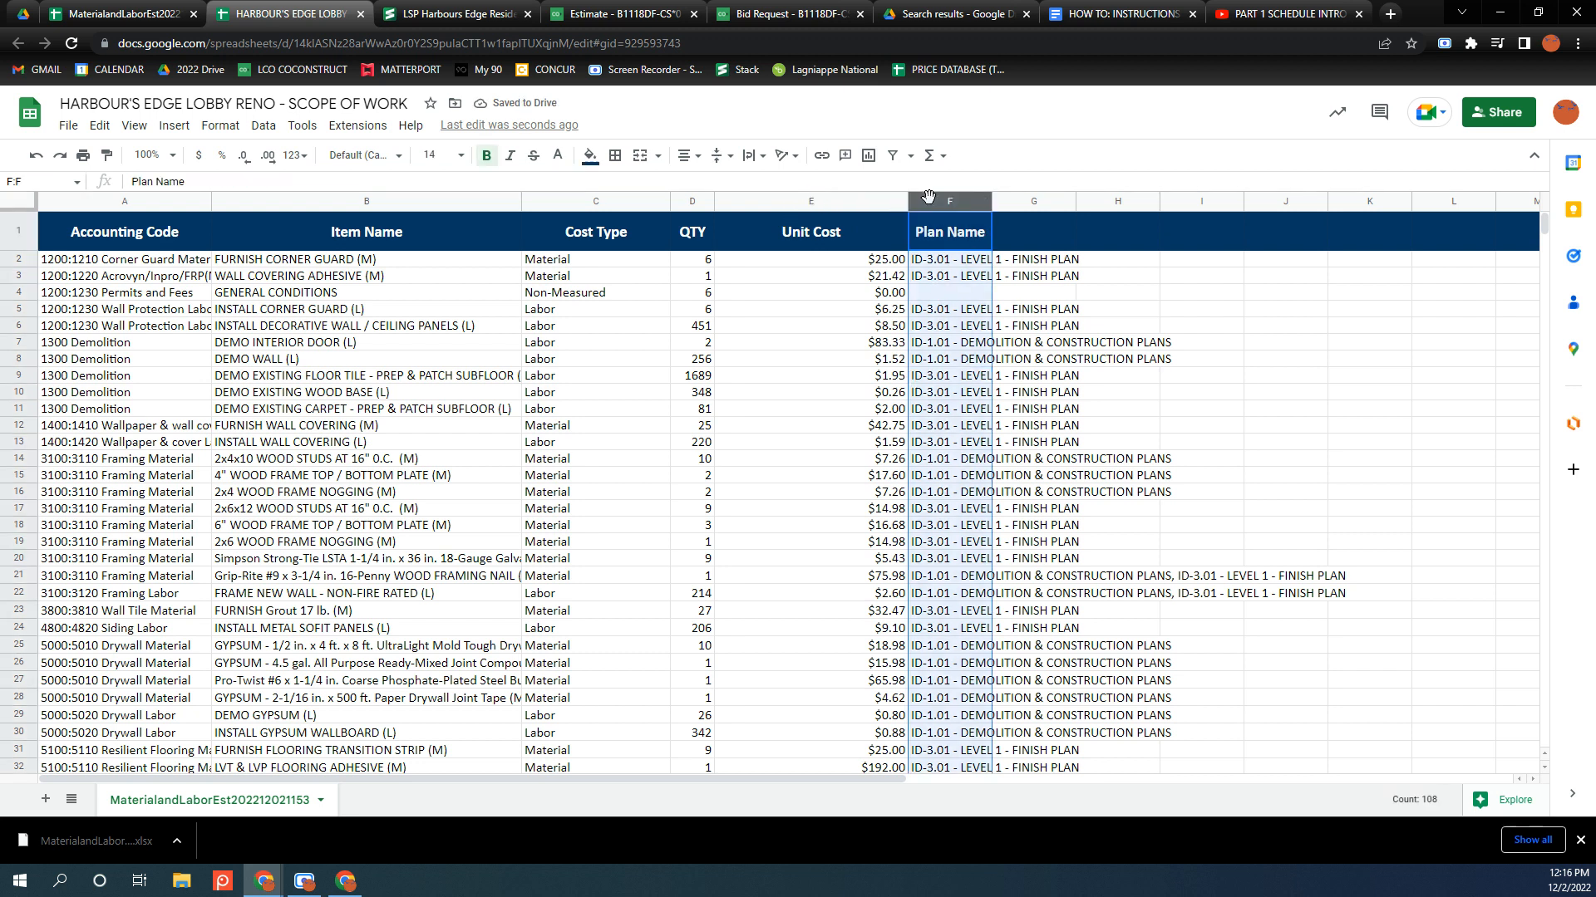
{"action": "left_click", "coordinate": [1035, 201]}
{"action": "left_click_drag", "start_coordinate": [1035, 201], "coordinate": [932, 205]}
{"action": "left_click", "coordinate": [819, 378]}
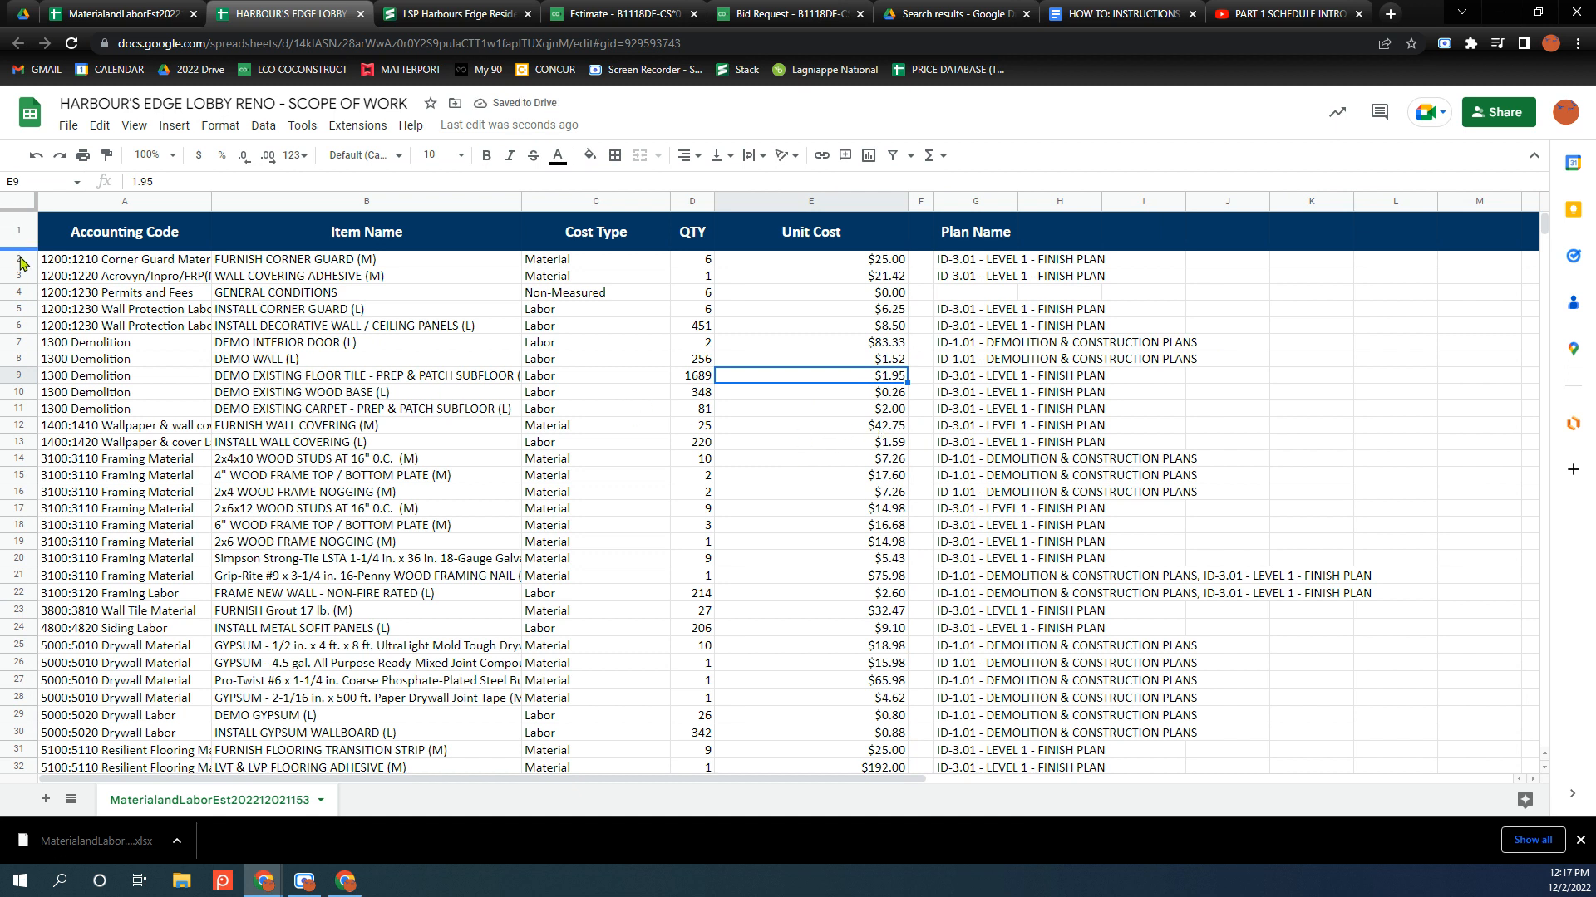
{"action": "left_click_drag", "start_coordinate": [662, 776], "coordinate": [766, 773]}
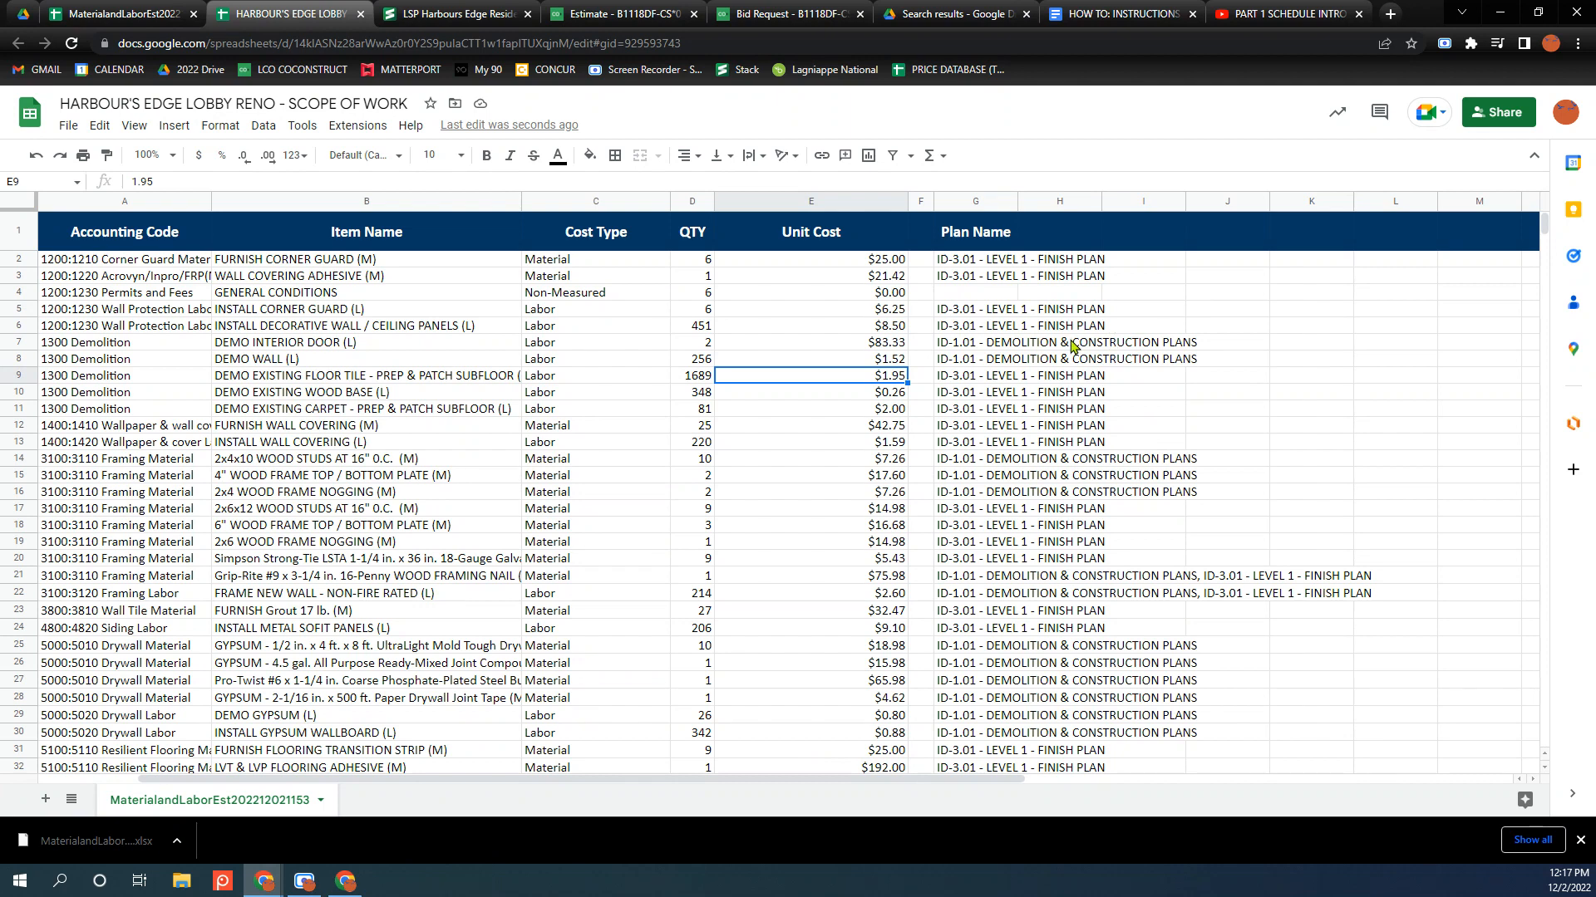
- Check the Plan Name entries in rows 2–4 and select the unused columns from H onward
{"action": "left_click", "coordinate": [986, 296]}
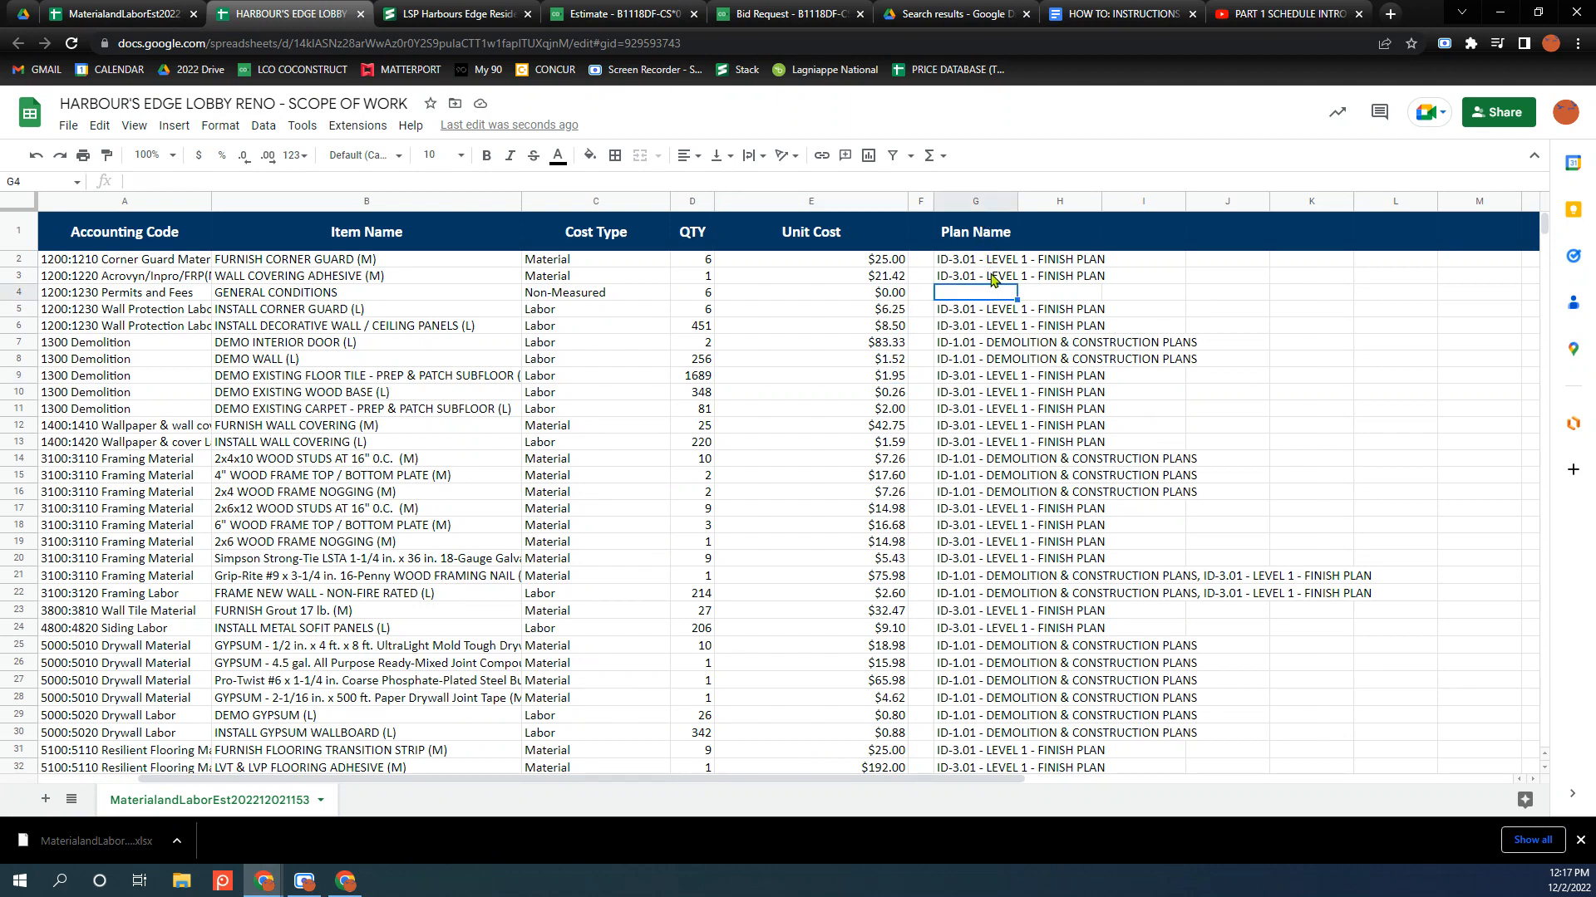
{"action": "left_click", "coordinate": [993, 279]}
{"action": "left_click", "coordinate": [993, 261]}
{"action": "left_click_drag", "start_coordinate": [1060, 203], "coordinate": [1286, 202]}
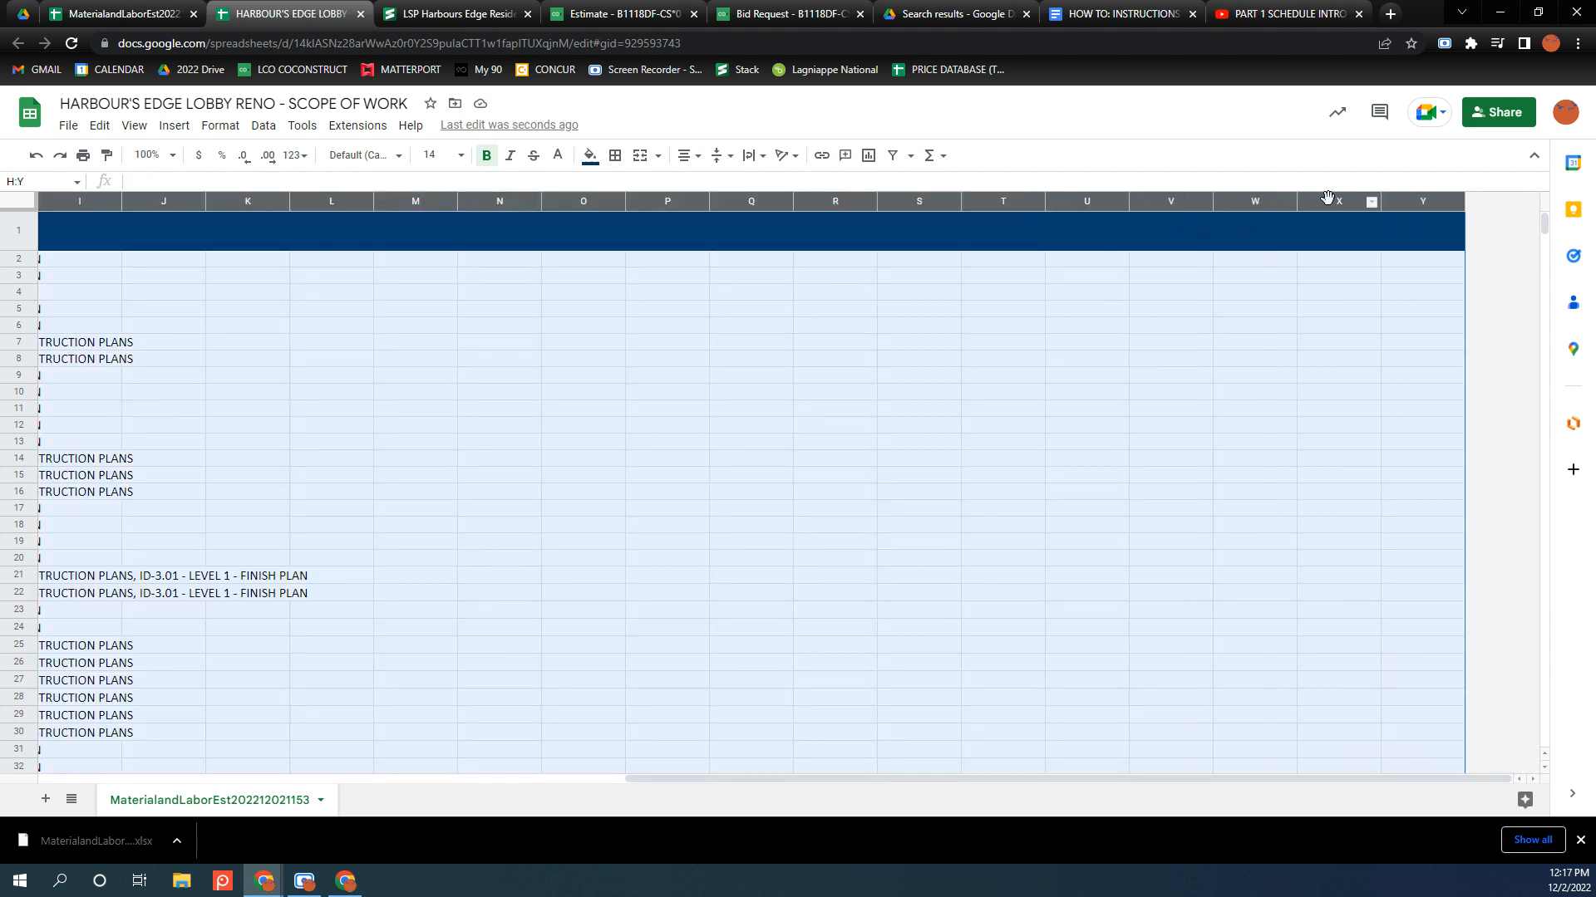
- Delete unused columns H through Y and widen Plan Name to fit its text
{"action": "right_click", "coordinate": [819, 205]}
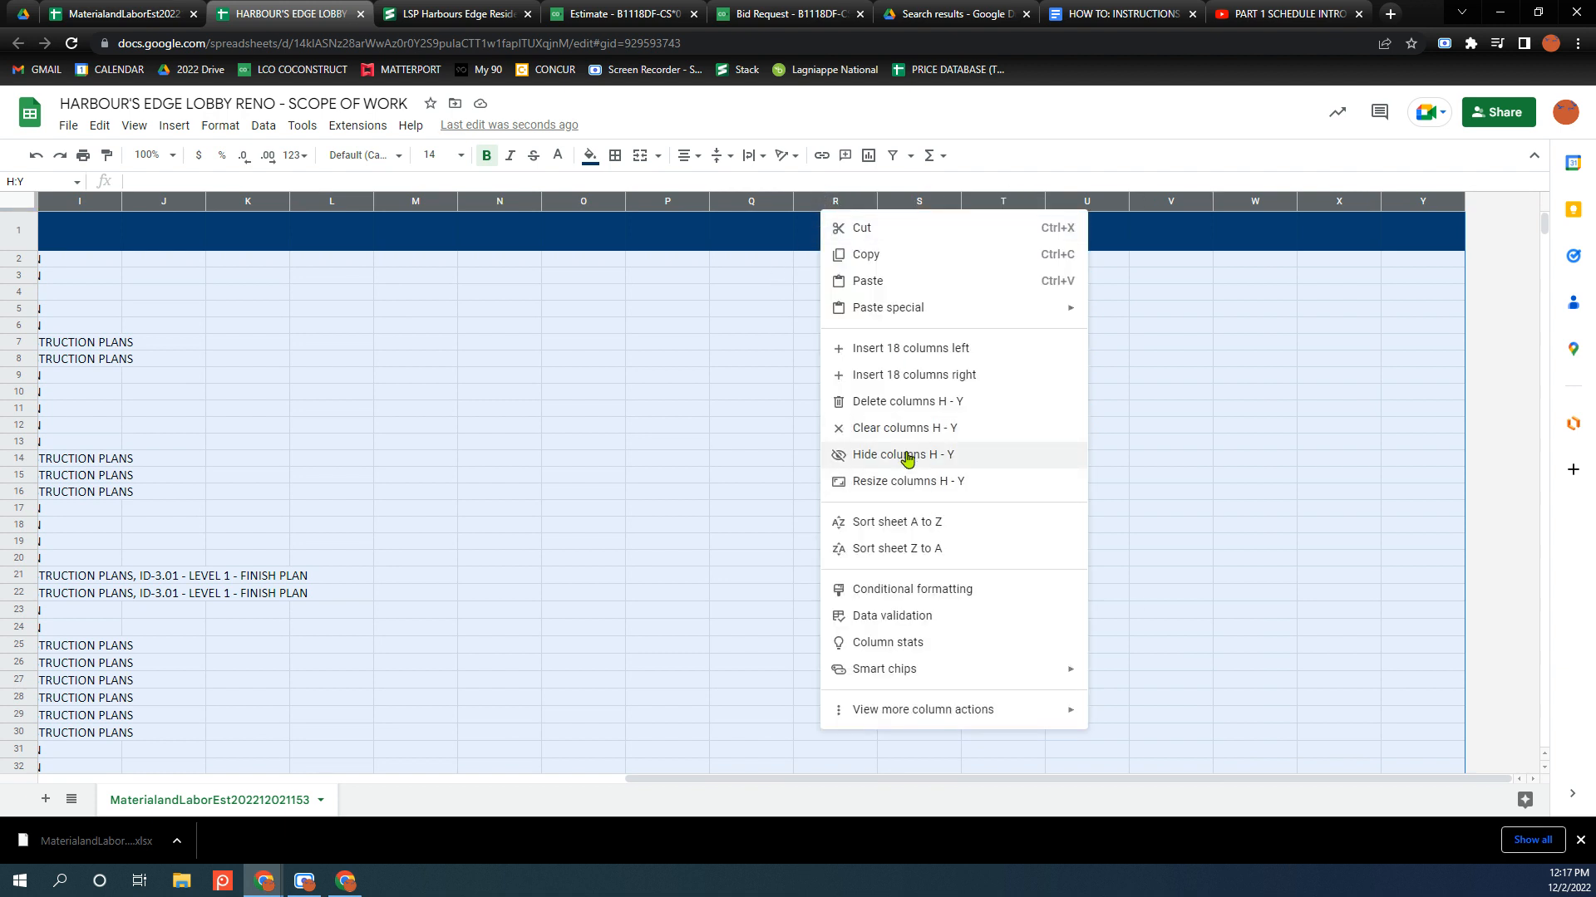
{"action": "left_click", "coordinate": [917, 403]}
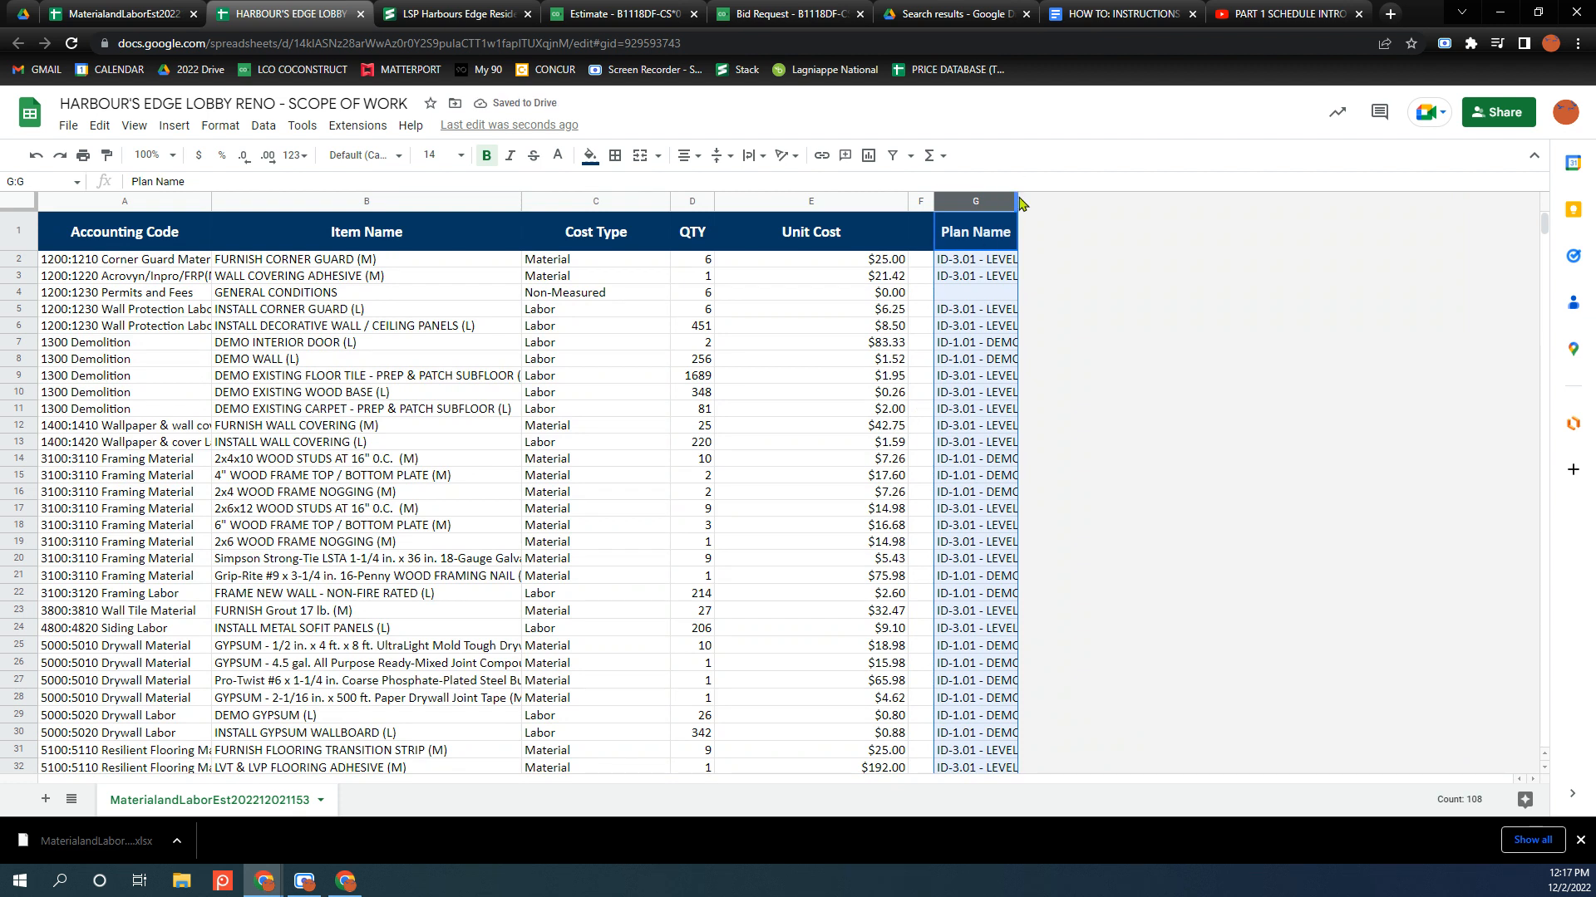
{"action": "left_click_drag", "start_coordinate": [1065, 211], "coordinate": [1508, 211]}
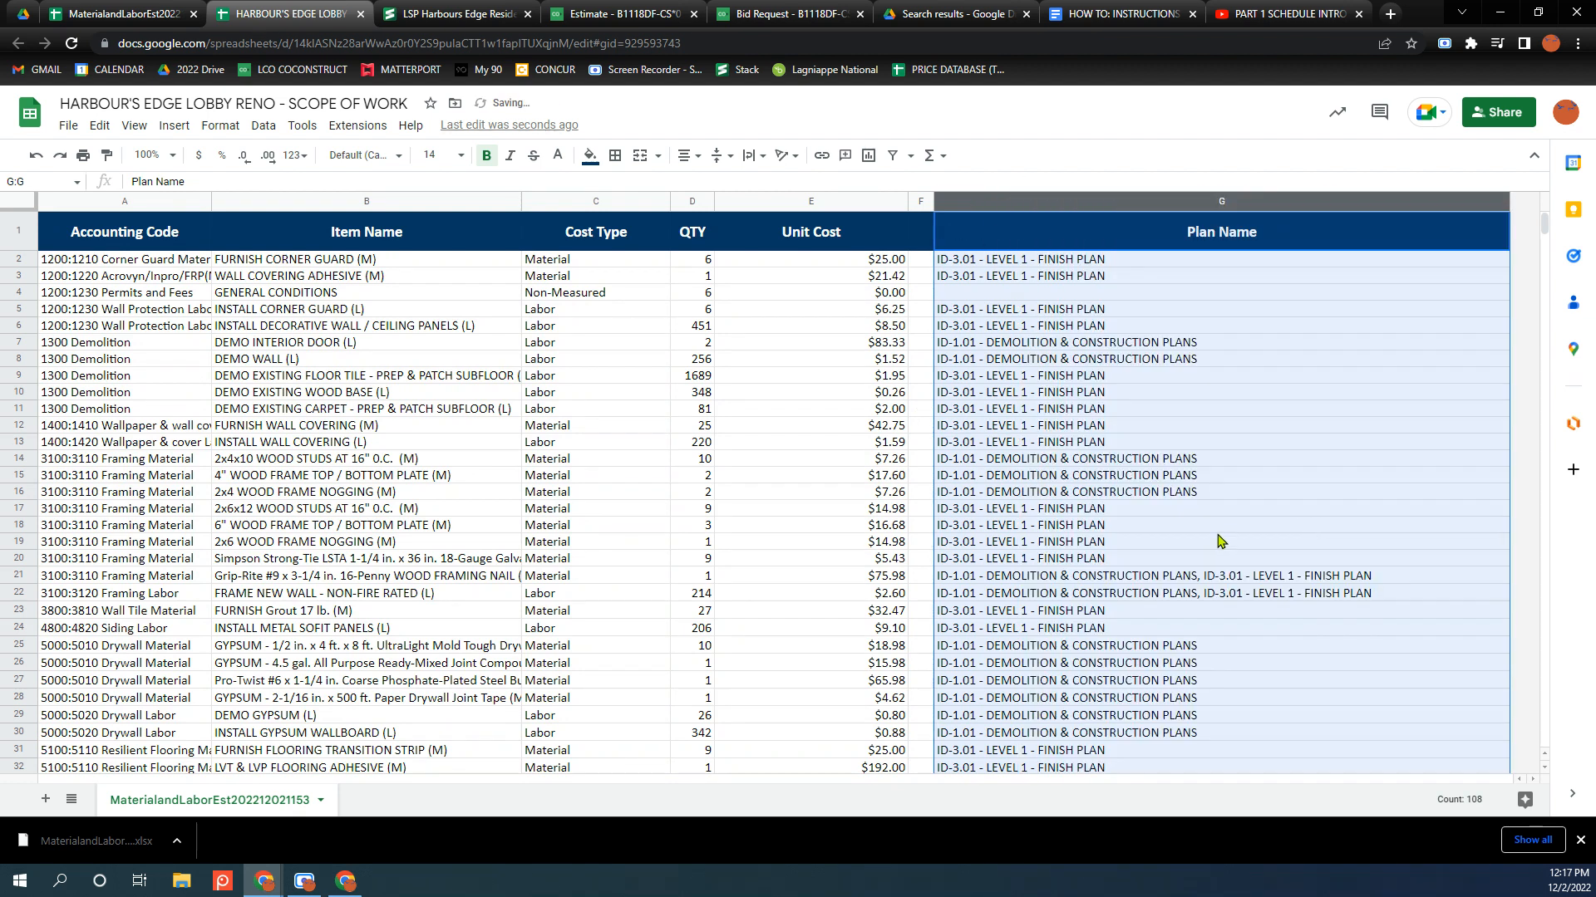
- Delete the empty rows 109 to 1000 below the data
{"action": "scroll", "coordinate": [814, 551], "scroll_direction": "down", "scroll_amount": 20}
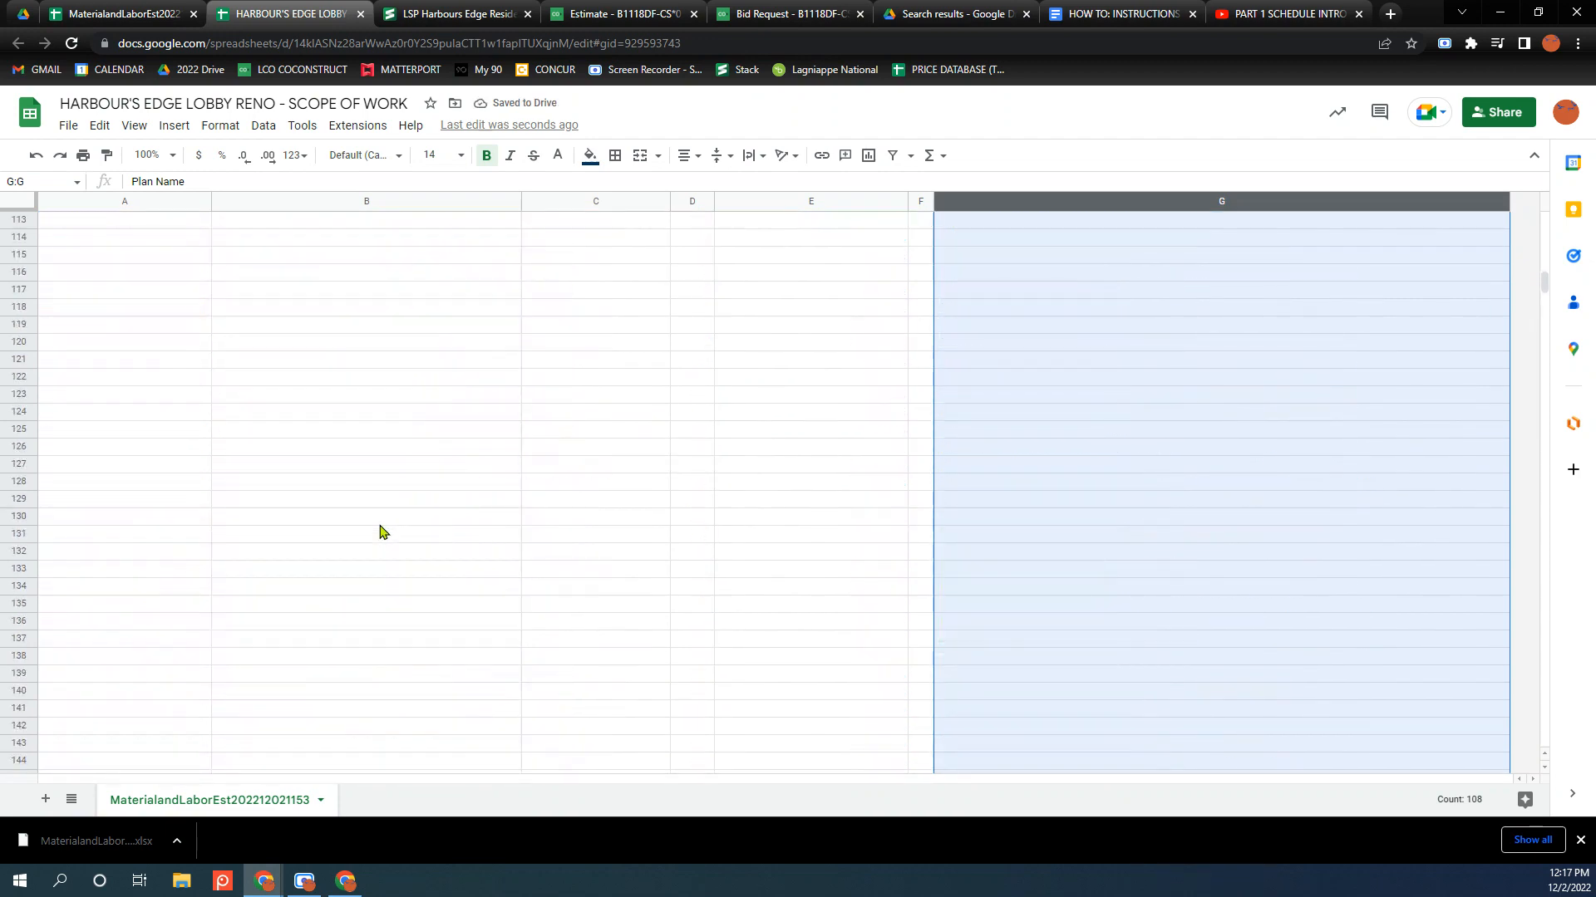
{"action": "left_click_drag", "start_coordinate": [18, 429], "coordinate": [23, 637]}
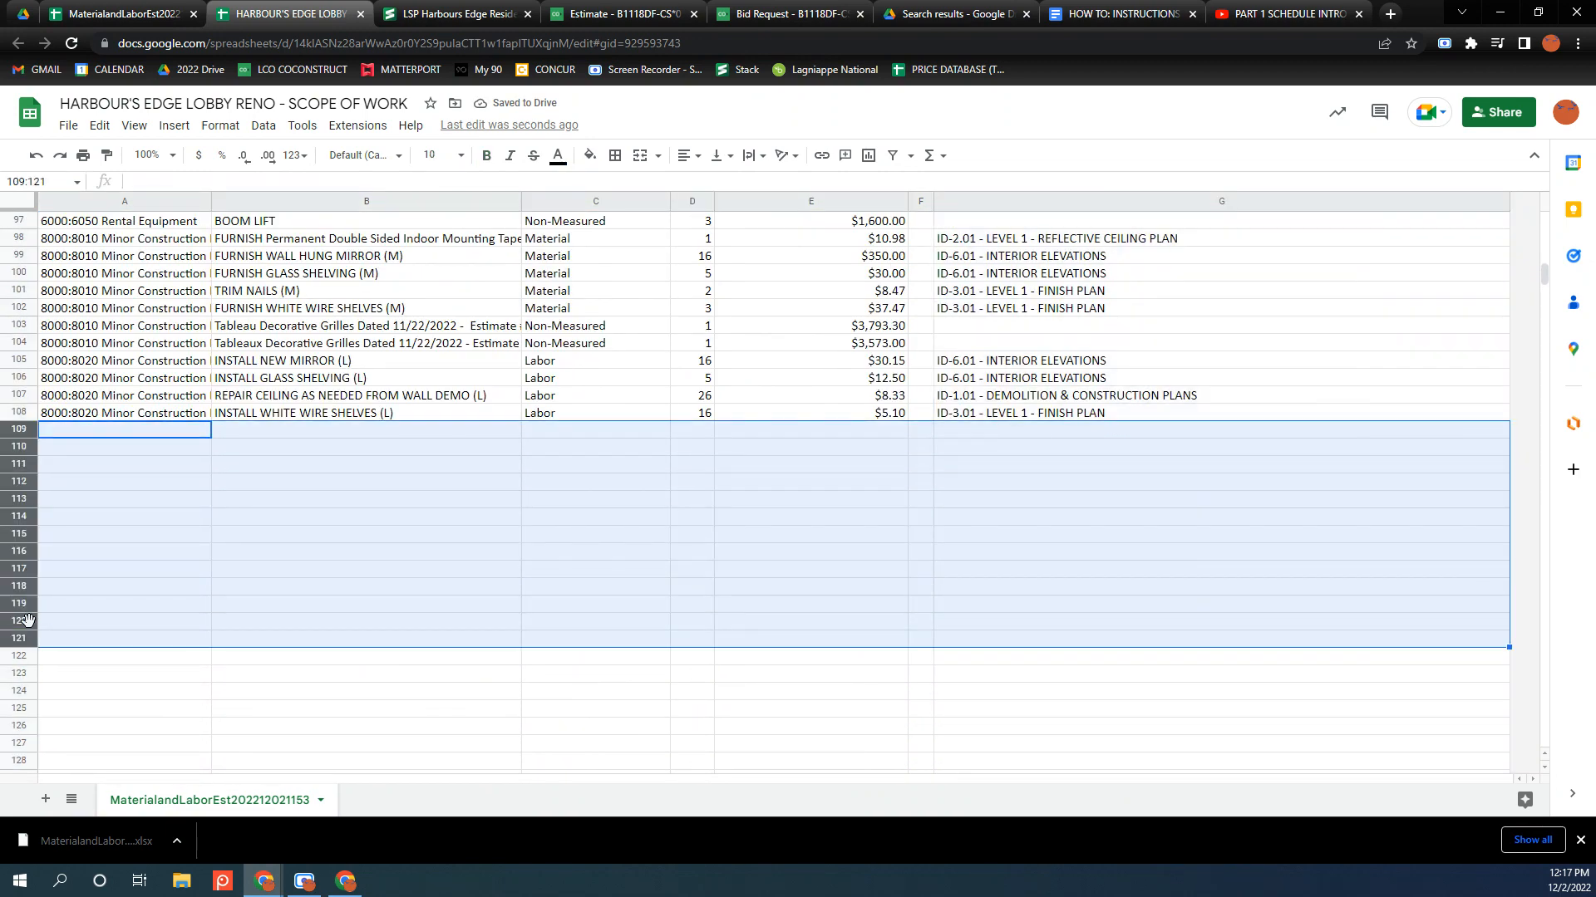
{"action": "key", "text": "ctrl+shift+Down"}
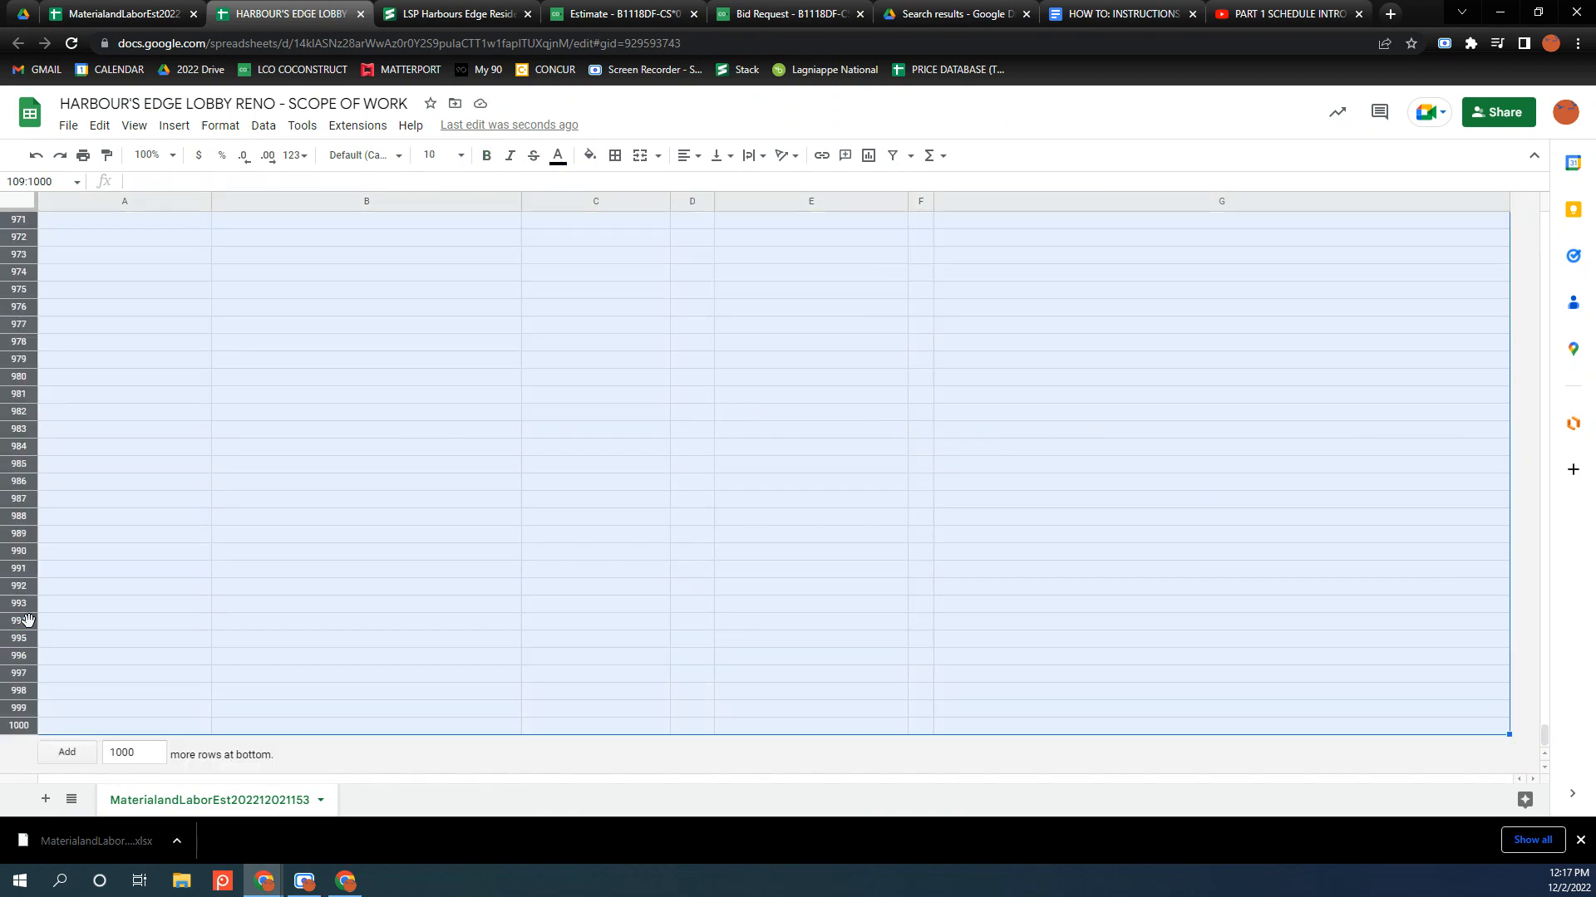
{"action": "right_click", "coordinate": [22, 478]}
{"action": "left_click", "coordinate": [133, 609]}
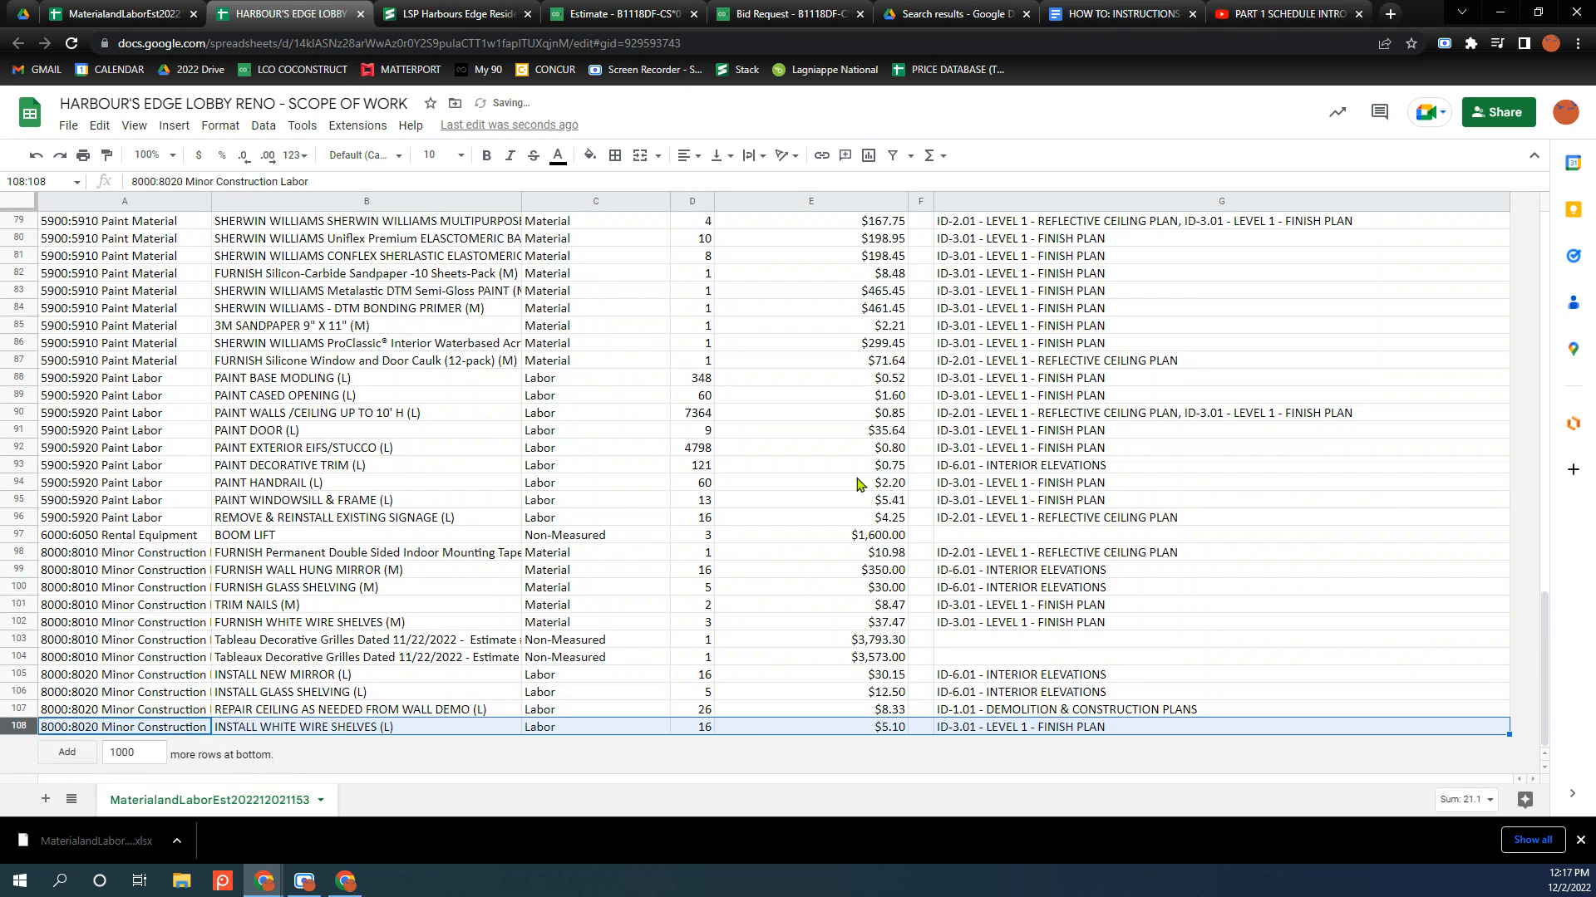
{"action": "left_click", "coordinate": [1173, 482]}
{"action": "scroll", "coordinate": [831, 482], "scroll_direction": "up", "scroll_amount": 20}
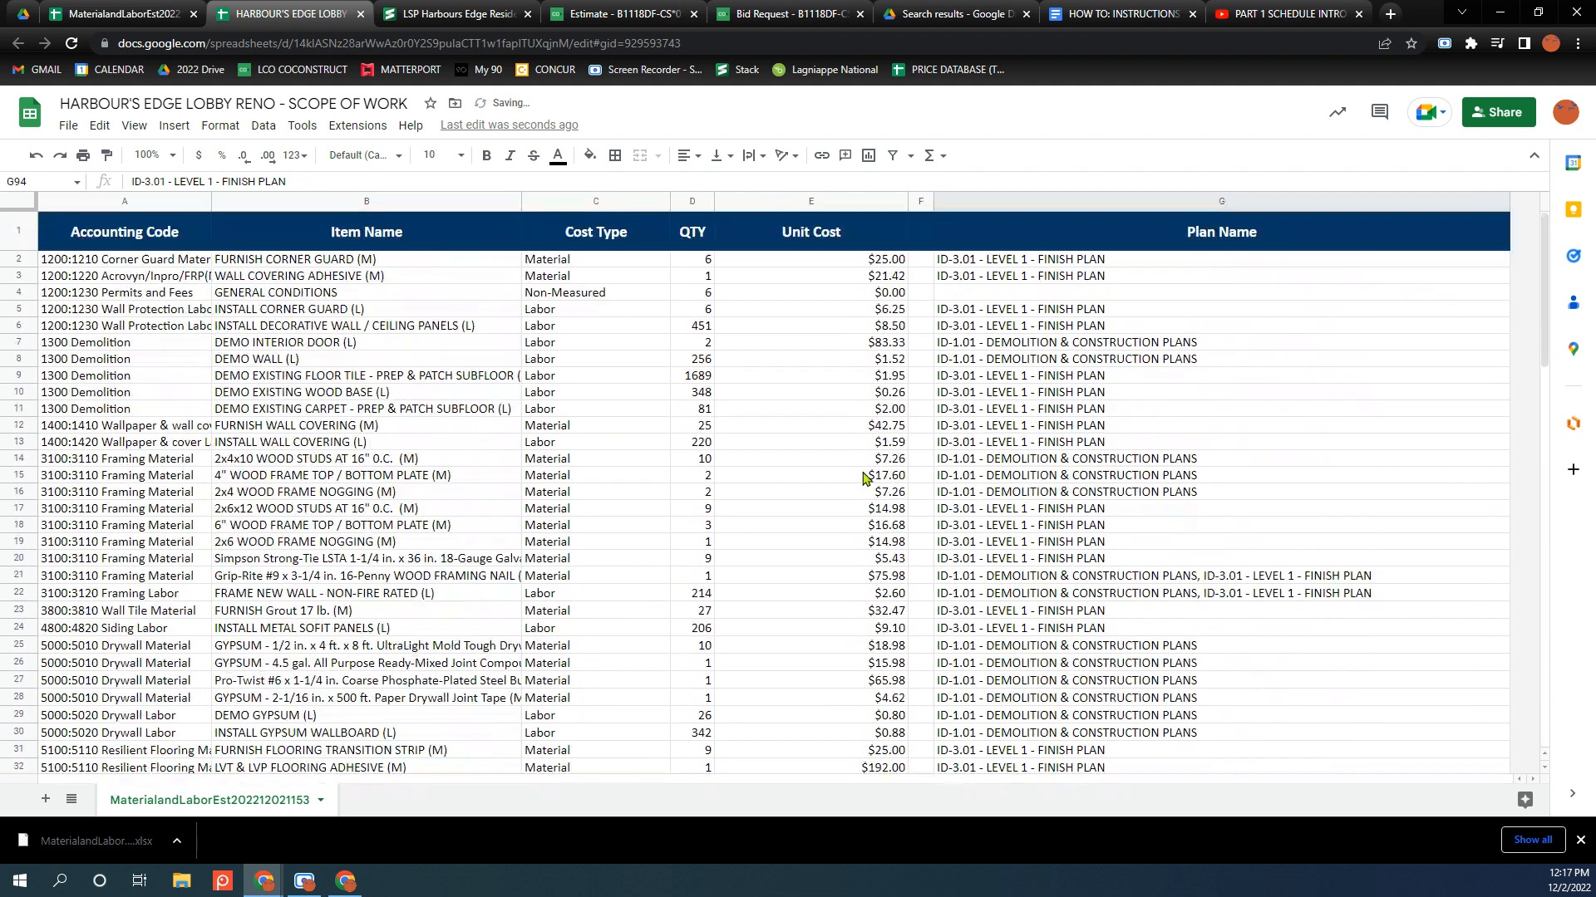
- Narrow Cost Type and auto-fit Unit Cost so its header wraps onto two lines
{"action": "left_click_drag", "start_coordinate": [670, 202], "coordinate": [616, 206]}
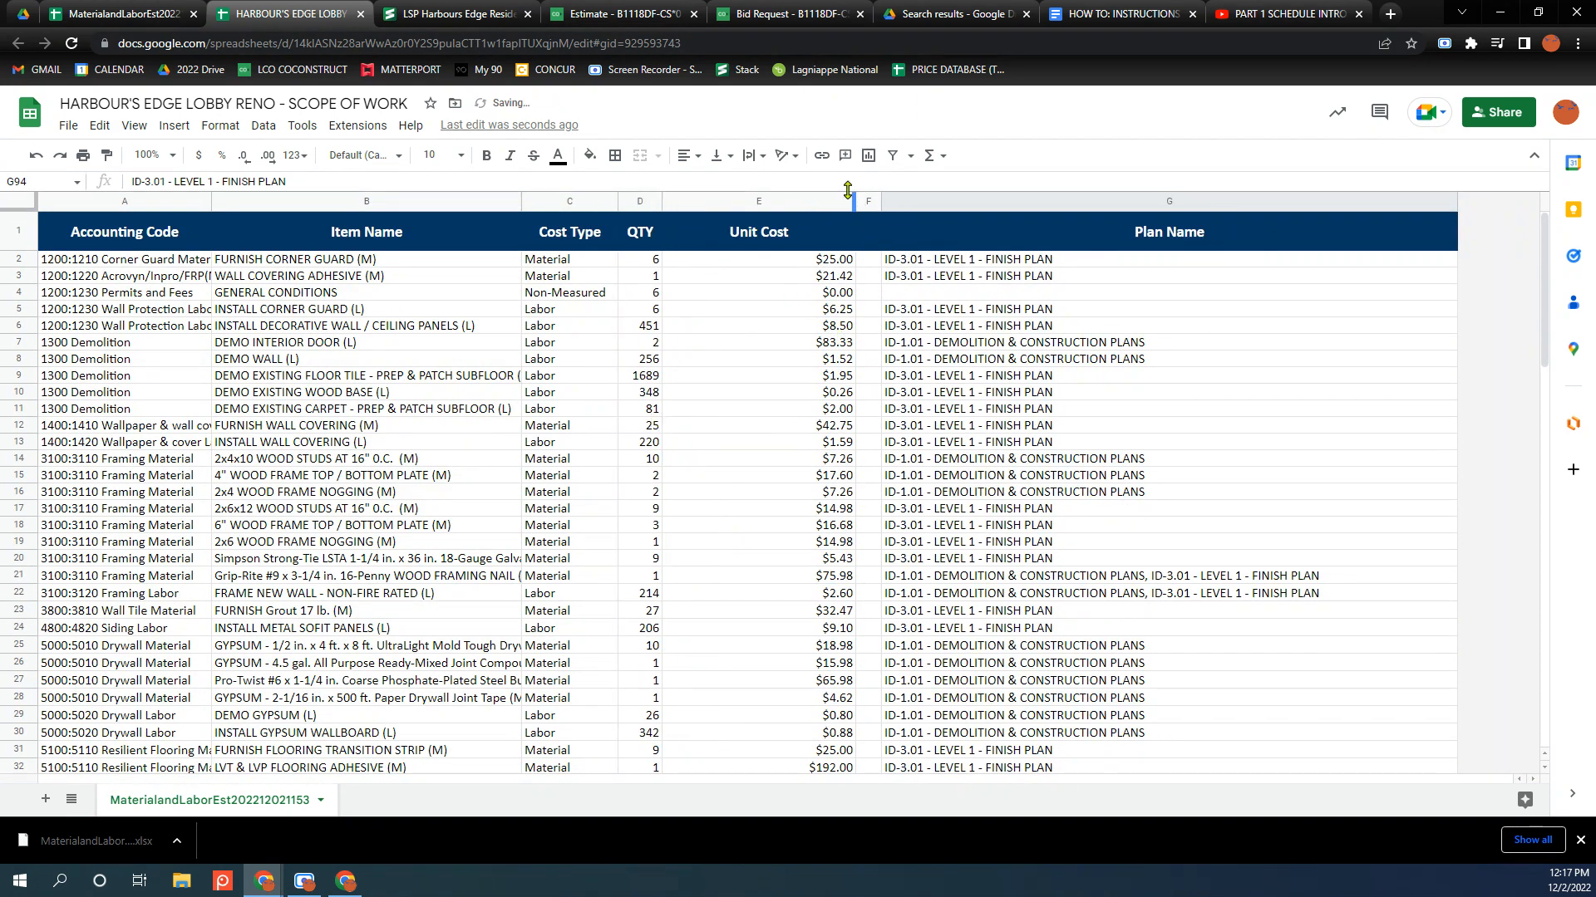
{"action": "left_click_drag", "start_coordinate": [855, 201], "coordinate": [729, 212]}
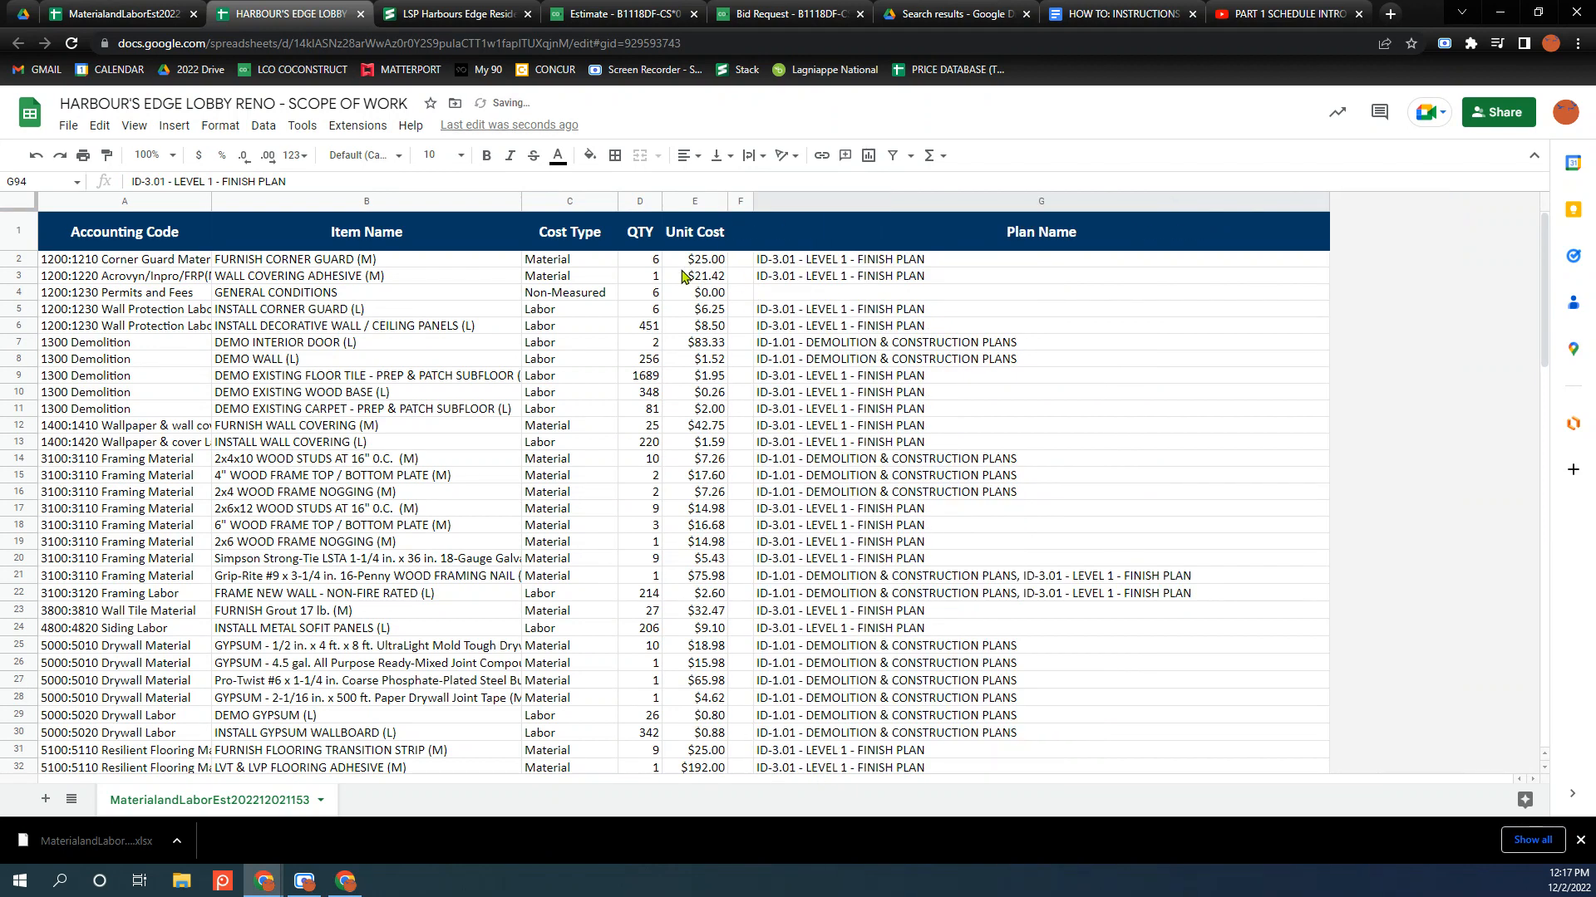
{"action": "left_click", "coordinate": [708, 238]}
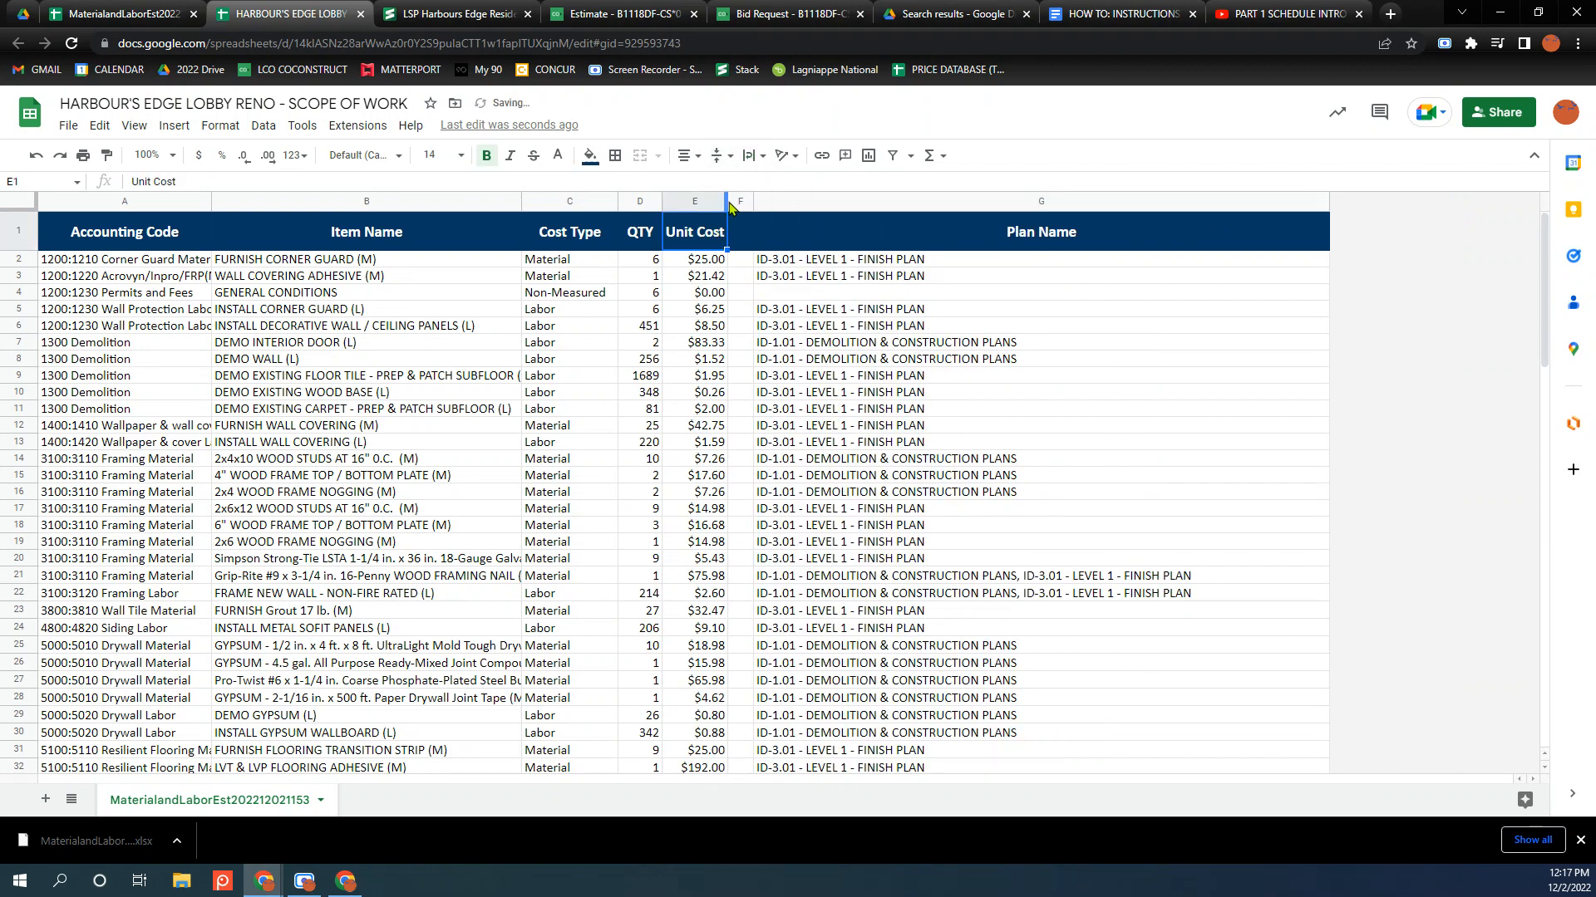
{"action": "double_click", "coordinate": [725, 201]}
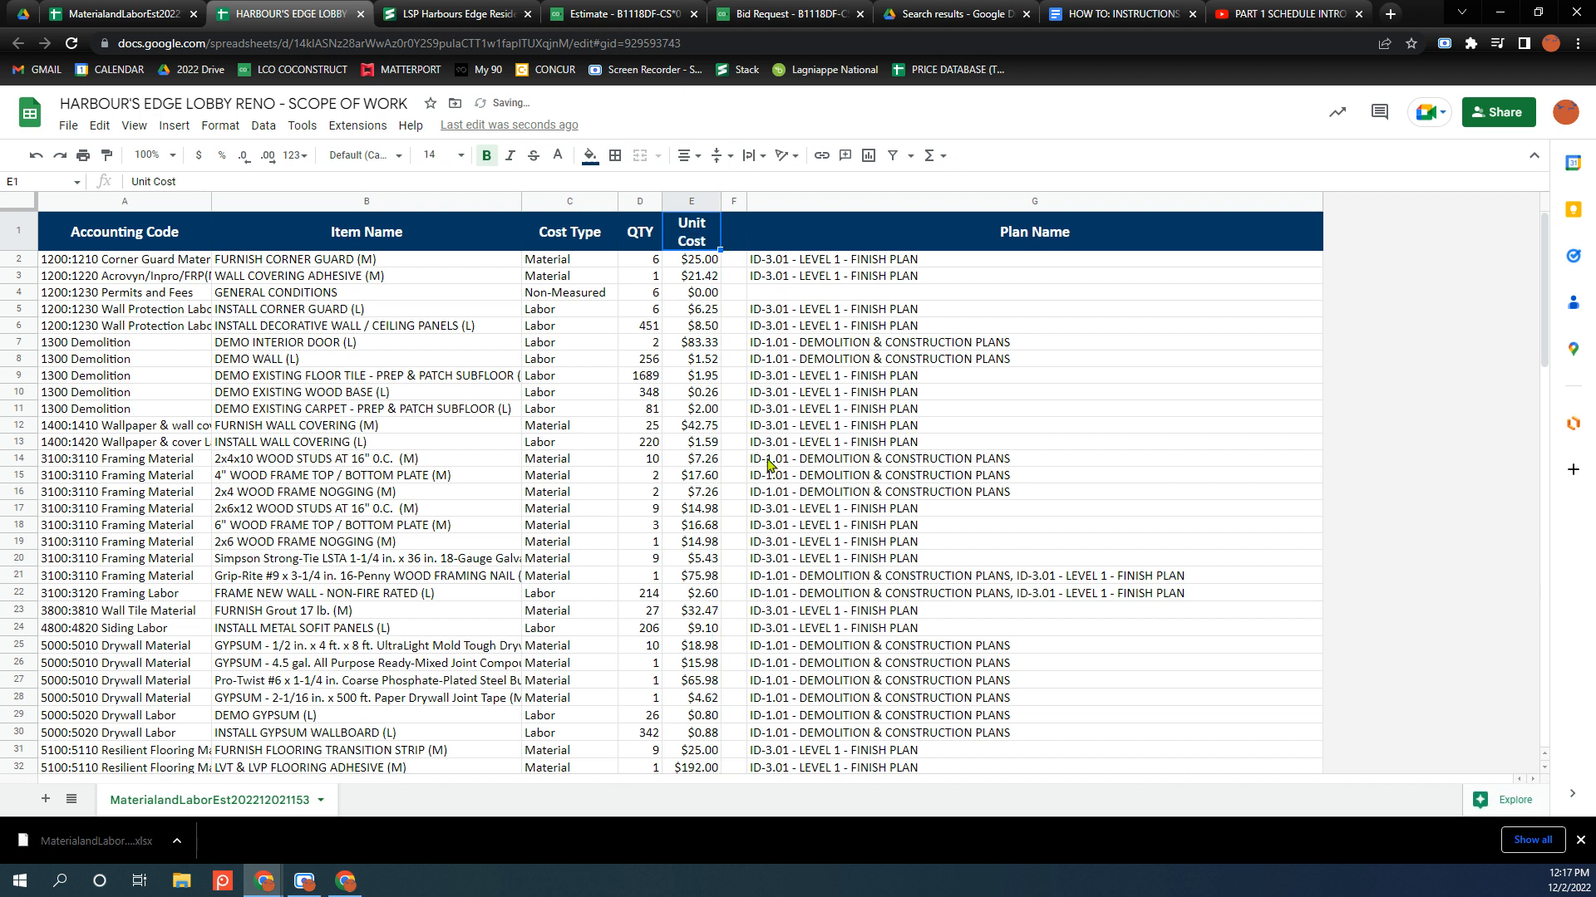
{"action": "left_click", "coordinate": [822, 579]}
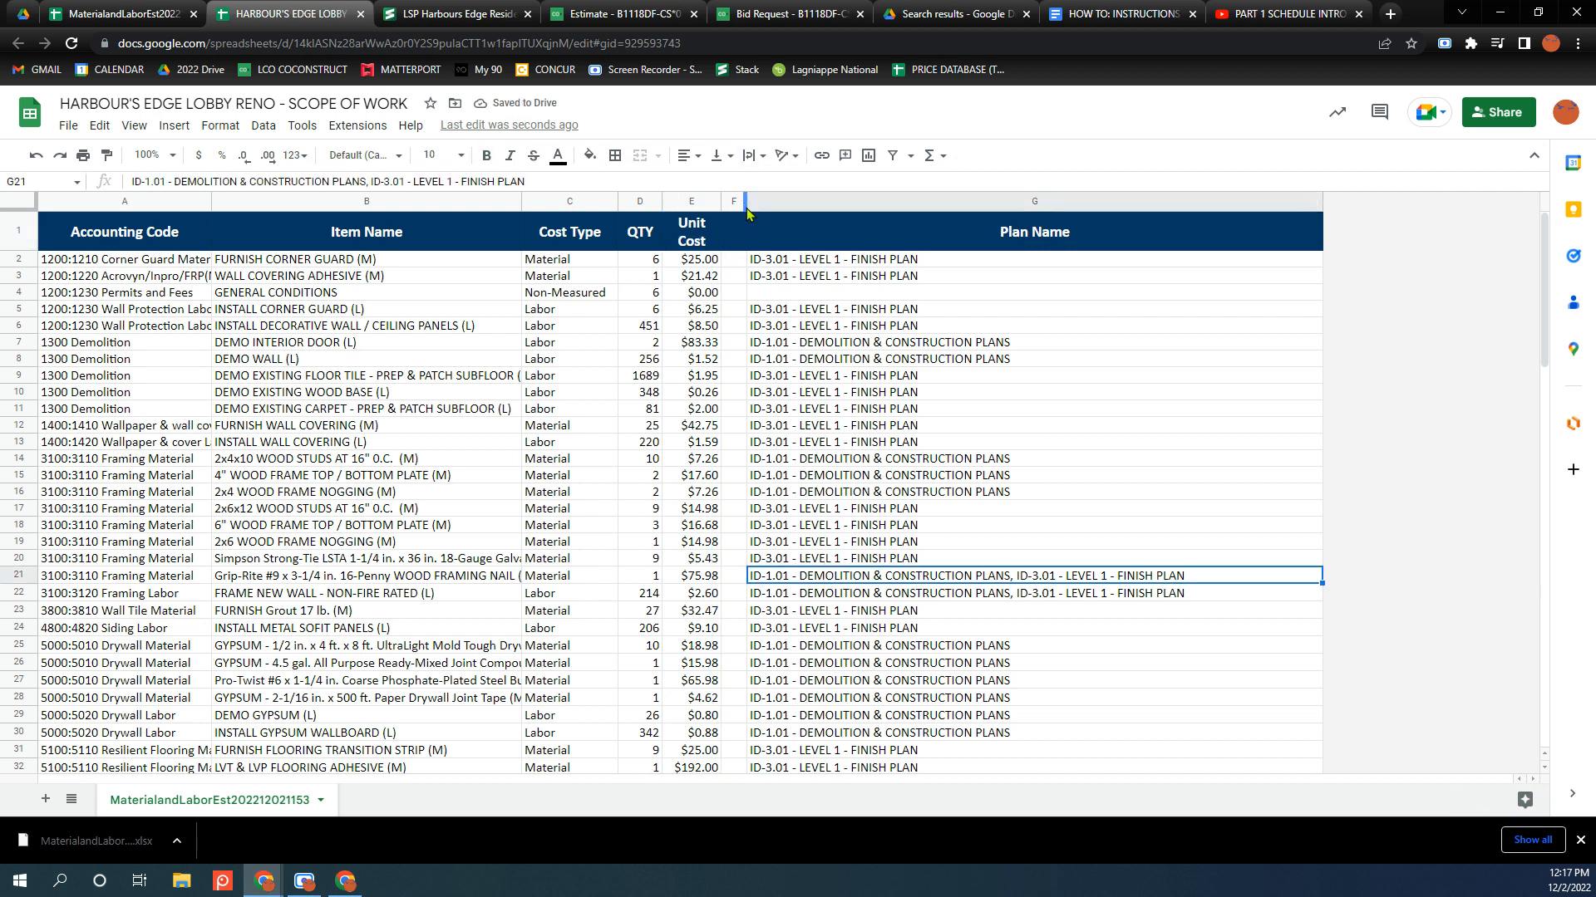
- Look at the View freeze options and close them without freezing anything
{"action": "left_click", "coordinate": [134, 126]}
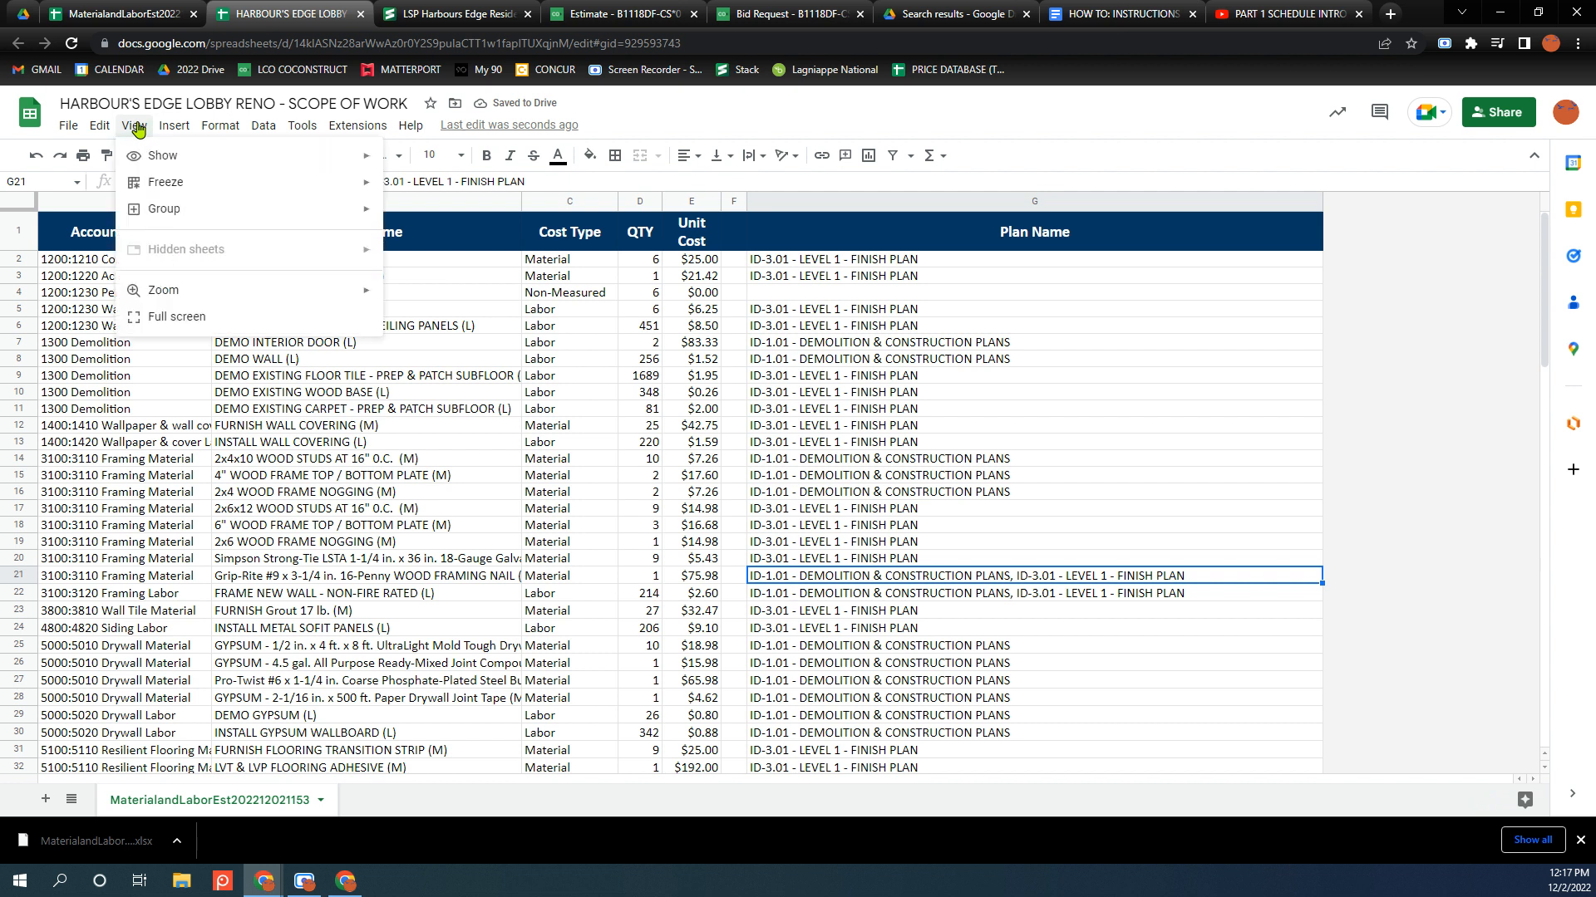
{"action": "mouse_move", "coordinate": [219, 186]}
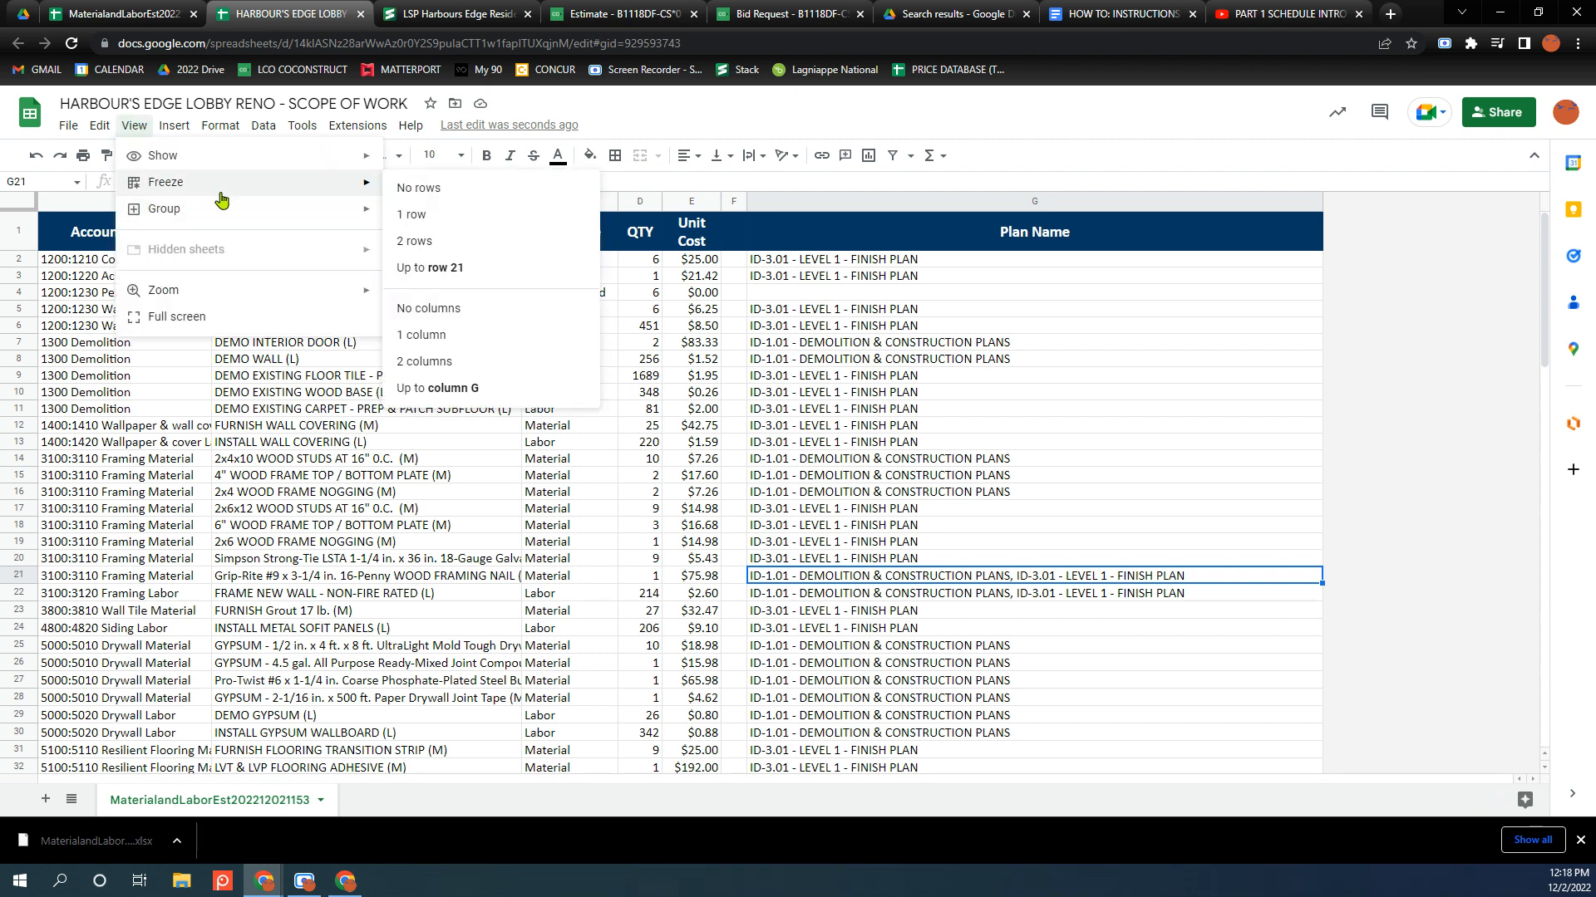
{"action": "left_click", "coordinate": [344, 479]}
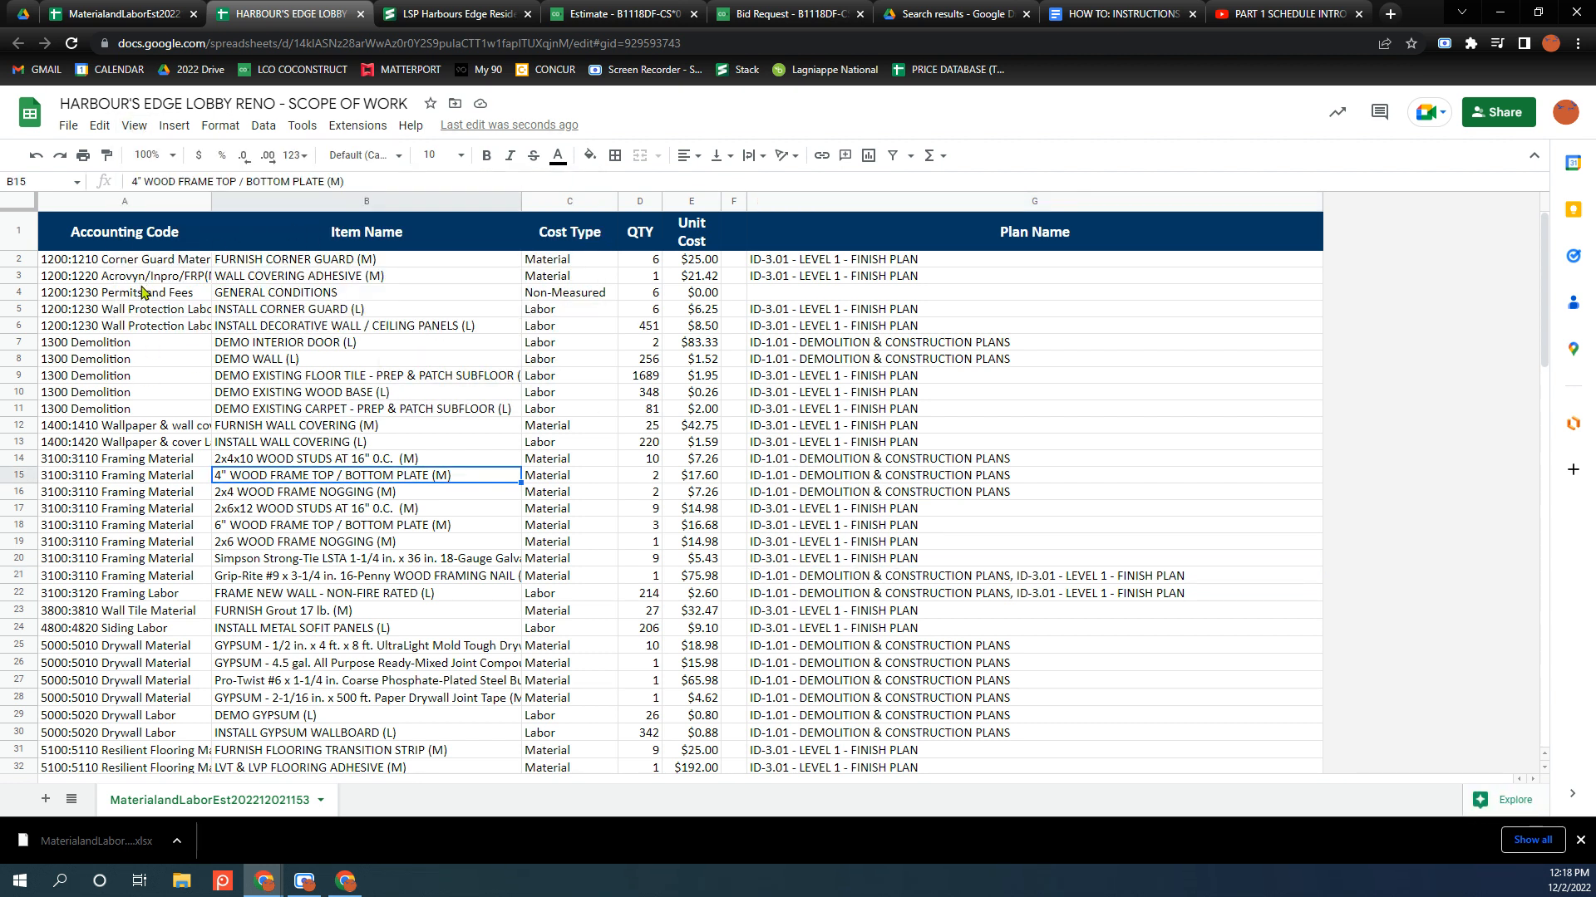
- Move the Accounting Code column to sit between Unit Cost and Plan Name
{"action": "left_click", "coordinate": [126, 202]}
{"action": "left_click_drag", "start_coordinate": [126, 202], "coordinate": [831, 506]}
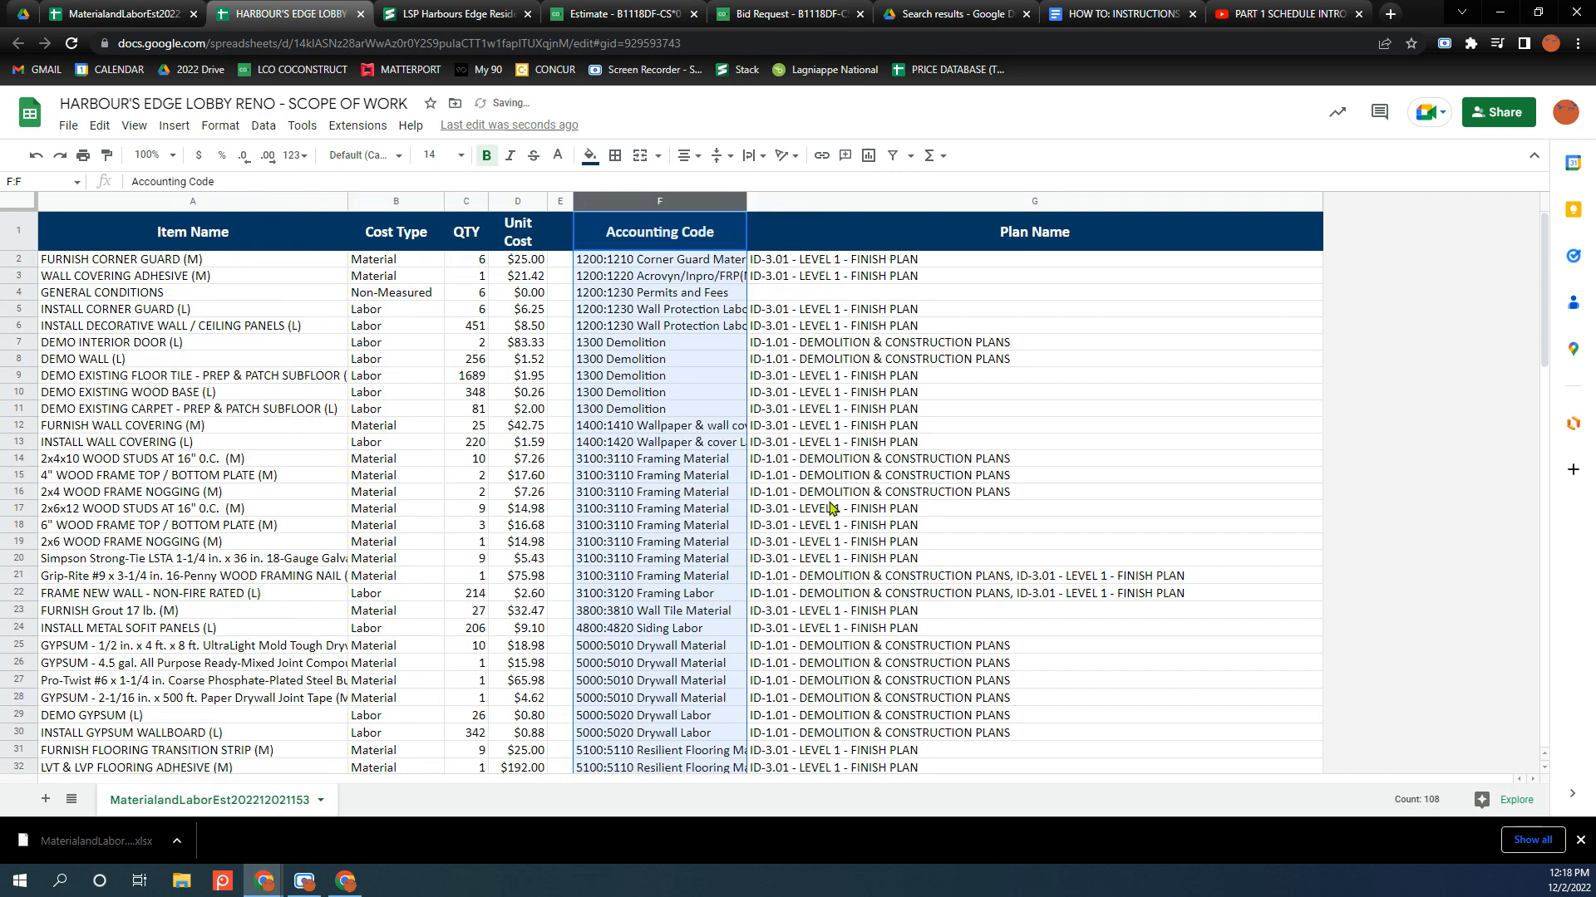
{"action": "left_click", "coordinate": [933, 416]}
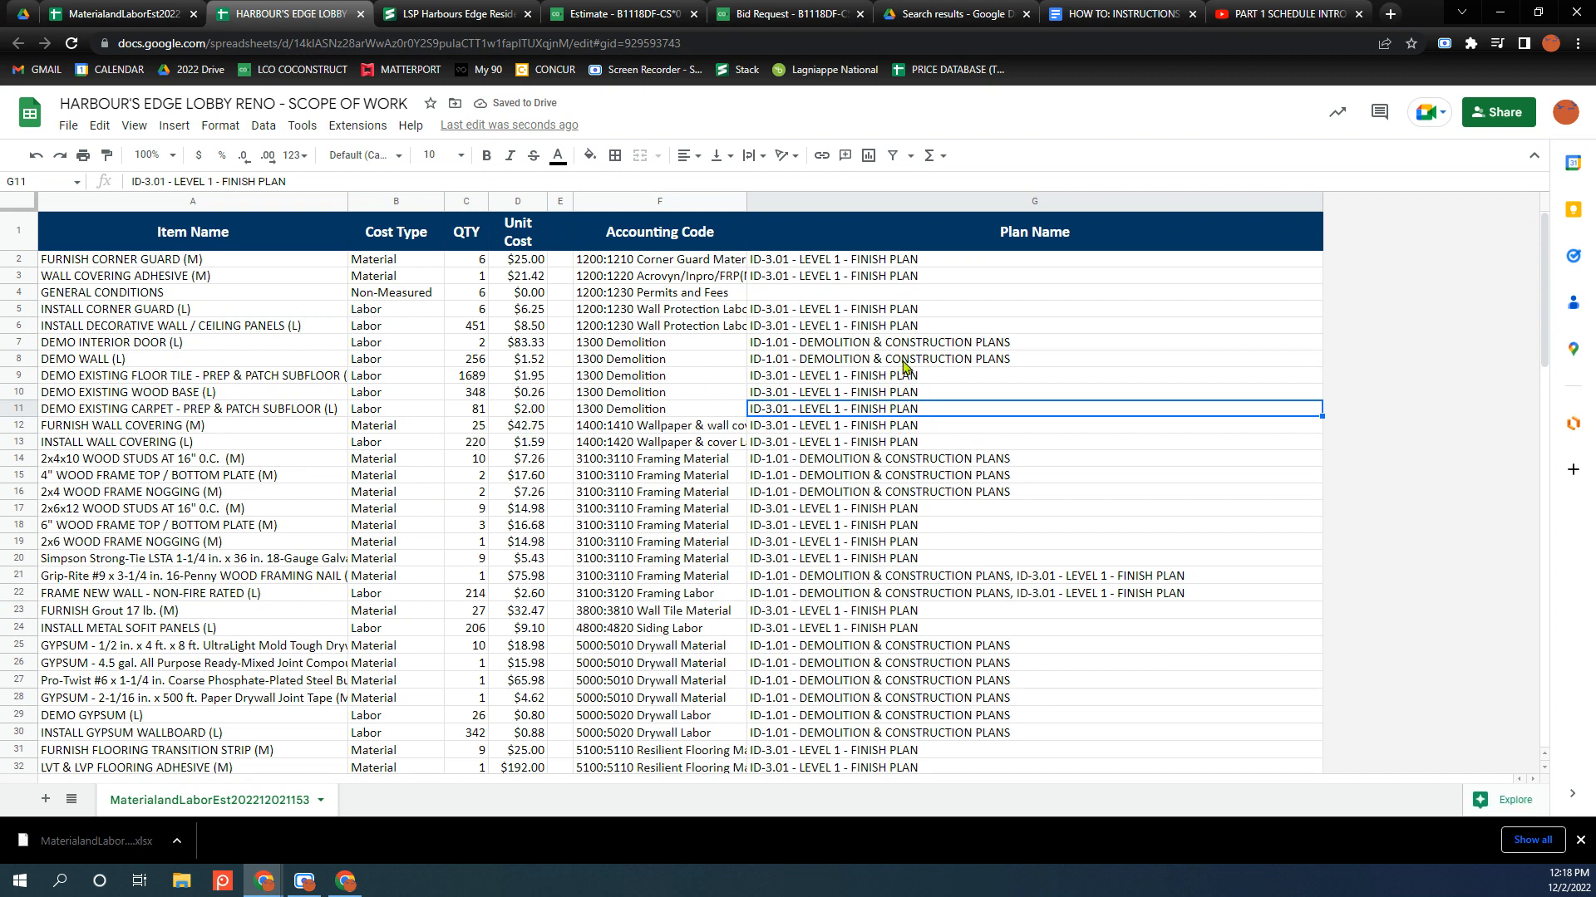
- Select the header and all data rows, 1 through 108
{"action": "left_click", "coordinate": [404, 200]}
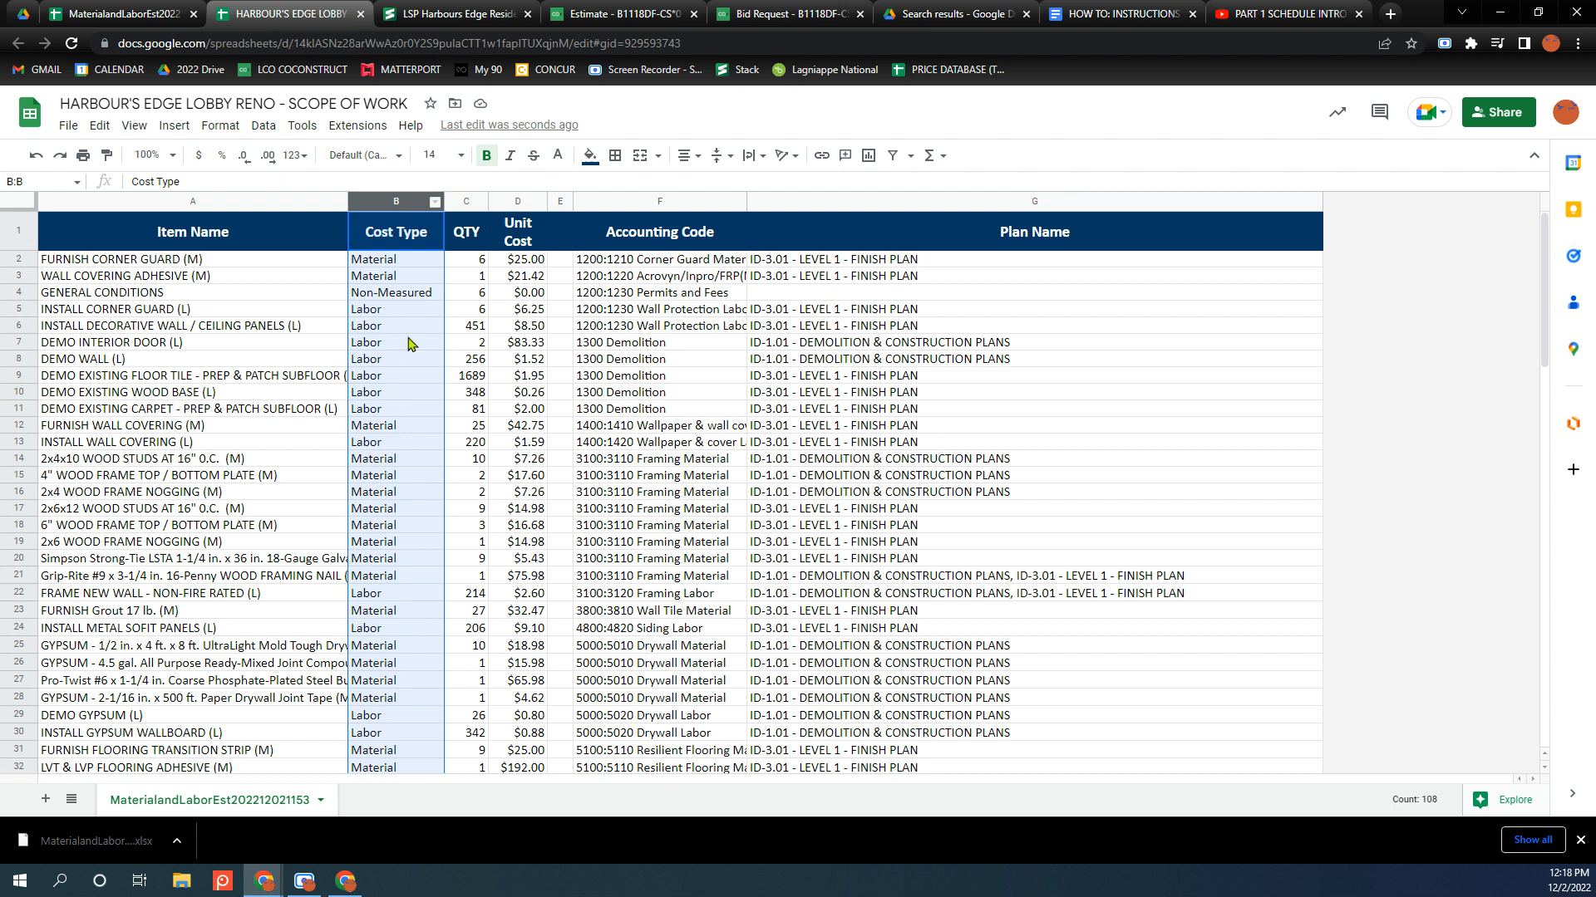
{"action": "left_click", "coordinate": [645, 360]}
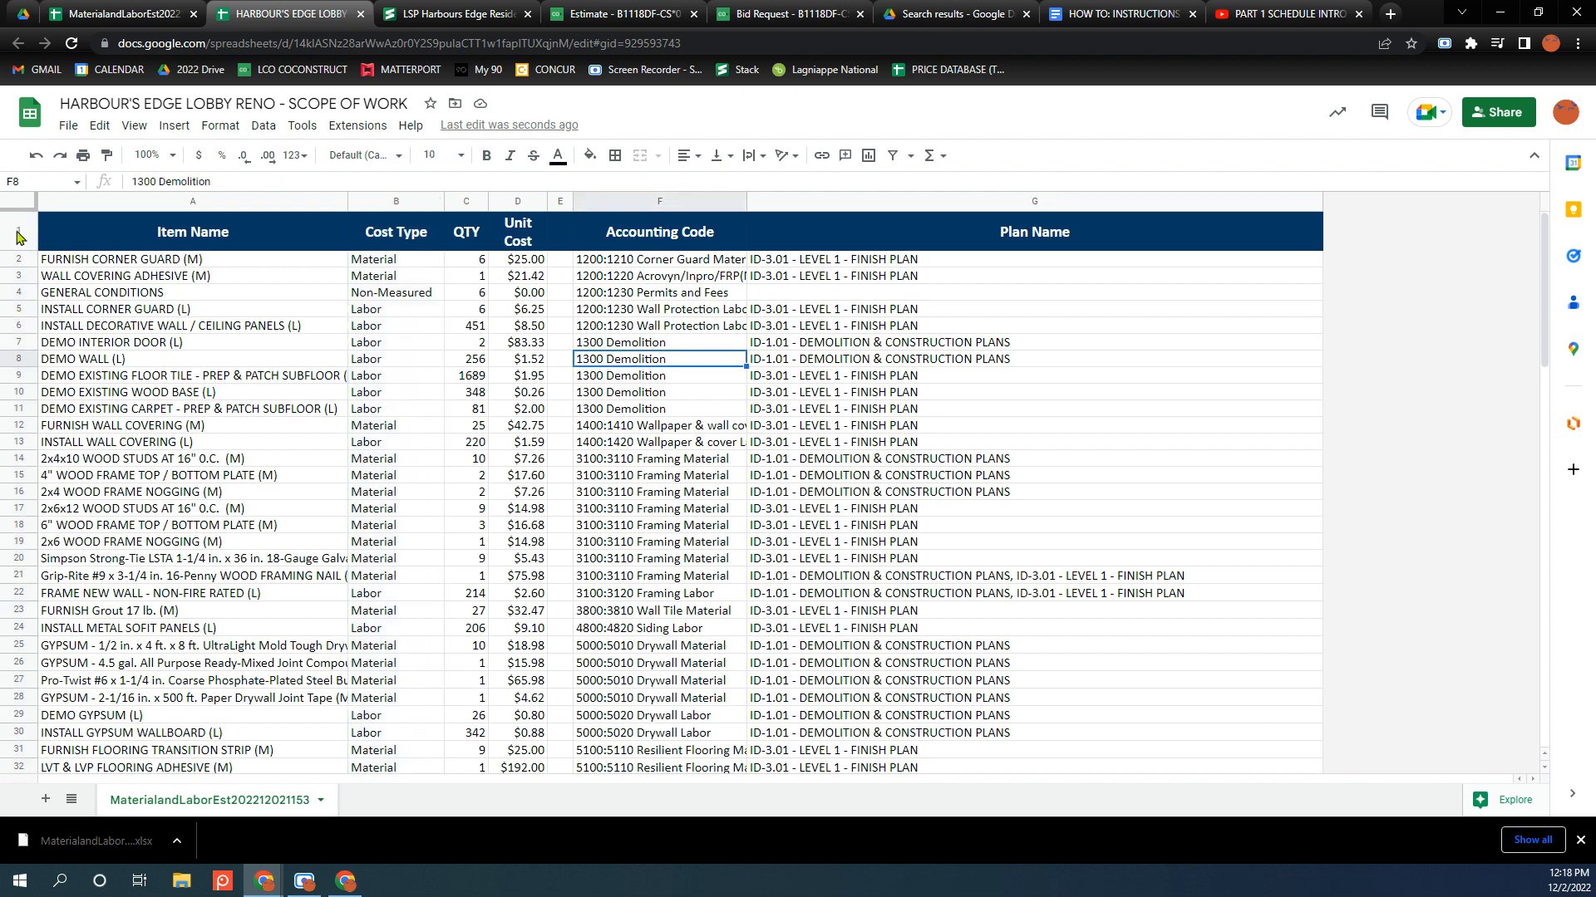
{"action": "left_click_drag", "start_coordinate": [18, 237], "coordinate": [20, 400]}
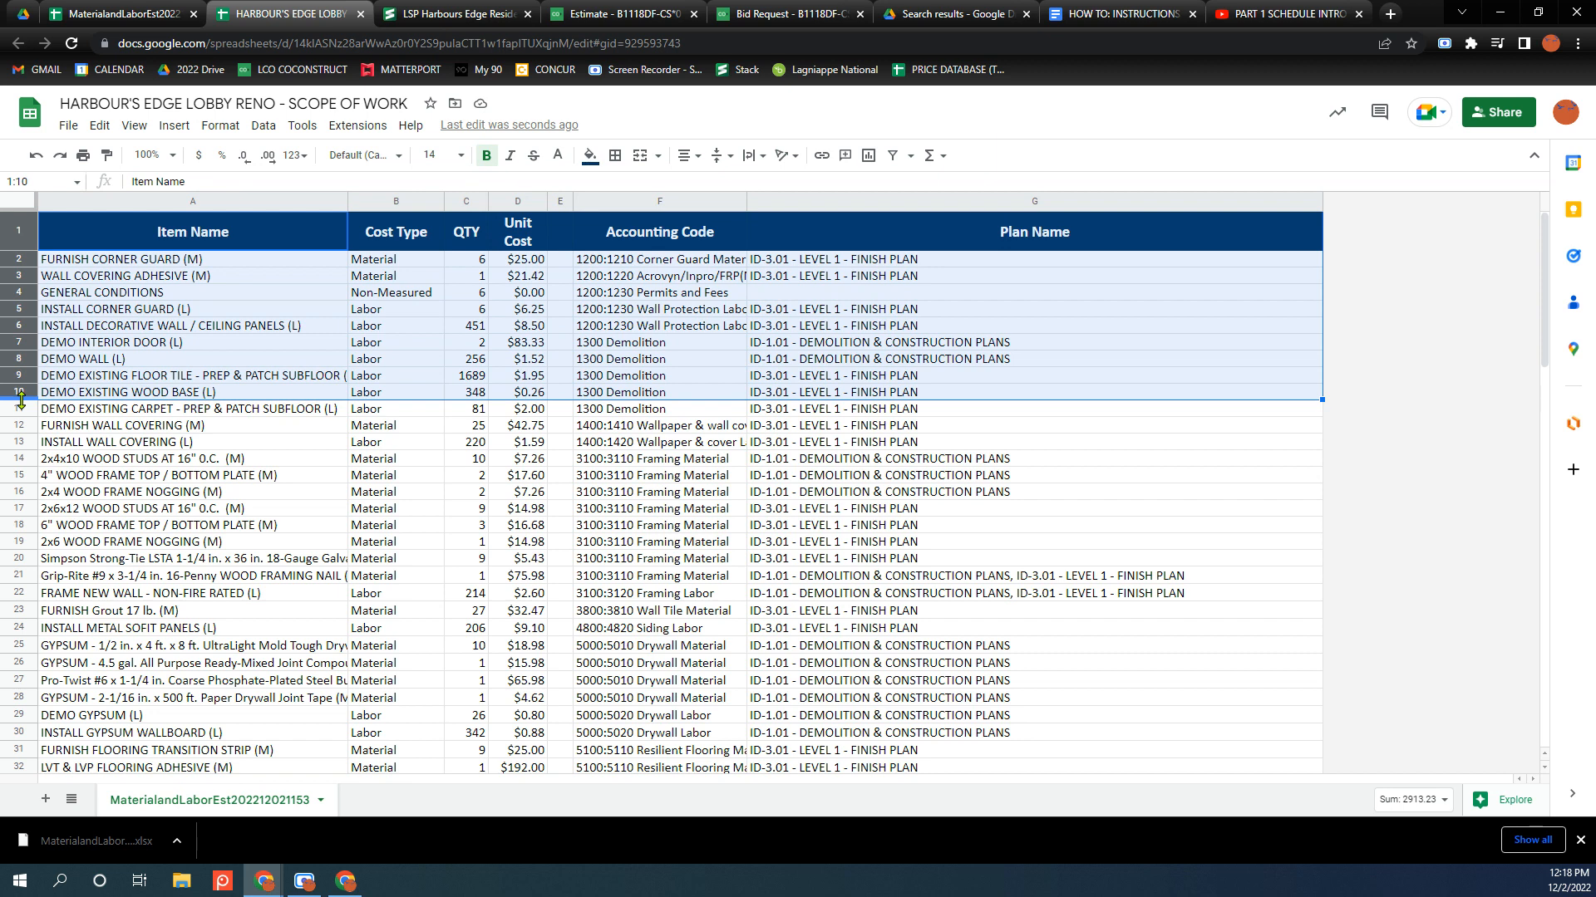
{"action": "key", "text": "ctrl+shift+Down"}
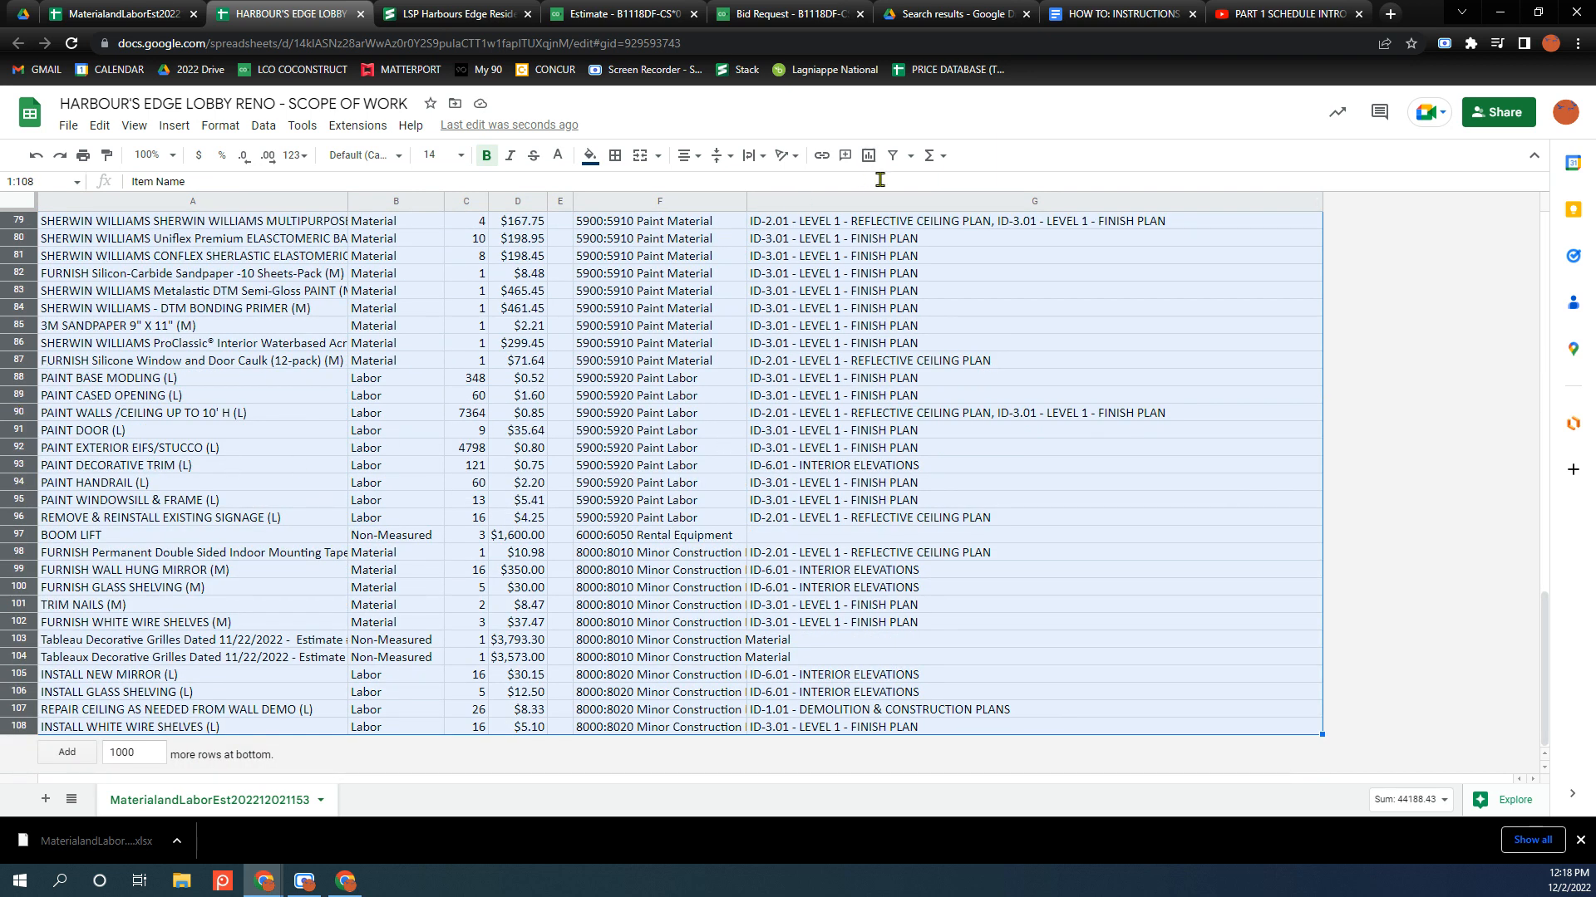
- Add header filters and sort line items A→Z by Cost Type: Labor, Material, then Non-Measured
{"action": "left_click", "coordinate": [894, 158]}
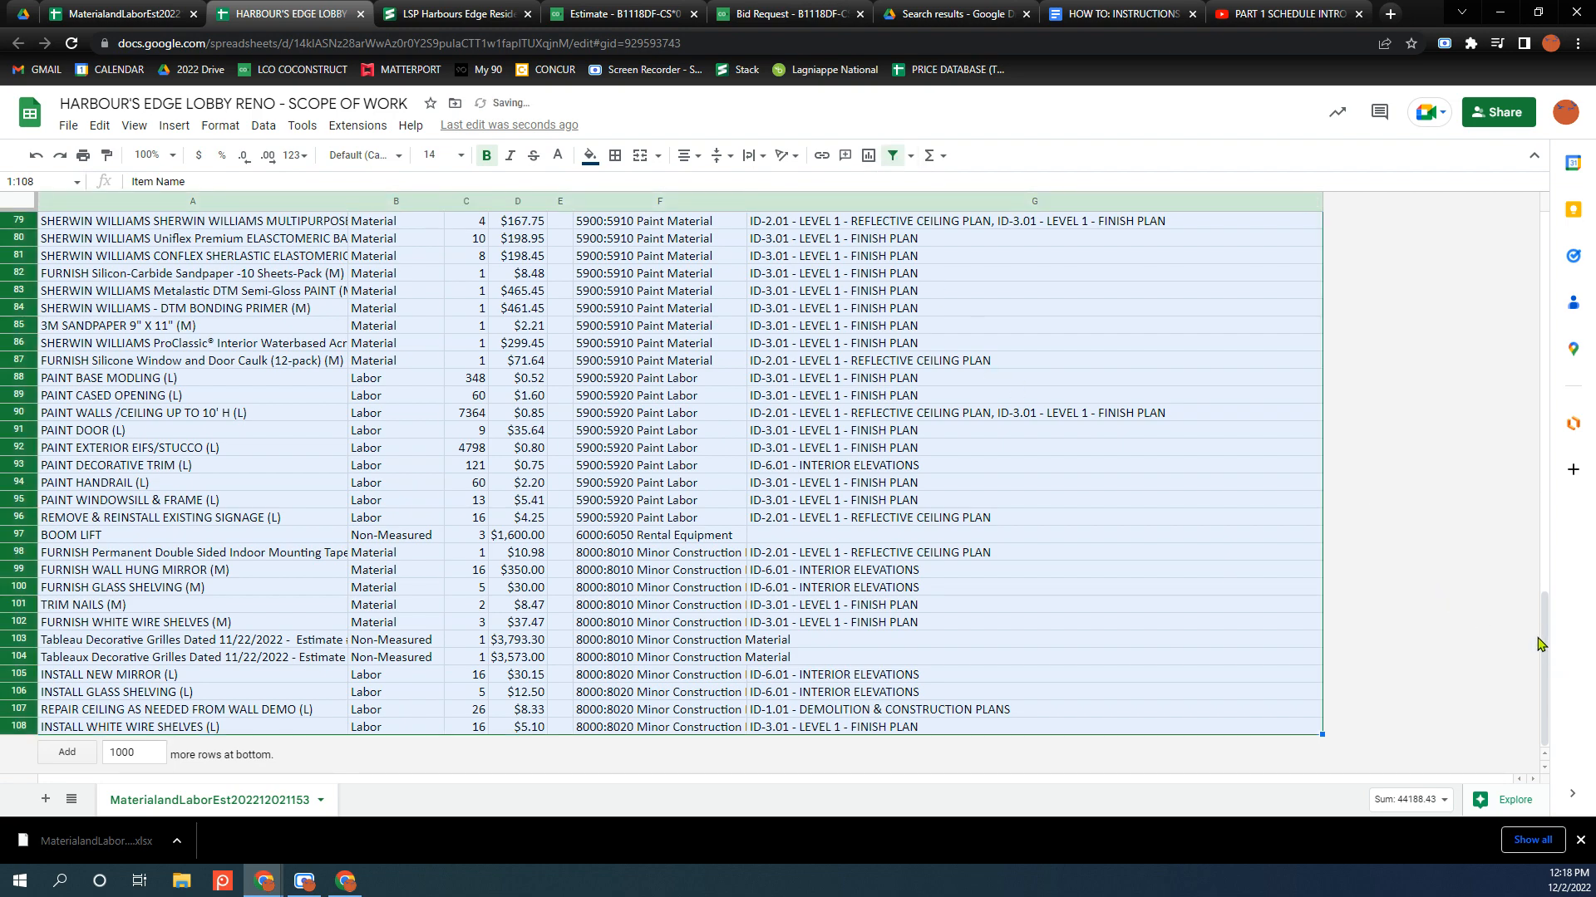
{"action": "left_click_drag", "start_coordinate": [1540, 644], "coordinate": [1440, 277]}
{"action": "left_click", "coordinate": [1189, 422]}
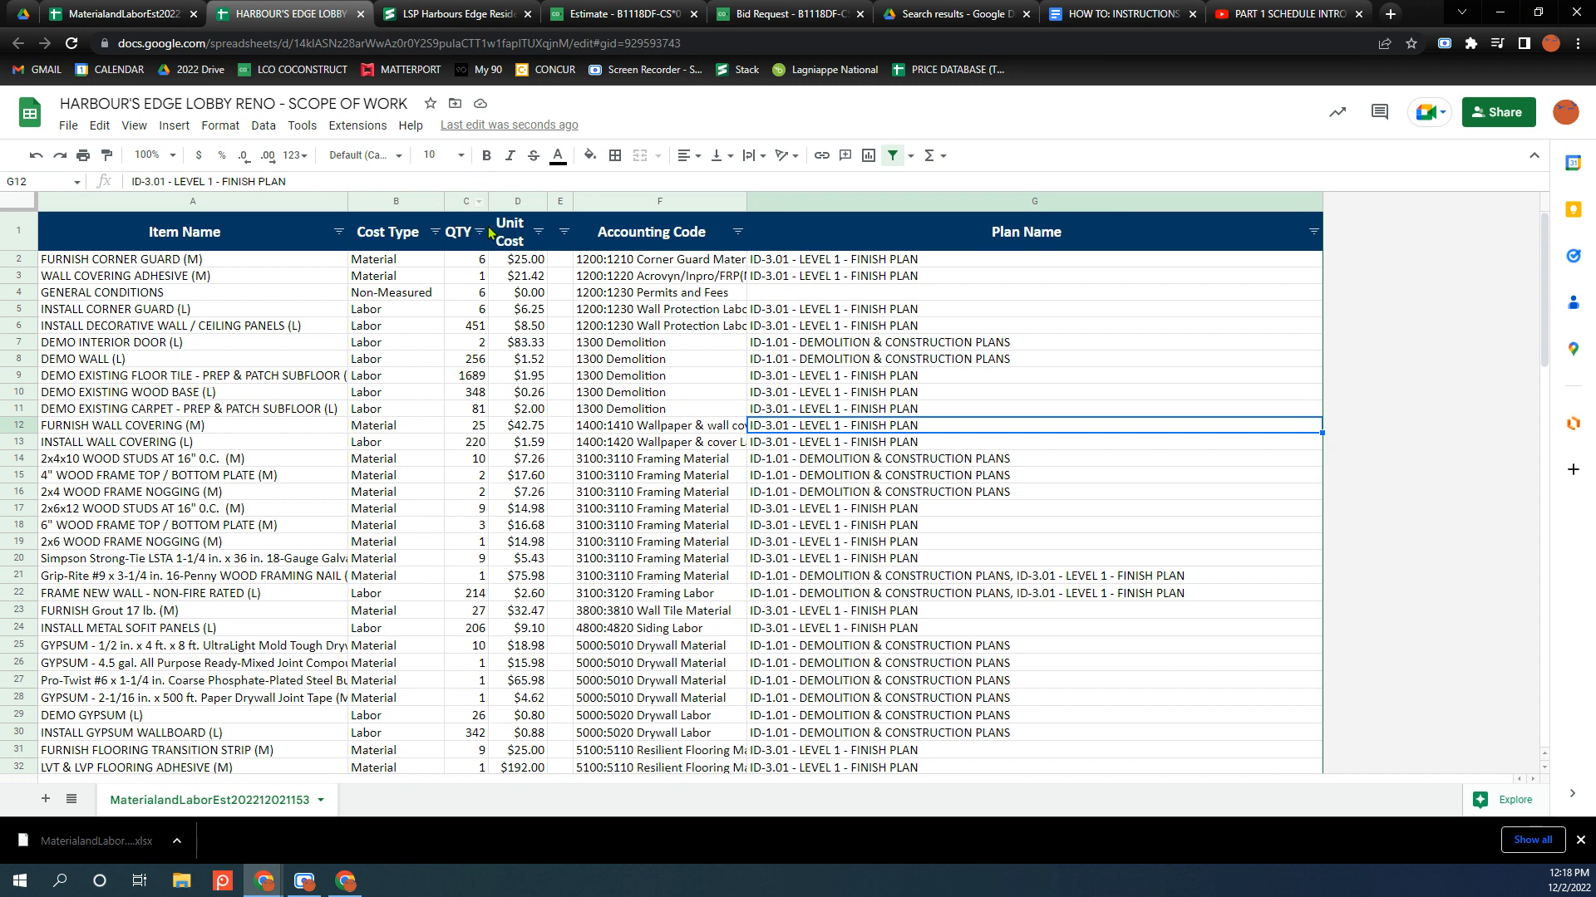
{"action": "left_click", "coordinate": [434, 233]}
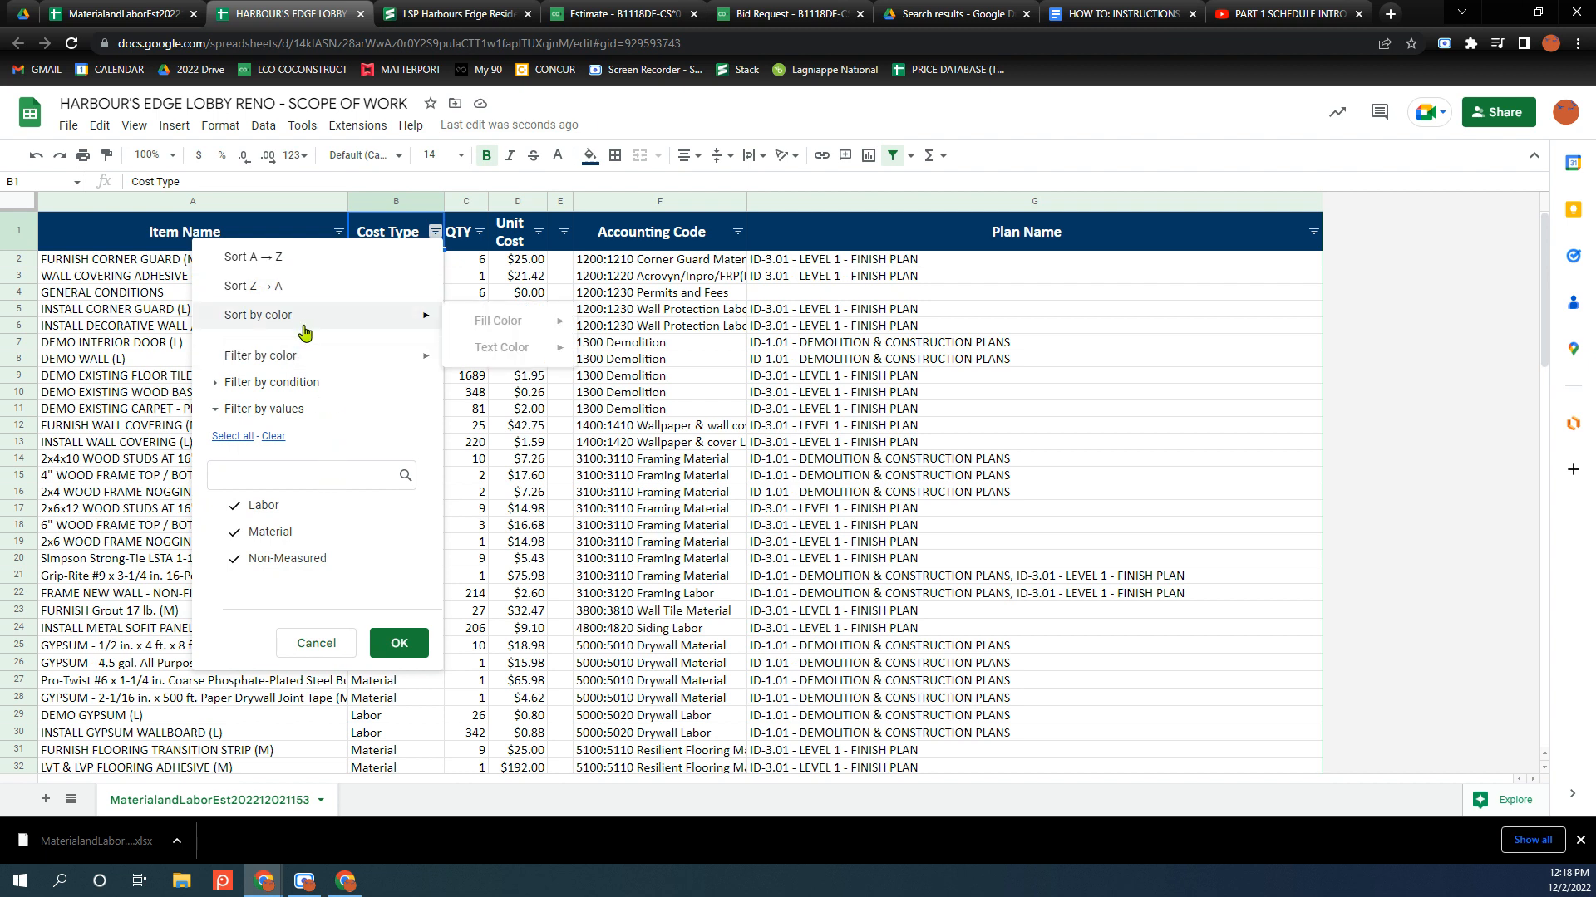
{"action": "left_click", "coordinate": [241, 259]}
{"action": "left_click", "coordinate": [817, 480]}
{"action": "scroll", "coordinate": [541, 582], "scroll_direction": "down", "scroll_amount": 15}
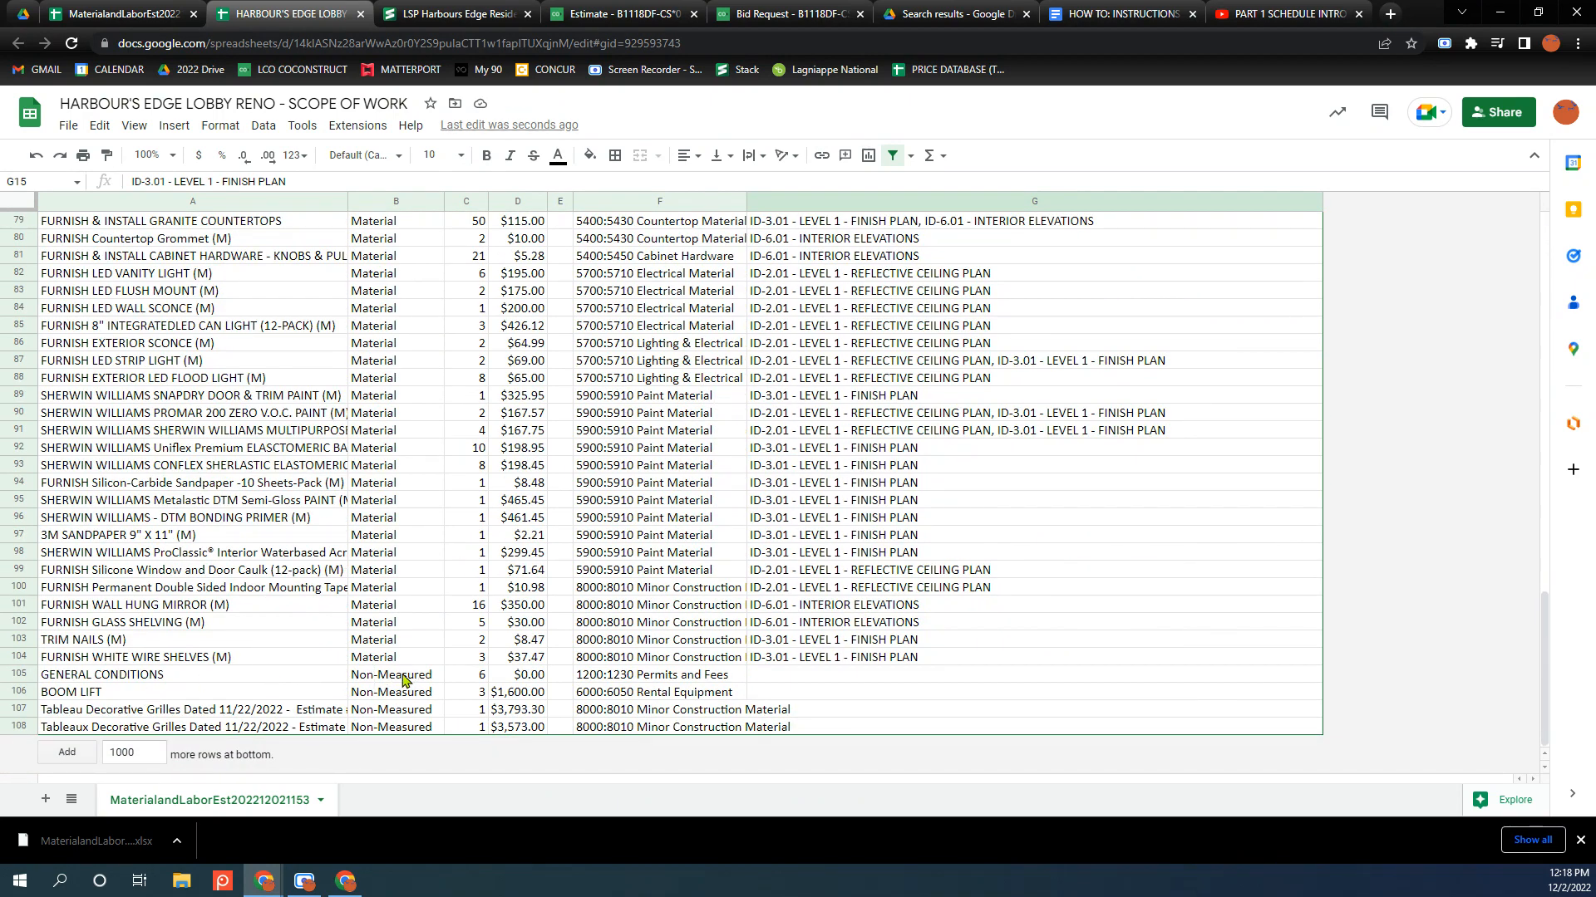
- Paste GENERAL CONDITIONS as the cost type for BOOM LIFT and both Tableau grille rows
{"action": "left_click", "coordinate": [316, 682]}
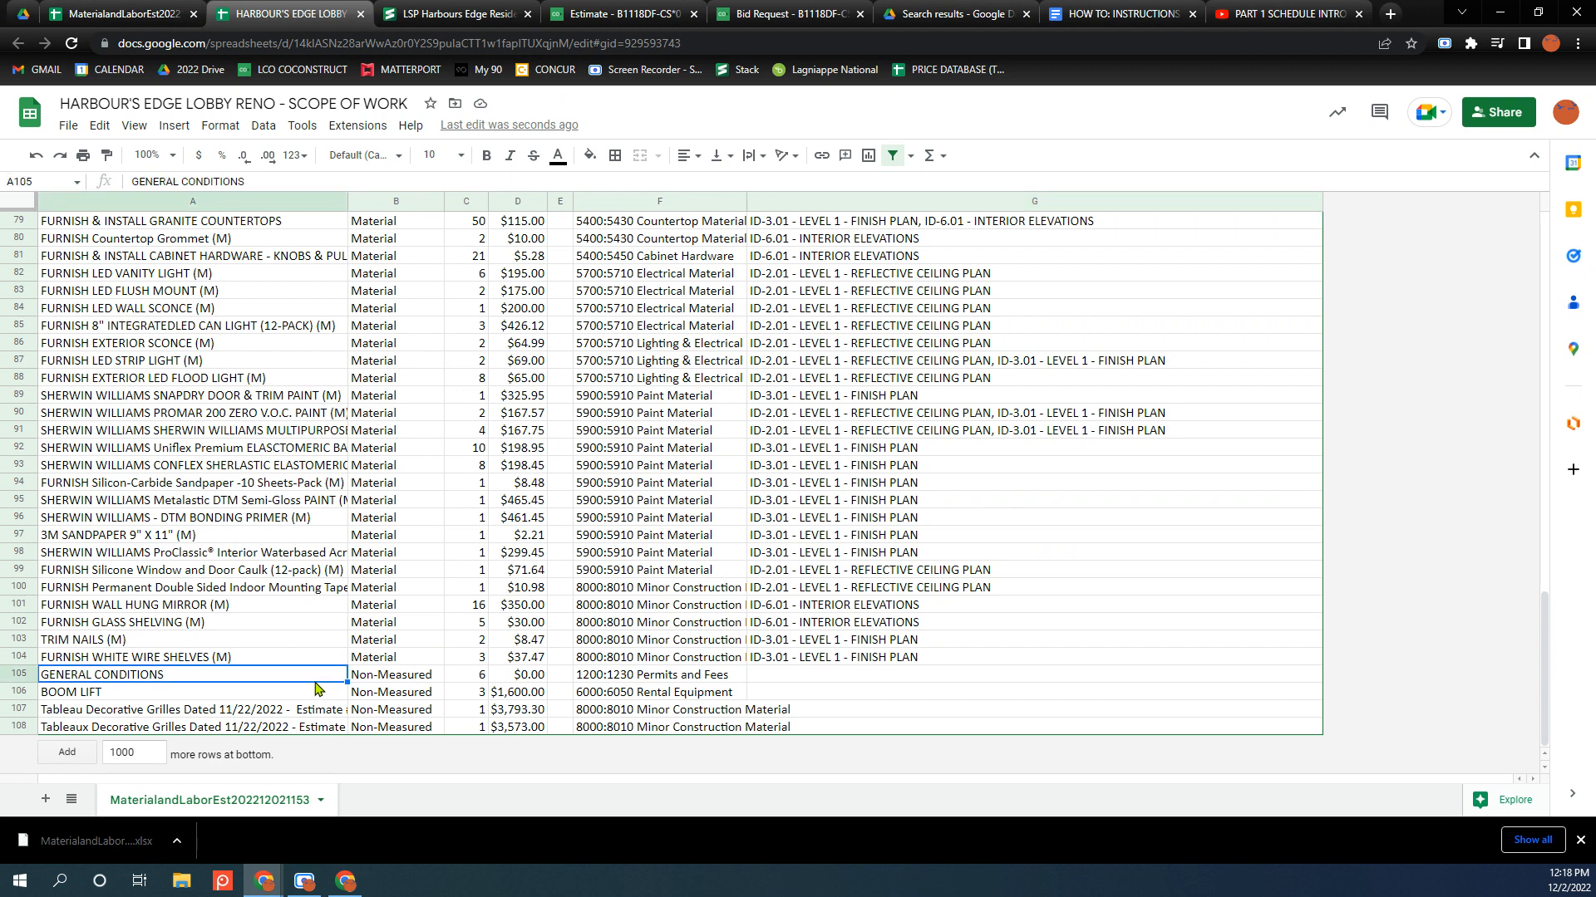
{"action": "key", "text": "Right"}
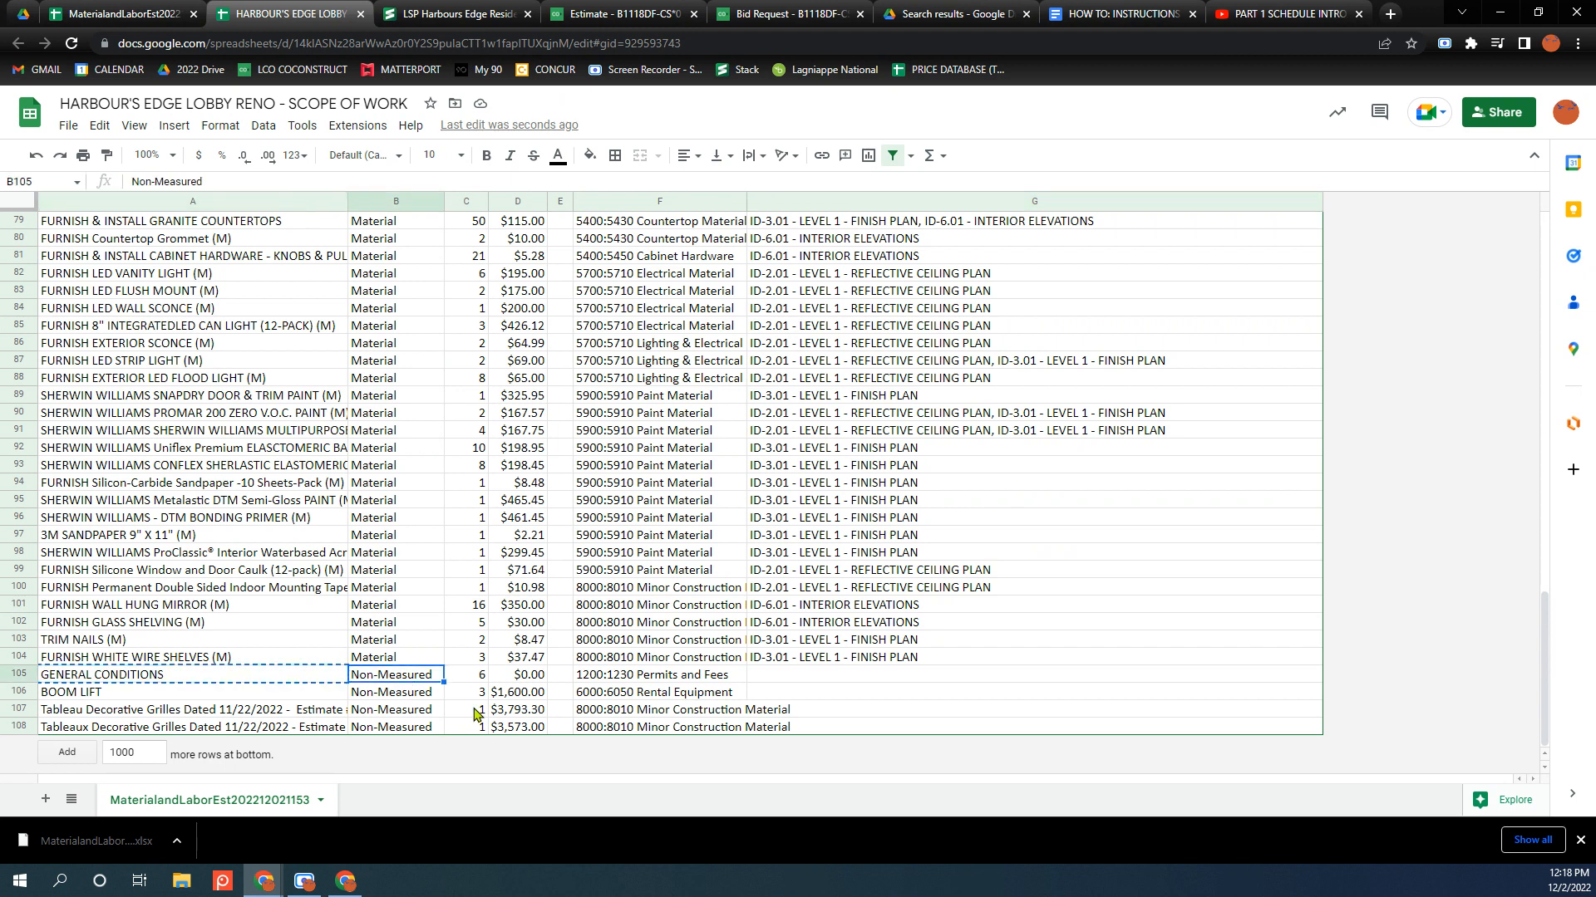
{"action": "left_click", "coordinate": [396, 695]}
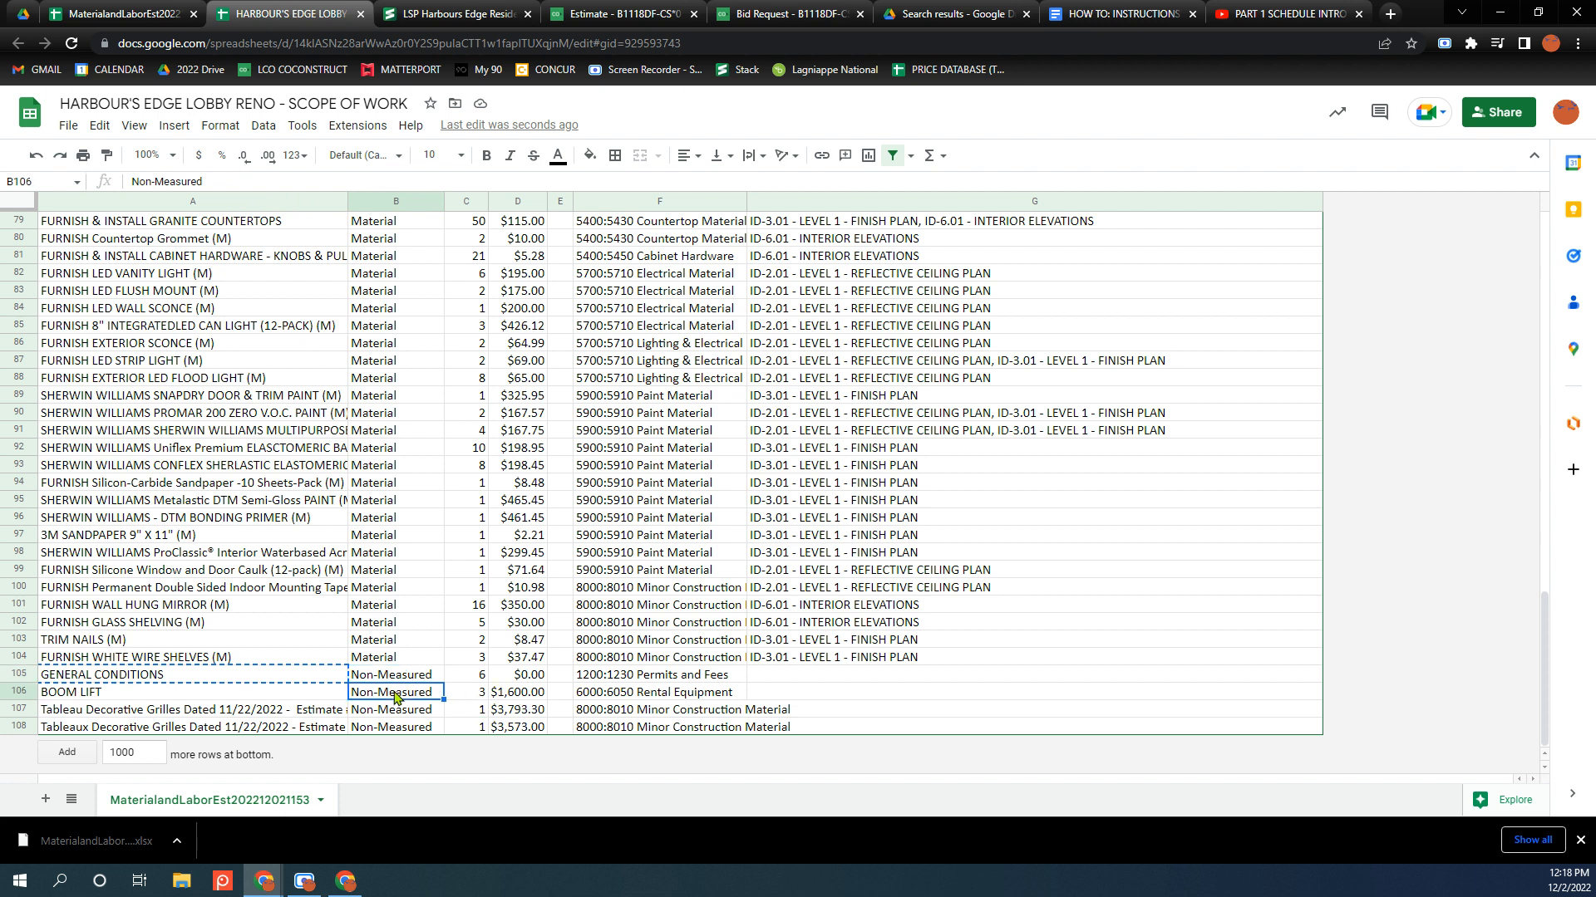
{"action": "key", "text": "ctrl+v"}
{"action": "left_click", "coordinate": [399, 712]}
{"action": "key", "text": "ctrl+v"}
{"action": "left_click", "coordinate": [402, 729]}
{"action": "key", "text": "ctrl+v"}
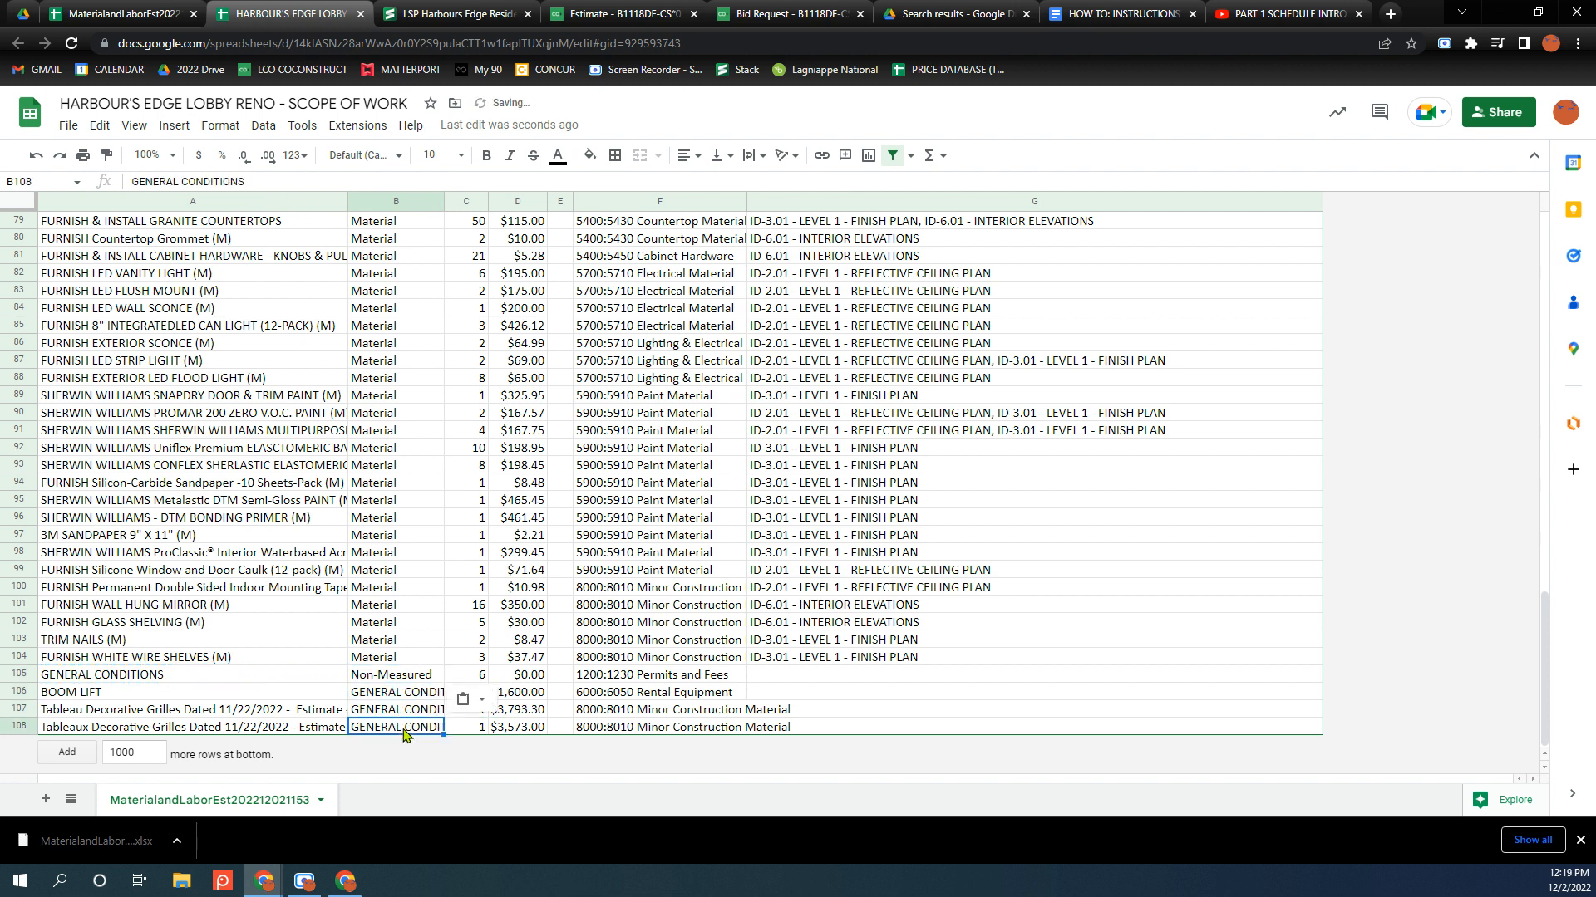
- Delete General Conditions row 105, then undo to restore it
{"action": "right_click", "coordinate": [19, 674]}
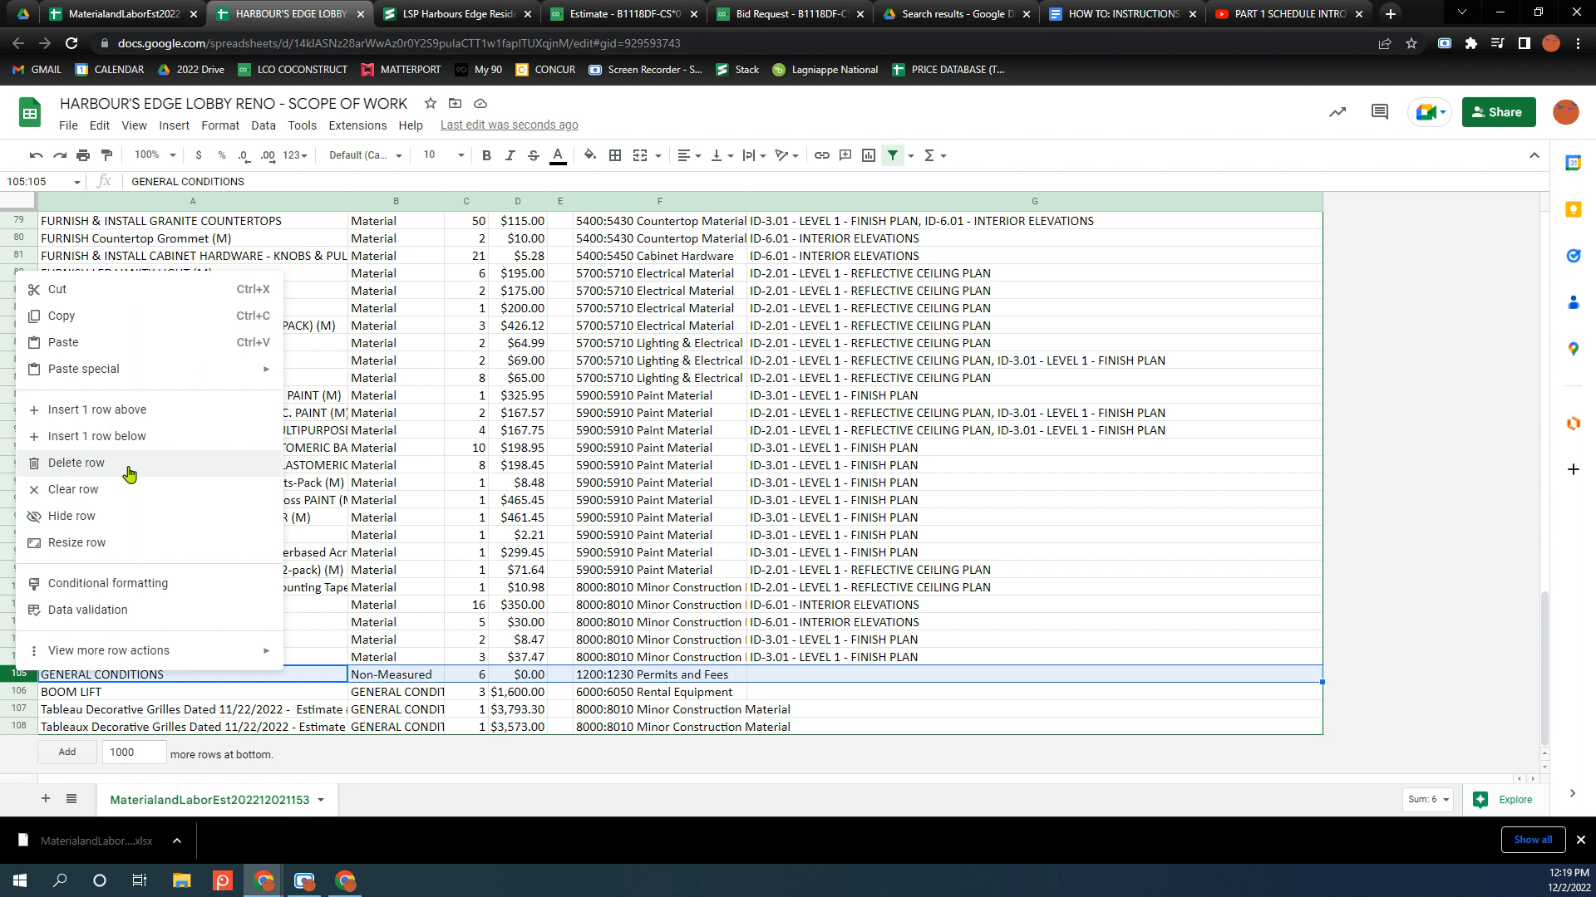
{"action": "left_click", "coordinate": [405, 698]}
{"action": "left_click", "coordinate": [404, 713]}
{"action": "left_click", "coordinate": [401, 727]}
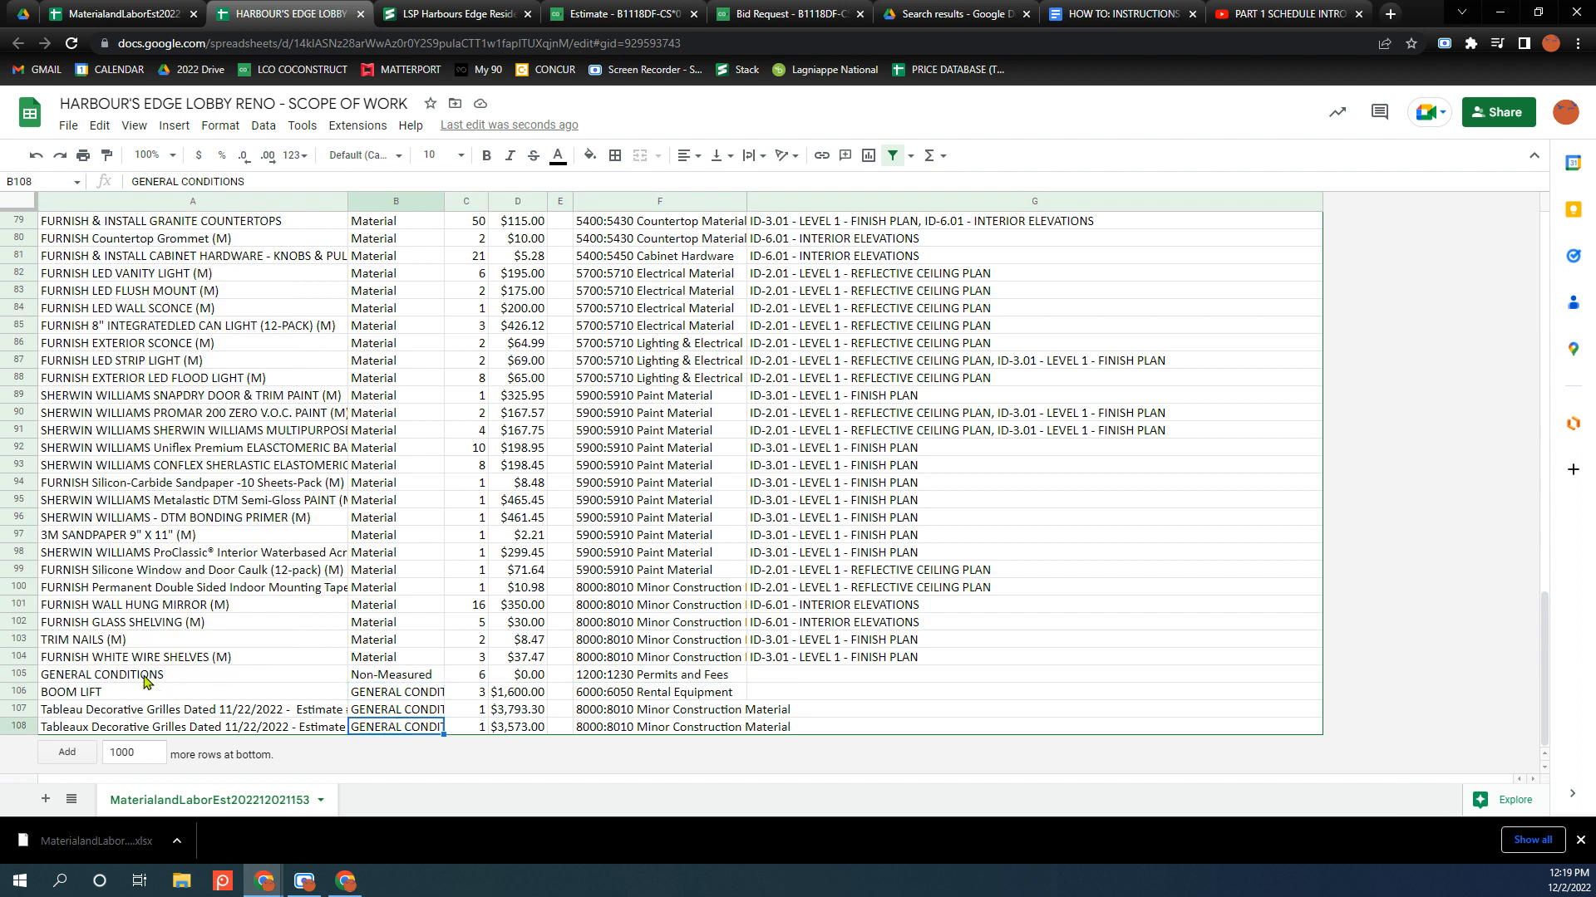
{"action": "right_click", "coordinate": [20, 674]}
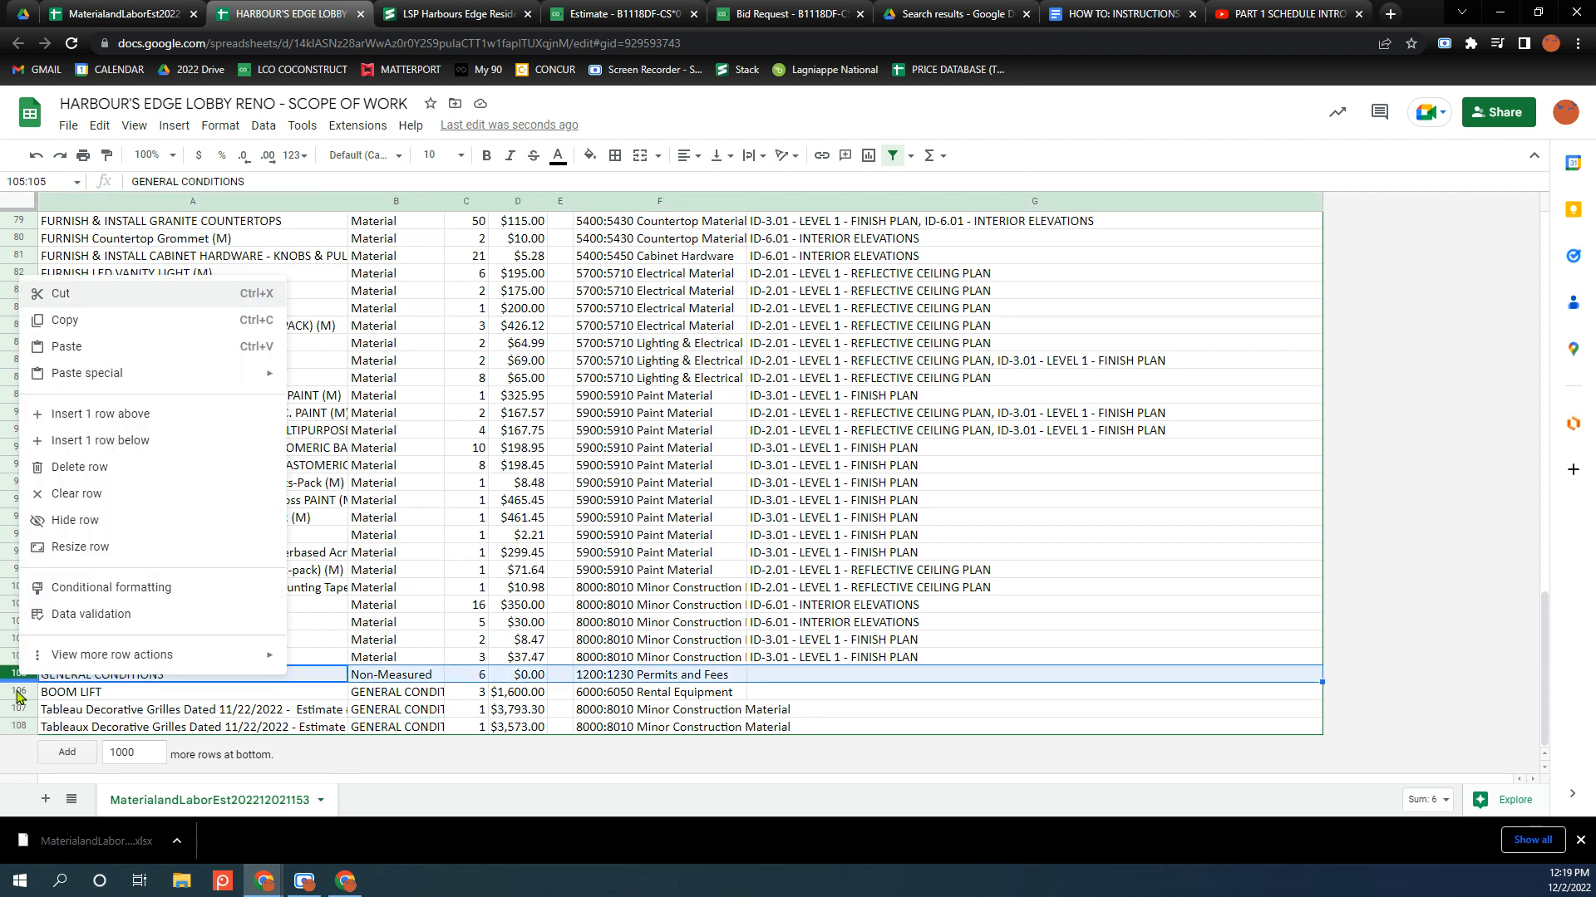
{"action": "left_click", "coordinate": [131, 472]}
{"action": "left_click", "coordinate": [580, 574]}
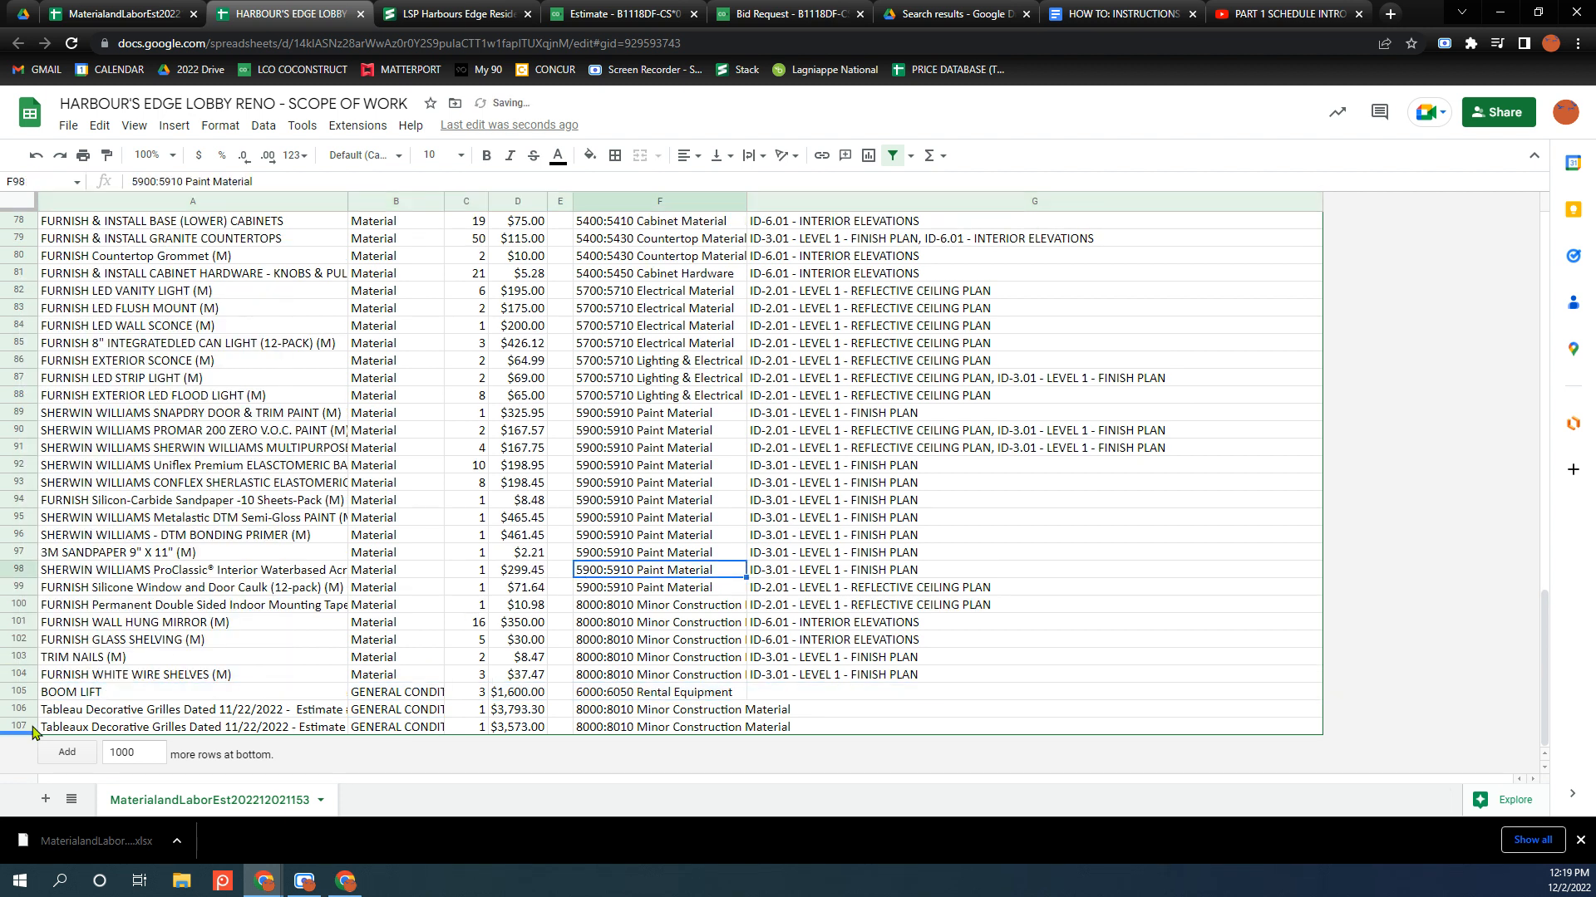
{"action": "double_click", "coordinate": [93, 694]}
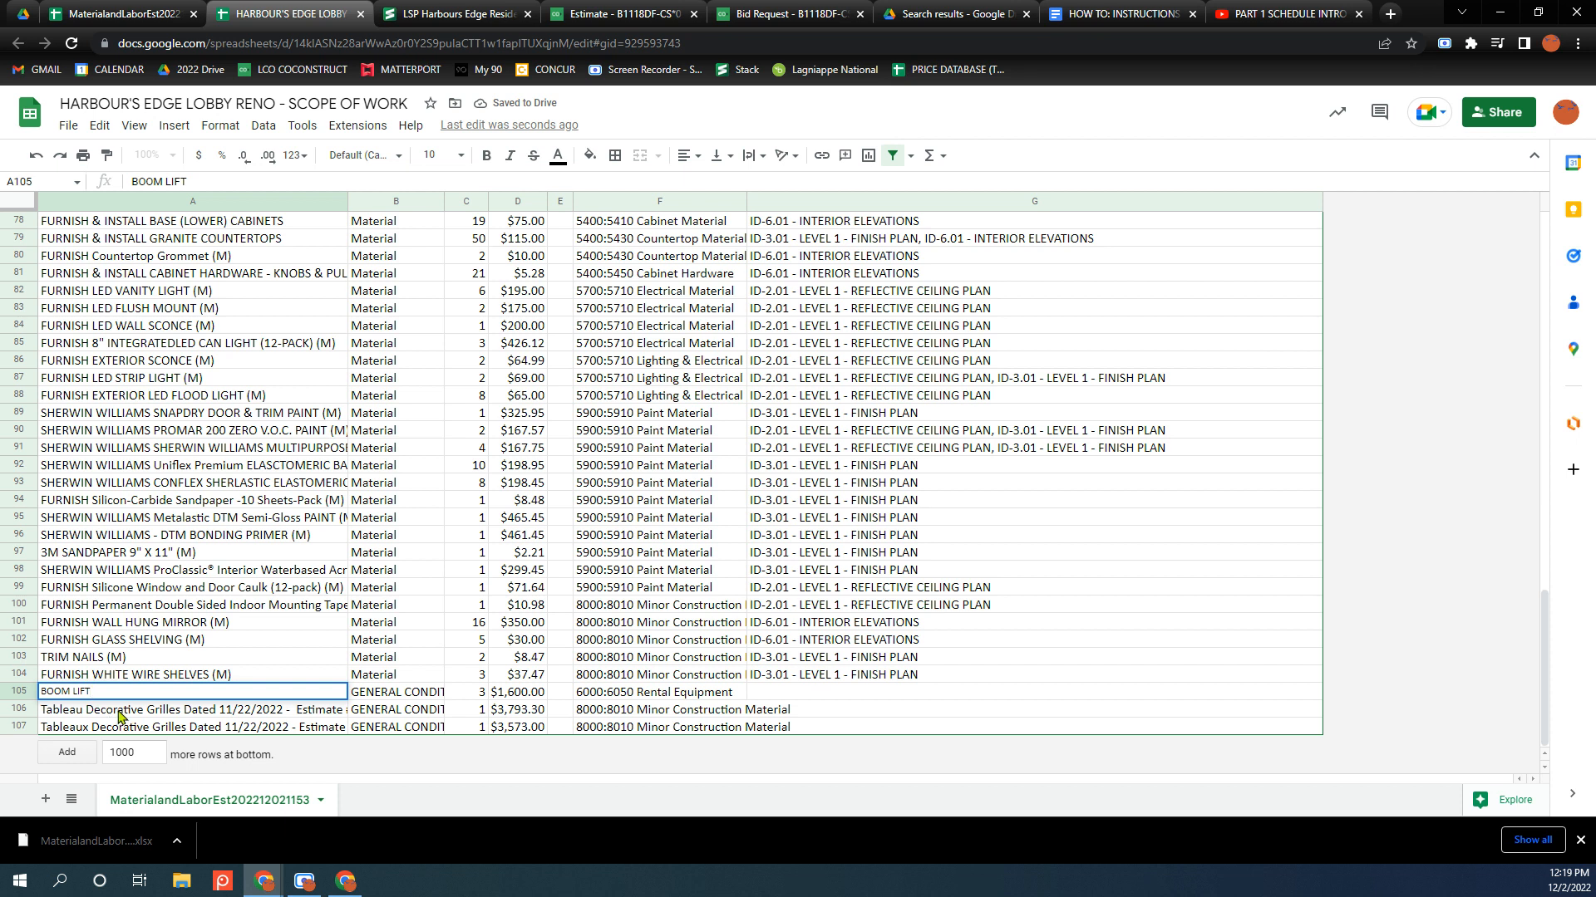
{"action": "left_click", "coordinate": [122, 714]}
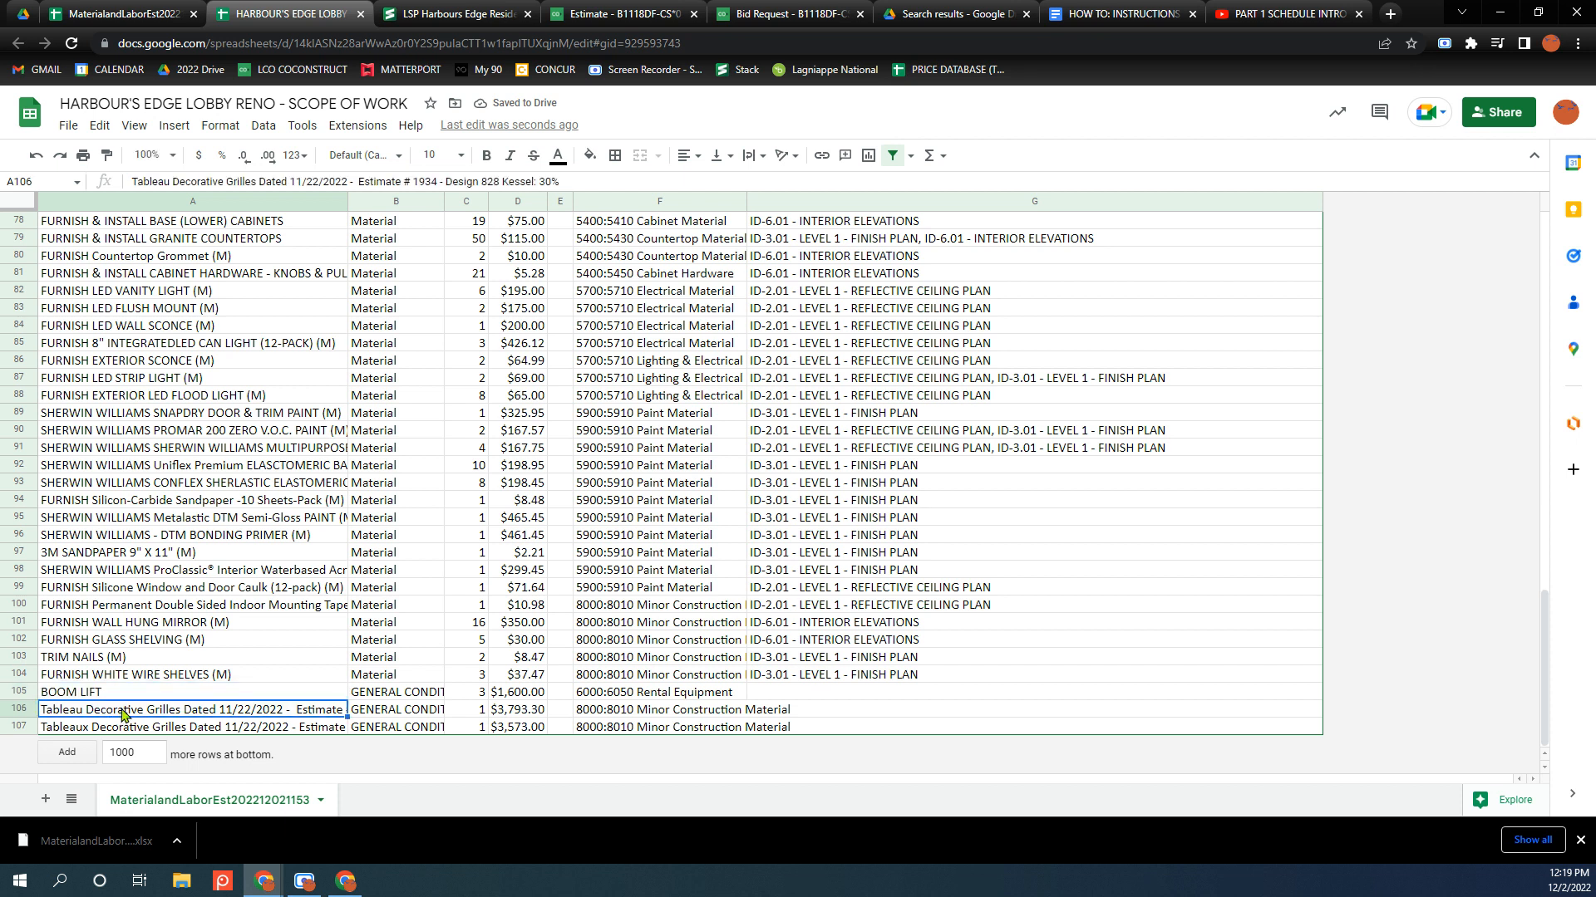
{"action": "left_click", "coordinate": [36, 155]}
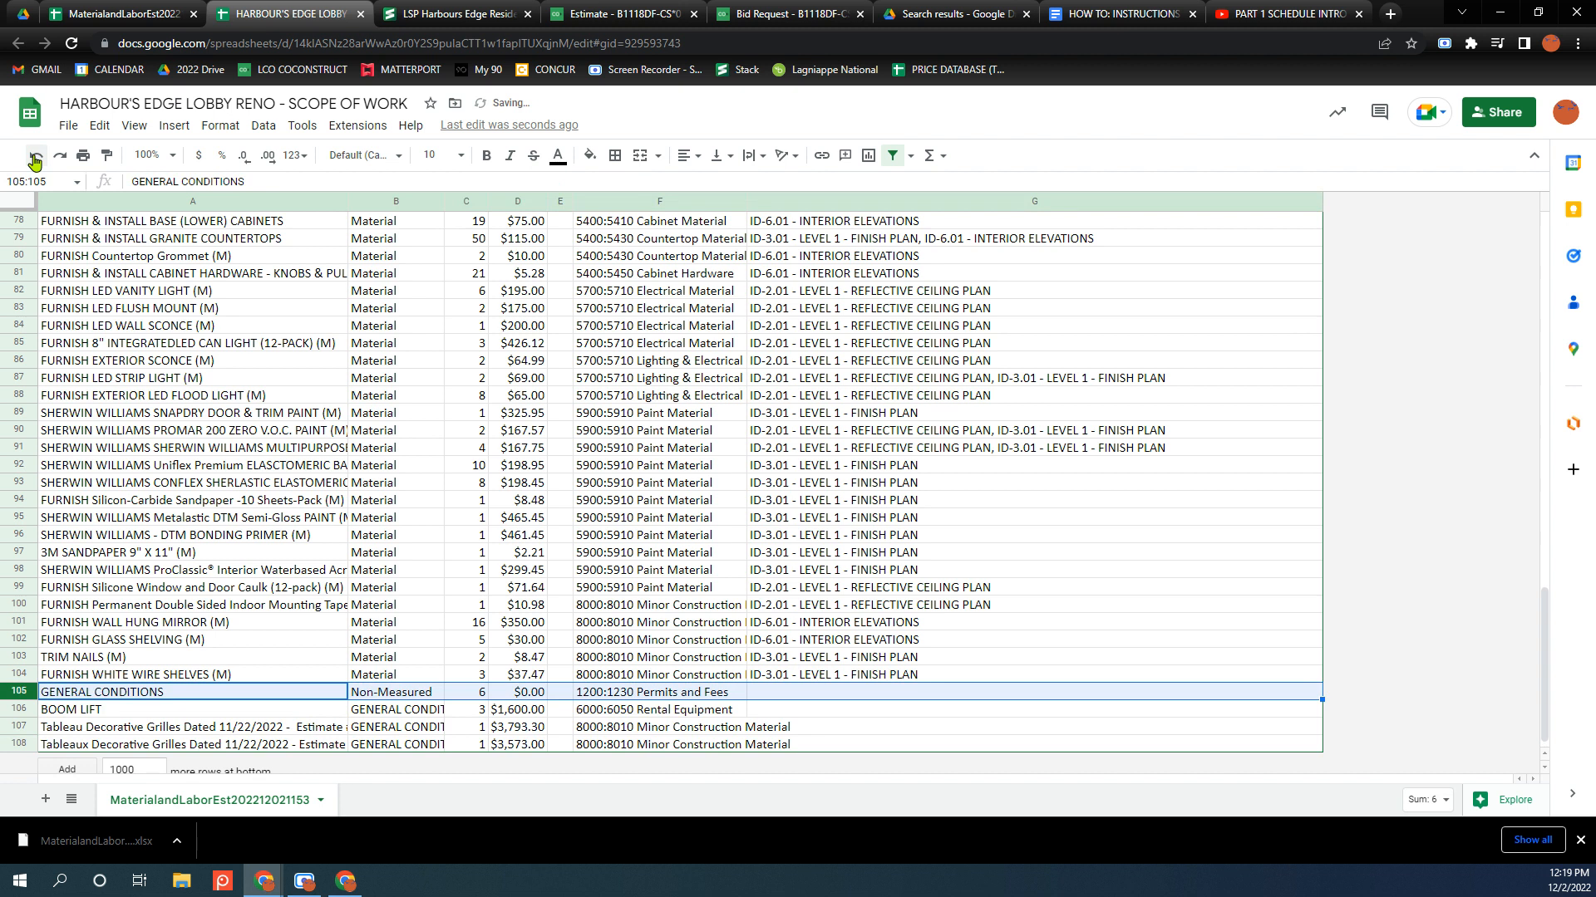
- Set the General Conditions row's unit cost to $2,500.00
{"action": "left_click", "coordinate": [409, 641]}
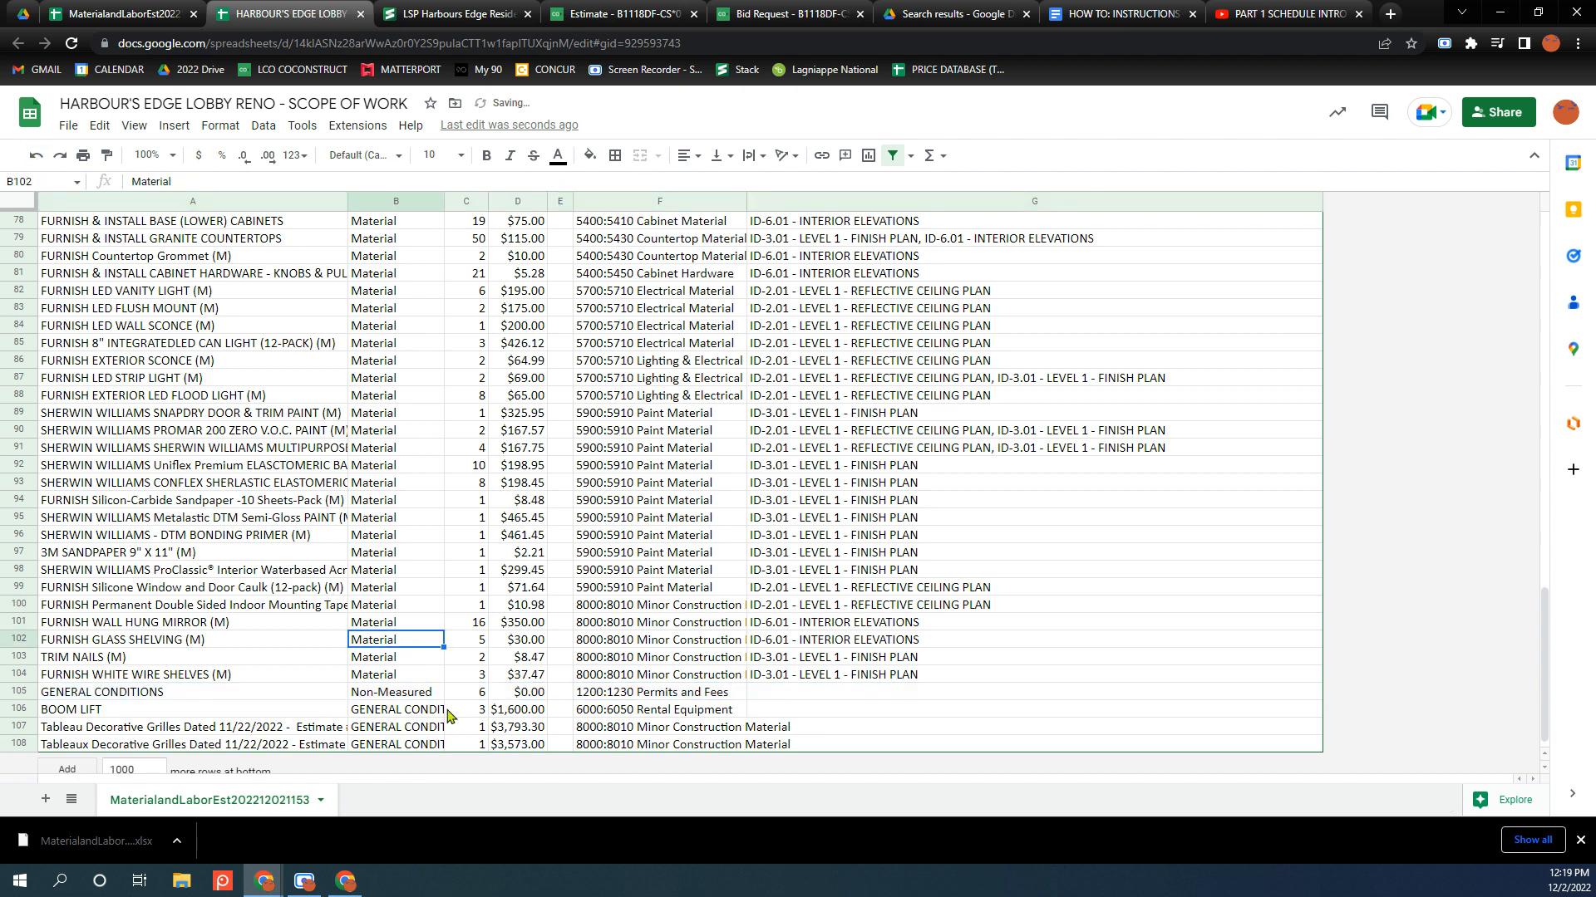
{"action": "left_click", "coordinate": [528, 695]}
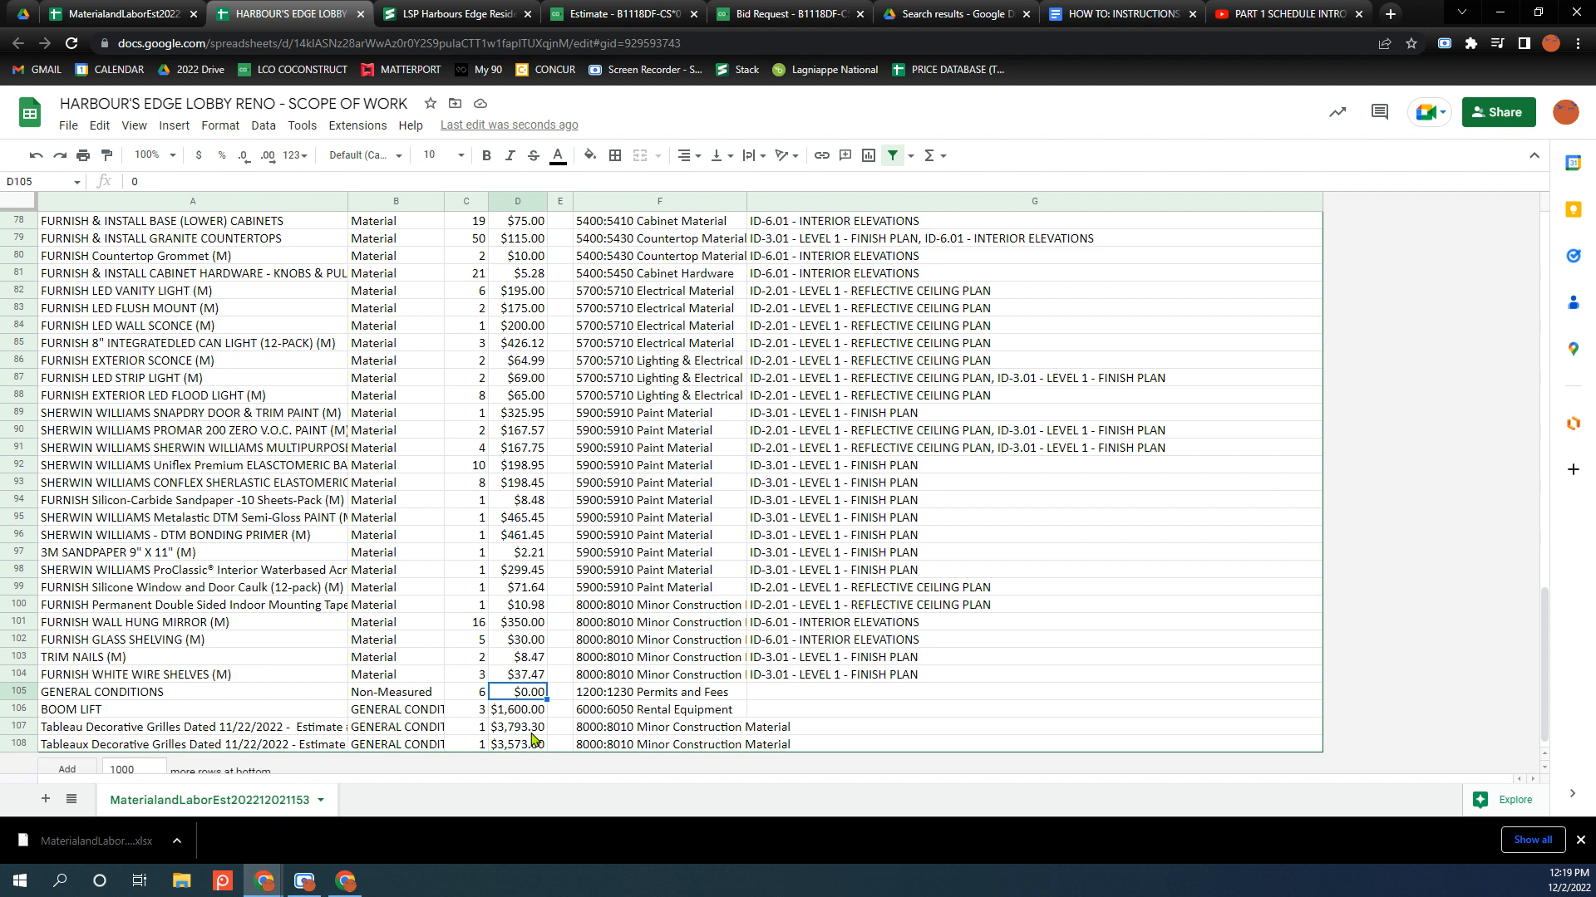
{"action": "type", "text": "2500"}
{"action": "left_click", "coordinate": [506, 646]}
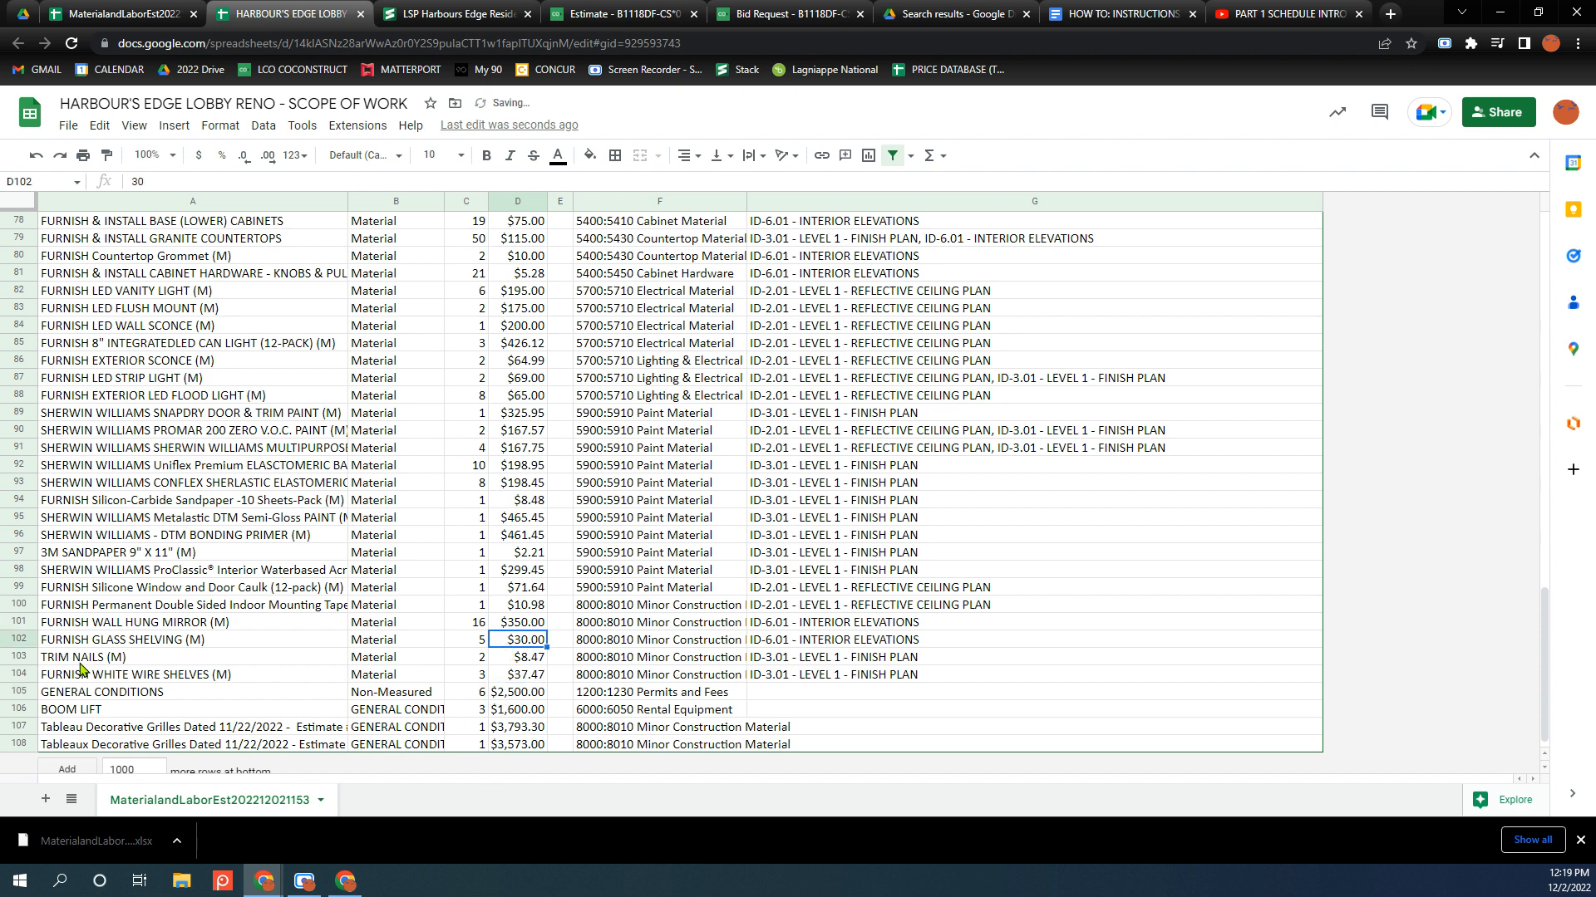
- Replace row 105's Non-Measured cost type with GENERAL CONDITIONS
{"action": "left_click_drag", "start_coordinate": [18, 697], "coordinate": [18, 746]}
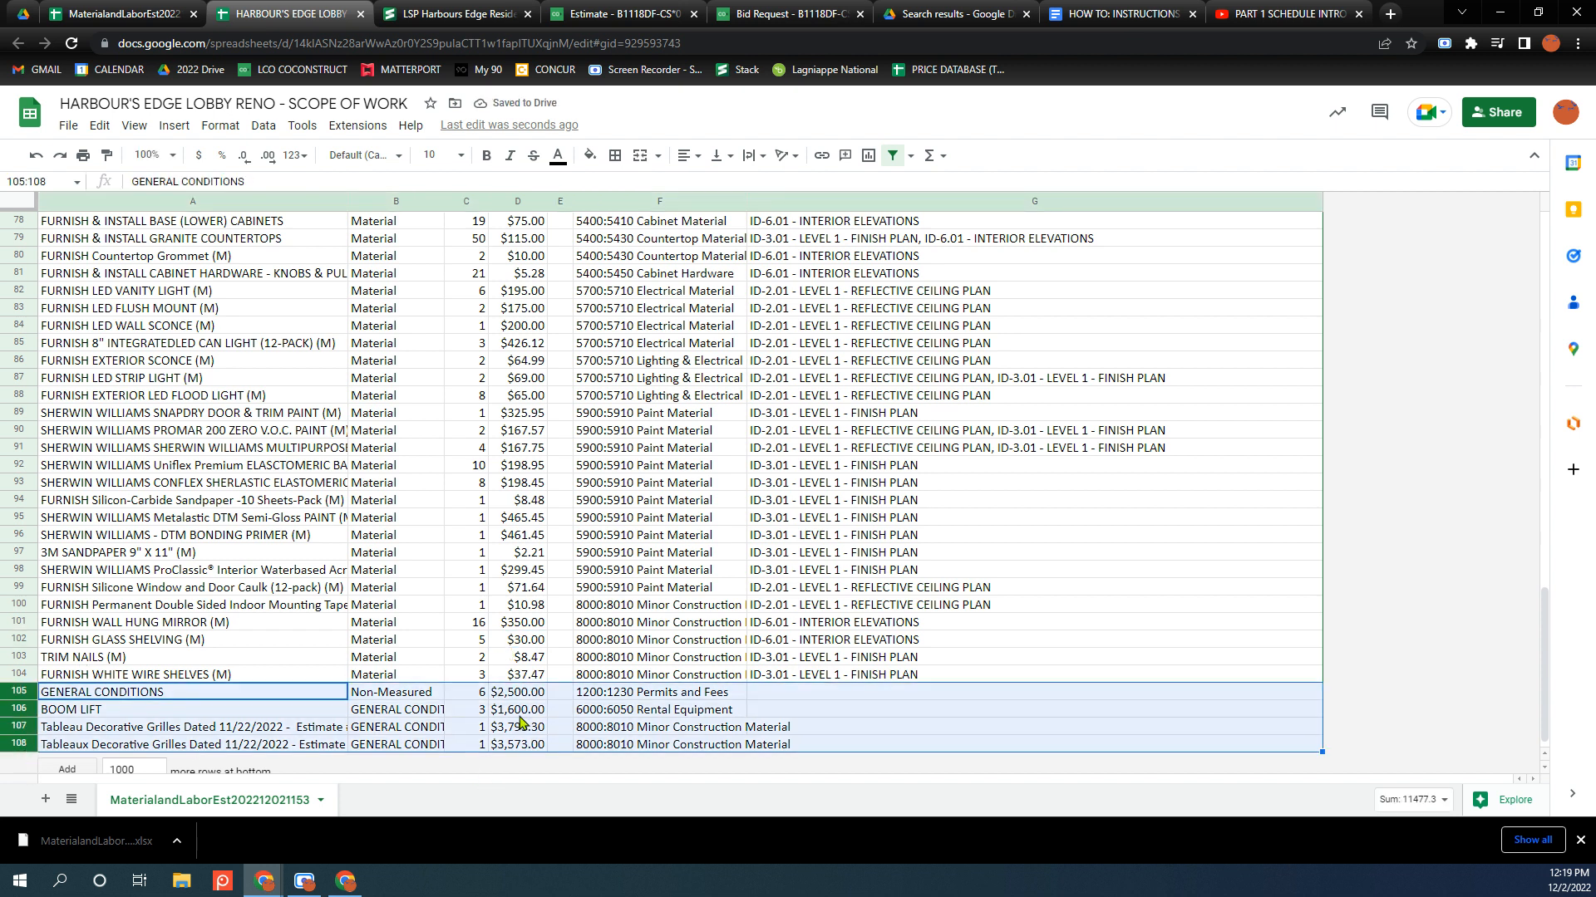
{"action": "left_click", "coordinate": [407, 713]}
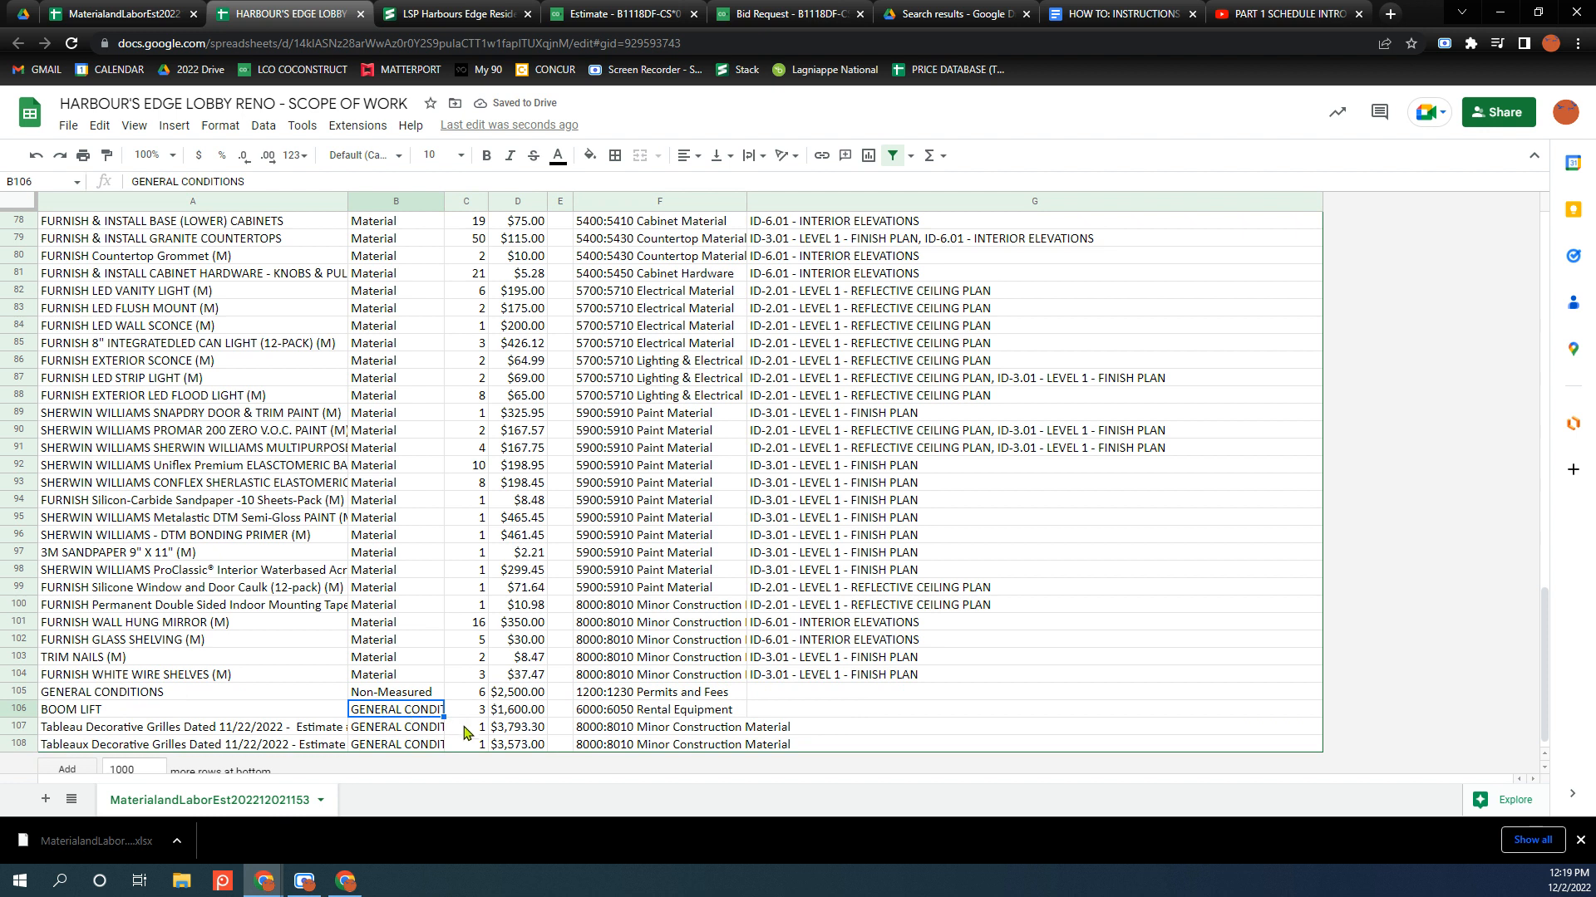
{"action": "left_click", "coordinate": [420, 697]}
{"action": "type", "text": "GENERAL CONDITIONS"}
- Rename row 105's item from GENERAL CONDITIONS to 'SUPERVISION, LODGING & TRAVEL'
{"action": "double_click", "coordinate": [144, 692]}
{"action": "key", "text": "ctrl+a"}
{"action": "type", "text": "SU"}
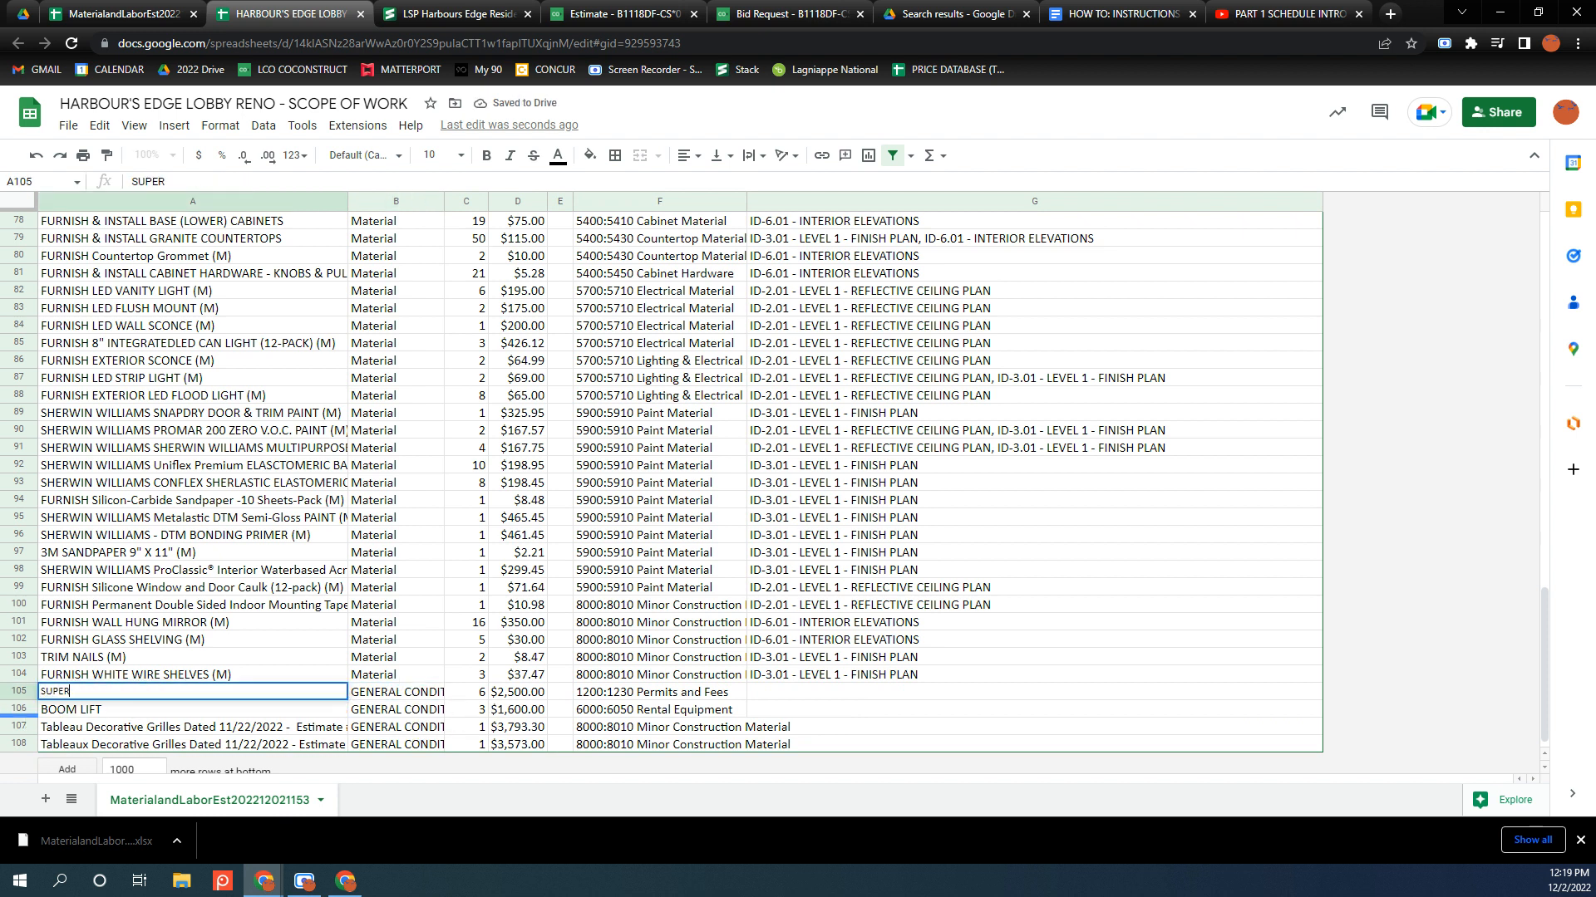
{"action": "type", "text": "PERVISION, LODGING & TRAVEL"}
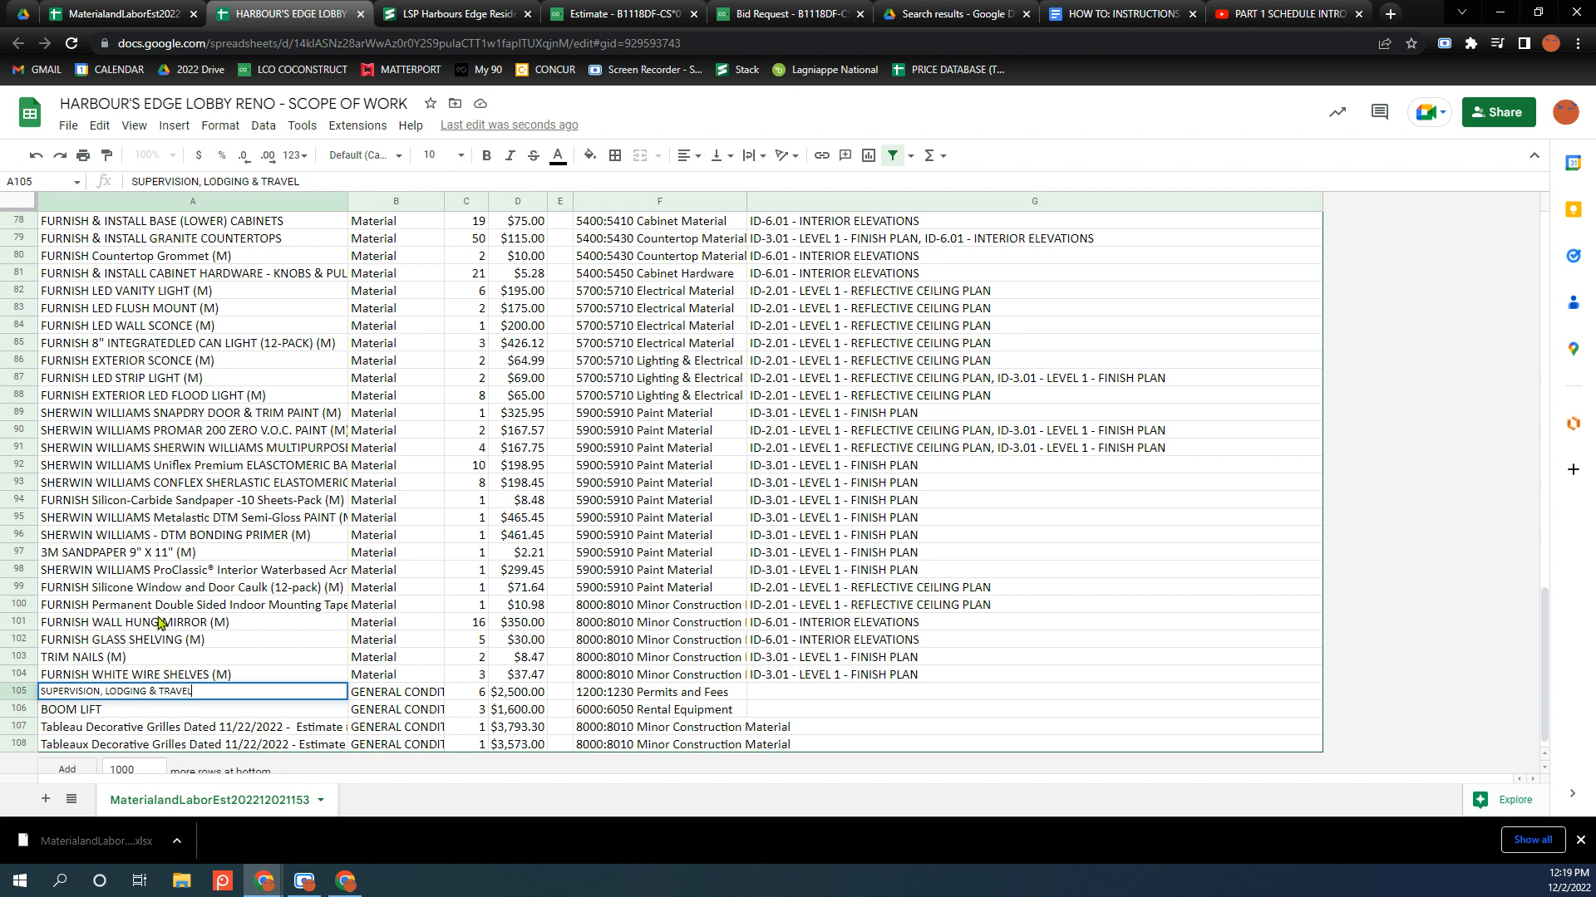
{"action": "left_click_drag", "start_coordinate": [18, 692], "coordinate": [10, 608]}
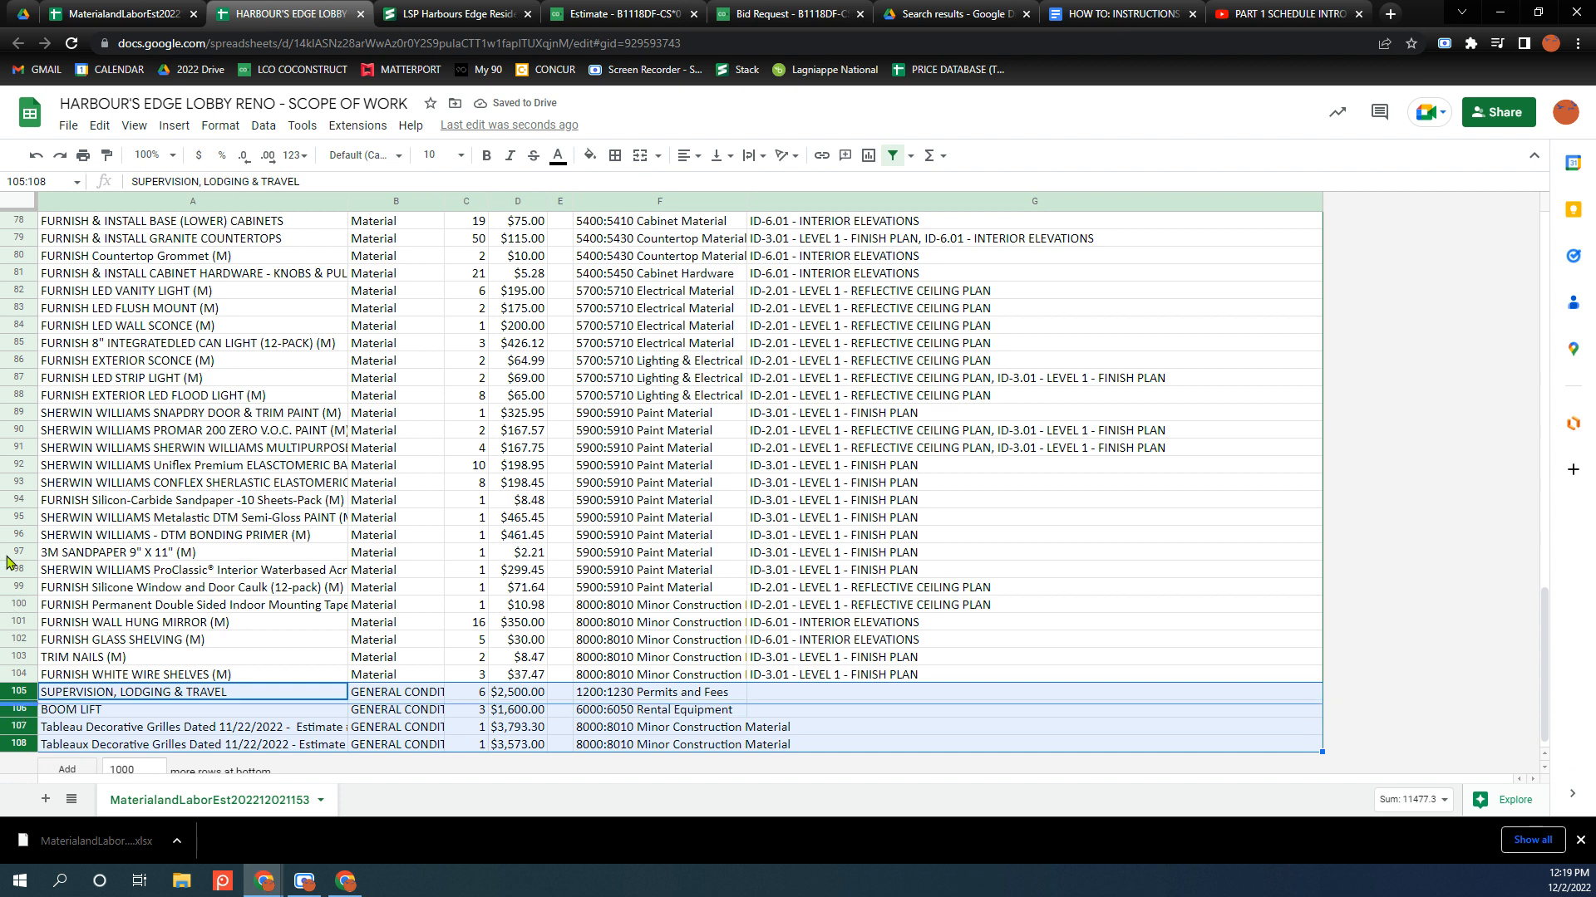
- Move the four general conditions rows 105–108 up to rows 2–5
{"action": "left_click_drag", "start_coordinate": [52, 678], "coordinate": [29, 713]}
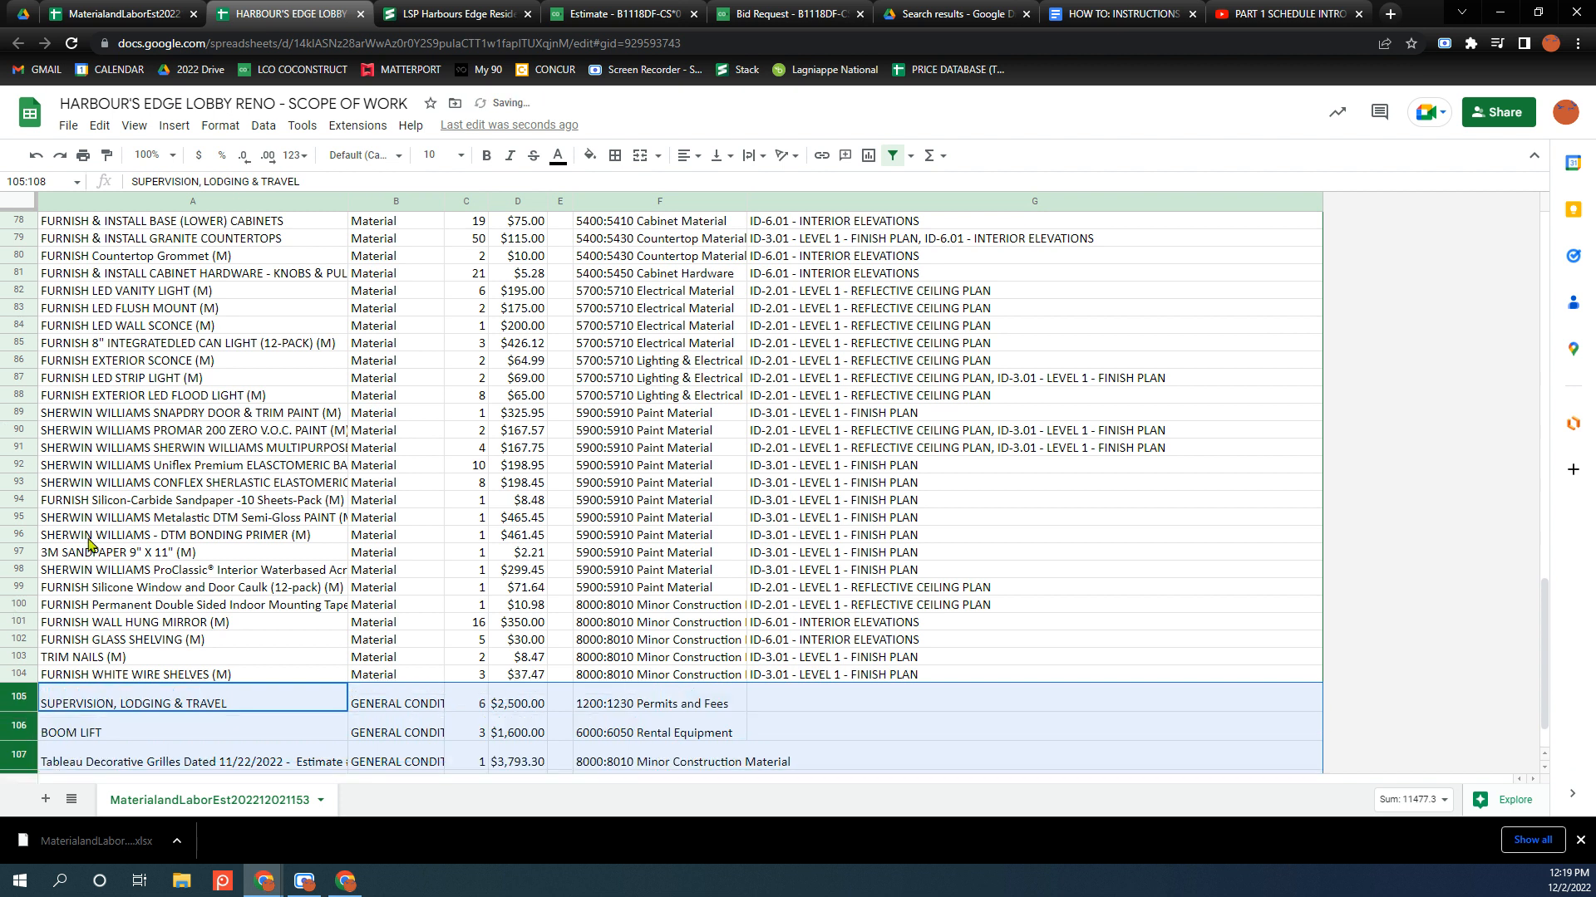
{"action": "left_click", "coordinate": [35, 156]}
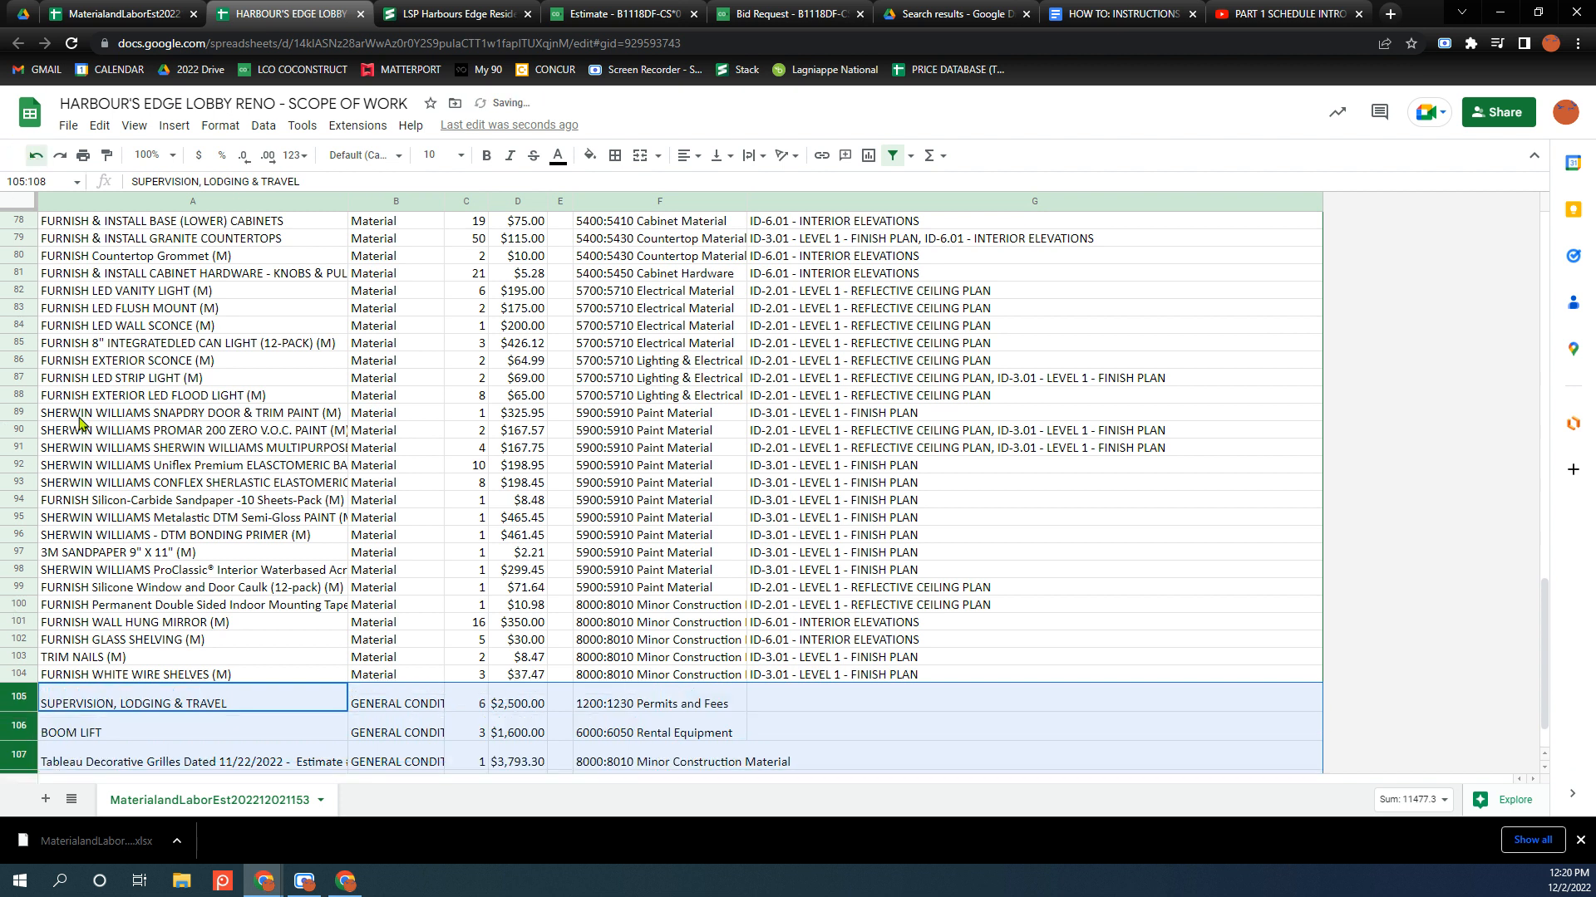
{"action": "left_click", "coordinate": [99, 625]}
{"action": "left_click_drag", "start_coordinate": [18, 693], "coordinate": [46, 303]}
{"action": "left_click_drag", "start_coordinate": [31, 262], "coordinate": [31, 262]}
{"action": "left_click", "coordinate": [818, 565]}
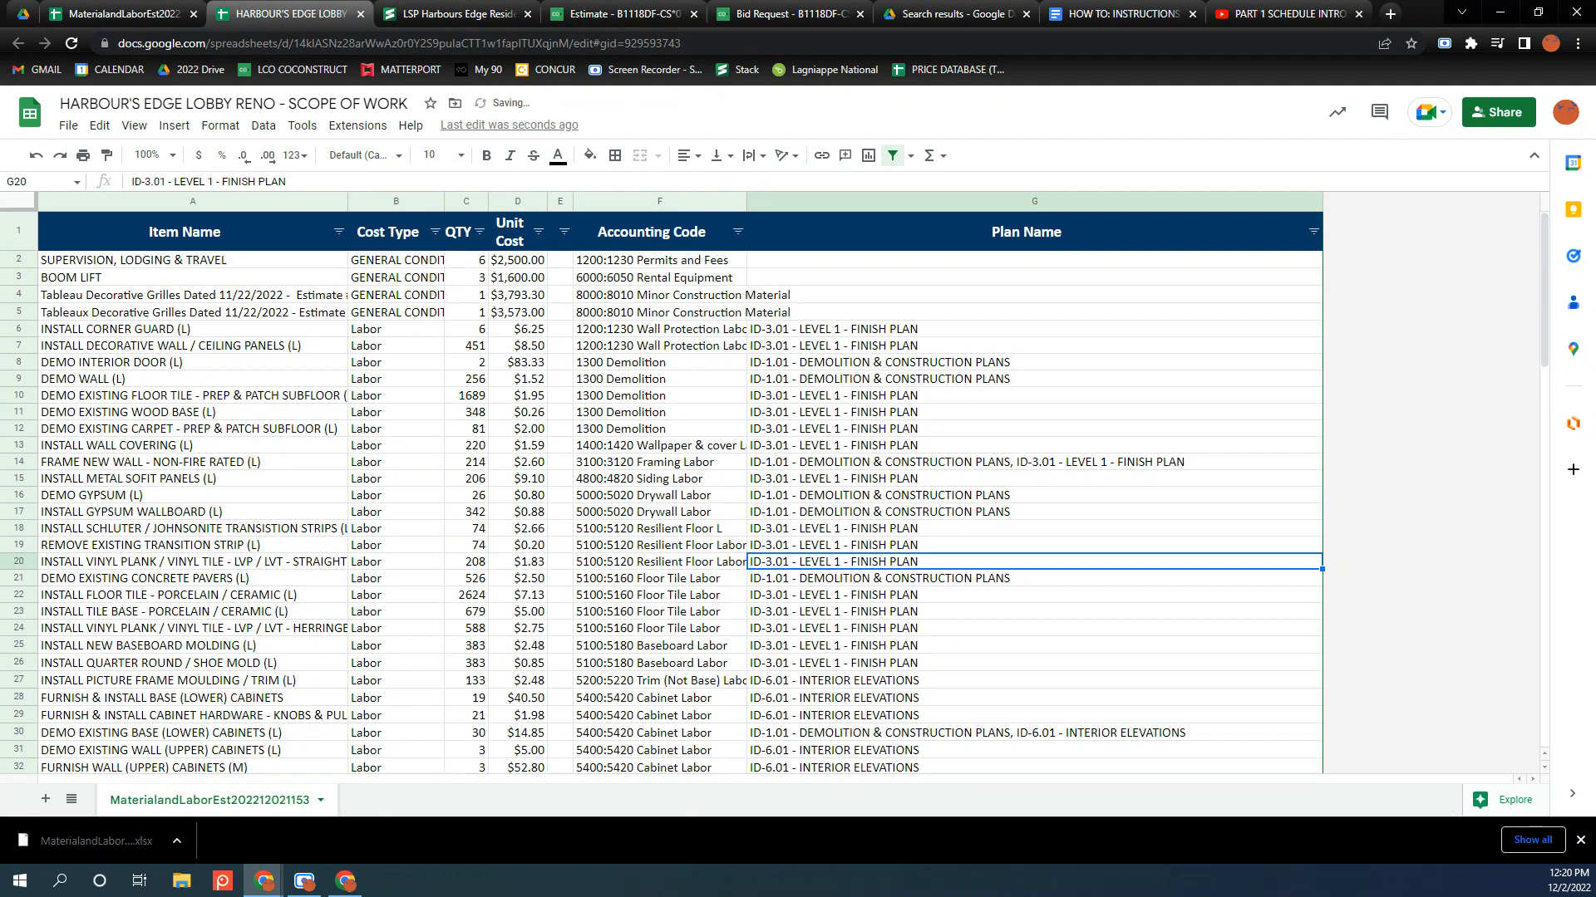
- Insert a blank row below row 5 and make it taller as a spacer
{"action": "left_click", "coordinate": [20, 312]}
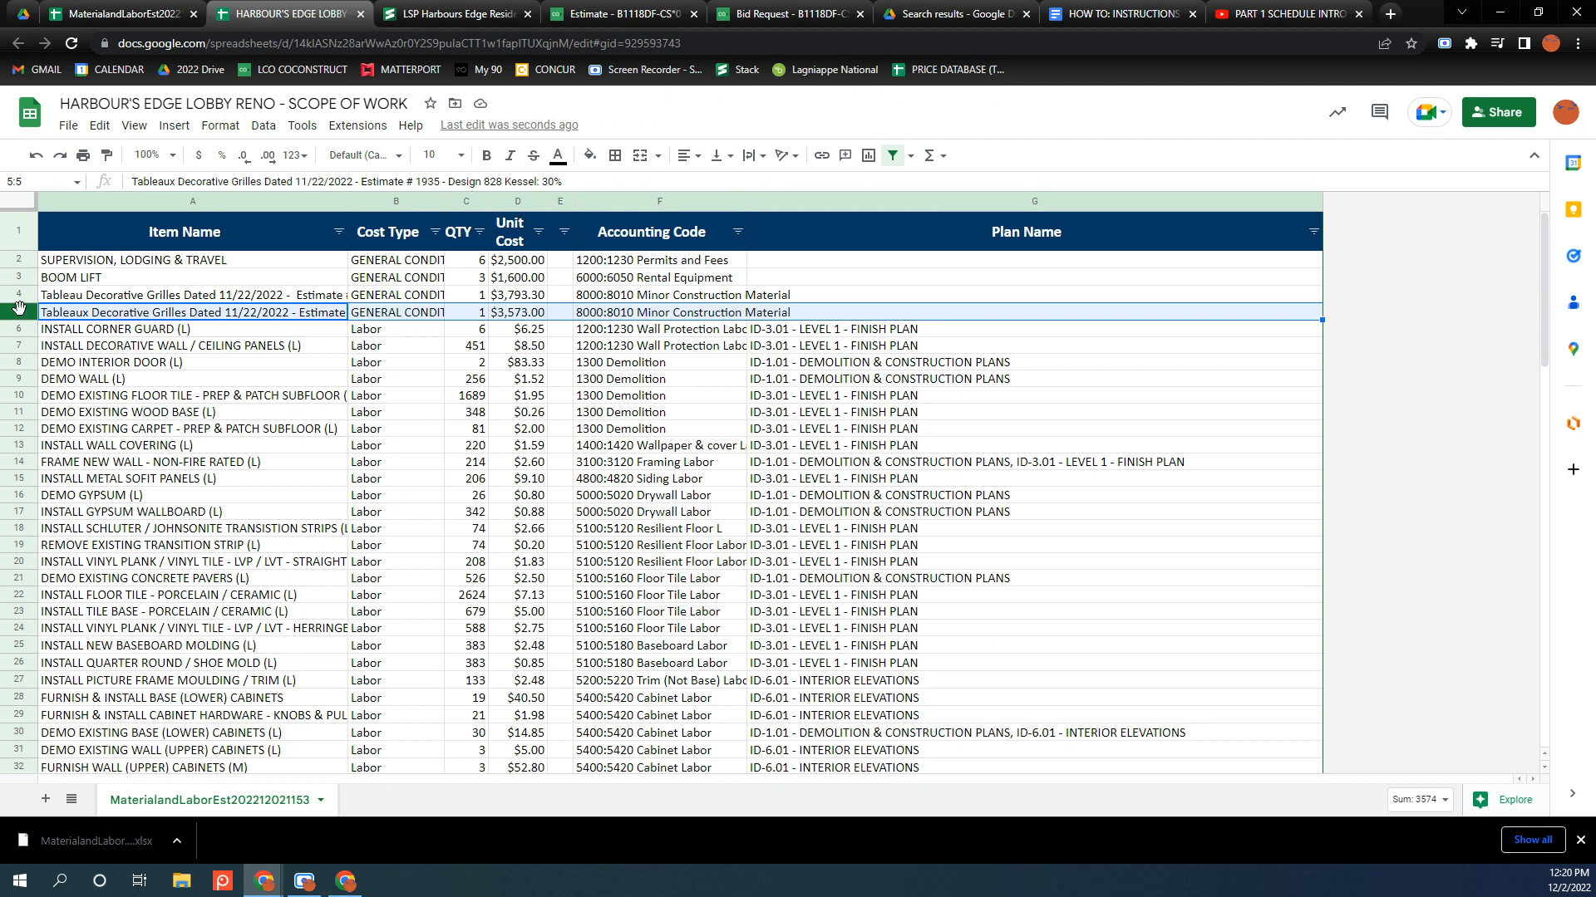
{"action": "right_click", "coordinate": [19, 308]}
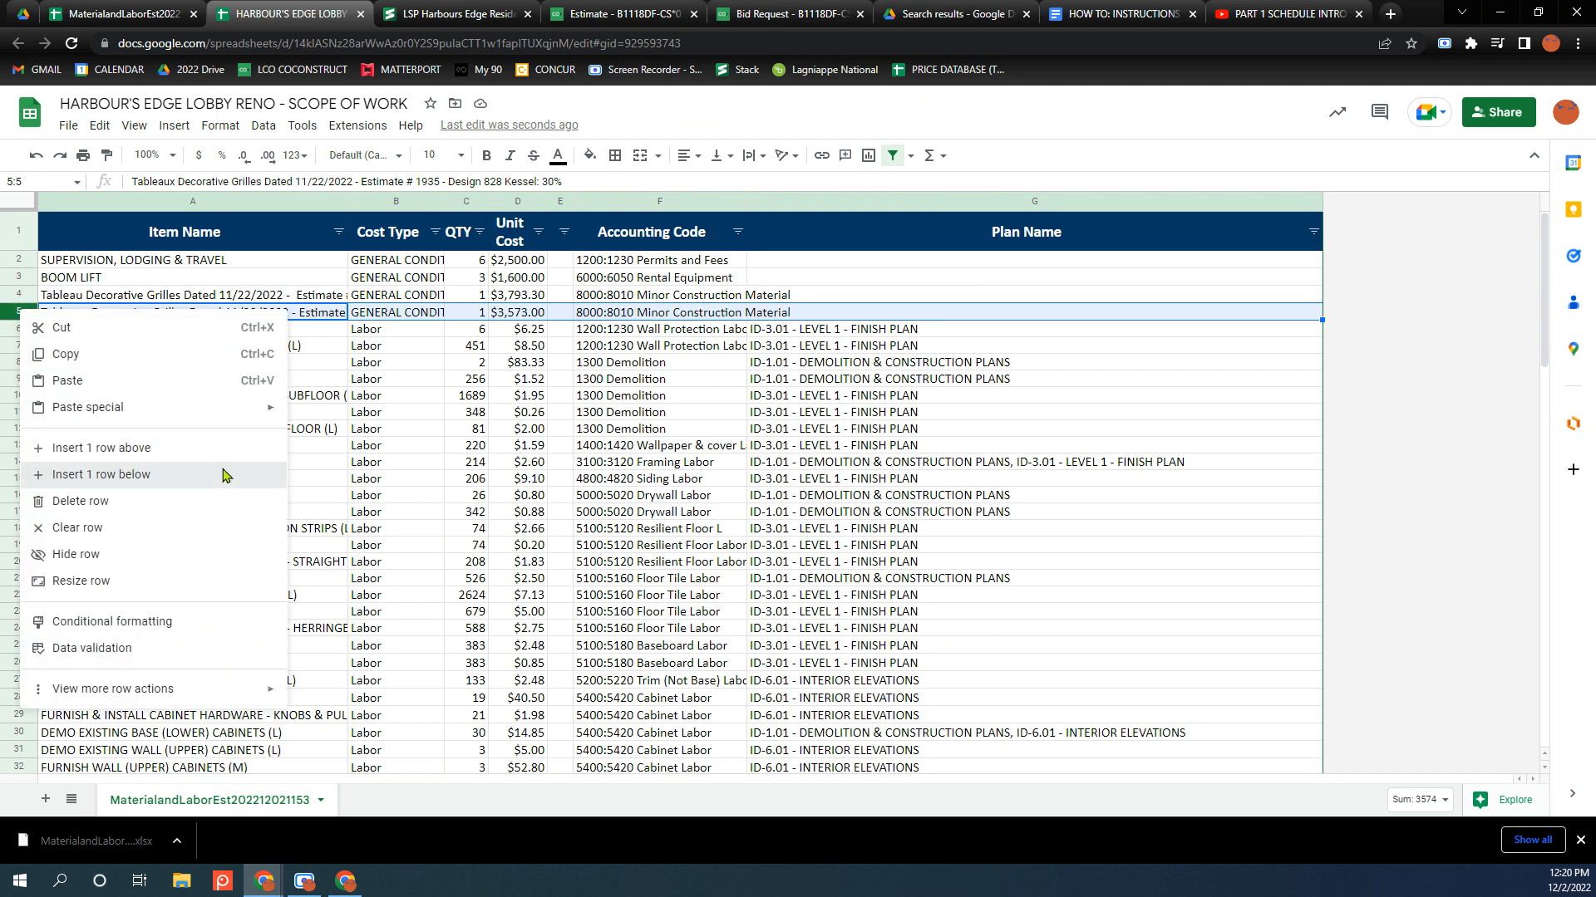
{"action": "left_click", "coordinate": [173, 475]}
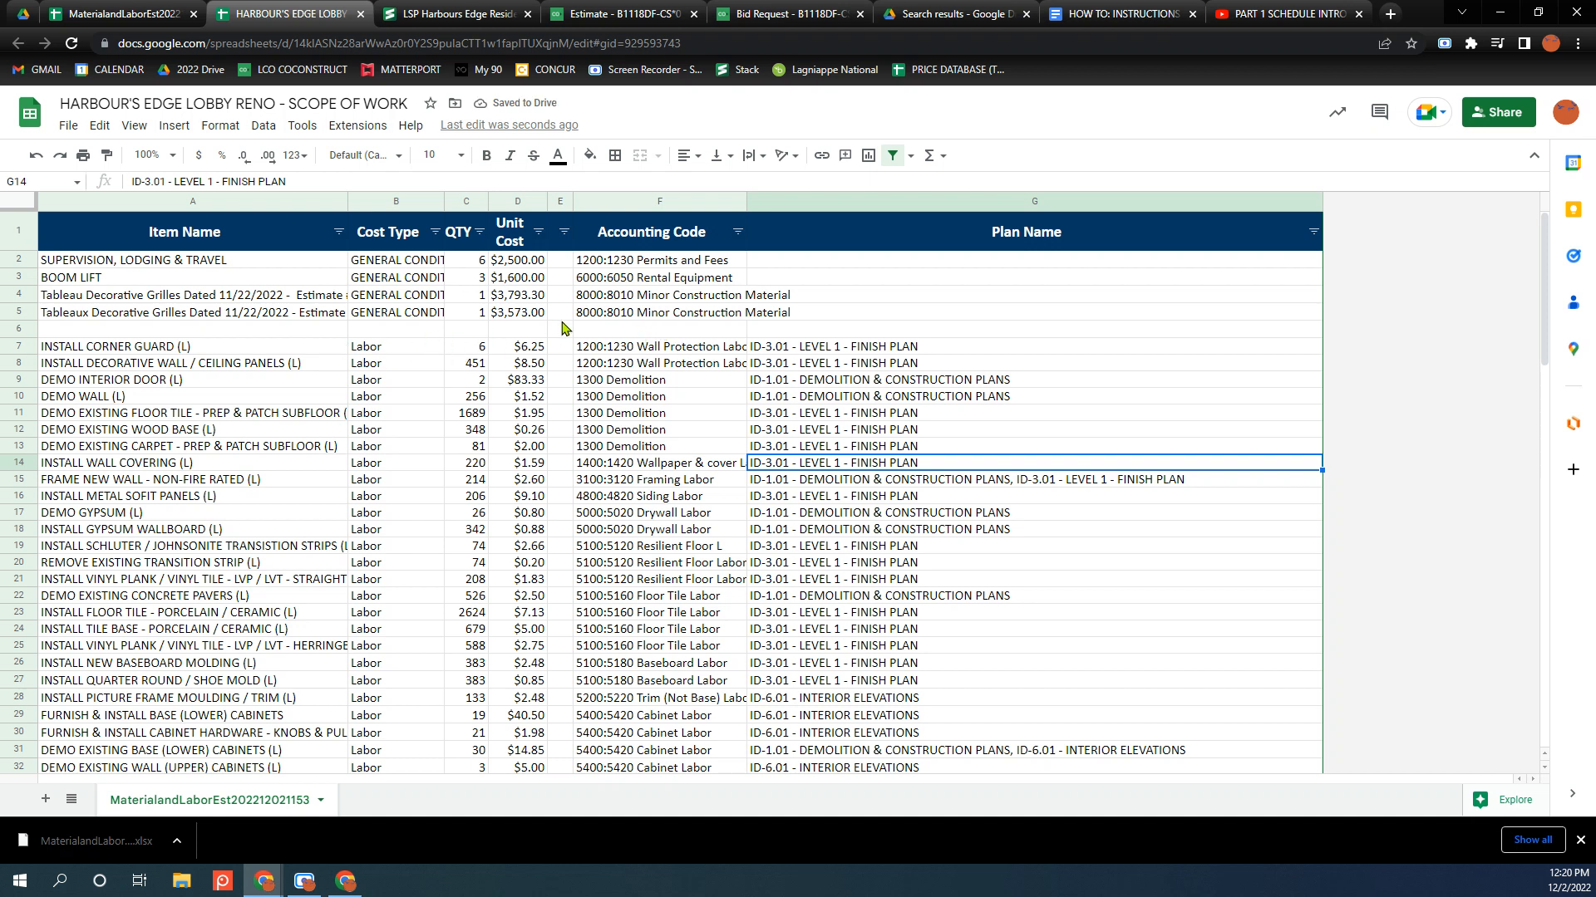
{"action": "left_click_drag", "start_coordinate": [21, 338], "coordinate": [20, 346]}
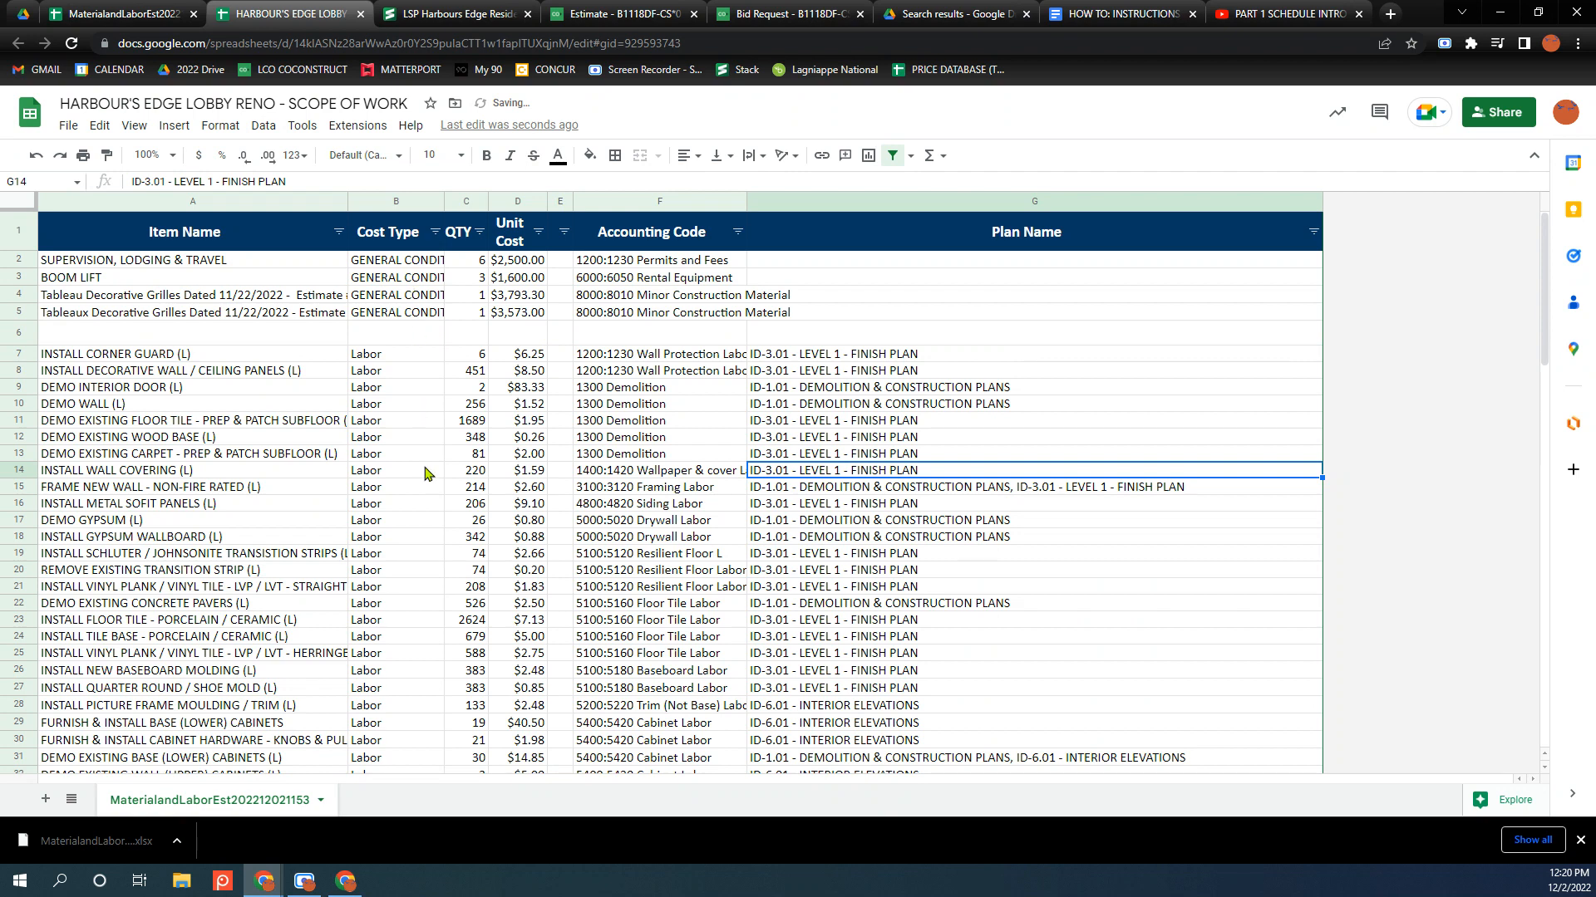
{"action": "scroll", "coordinate": [426, 484], "scroll_direction": "down", "scroll_amount": 8}
{"action": "scroll", "coordinate": [425, 483], "scroll_direction": "down", "scroll_amount": 2}
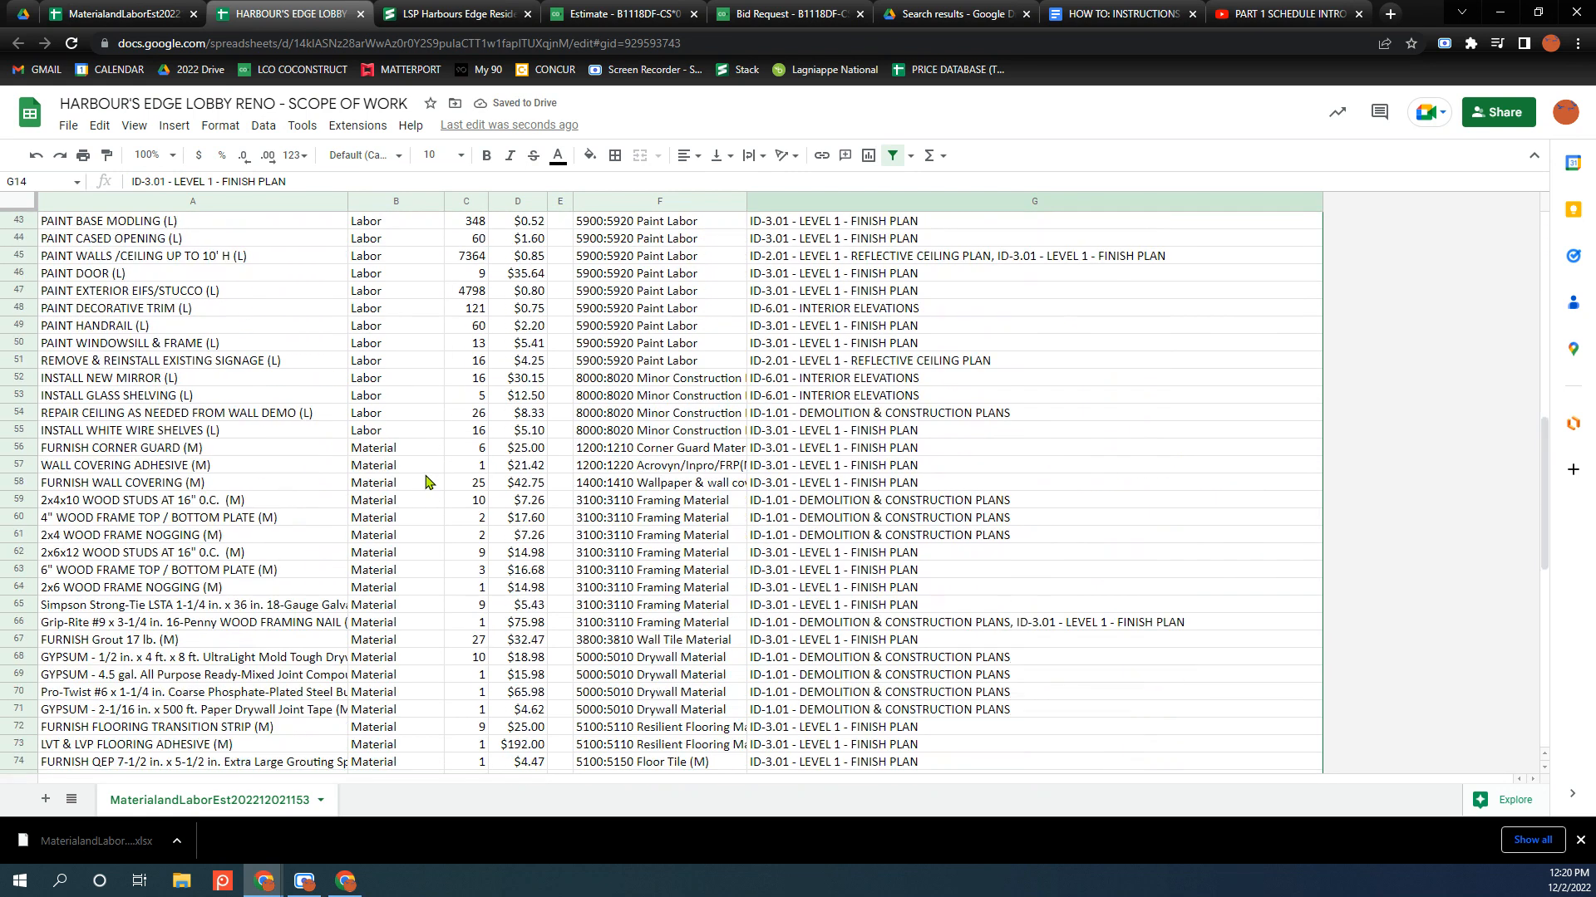
- Insert a tall blank row 56 above the first Material item, after the last Labor line
{"action": "left_click", "coordinate": [389, 453]}
{"action": "right_click", "coordinate": [21, 448]}
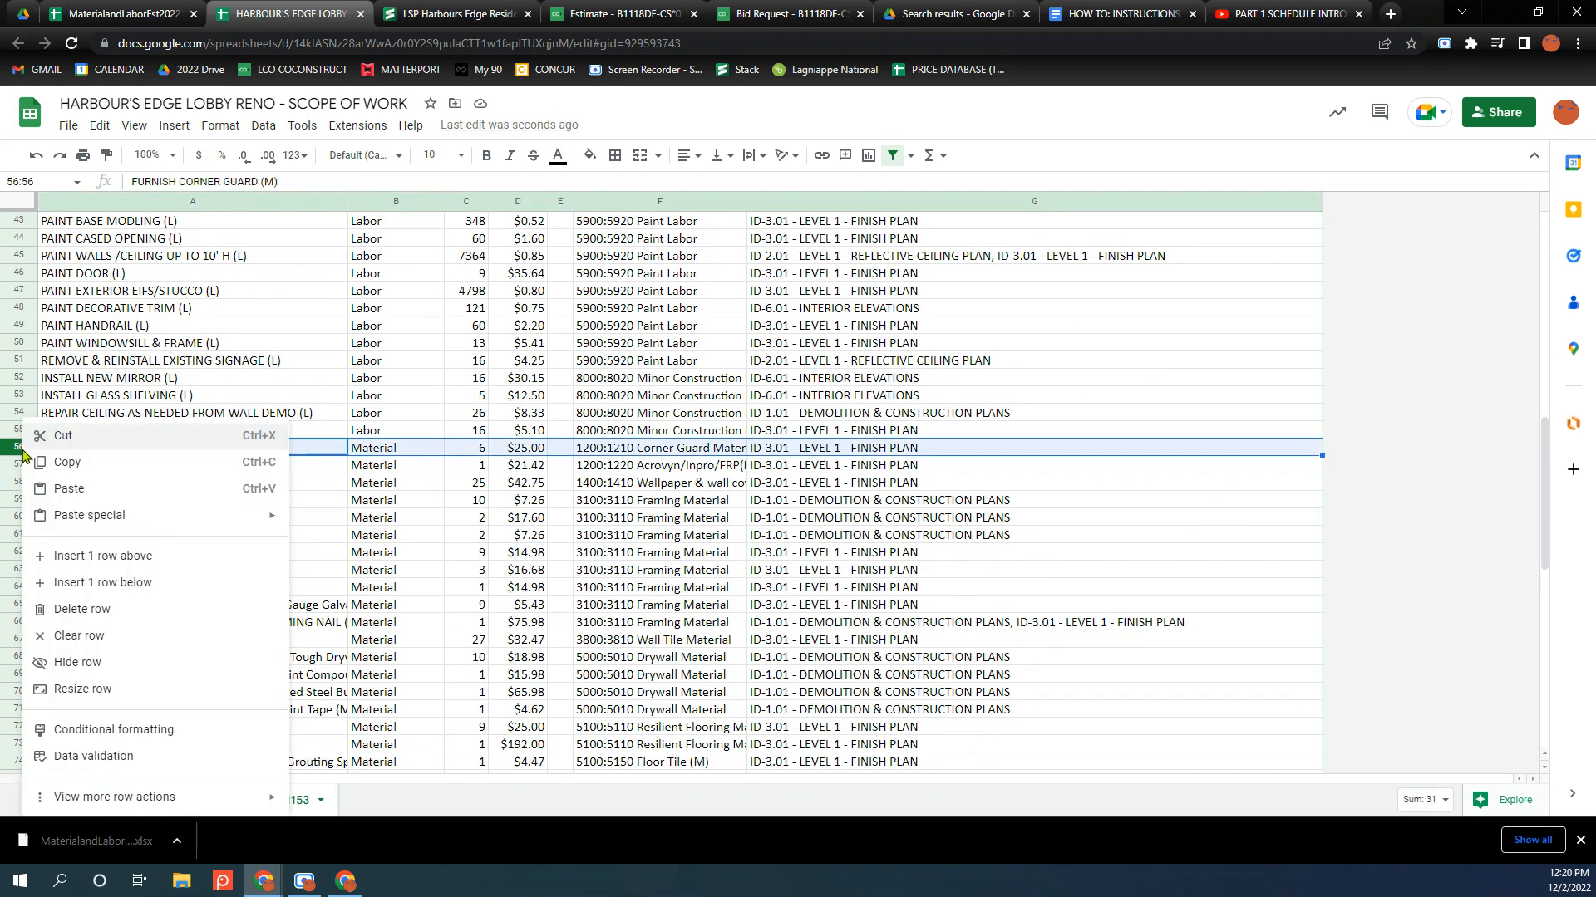
{"action": "left_click", "coordinate": [162, 564]}
{"action": "left_click", "coordinate": [652, 501]}
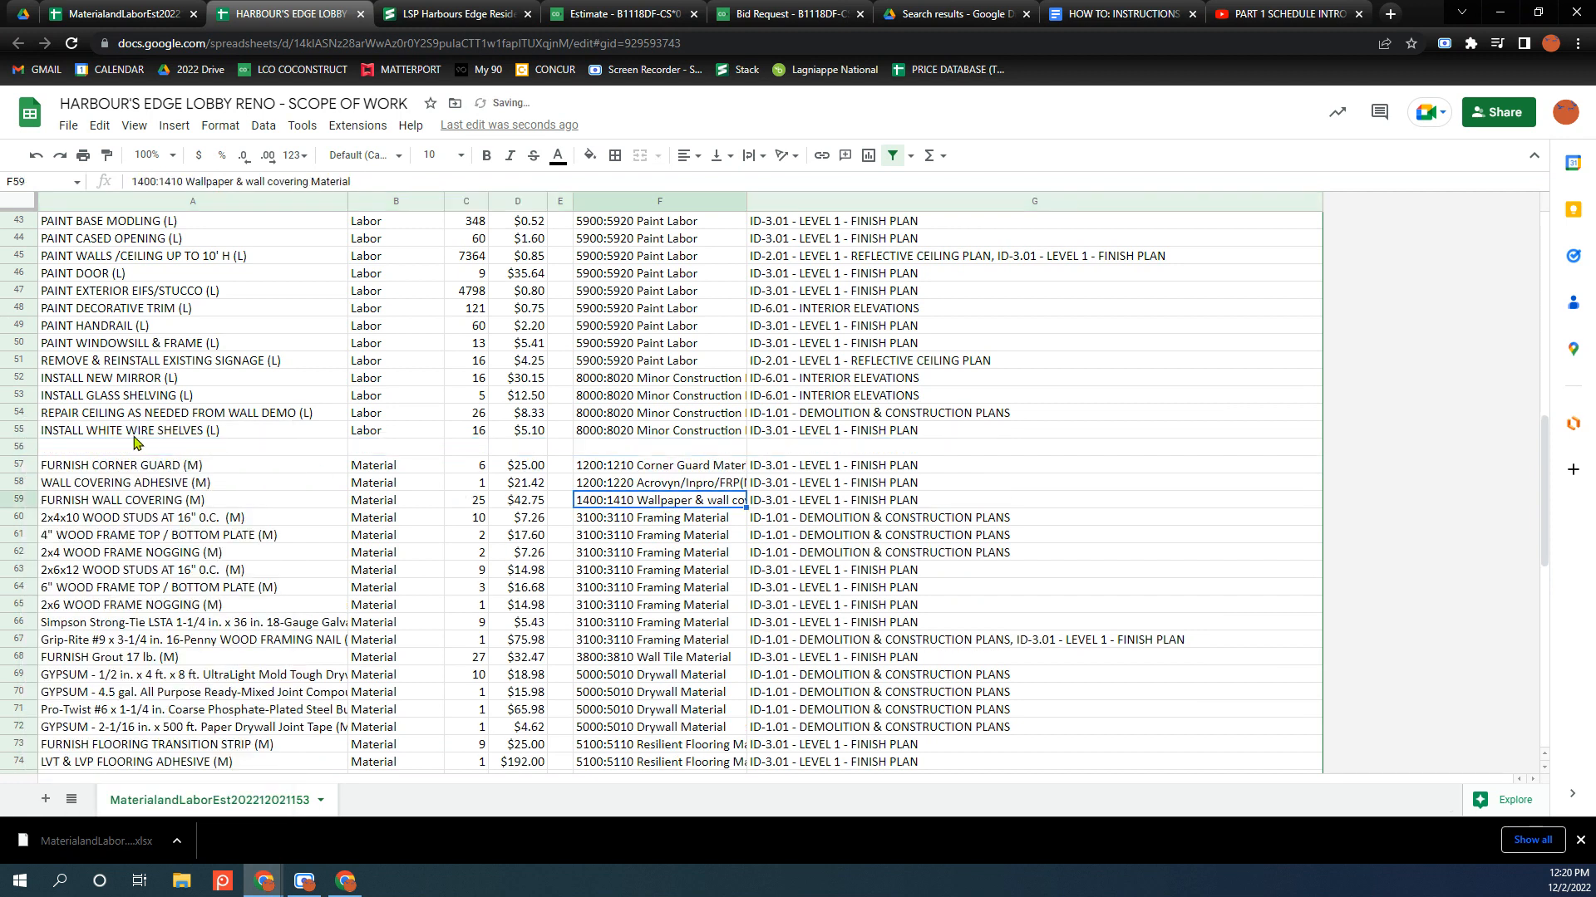
{"action": "left_click_drag", "start_coordinate": [17, 457], "coordinate": [17, 494]}
{"action": "left_click", "coordinate": [697, 471]}
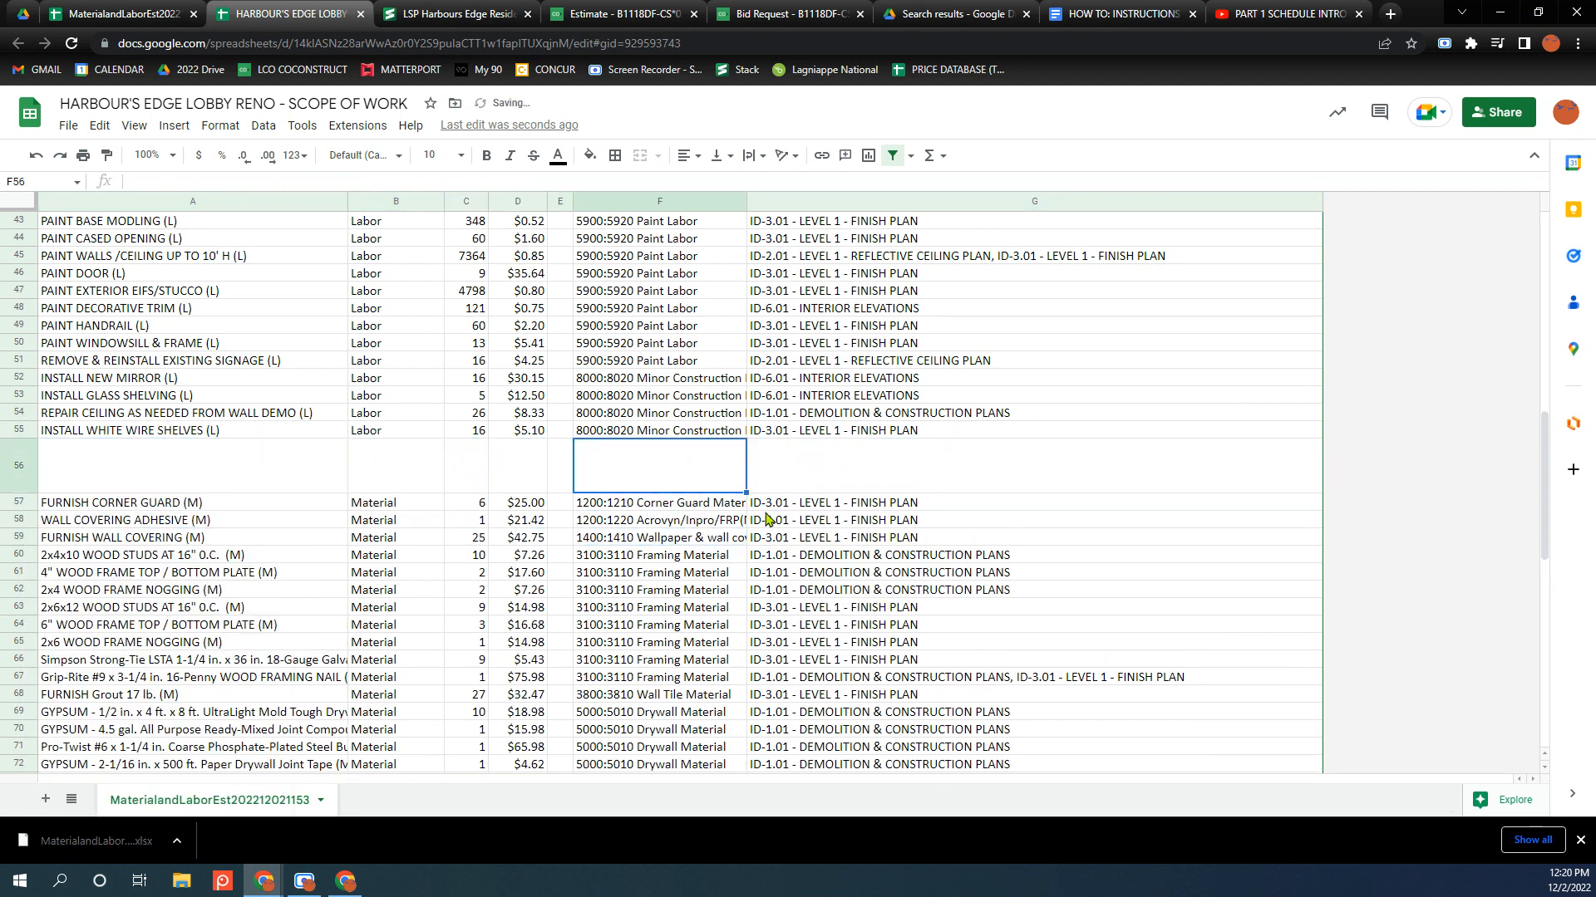